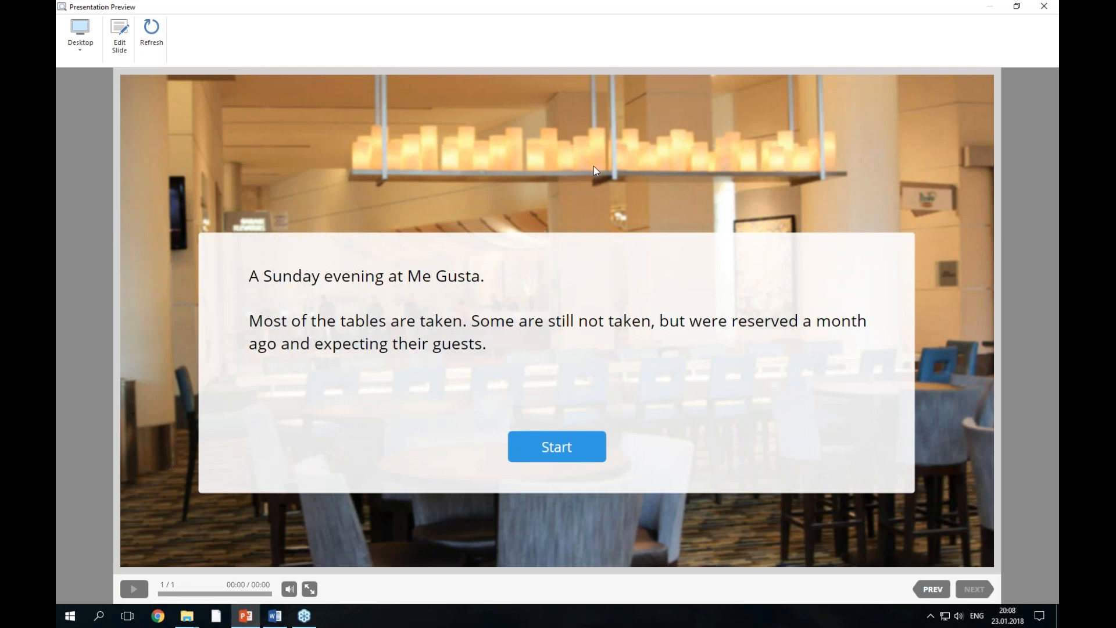
# Step: Play the simulation preview from its start through the intro scenes, asking which table the critic is at and continuing to the guest
pyautogui.click(567, 449)
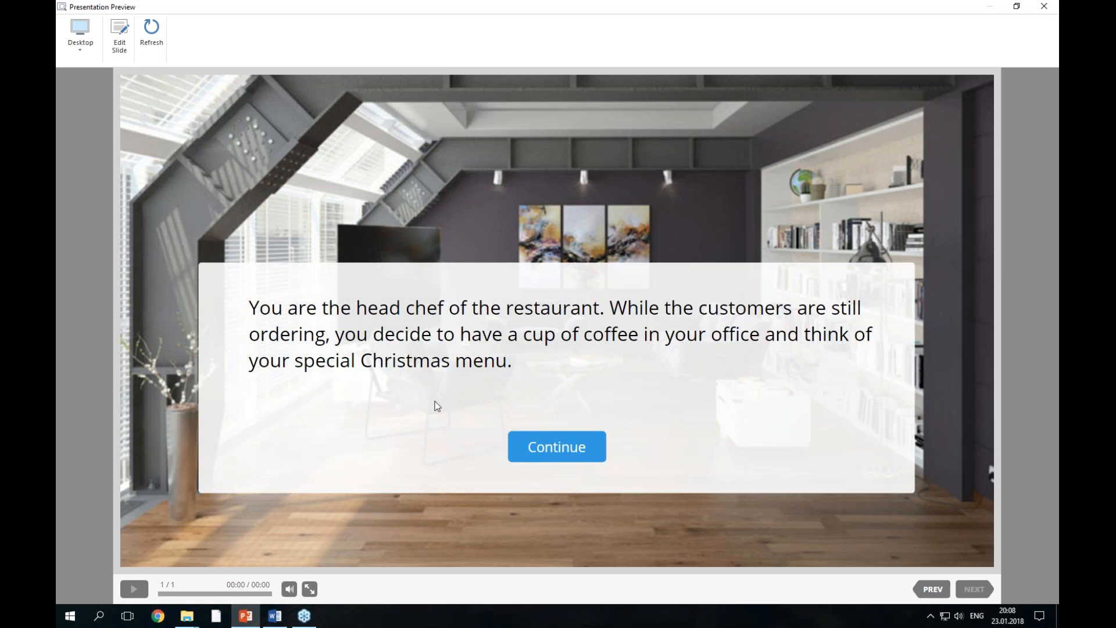
pyautogui.click(567, 452)
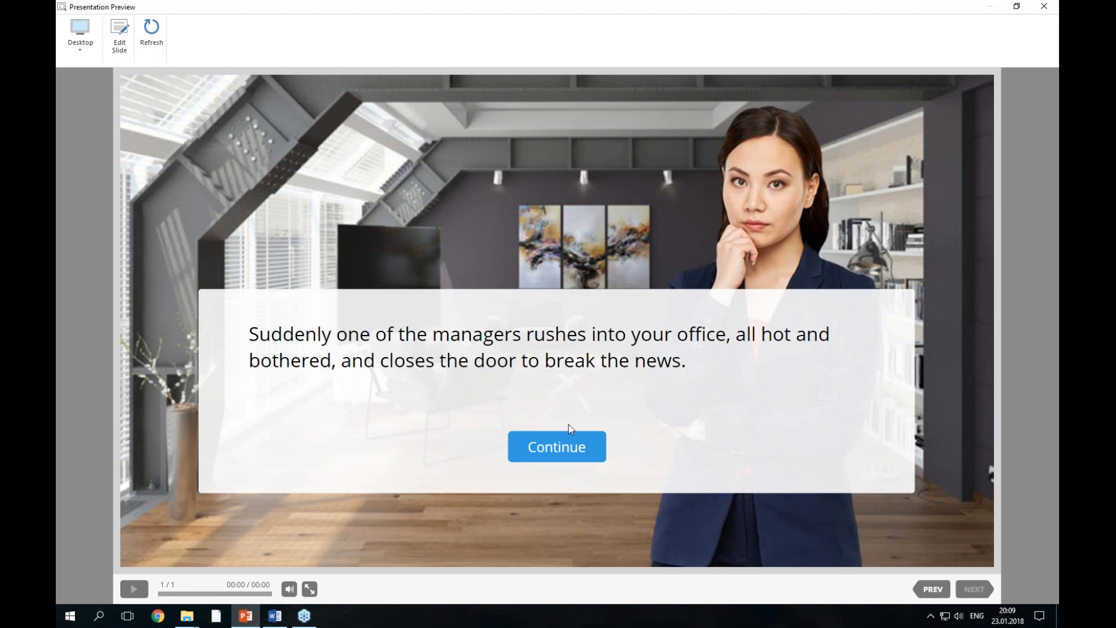
pyautogui.click(571, 447)
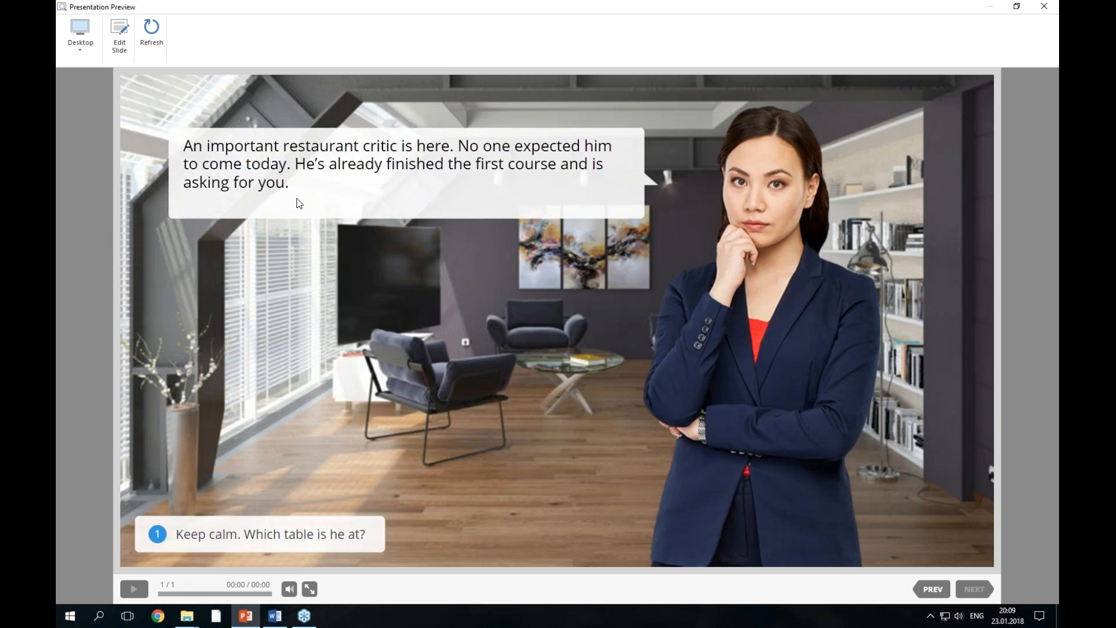
pyautogui.click(335, 547)
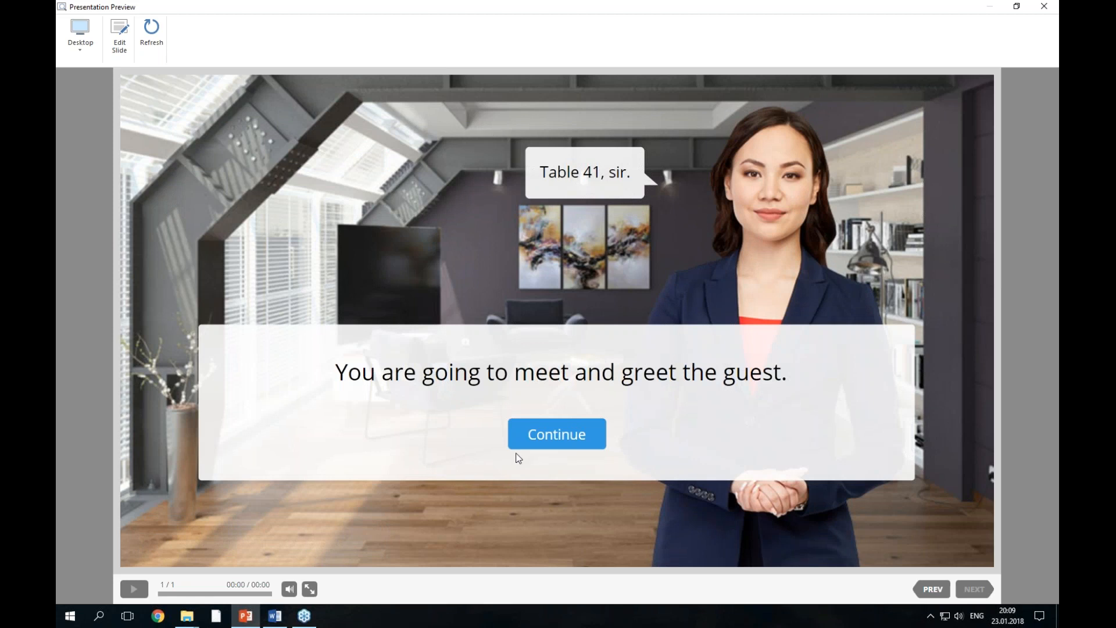
pyautogui.click(550, 444)
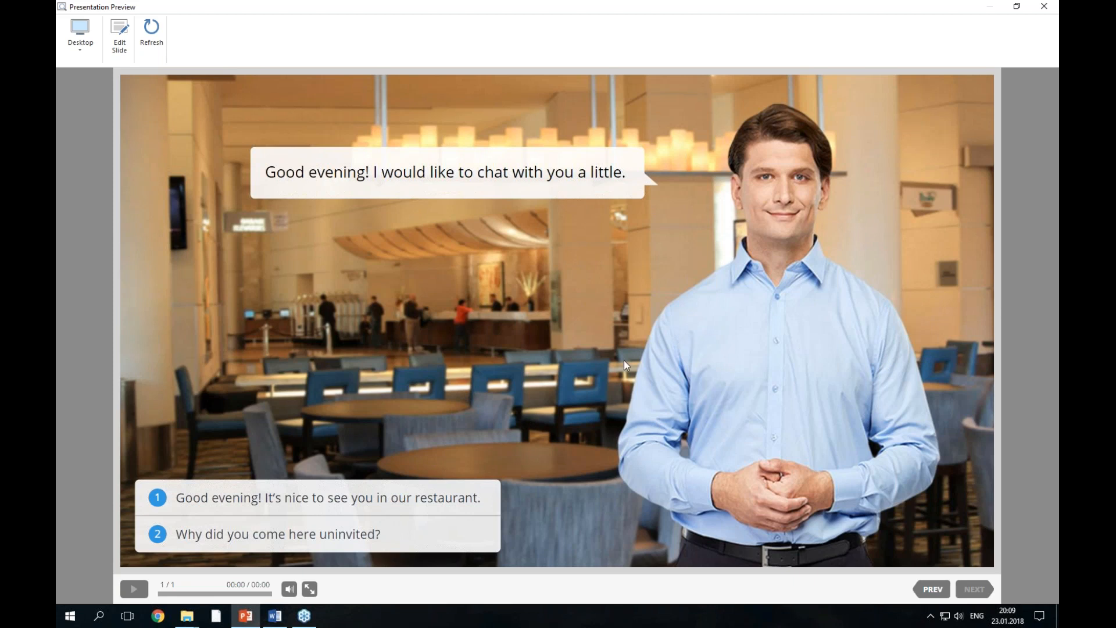
# Step: Greet the critic politely, test the rude omelette reply "What do you mean?" and continue back to the same question
pyautogui.click(313, 500)
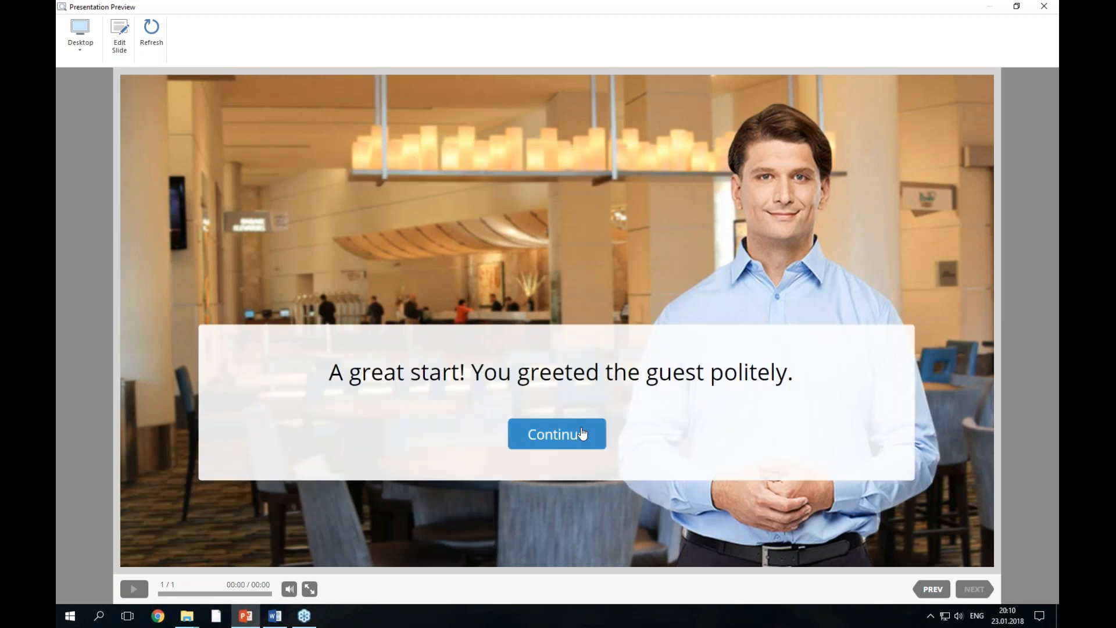
pyautogui.click(582, 434)
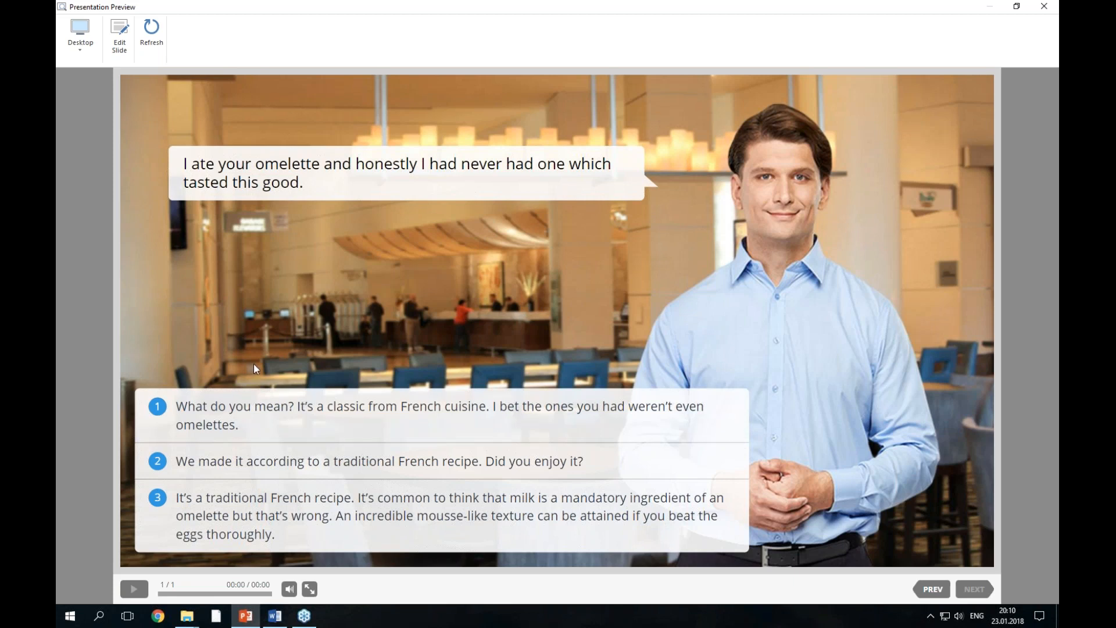
pyautogui.click(208, 424)
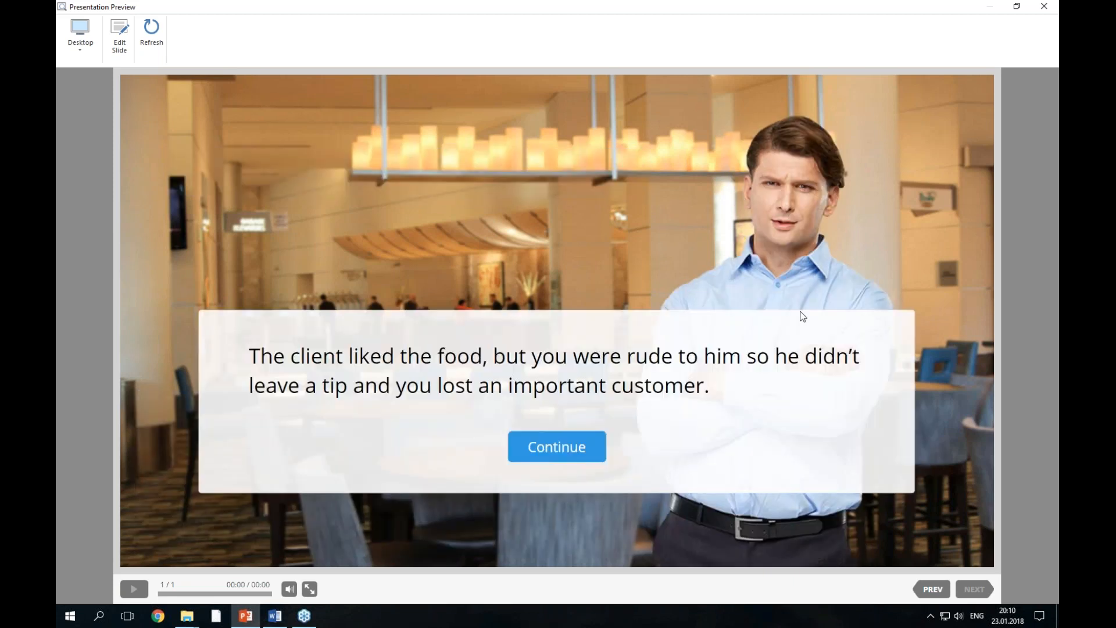
pyautogui.click(555, 454)
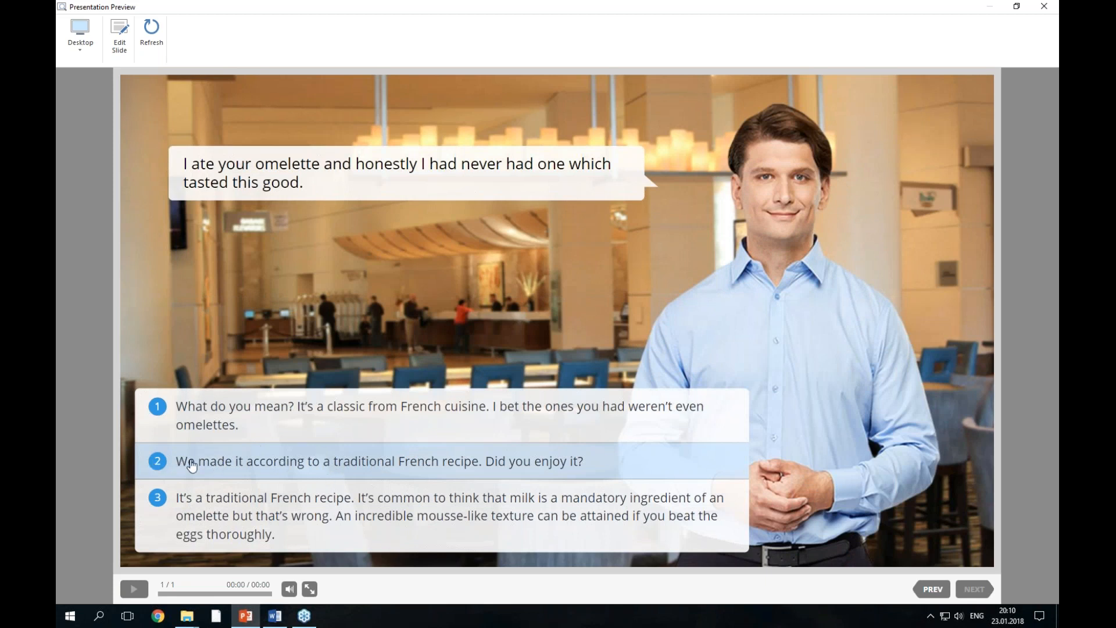
# Step: Answer the critic with the traditional French recipe reply and the simple-ingredients reply, finish the dialogue, and close the preview
pyautogui.click(241, 465)
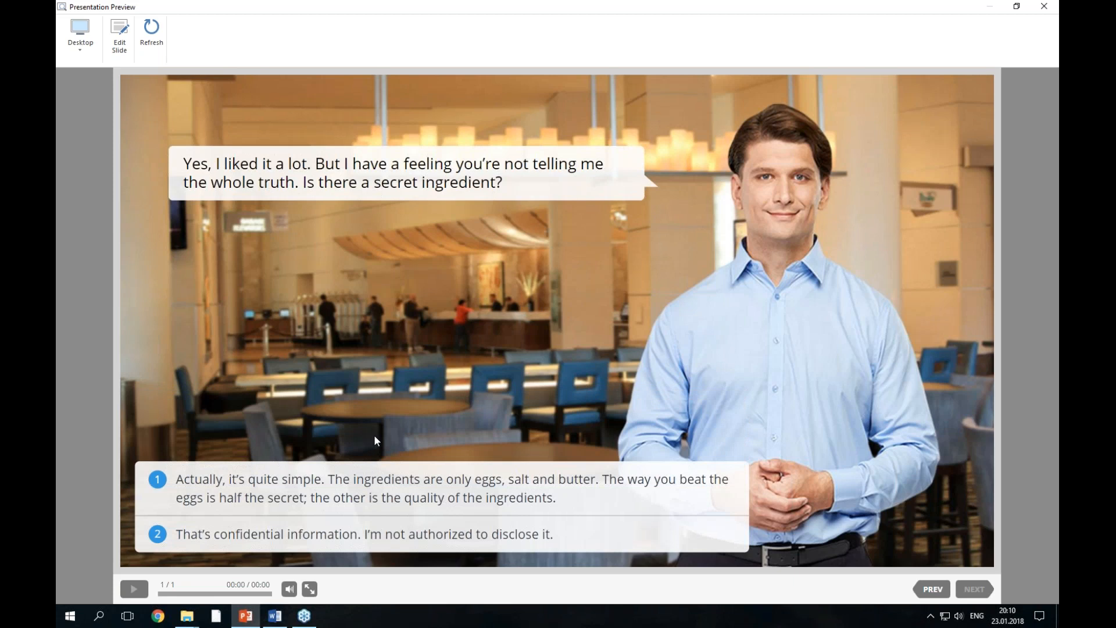
pyautogui.click(318, 480)
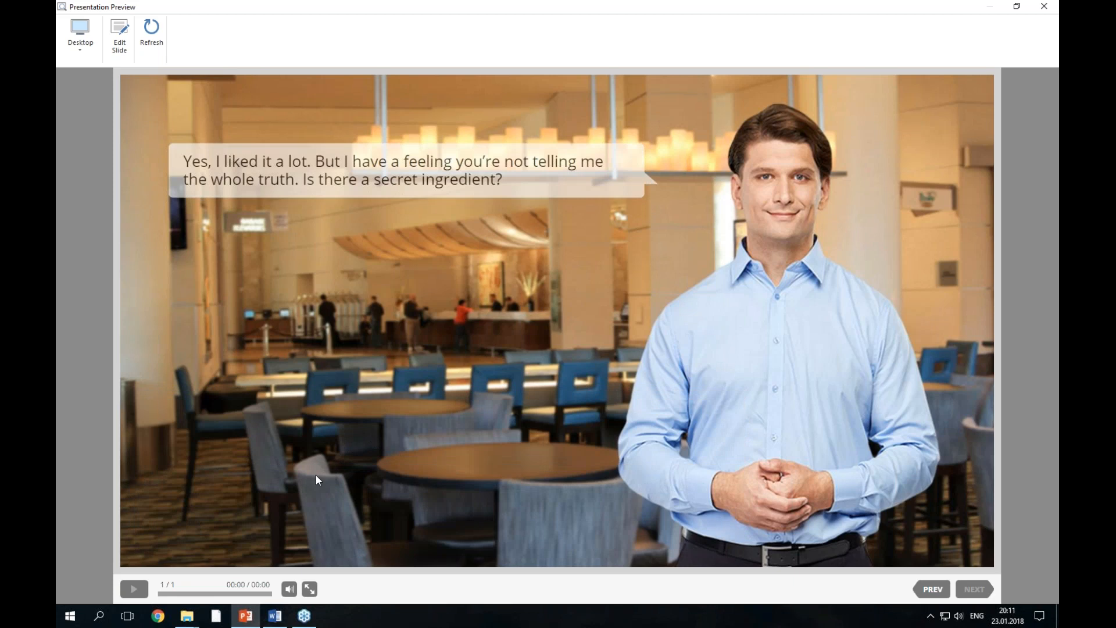
pyautogui.click(323, 498)
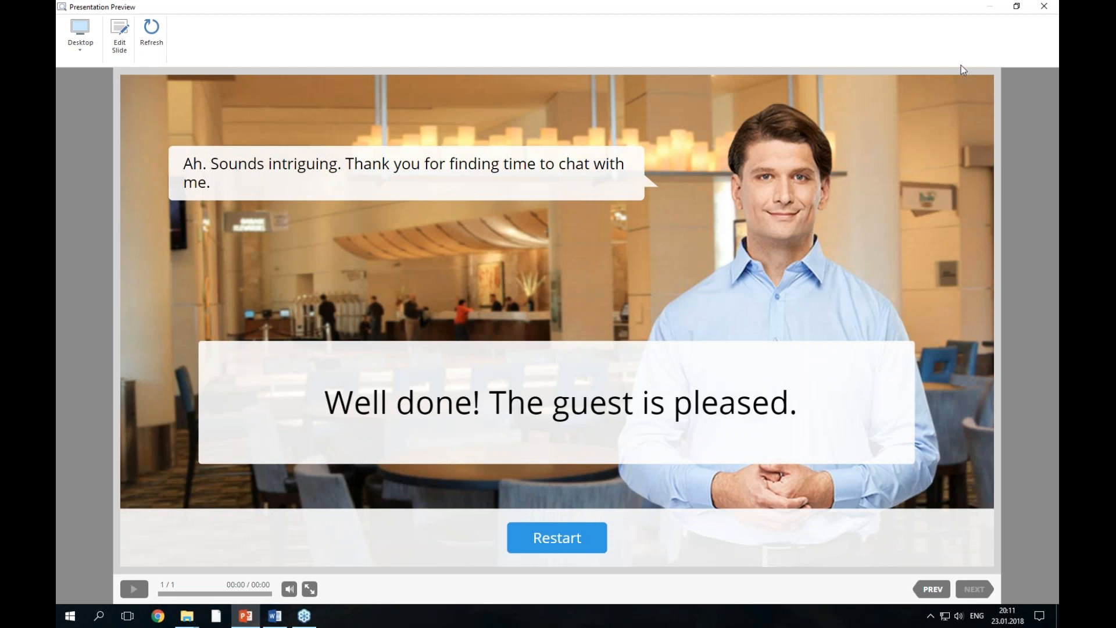
pyautogui.click(1045, 7)
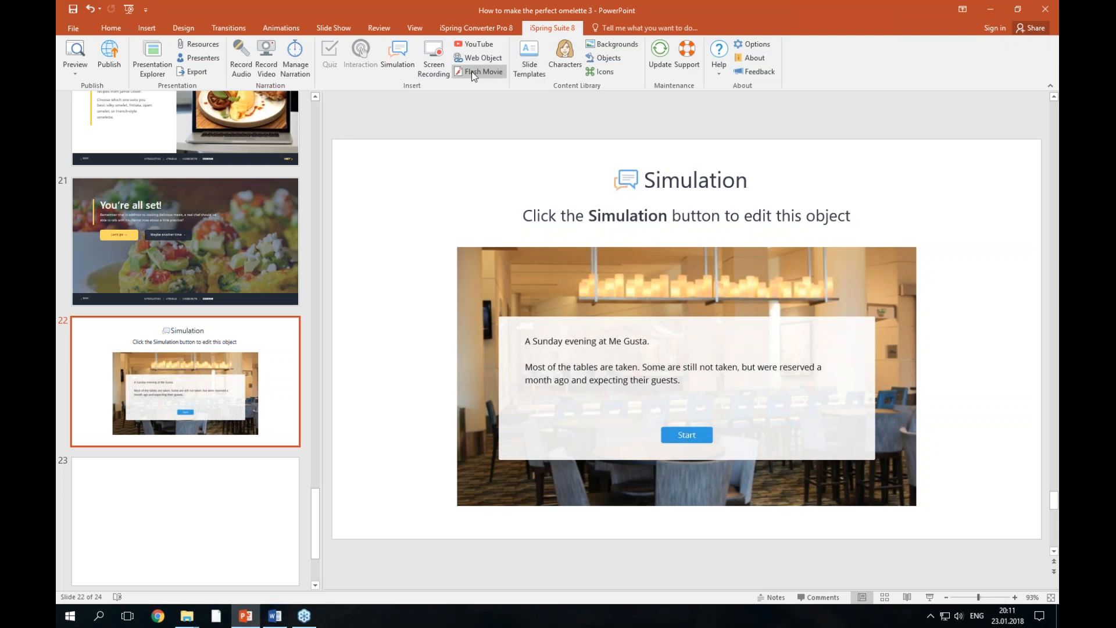
# Step: Open the simulation on slide 22 for editing in iSpring TalkMaster and examine its scene tree up to the starting scene
pyautogui.click(405, 64)
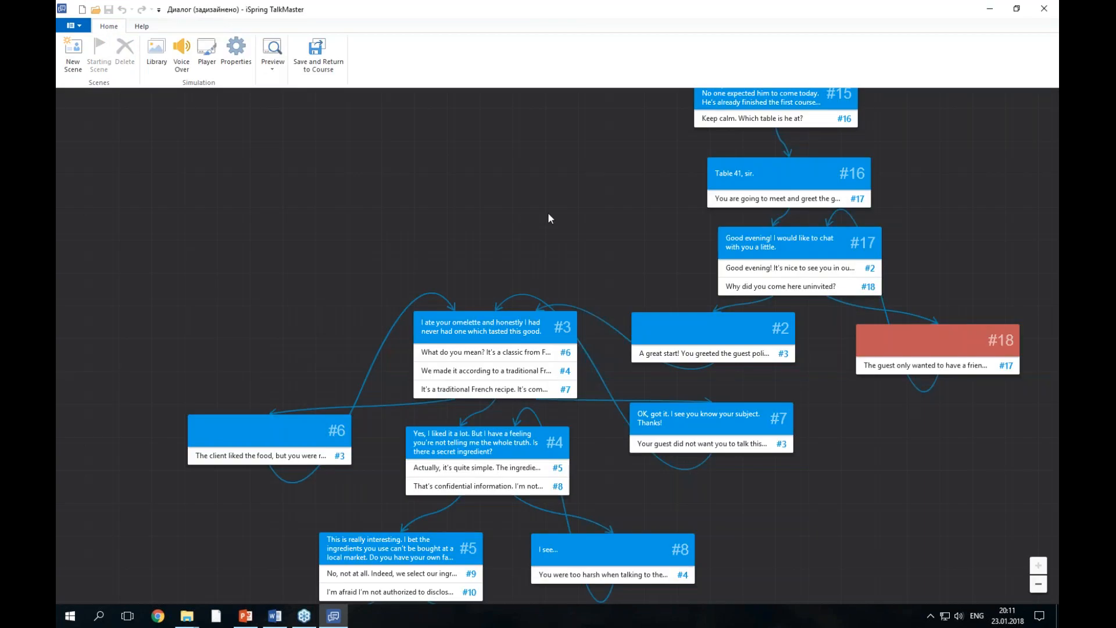
pyautogui.scroll(-1, 577, 205)
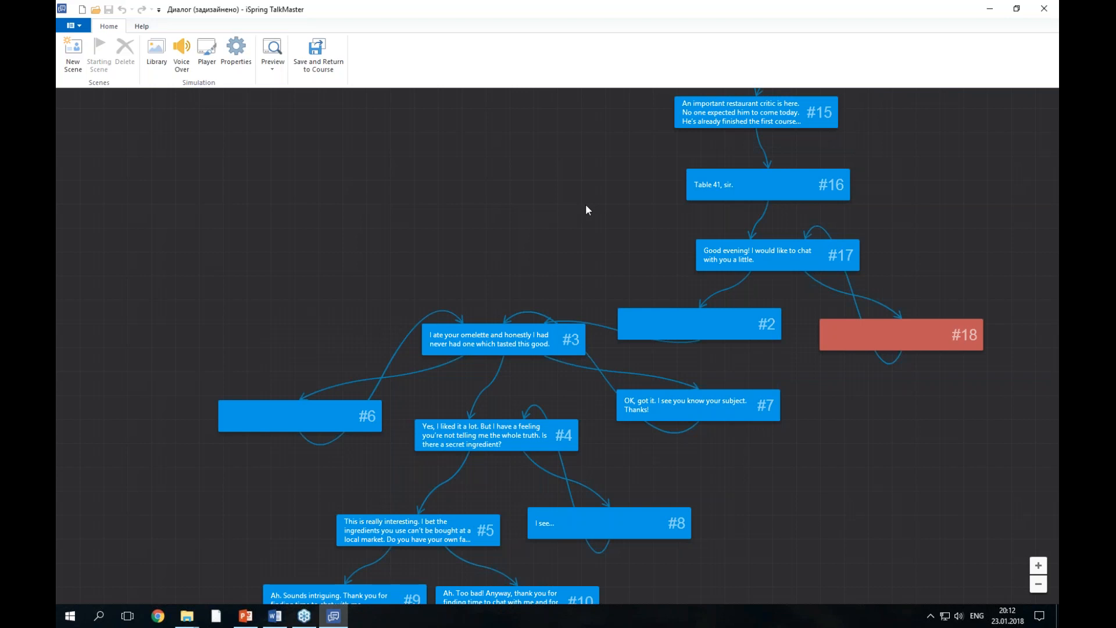
pyautogui.moveTo(626, 149); pyautogui.dragTo(424, 446)
pyautogui.moveTo(788, 188); pyautogui.dragTo(776, 148)
pyautogui.moveTo(782, 200); pyautogui.dragTo(751, 325)
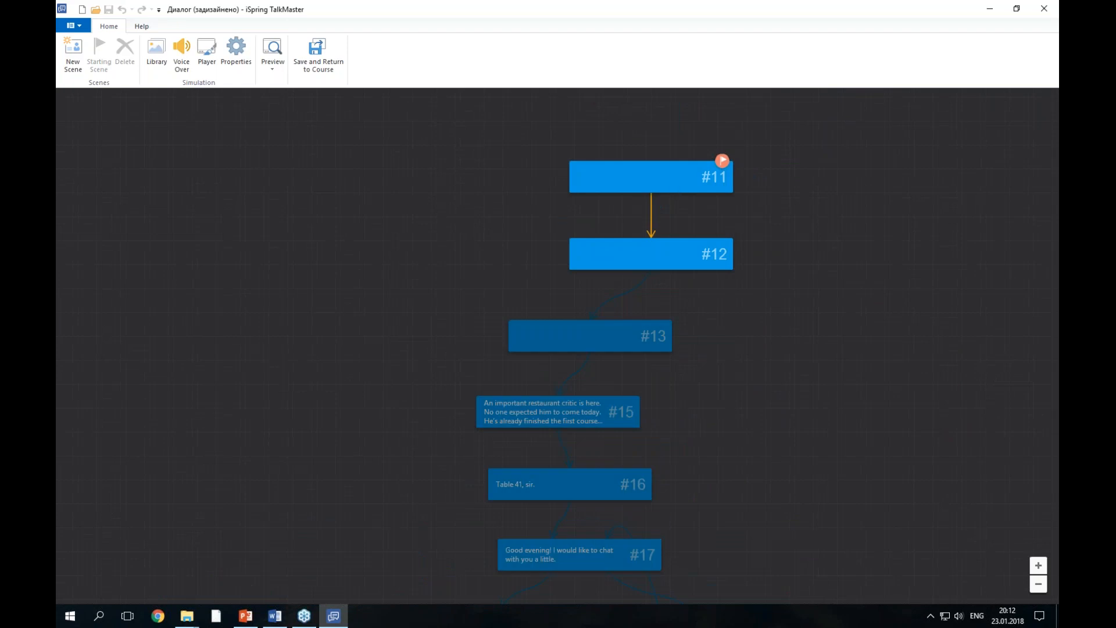
# Step: Inspect the content of starting scene #11, then close the scene and the simulation editor
pyautogui.click(677, 191)
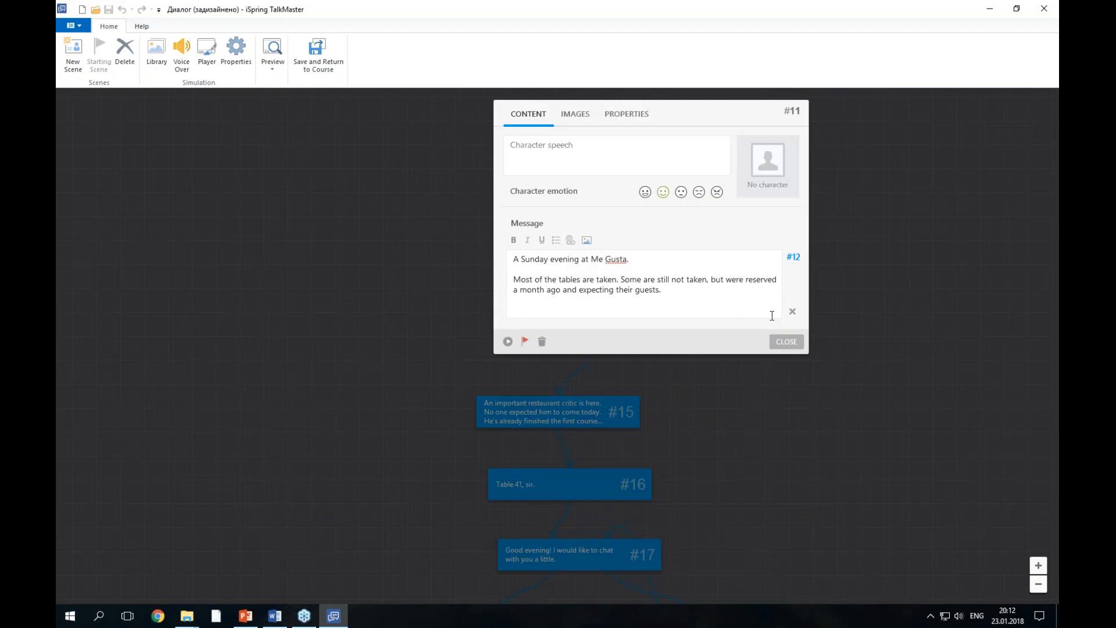
pyautogui.click(796, 342)
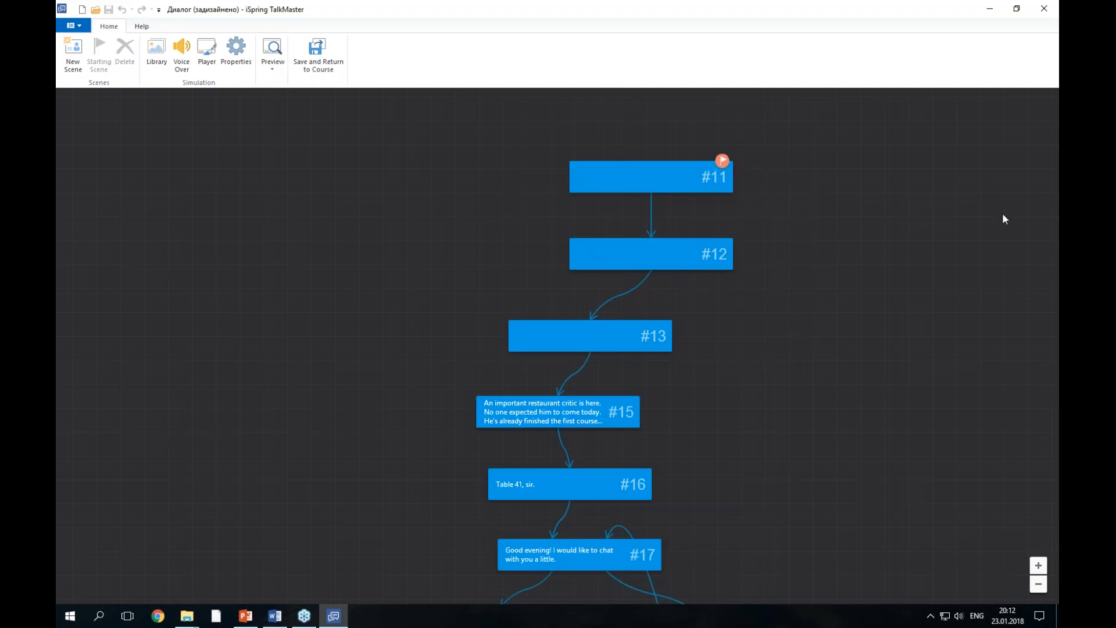
pyautogui.click(1045, 9)
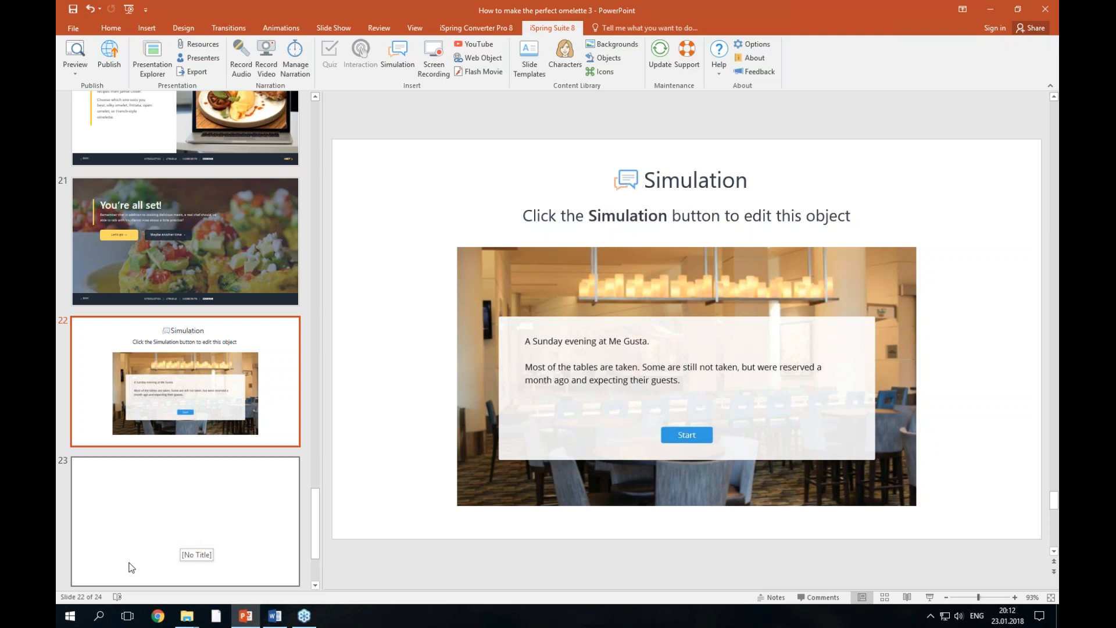
# Step: Insert a new iSpring simulation on the blank slide 23
pyautogui.click(161, 501)
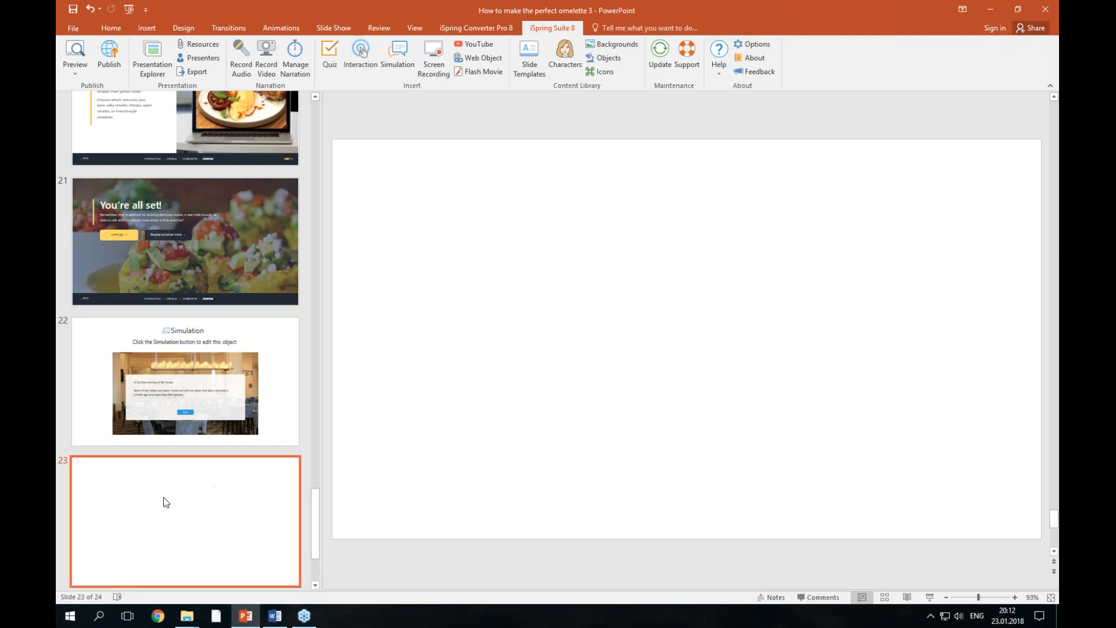
pyautogui.moveTo(312, 500); pyautogui.dragTo(312, 511)
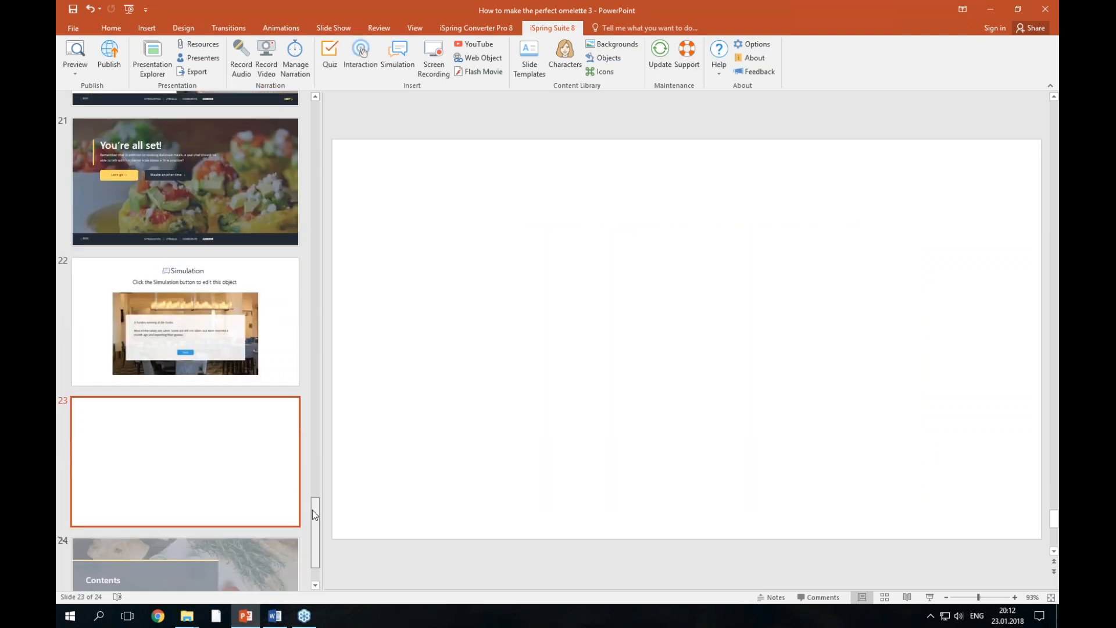
pyautogui.click(147, 30)
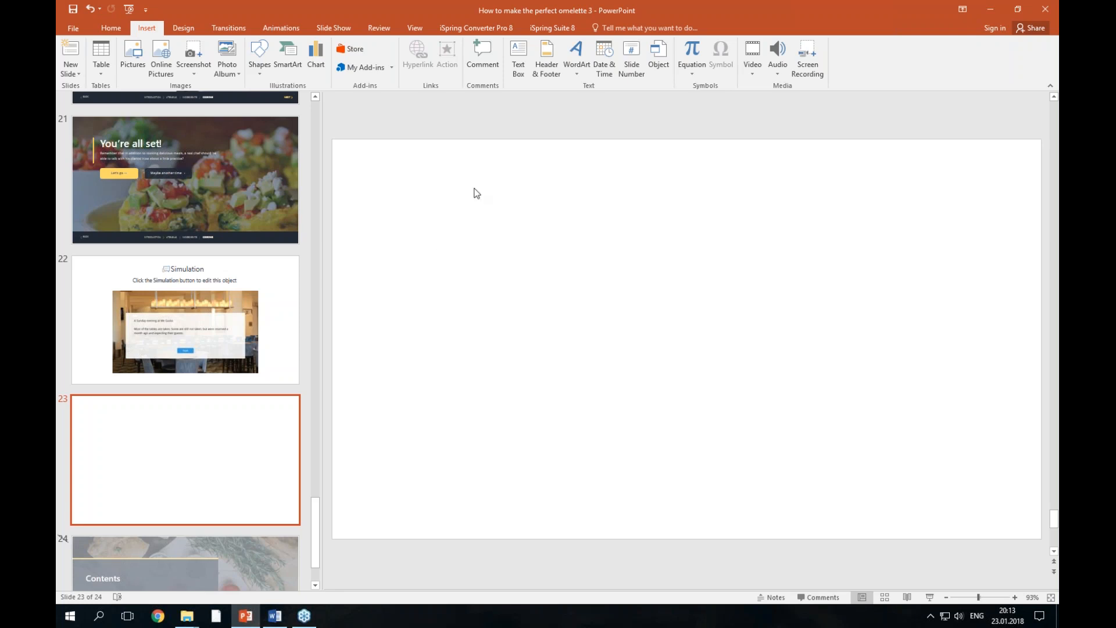
pyautogui.click(572, 28)
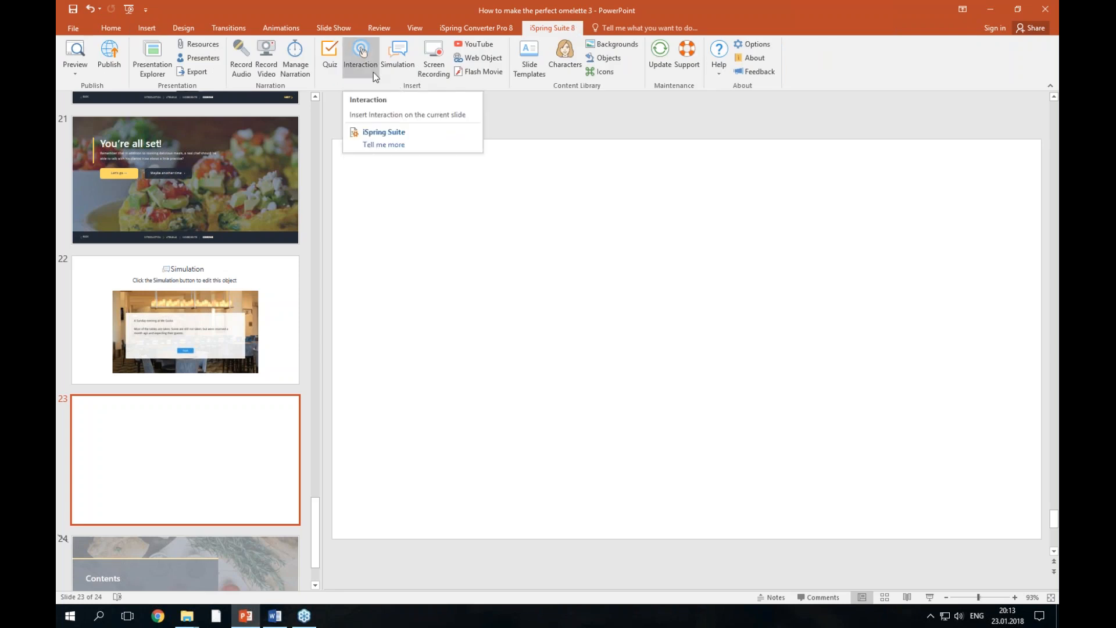
pyautogui.click(410, 72)
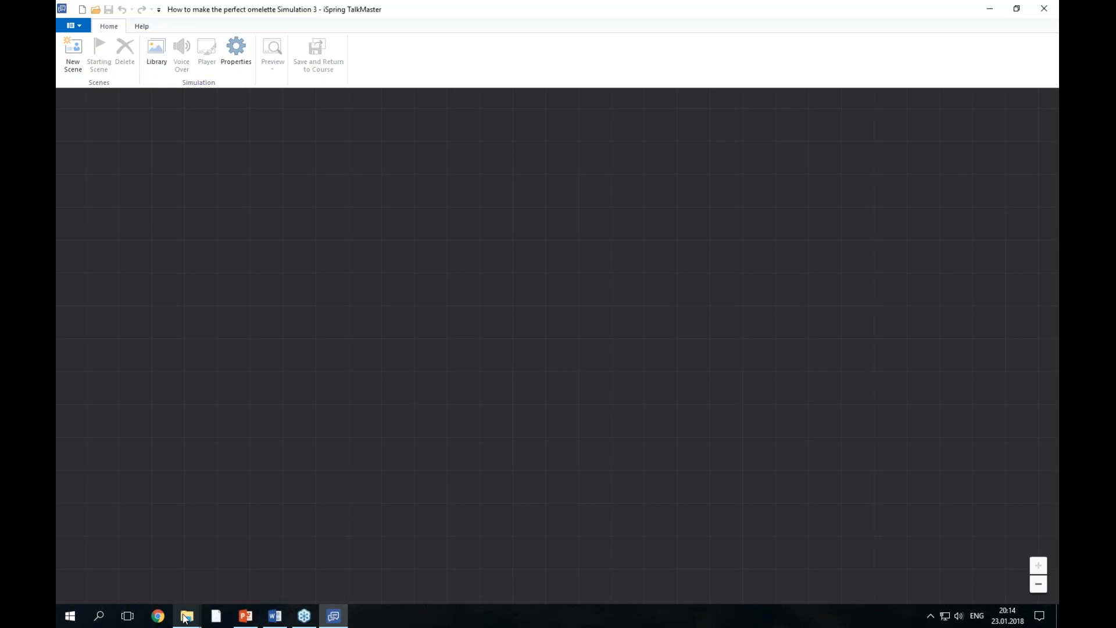
# Step: Switch to File Explorer and open the Simulation Dialogue folder on the Desktop
pyautogui.moveTo(186, 616)
pyautogui.click(216, 576)
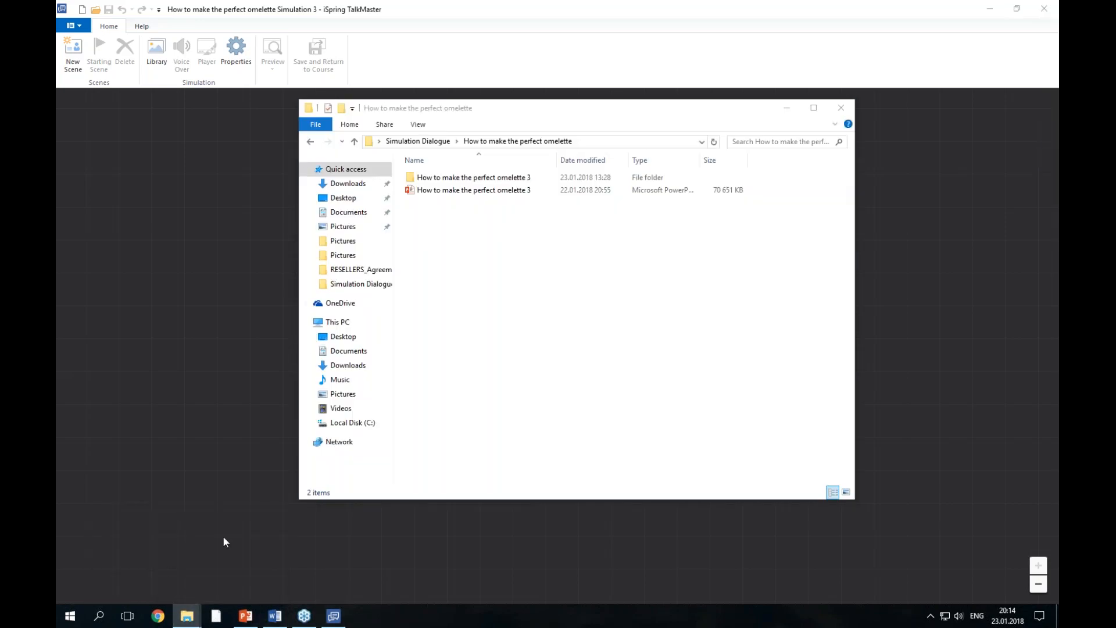
pyautogui.click(343, 198)
pyautogui.scroll(-3, 470, 291)
pyautogui.doubleClick(468, 380)
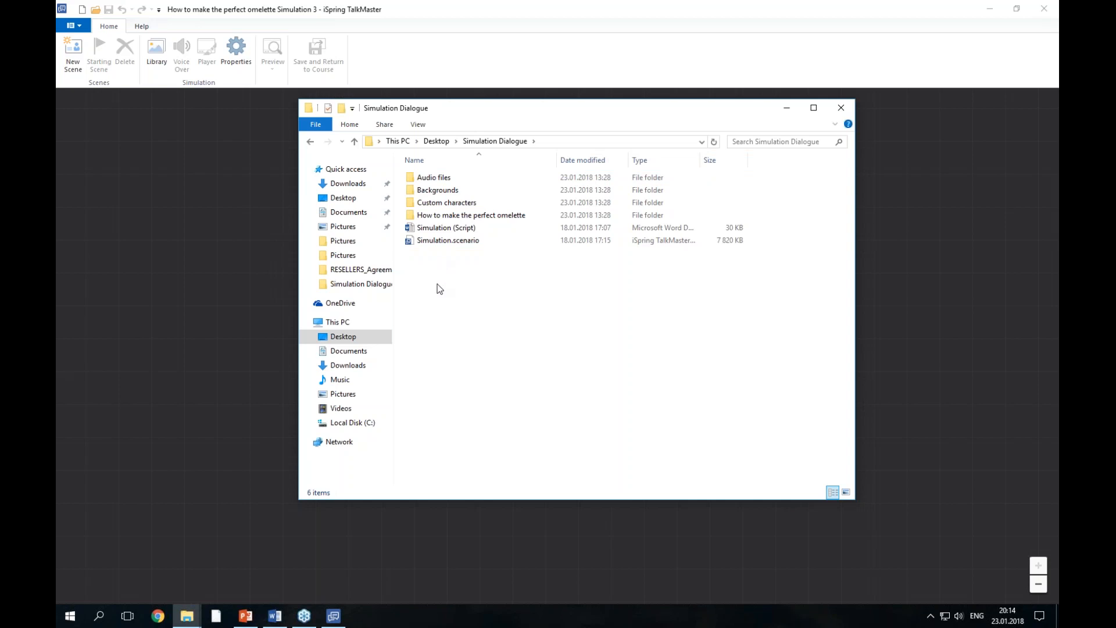
# Step: Look at the images in the Backgrounds folder and return to the Simulation Dialogue folder
pyautogui.click(470, 231)
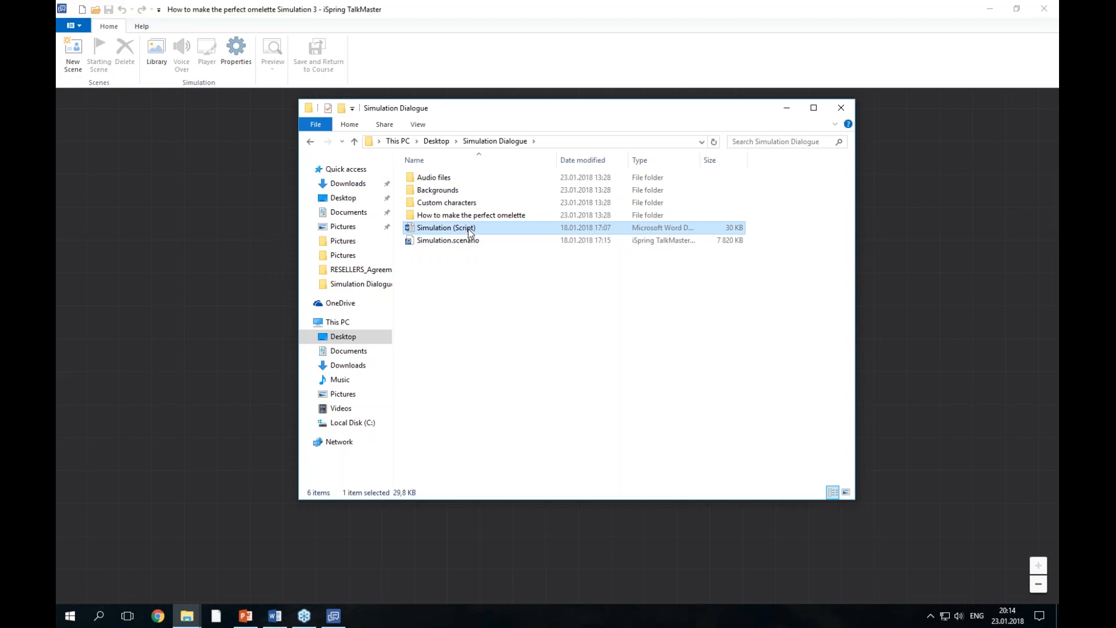
pyautogui.moveTo(467, 229); pyautogui.dragTo(464, 198)
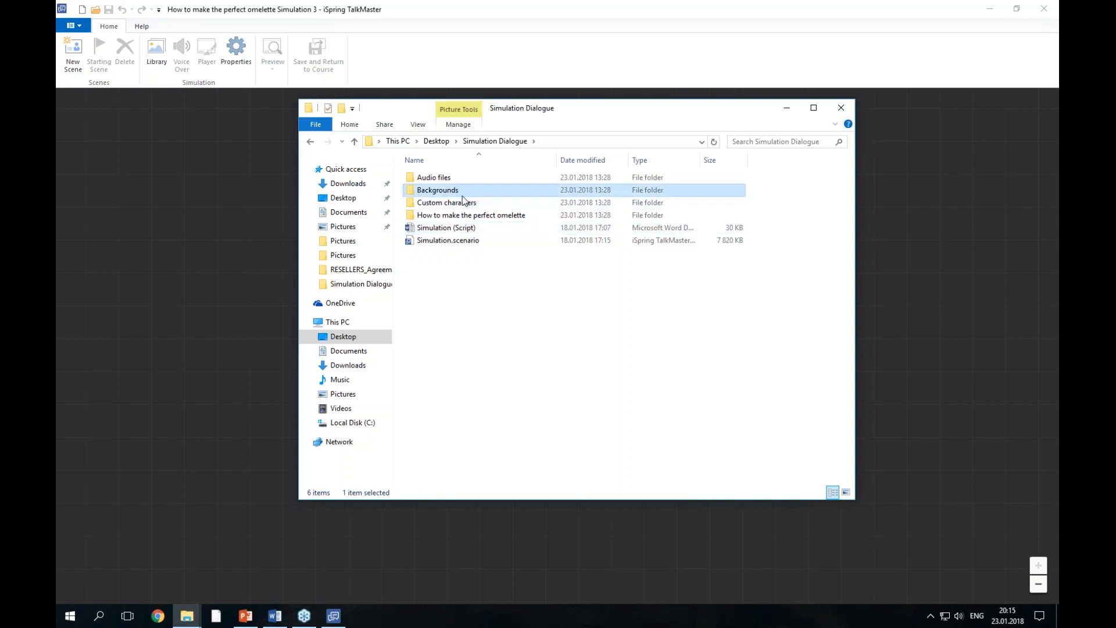
pyautogui.doubleClick(463, 195)
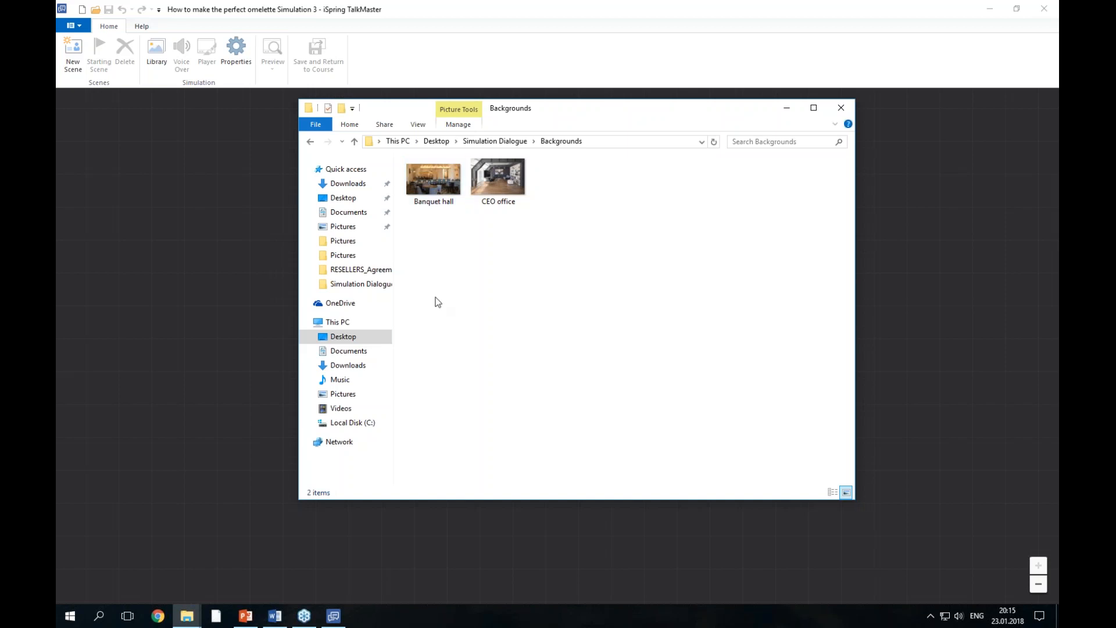
pyautogui.press('BackSpace')
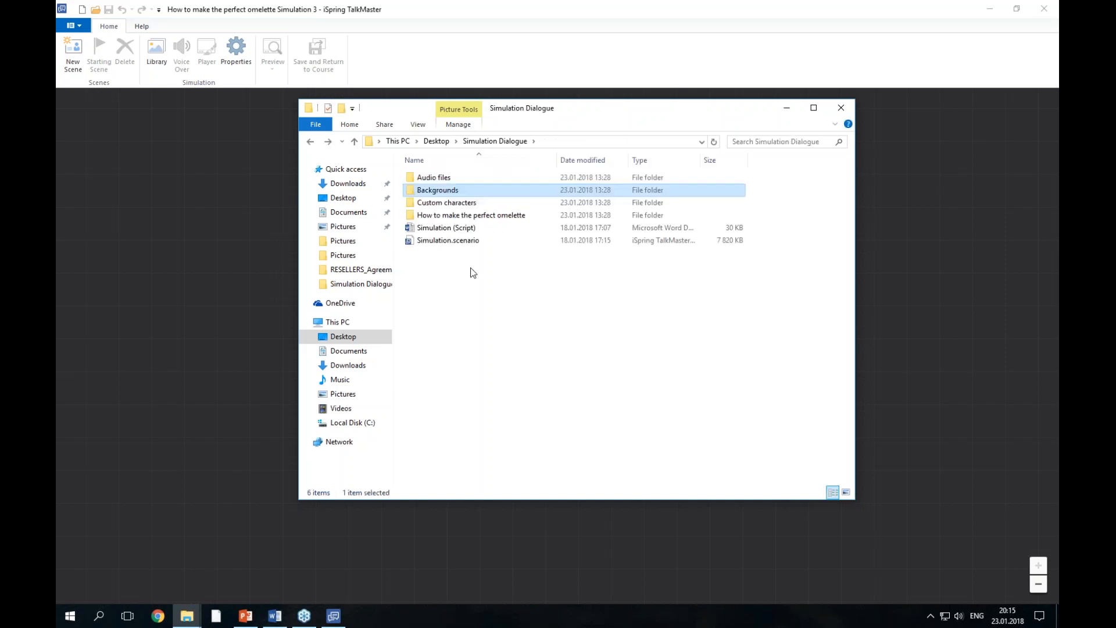
# Step: Open the Simulation (Script) document in Word and review the text, links and emotions of scenes #1 to #4
pyautogui.doubleClick(461, 232)
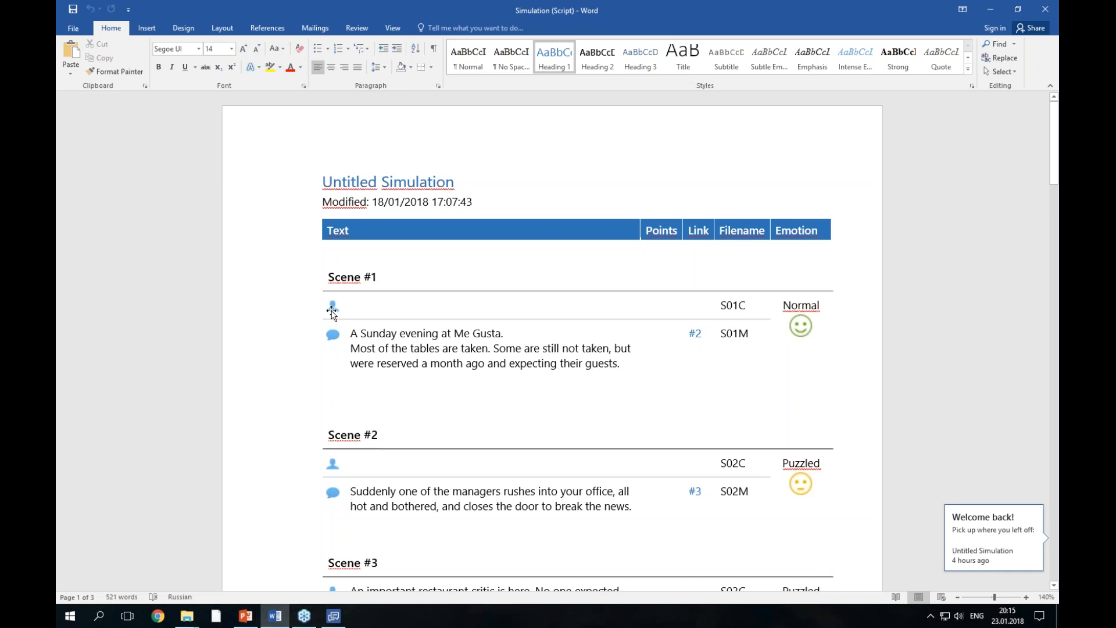
pyautogui.scroll(-3, 332, 311)
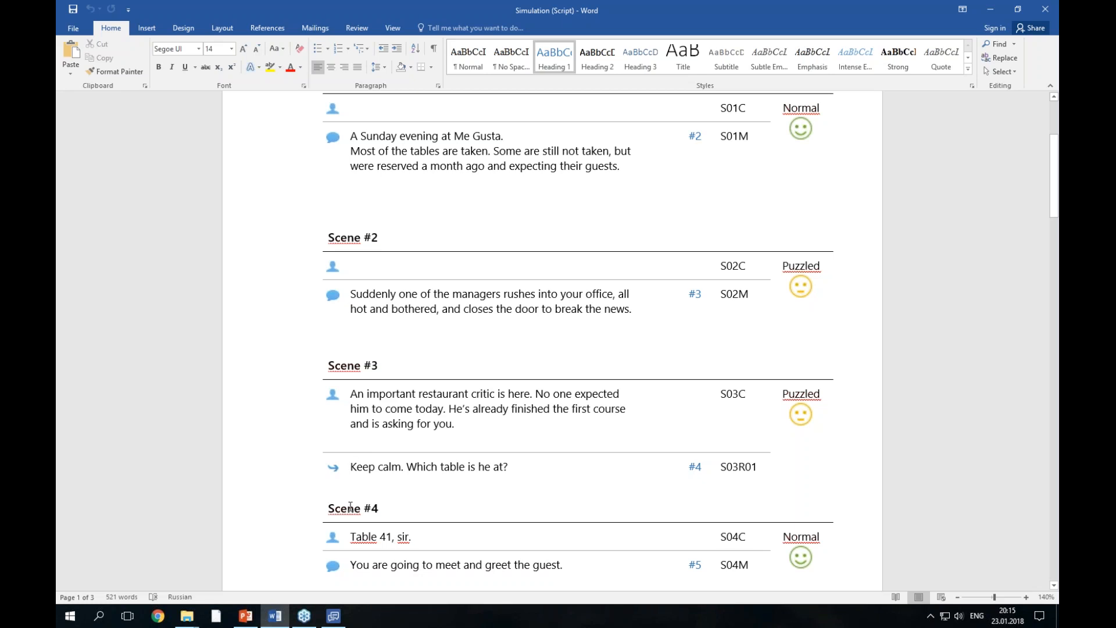
# Step: Switch to iSpring TalkMaster, create the first scene, check its properties and open its background choices
pyautogui.click(333, 616)
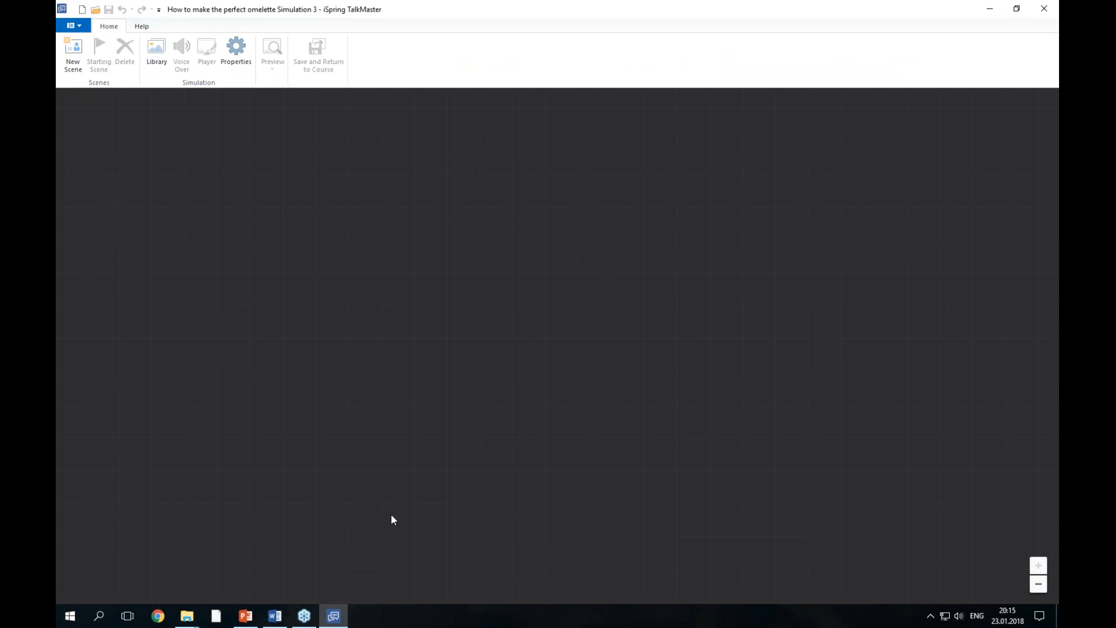
pyautogui.click(73, 69)
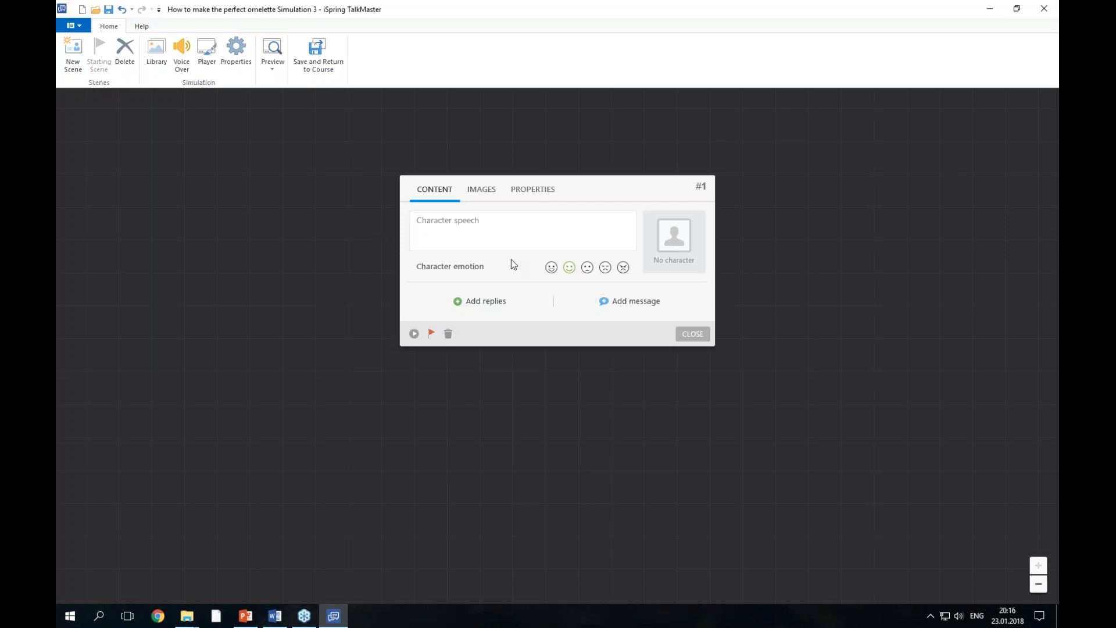
pyautogui.click(489, 198)
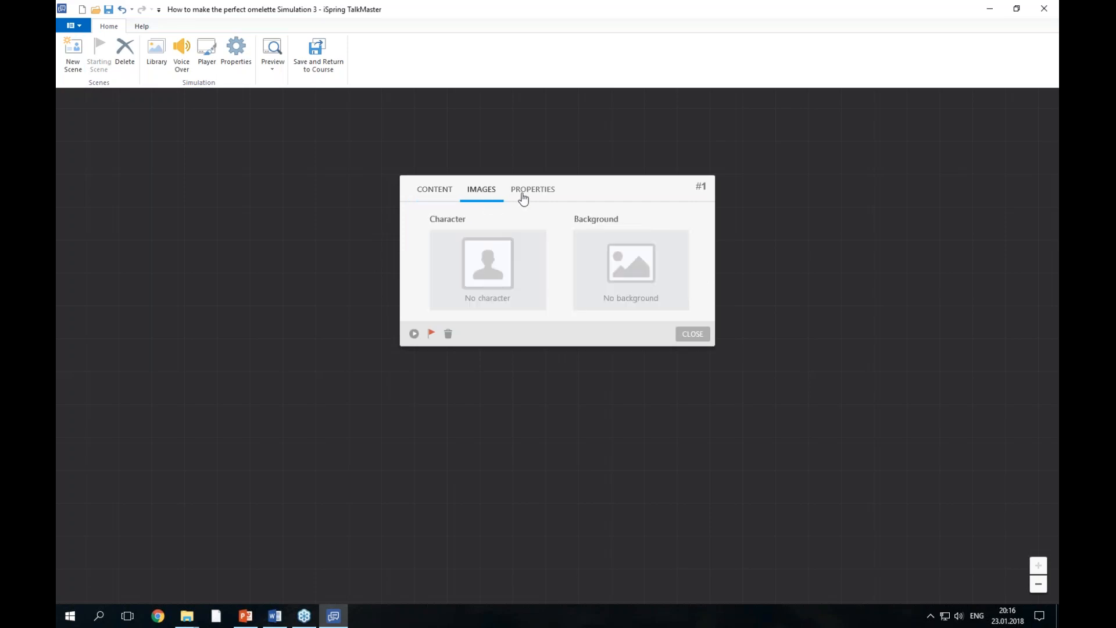
pyautogui.click(530, 197)
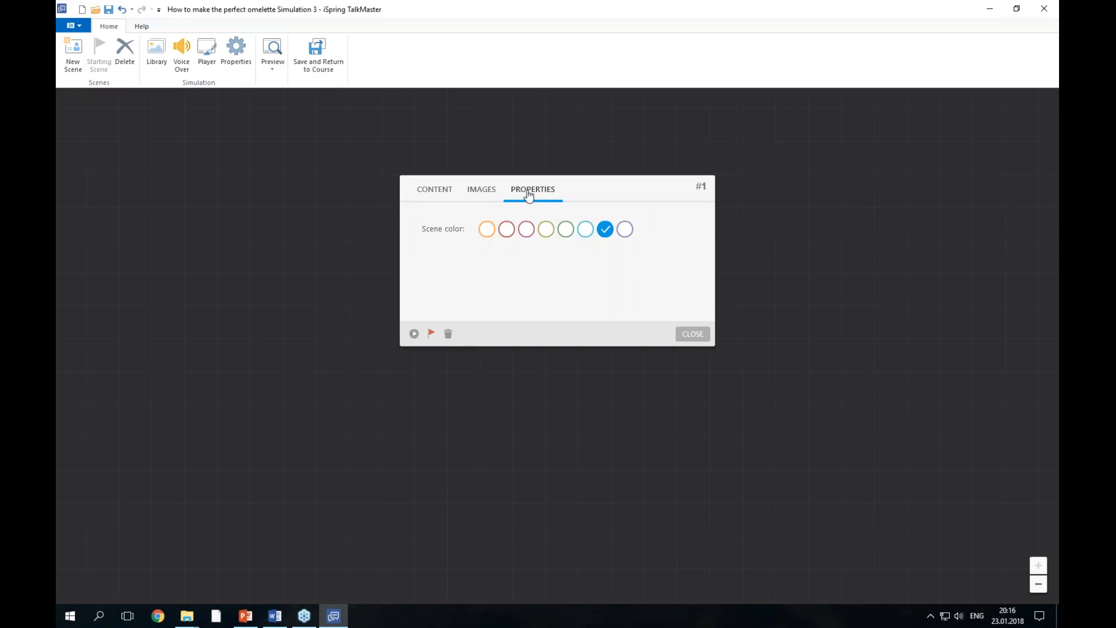
pyautogui.click(485, 189)
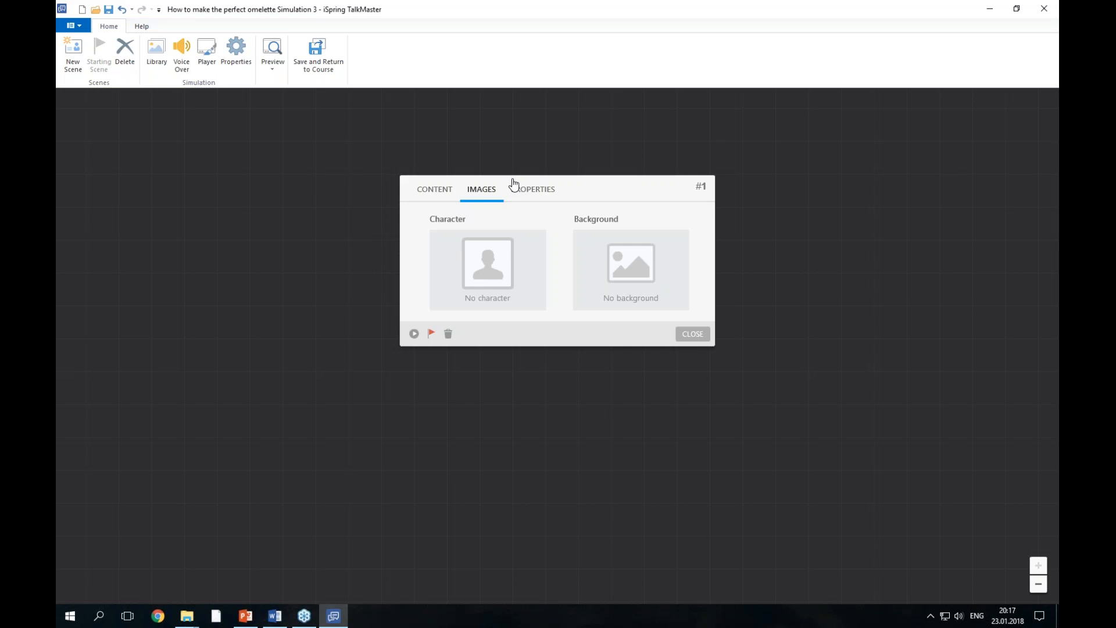
pyautogui.click(646, 291)
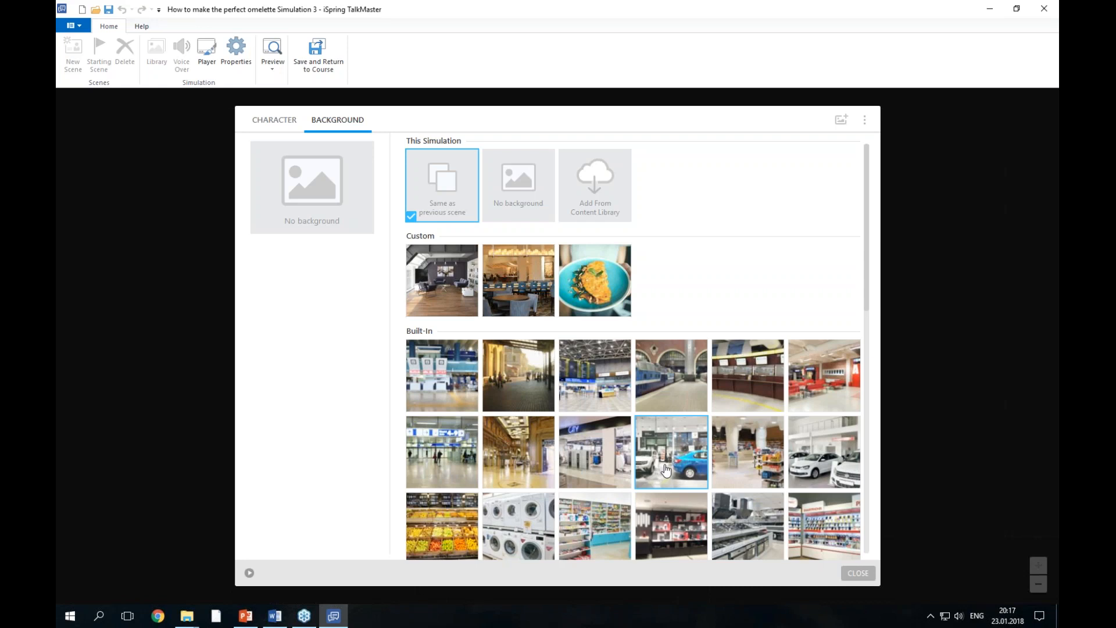
# Step: Browse the Restaurants backgrounds in the Content Library, preview the Banquet hall image with the blue chairs, and leave the library without inserting anything
pyautogui.click(615, 208)
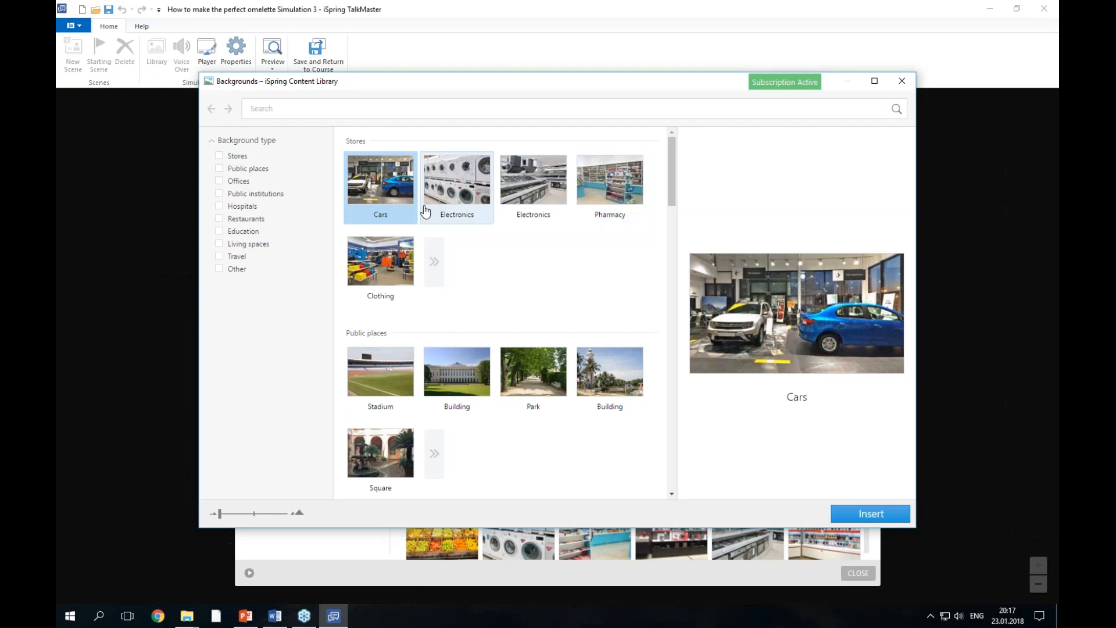
pyautogui.click(219, 219)
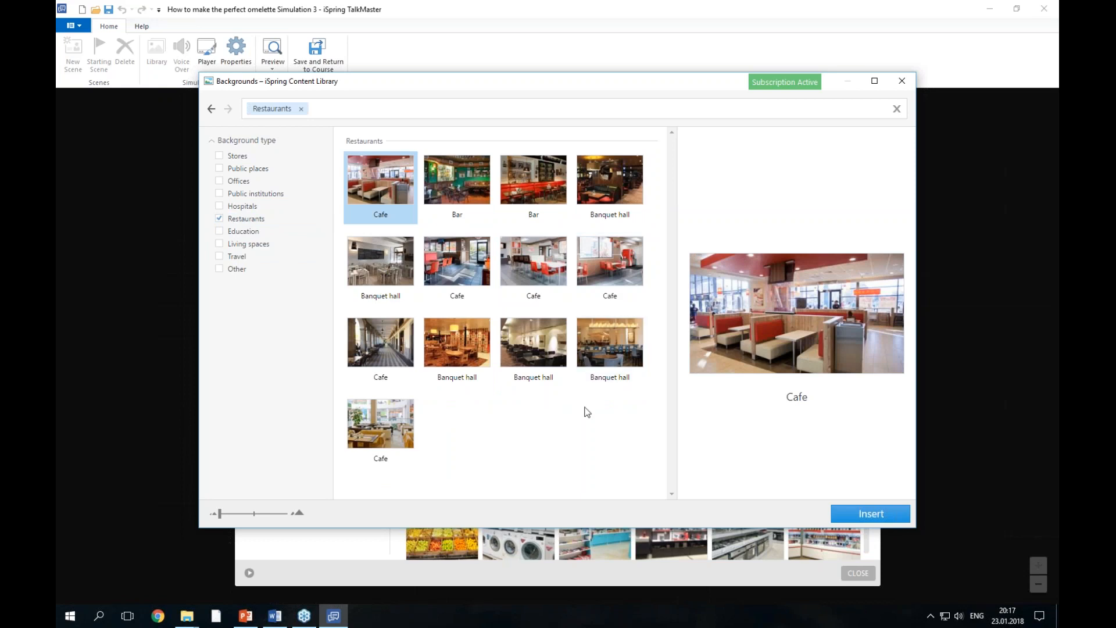
pyautogui.click(616, 362)
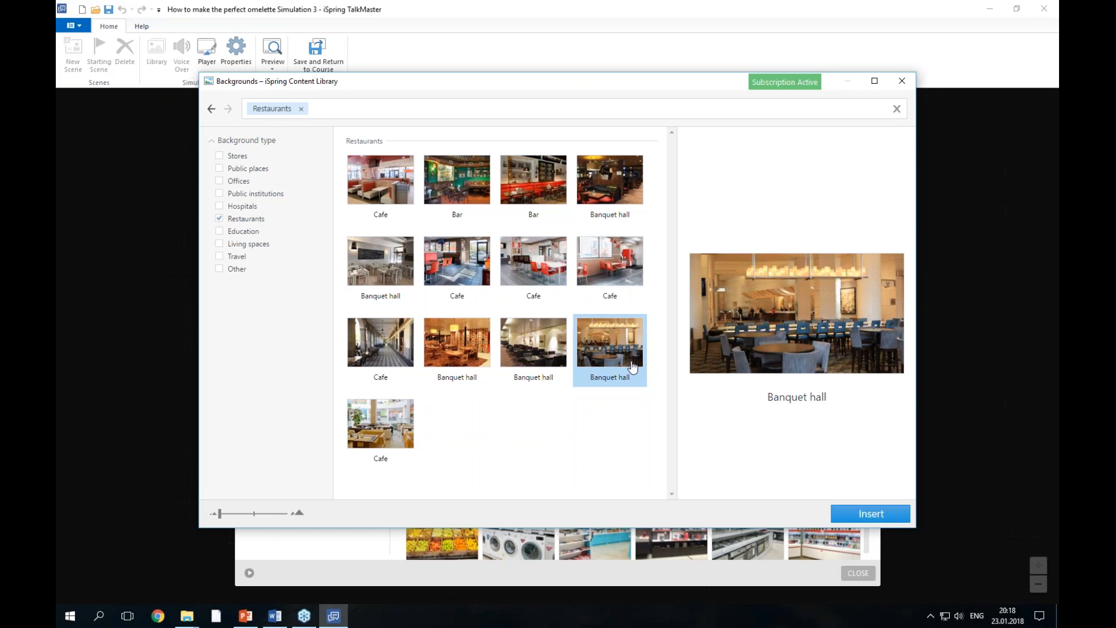
pyautogui.click(901, 83)
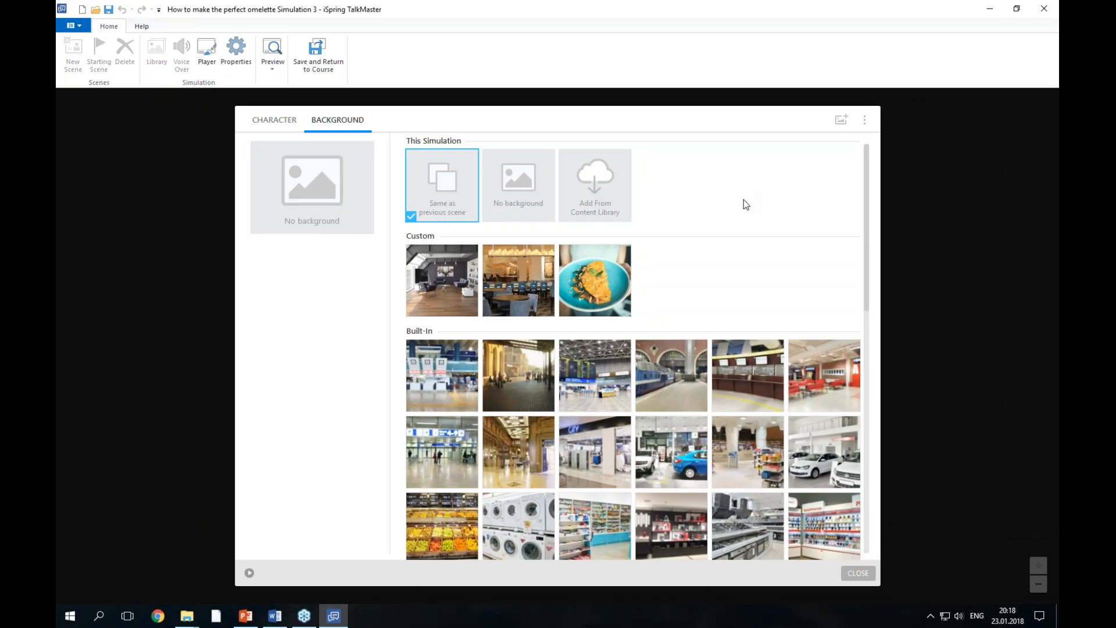
# Step: Import the Banquet hall image from the Simulation Dialogue Backgrounds folder and apply it as the background of scene #1
pyautogui.click(842, 128)
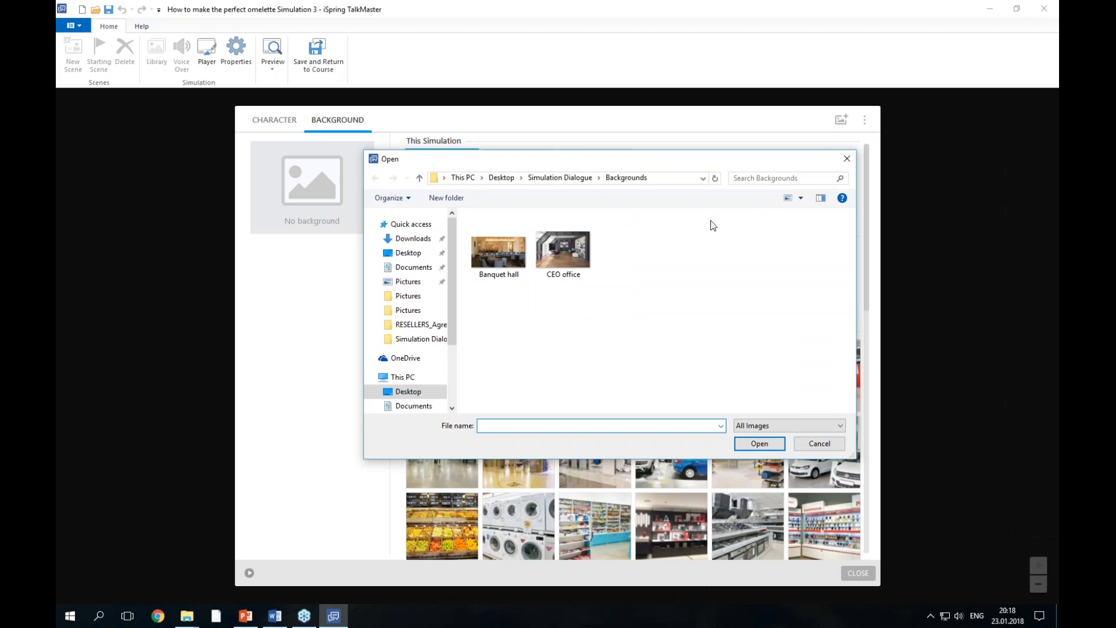
pyautogui.click(570, 182)
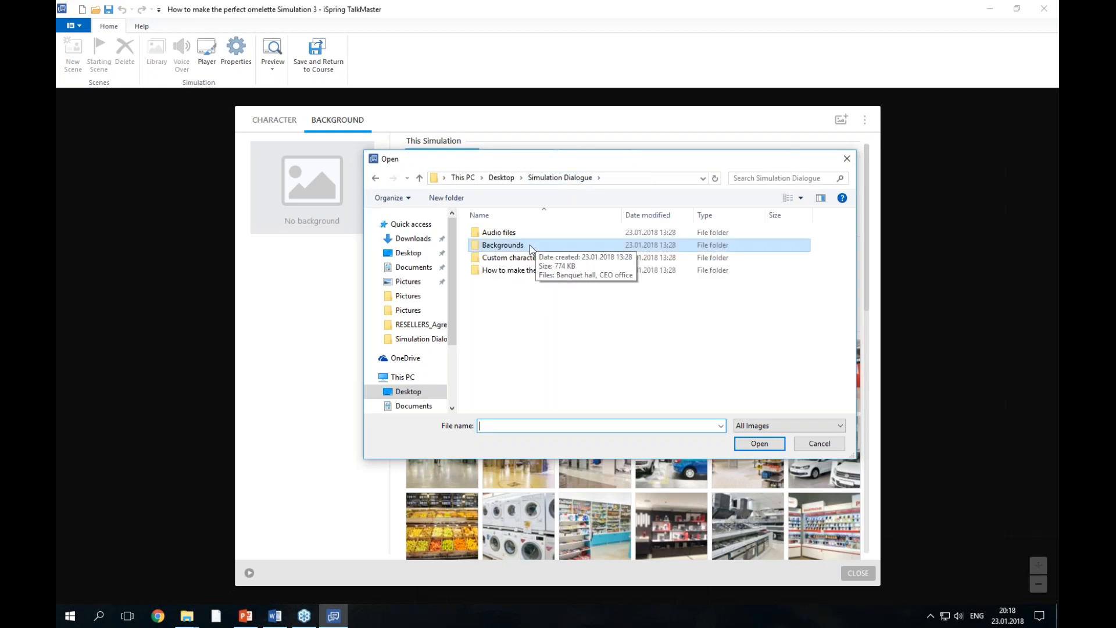
pyautogui.doubleClick(530, 245)
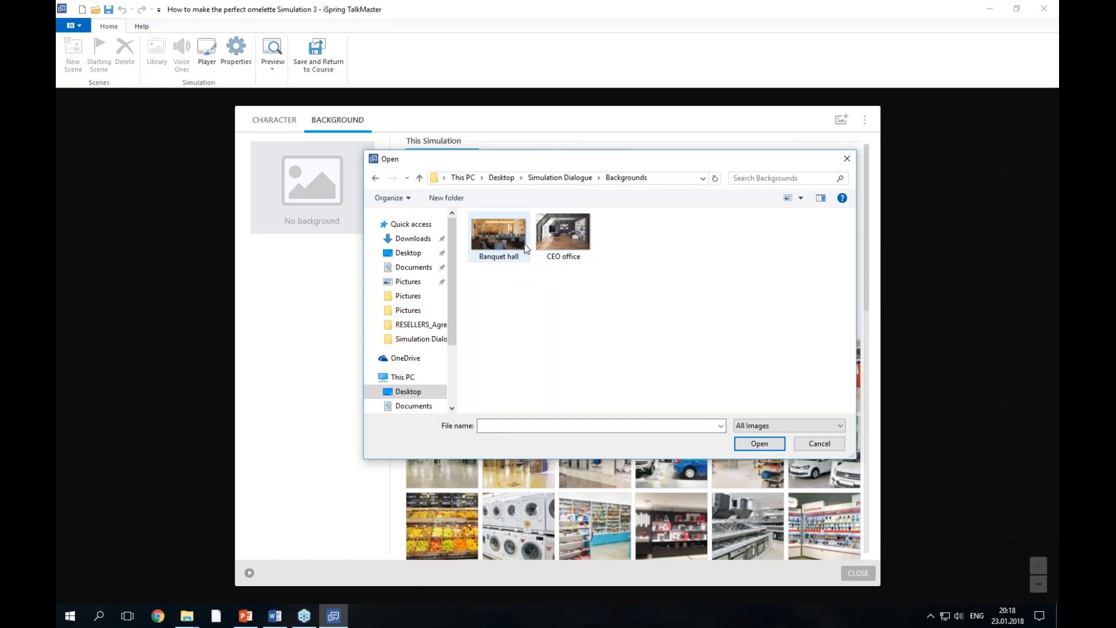
pyautogui.click(496, 255)
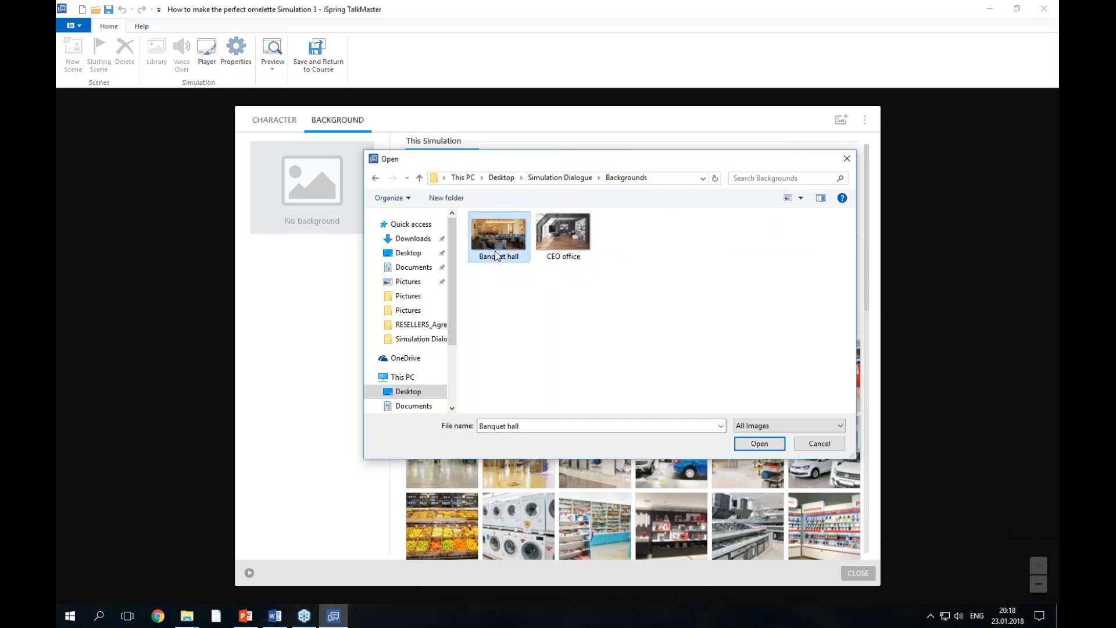
pyautogui.click(757, 443)
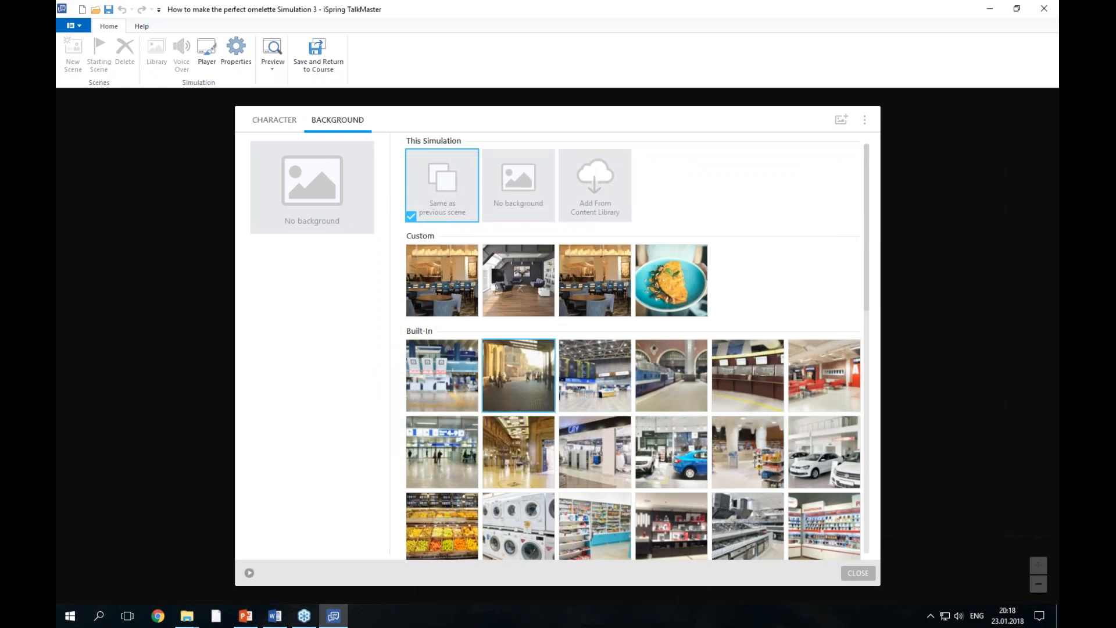
pyautogui.click(450, 294)
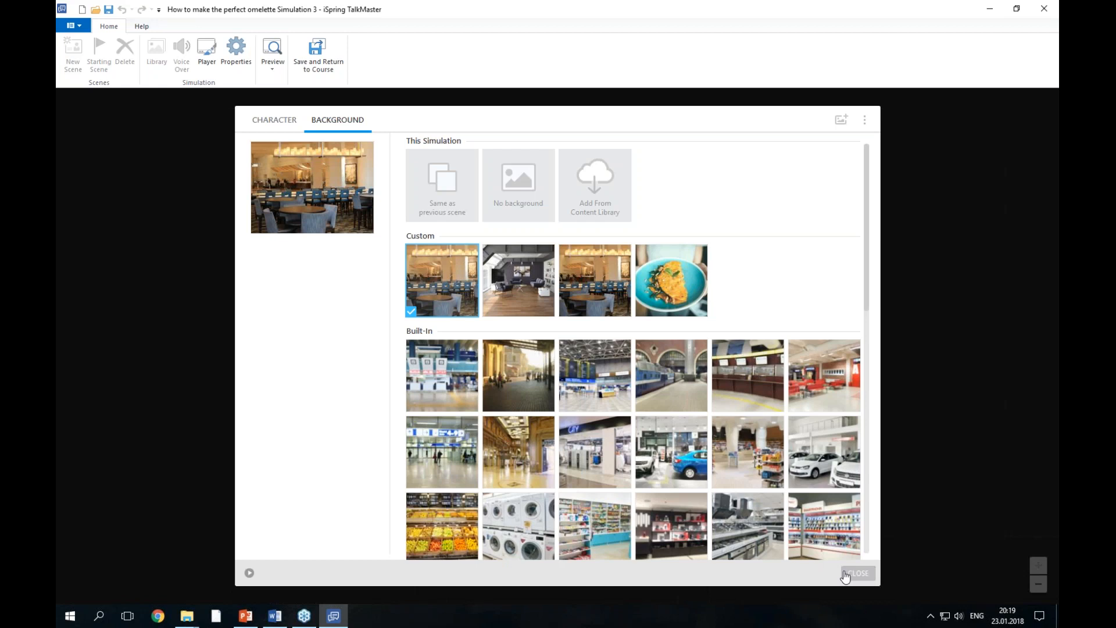
pyautogui.click(846, 575)
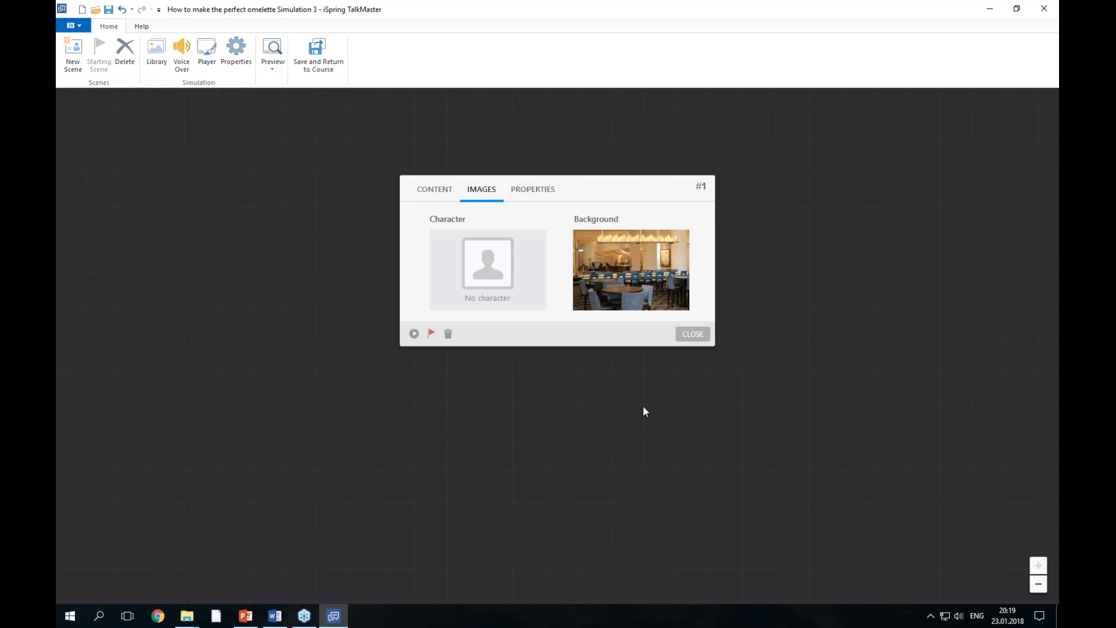
# Step: Add a message to scene #1 containing the "A Sunday evening at Me Gusta..." text copied from the Scene #1 section of the Word script
pyautogui.click(433, 191)
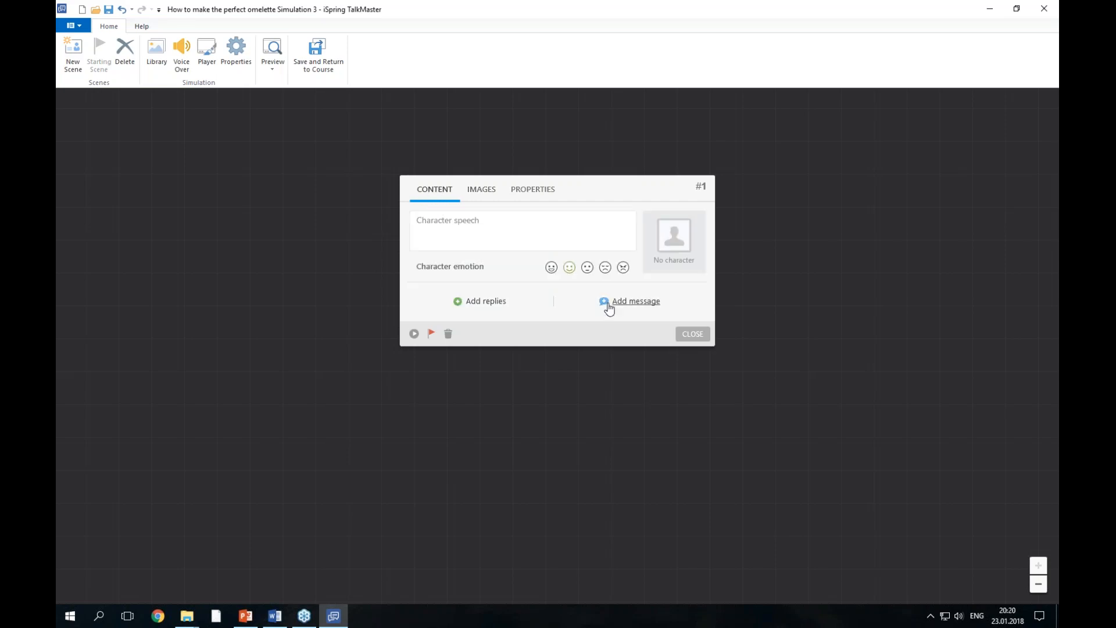
pyautogui.click(649, 309)
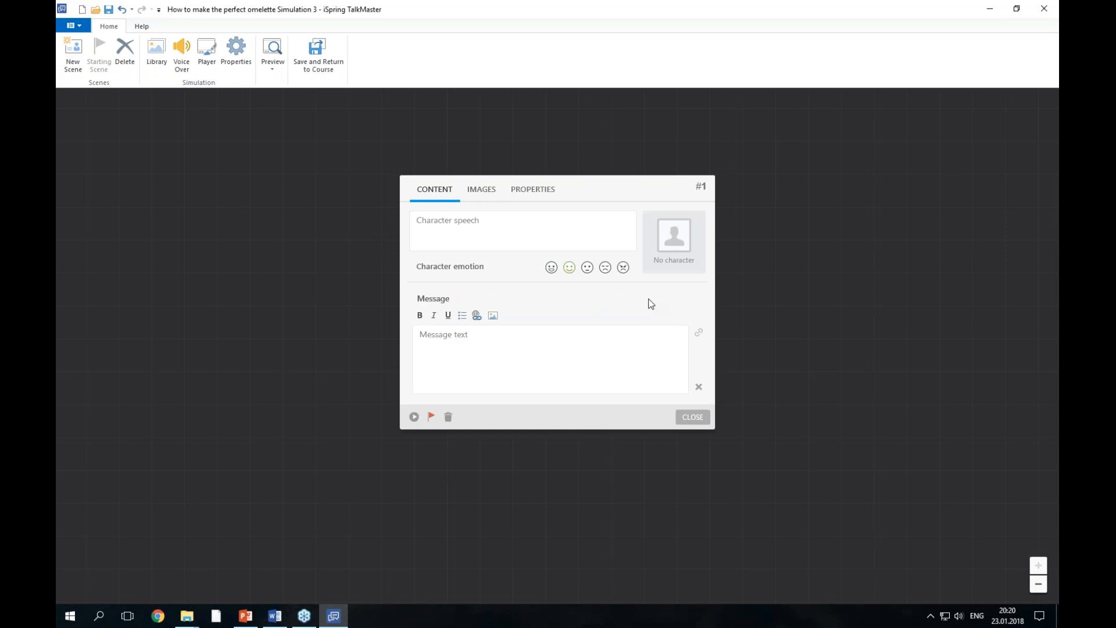
pyautogui.click(279, 623)
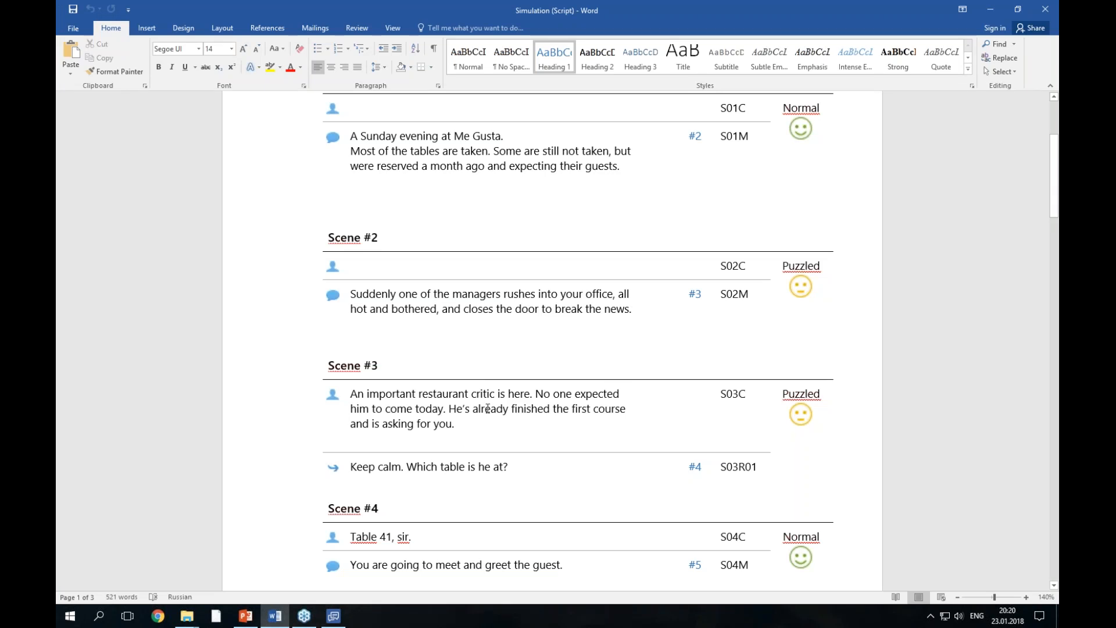
pyautogui.hotkey('ctrl', 'Home')
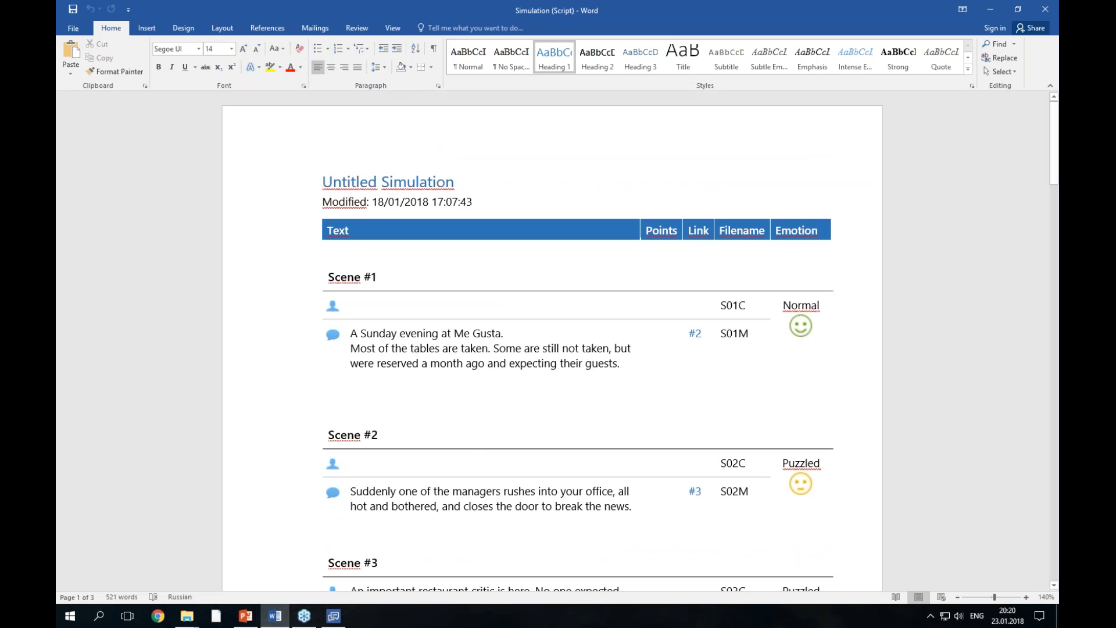
pyautogui.moveTo(353, 333); pyautogui.dragTo(626, 366)
pyautogui.hotkey('ctrl', 'c')
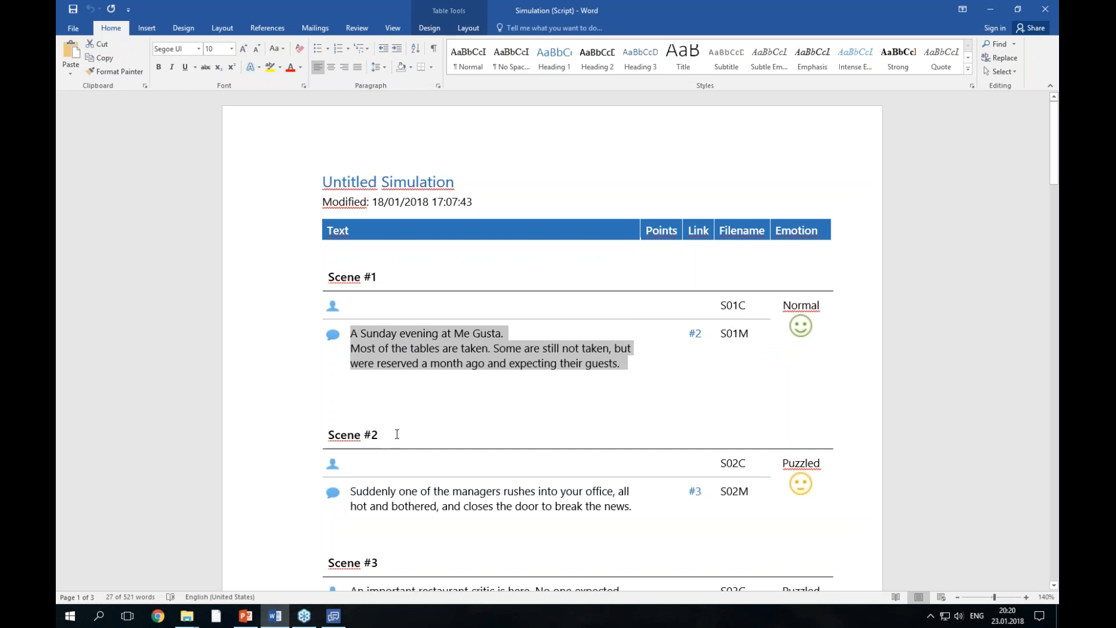
pyautogui.moveTo(334, 616)
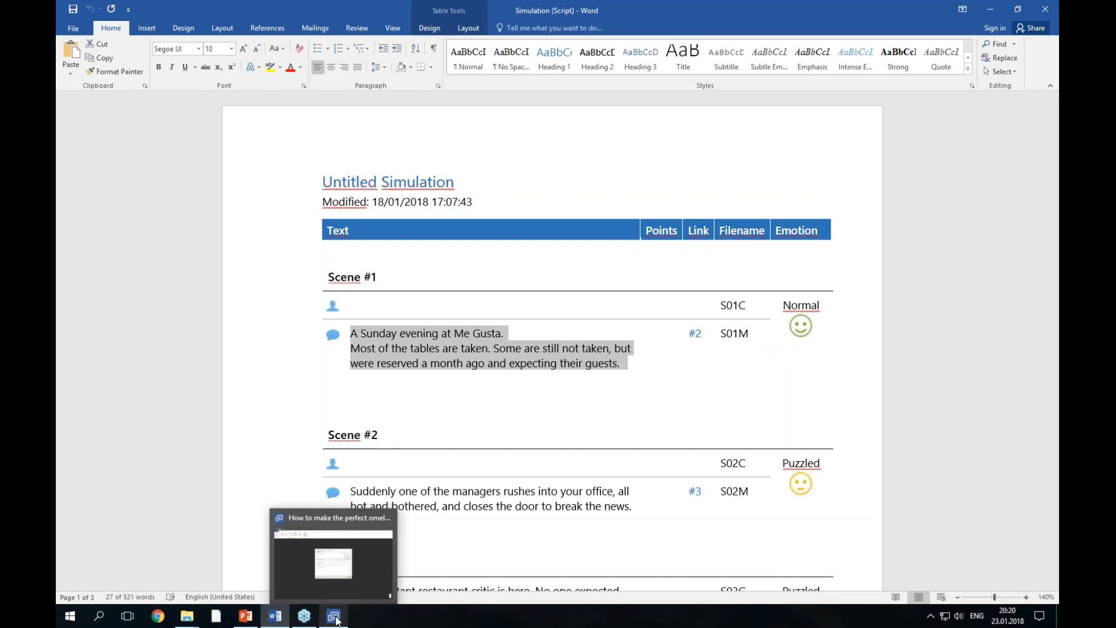
pyautogui.click(391, 534)
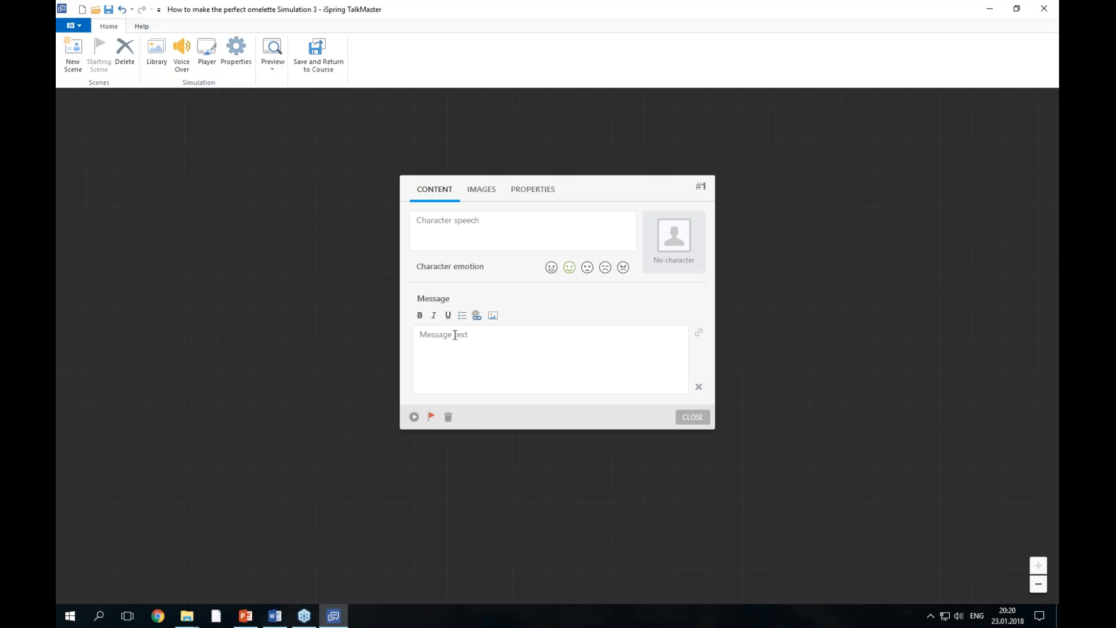
pyautogui.hotkey('ctrl', 'v')
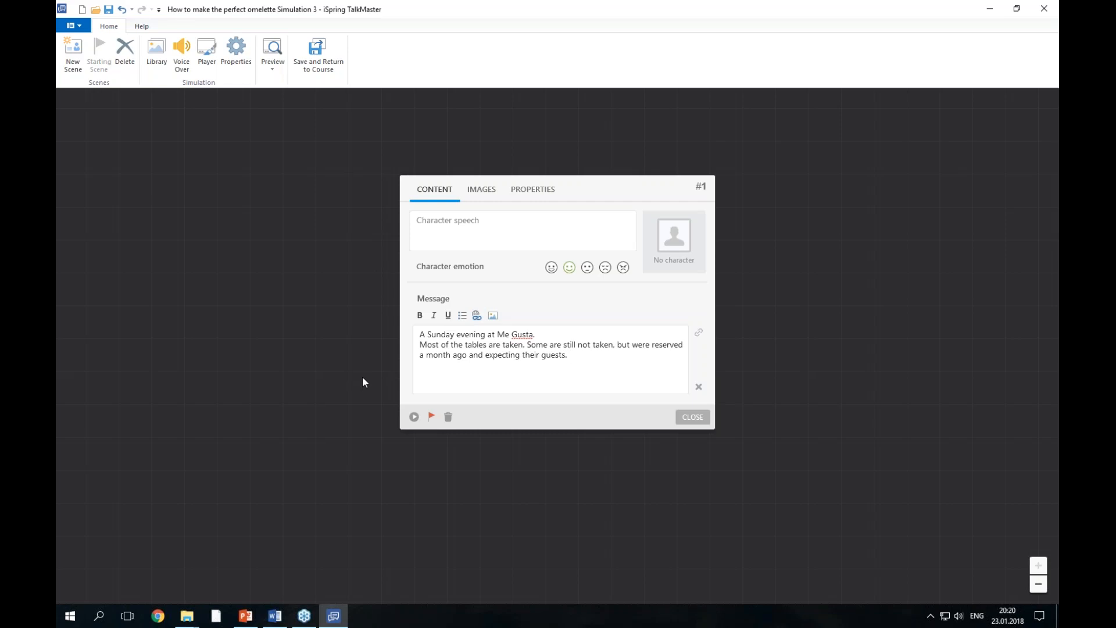
# Step: Preview scene #1 with its message and background, and return to the simulation's scene map
pyautogui.click(414, 417)
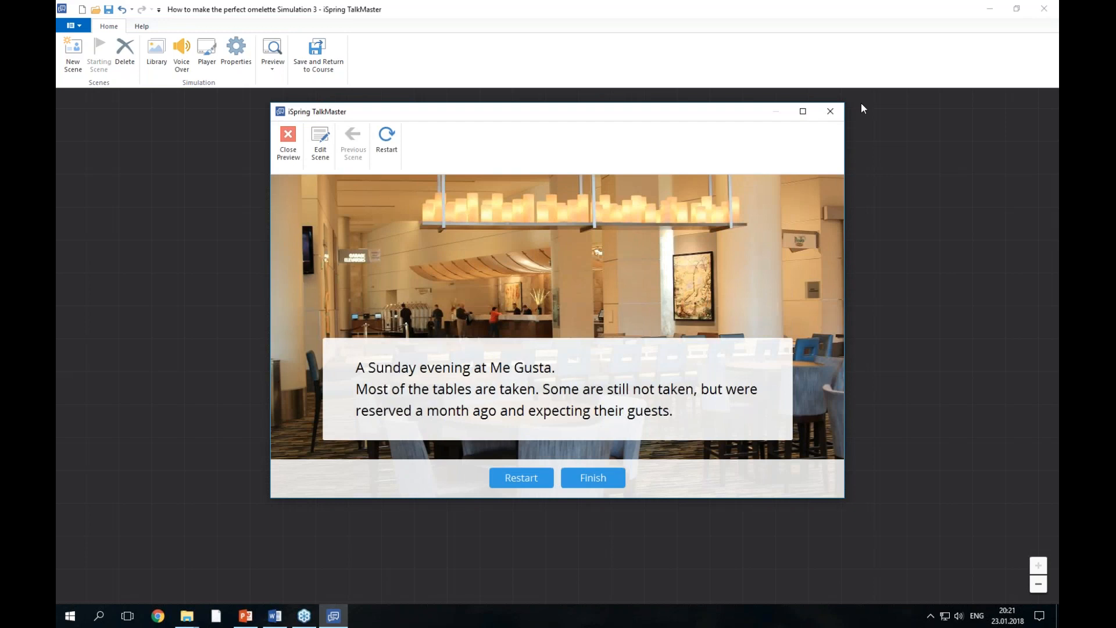
pyautogui.click(830, 112)
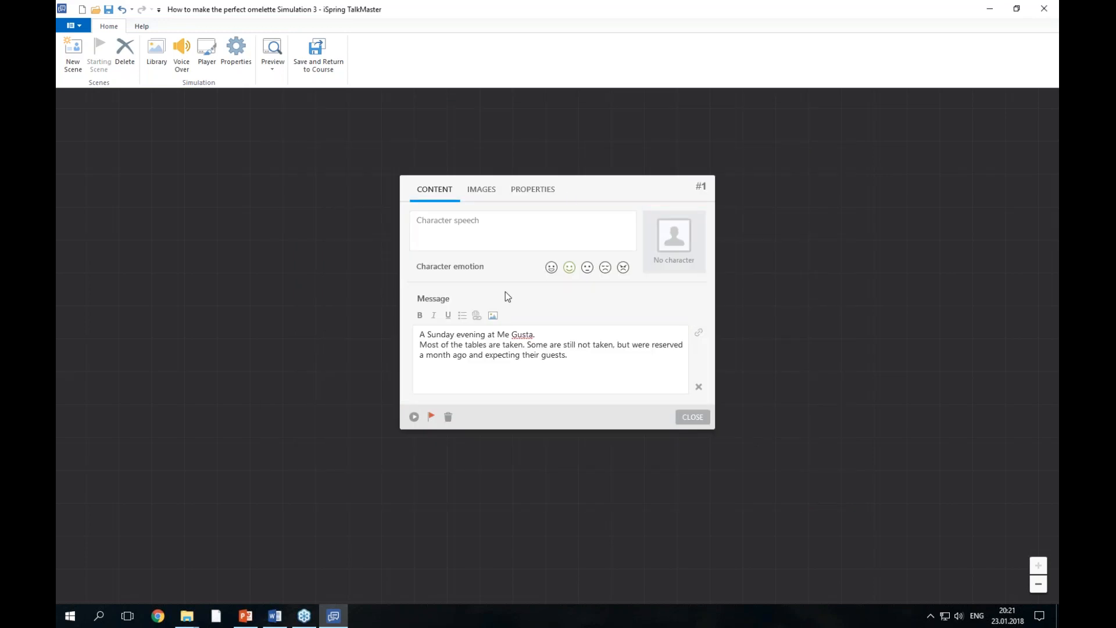
pyautogui.click(692, 419)
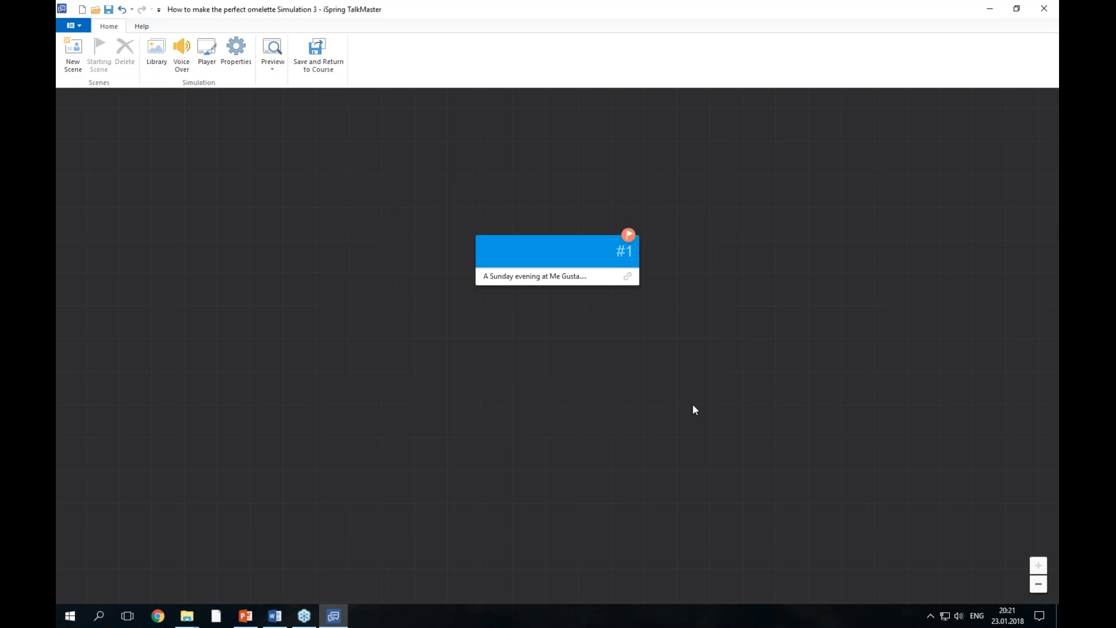
# Step: Create scene #2 and apply the CEO office image, imported from the Backgrounds folder, as its background
pyautogui.click(76, 55)
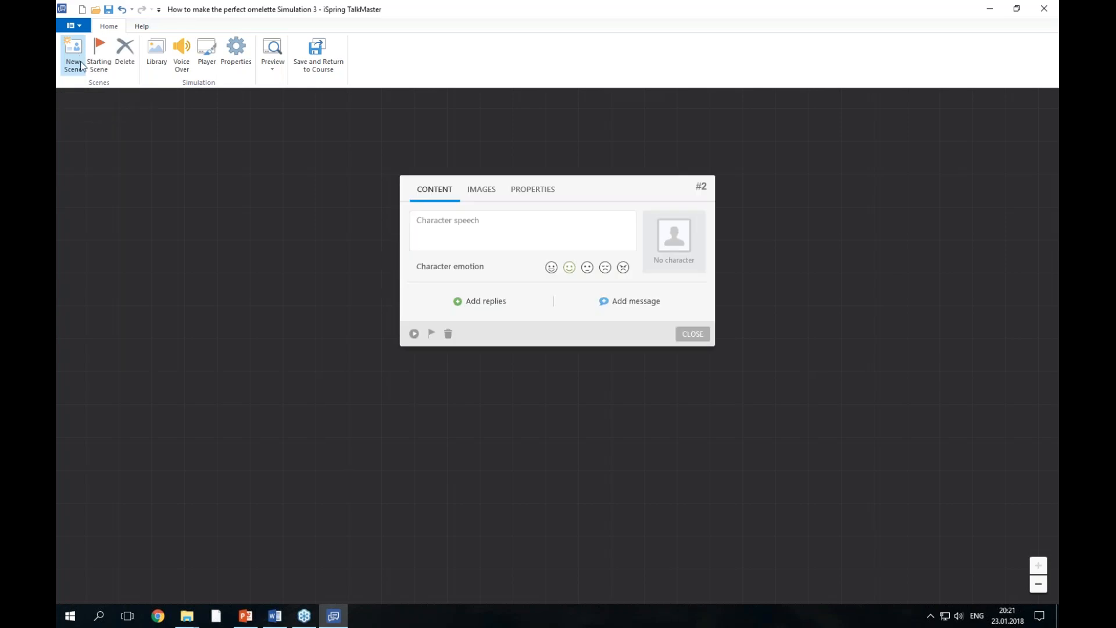
pyautogui.click(478, 195)
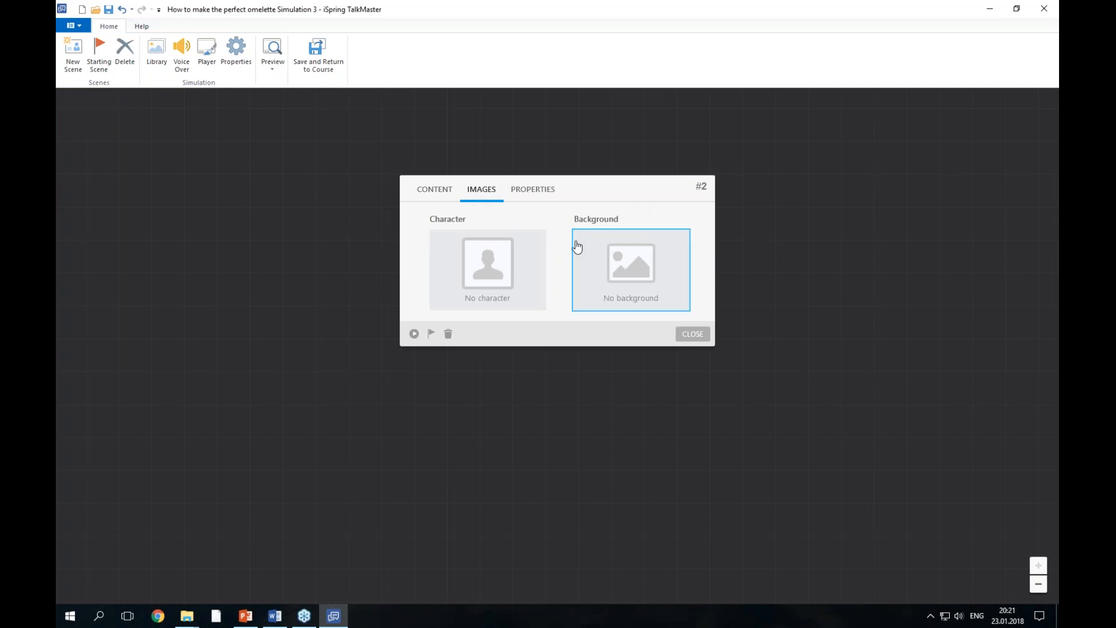
pyautogui.click(643, 266)
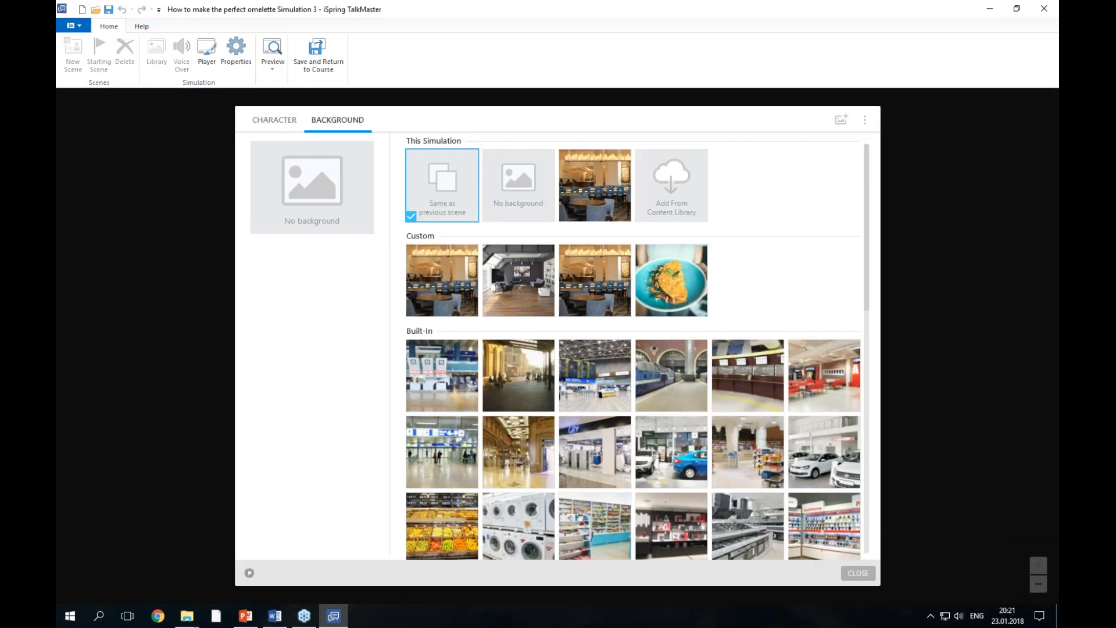
pyautogui.click(841, 123)
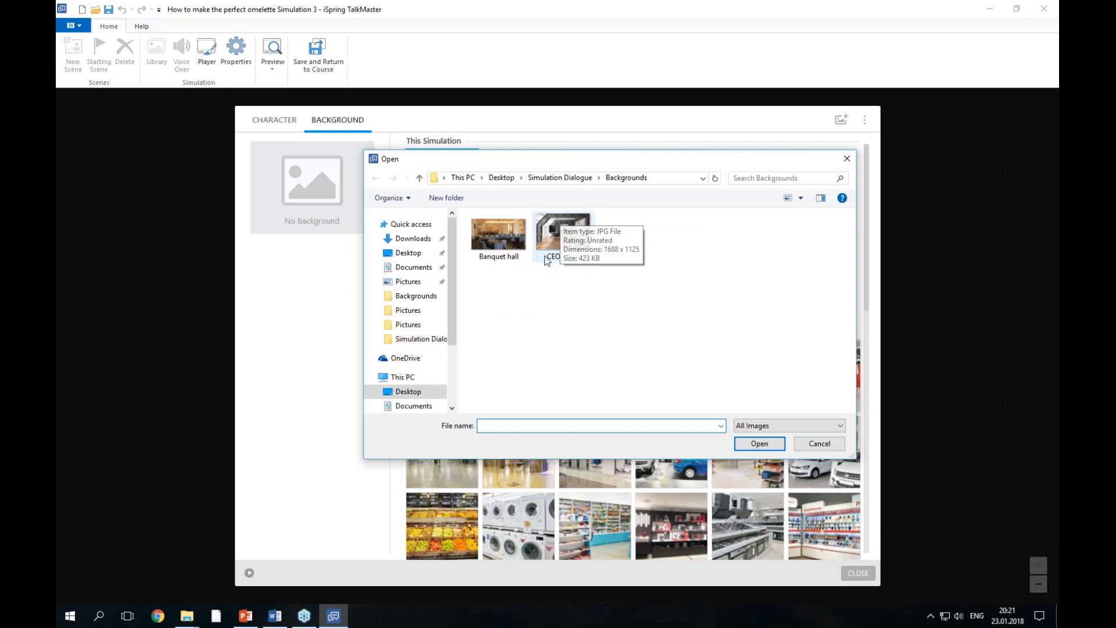
pyautogui.click(561, 235)
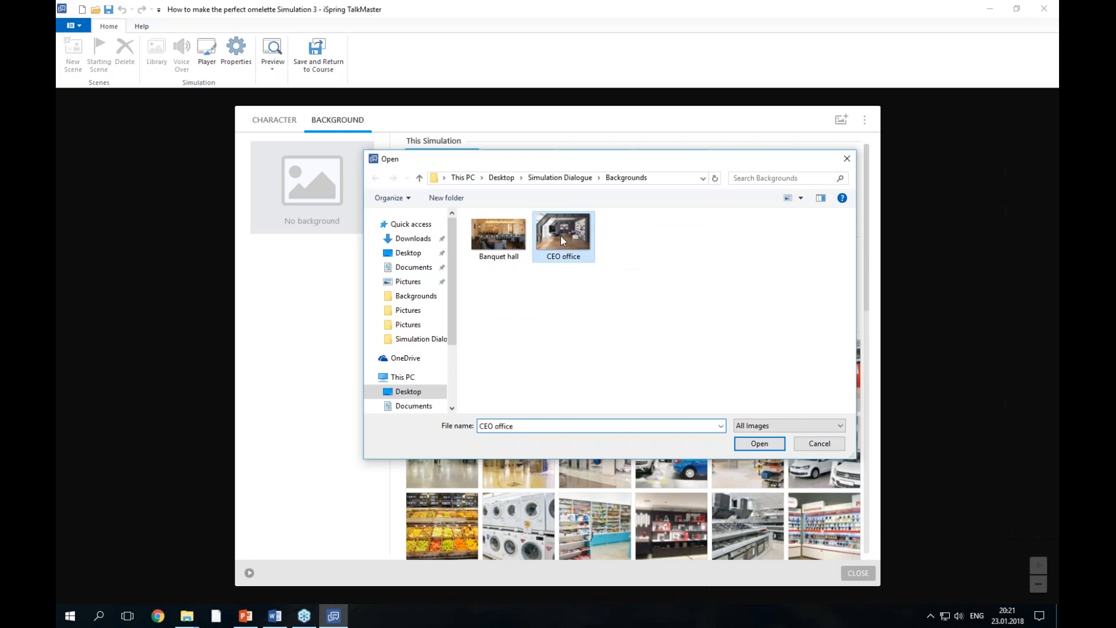
pyautogui.click(750, 445)
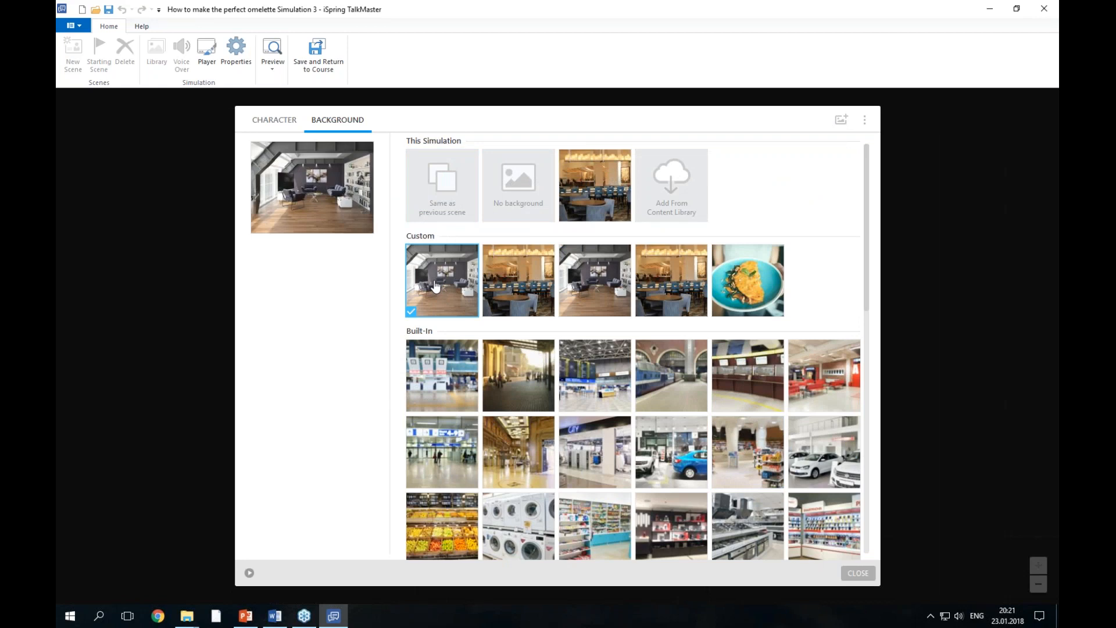
pyautogui.click(850, 574)
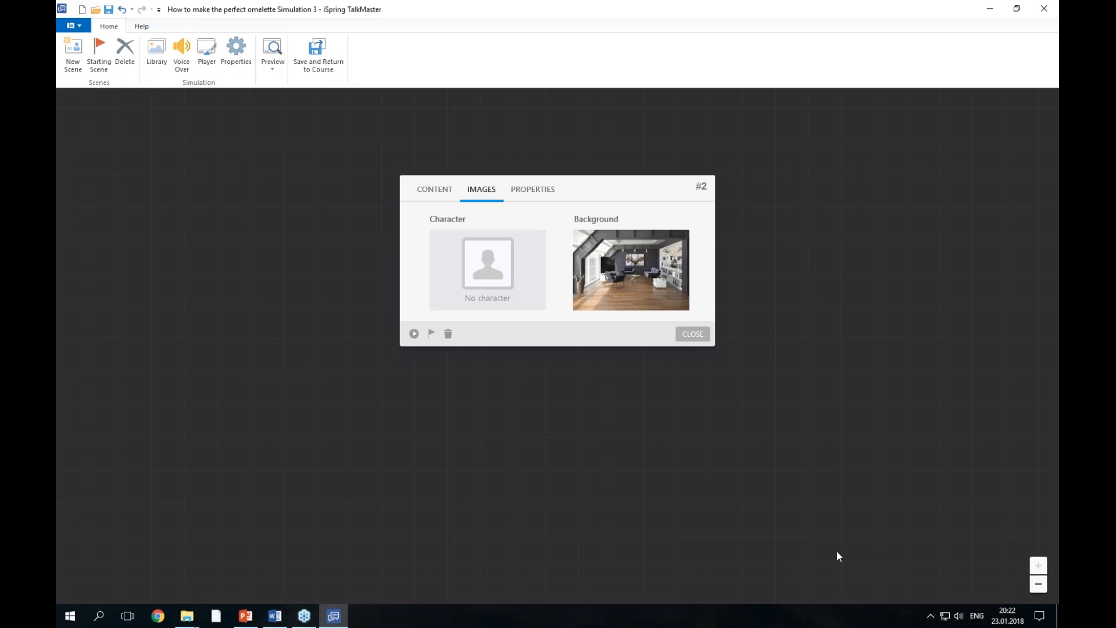
# Step: Choose the built-in red-haired woman in a black suit as the character of scene #2
pyautogui.click(471, 276)
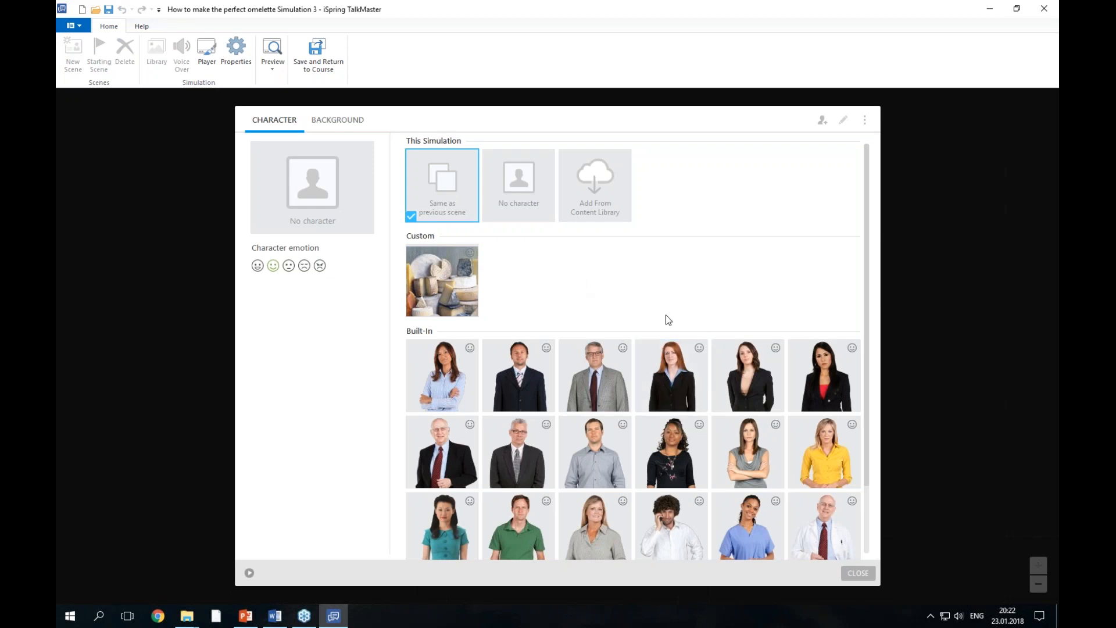
pyautogui.click(665, 366)
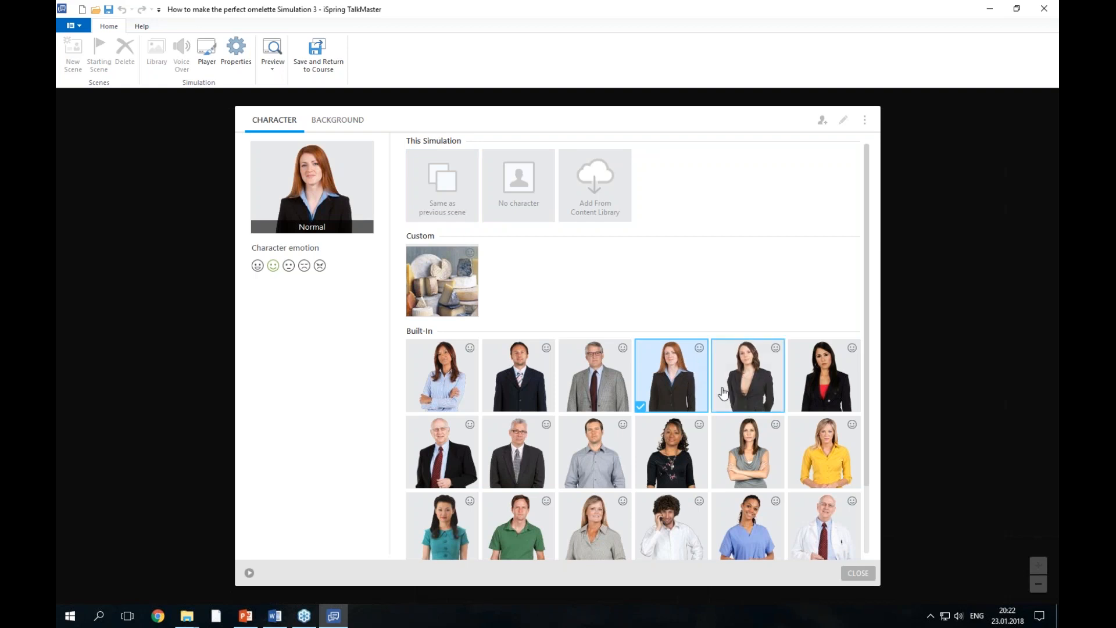
pyautogui.scroll(-1, 727, 386)
pyautogui.scroll(1, 556, 226)
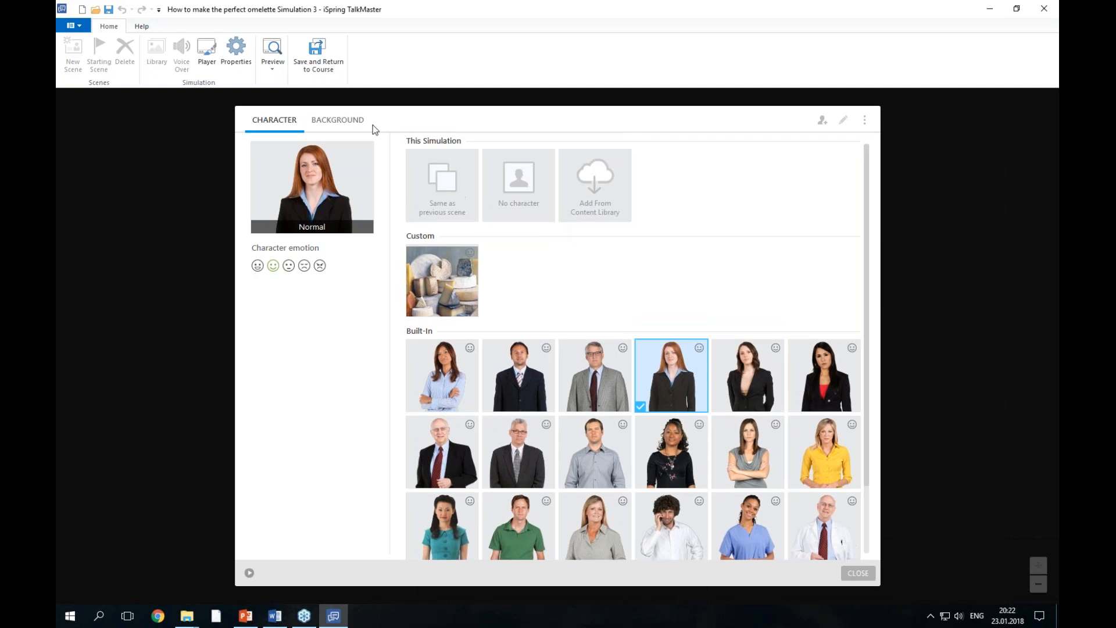
pyautogui.click(349, 121)
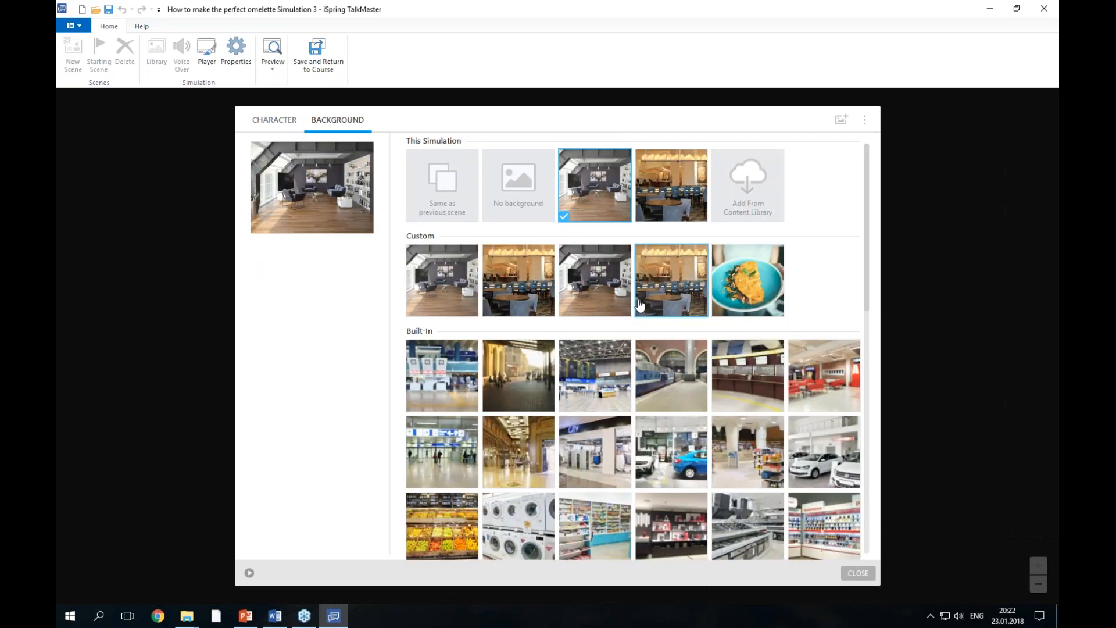
pyautogui.click(285, 125)
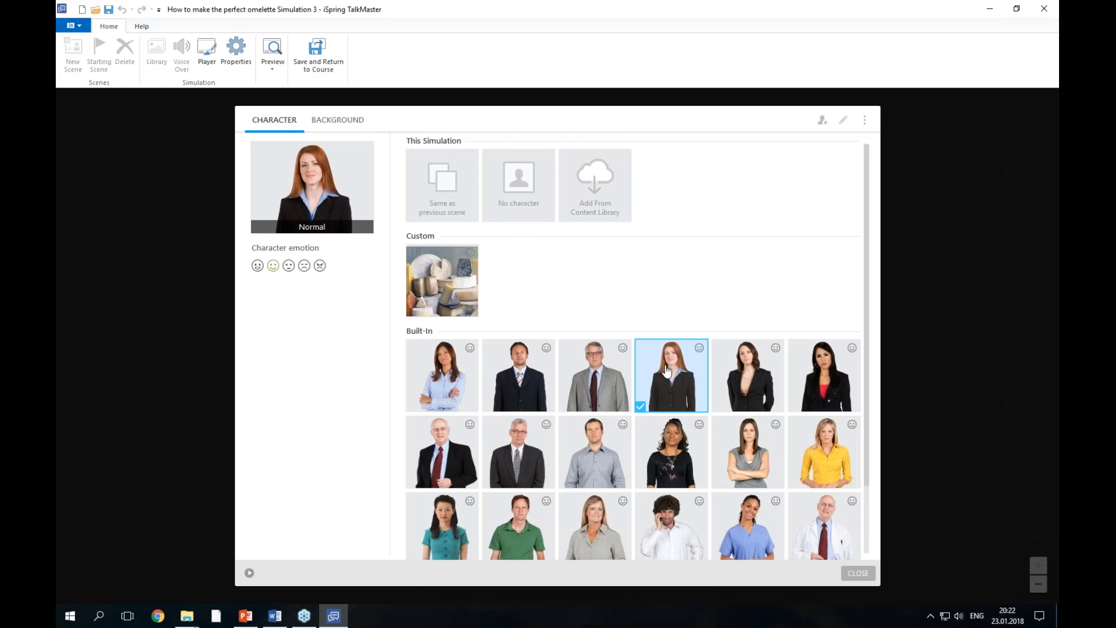
pyautogui.click(859, 574)
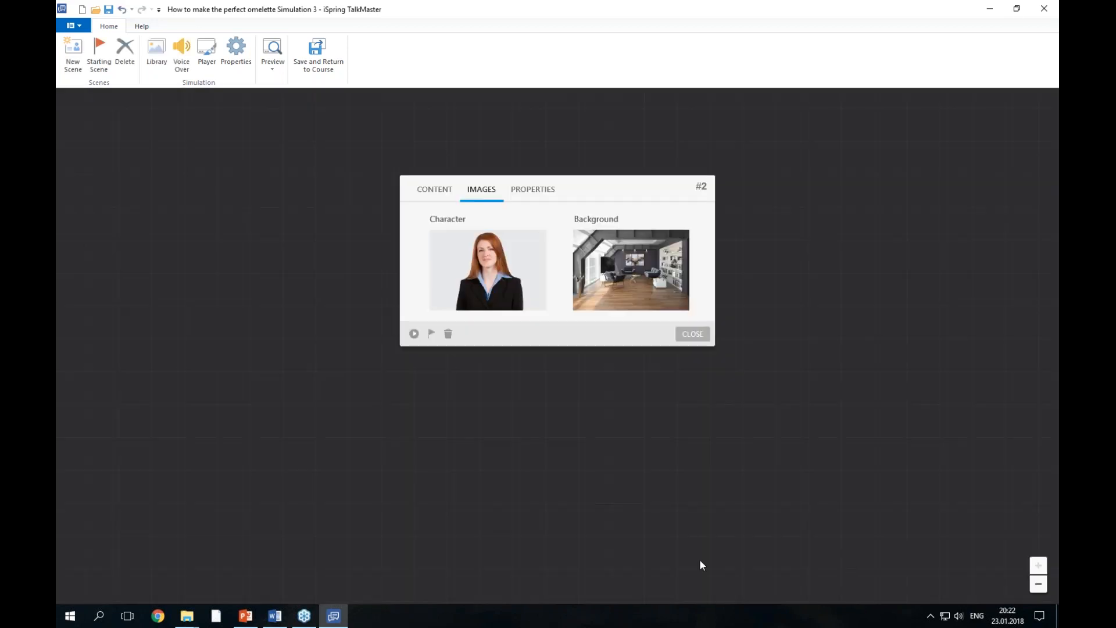
# Step: Add a message to scene #2 containing the "Suddenly one of the managers rushes into your office..." text copied from the Word script
pyautogui.click(424, 196)
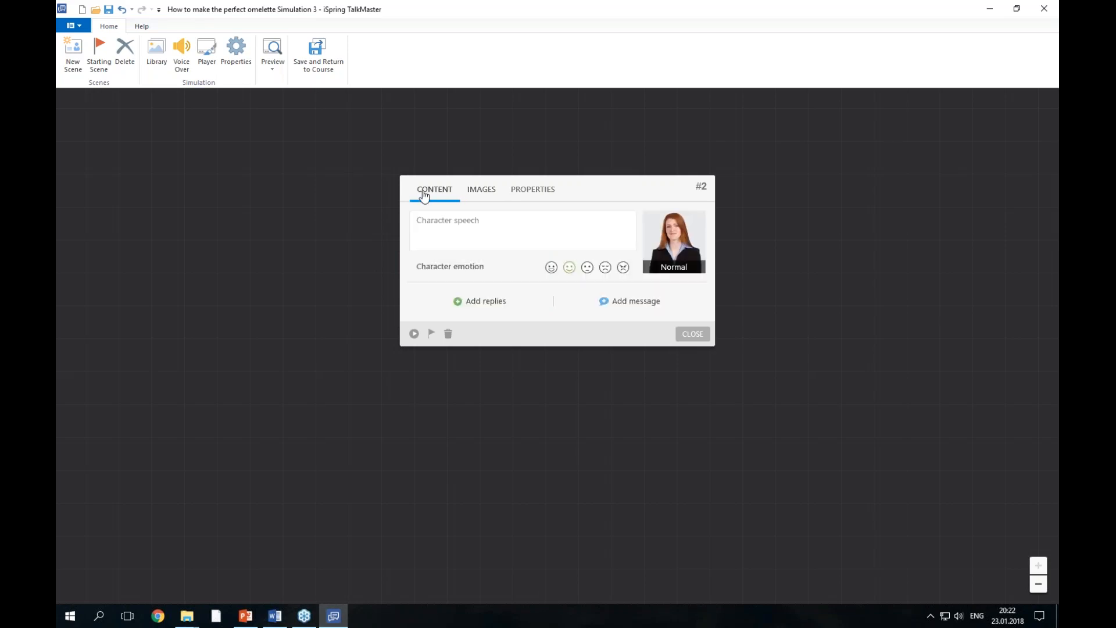
pyautogui.click(636, 303)
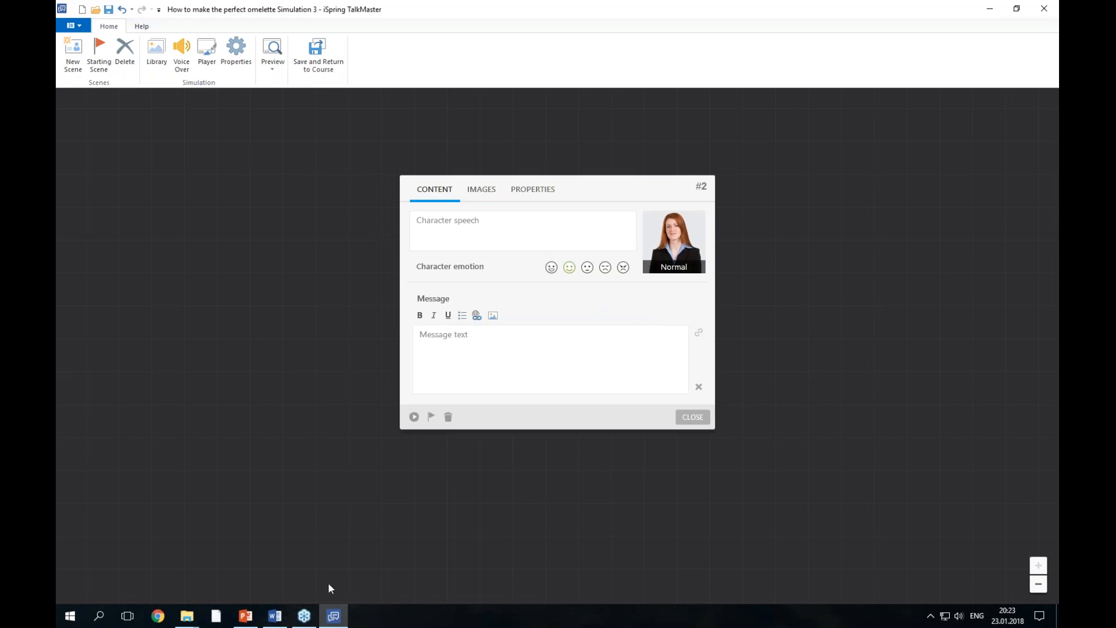
pyautogui.click(275, 616)
pyautogui.scroll(-3, 438, 383)
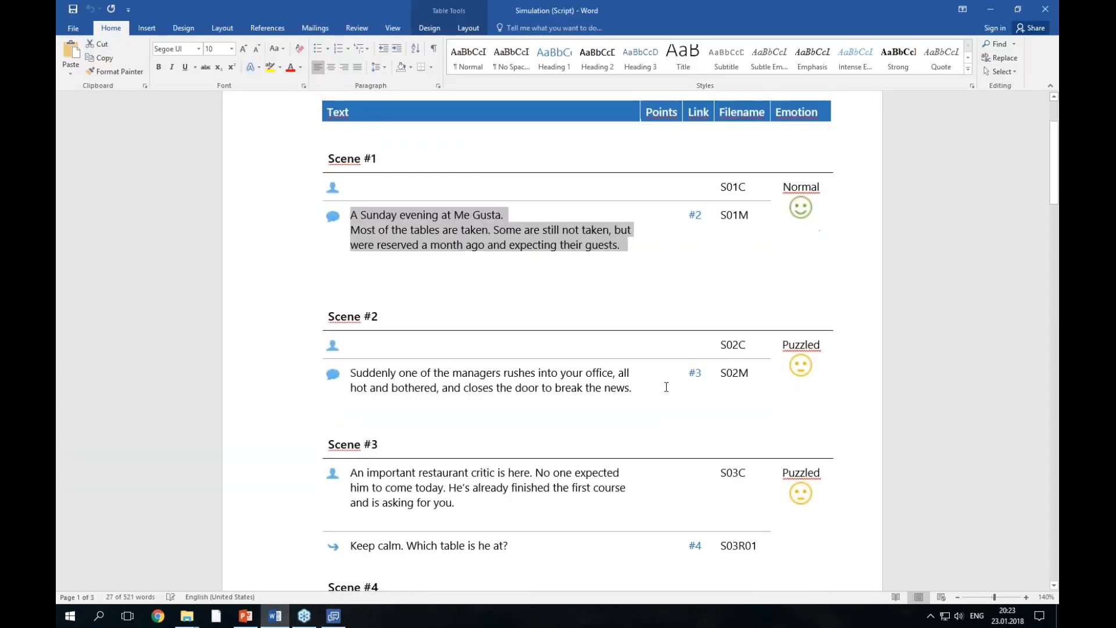
pyautogui.click(426, 382)
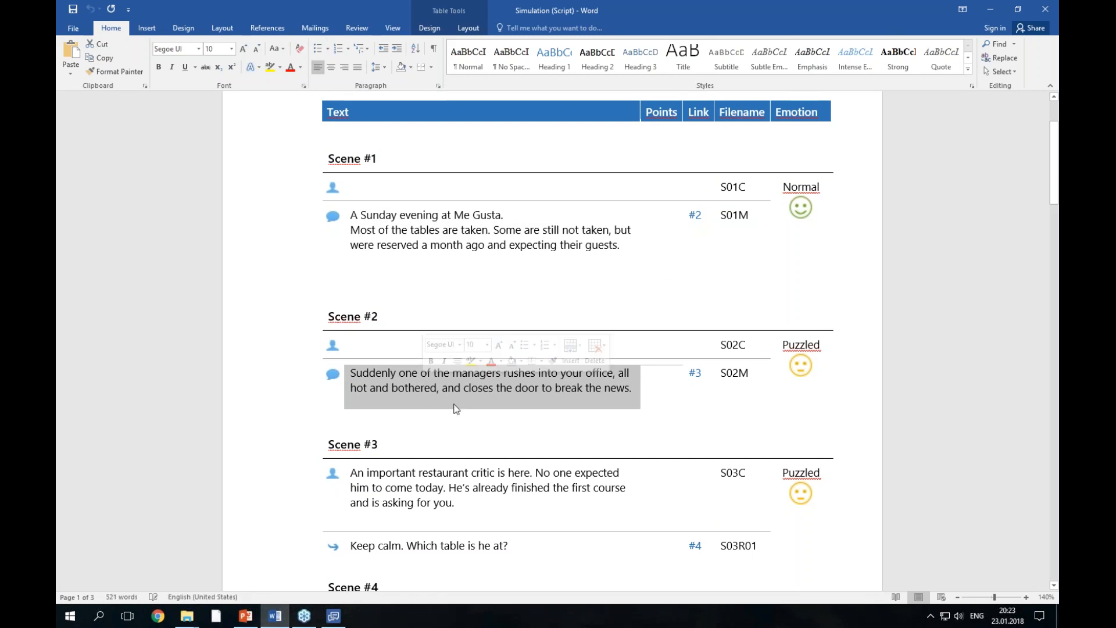
pyautogui.click(333, 616)
pyautogui.click(530, 345)
pyautogui.write('Suddenly one of the managers rushes into your office, all hot and bothered, and closes the door to break the news.')
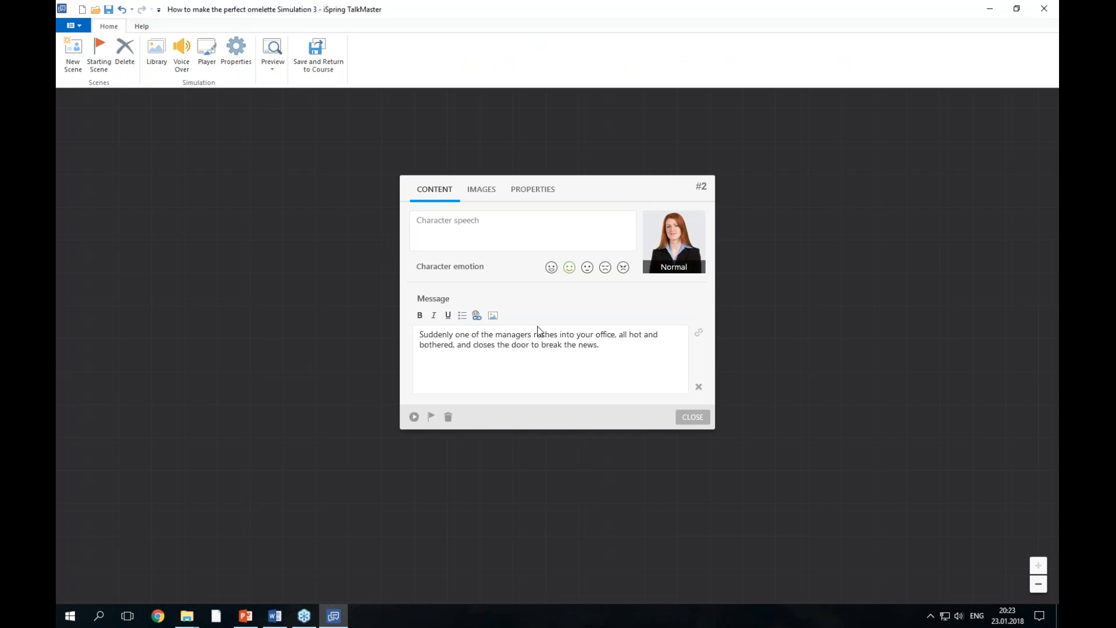
# Step: Set the character emotion of scene #2 to Puzzled and place the scene directly below scene #1 on the scene map
pyautogui.click(589, 271)
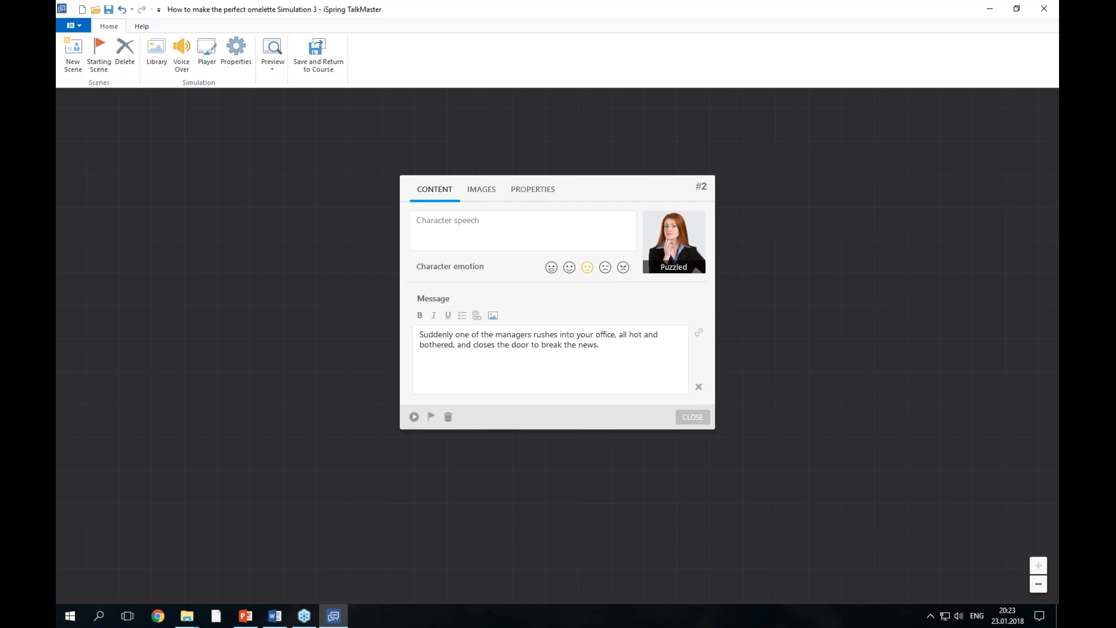
pyautogui.click(689, 419)
pyautogui.moveTo(550, 267); pyautogui.dragTo(551, 351)
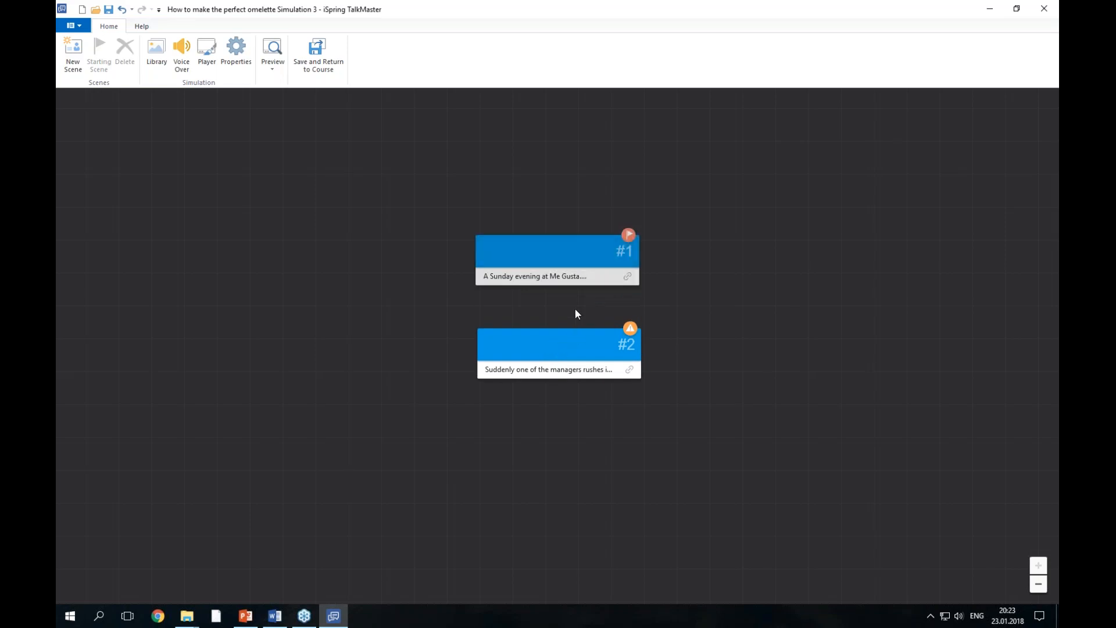
# Step: Try linking scene #1 to scene #2 and creating a linked scene #3 from scene #2, and undo both
pyautogui.click(611, 279)
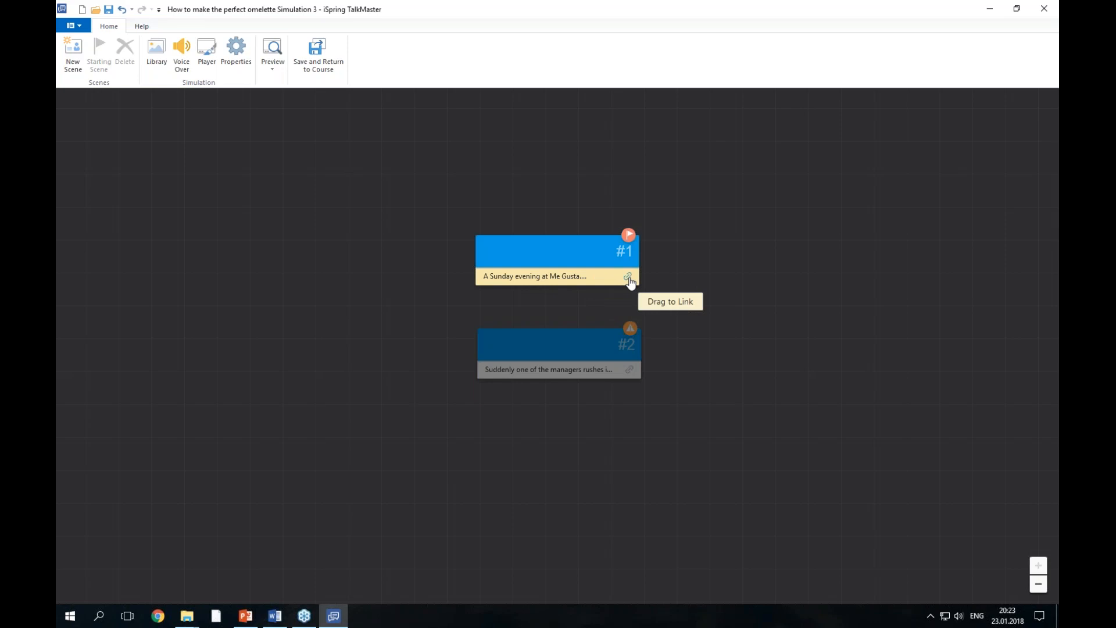
pyautogui.click(631, 280)
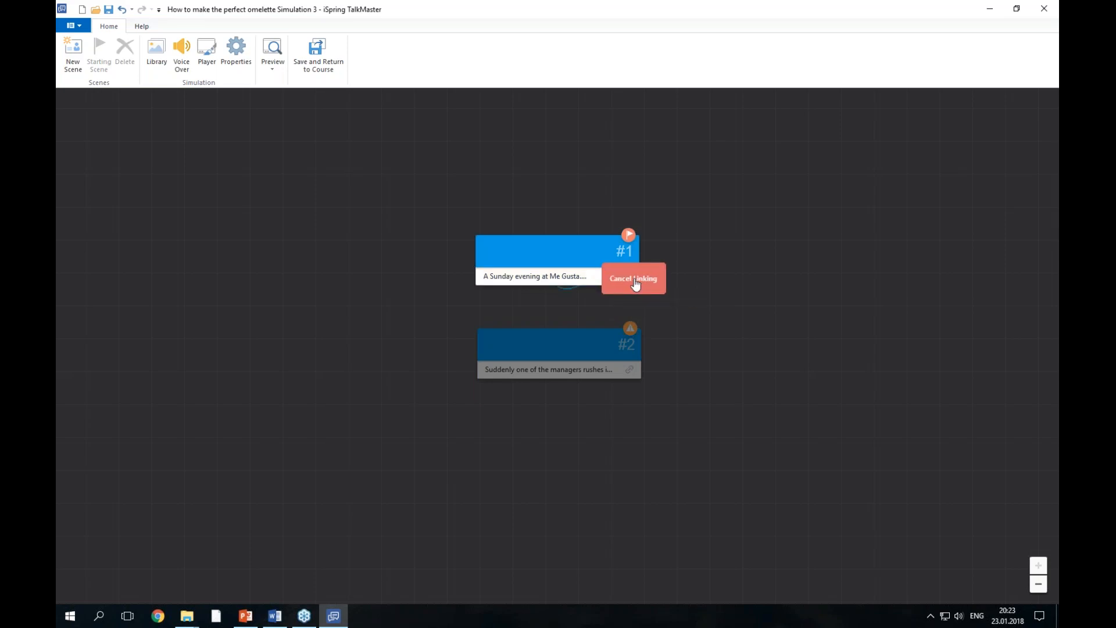
pyautogui.moveTo(636, 283); pyautogui.dragTo(578, 356)
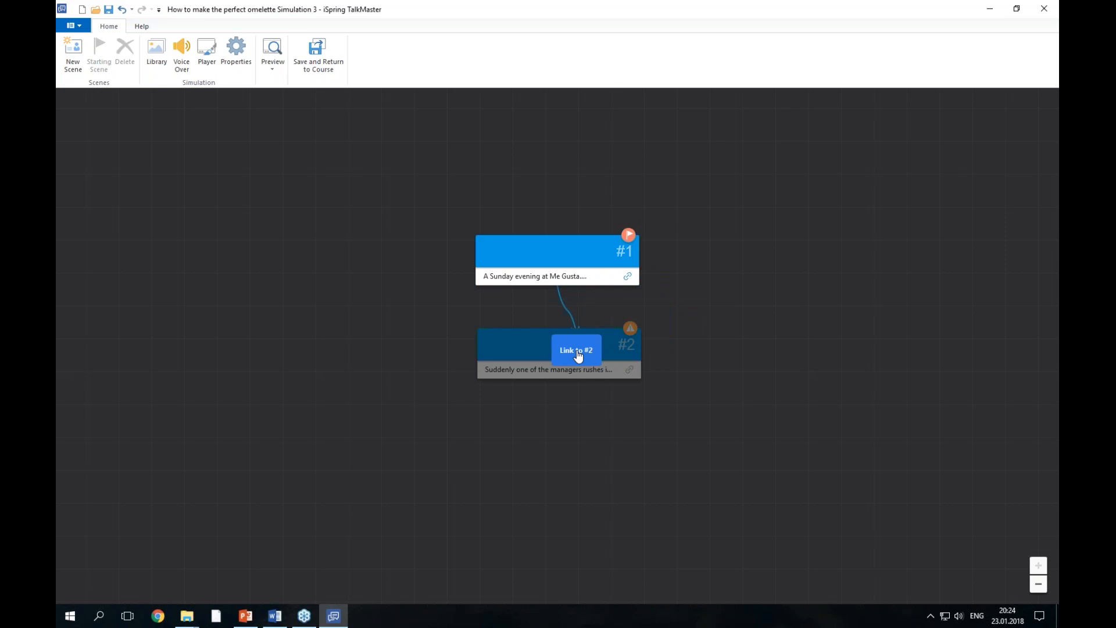
pyautogui.moveTo(578, 356); pyautogui.dragTo(578, 356)
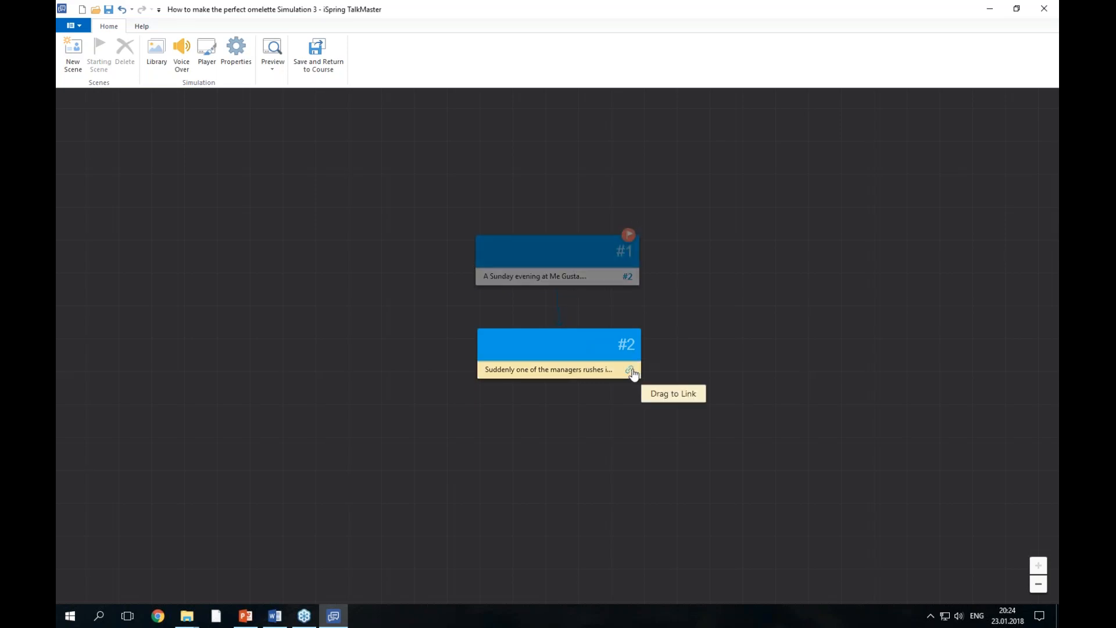
pyautogui.moveTo(633, 373); pyautogui.dragTo(560, 452)
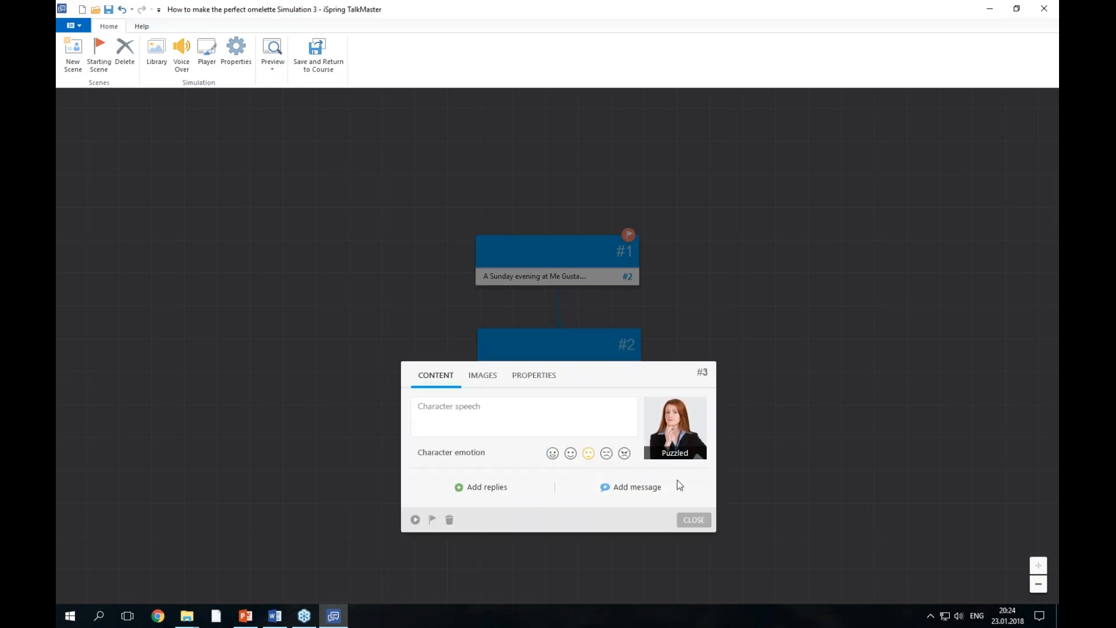
pyautogui.click(694, 521)
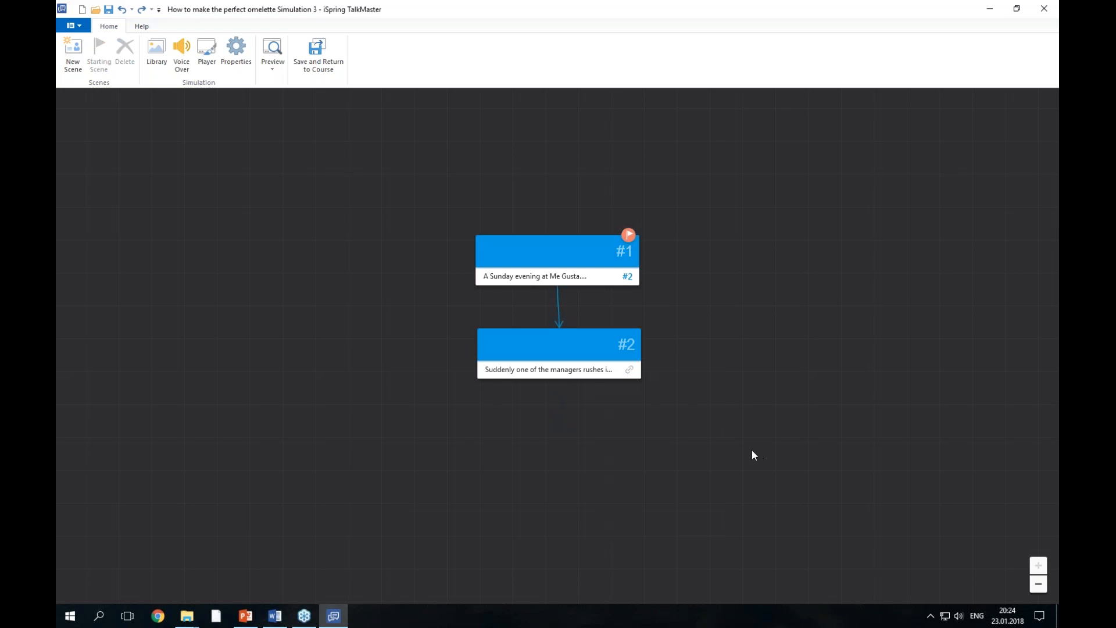
pyautogui.hotkey('ctrl', 'z')
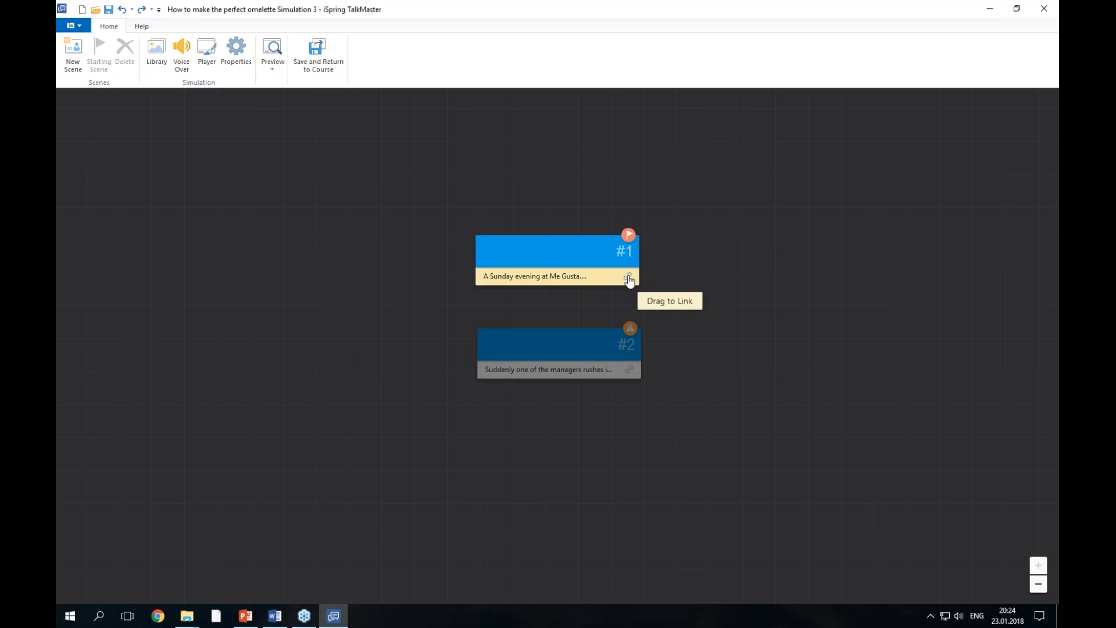
# Step: Link the message of scene #1 to scene #2, and create scene #3 below as the link target of scene #2's message
pyautogui.moveTo(629, 280); pyautogui.dragTo(567, 352)
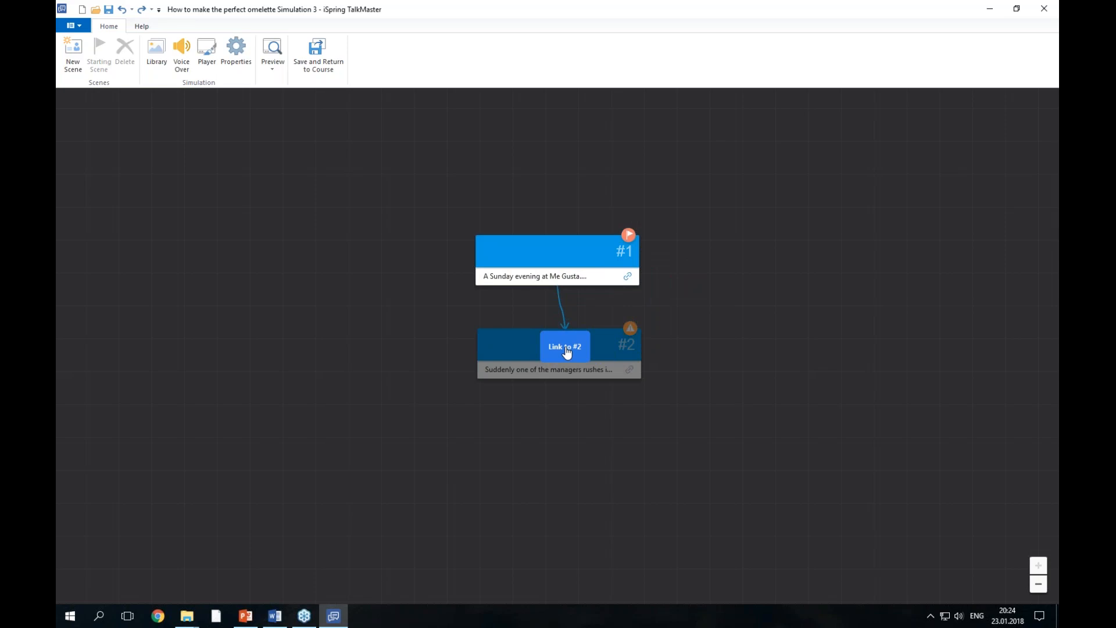
pyautogui.moveTo(567, 352); pyautogui.dragTo(566, 351)
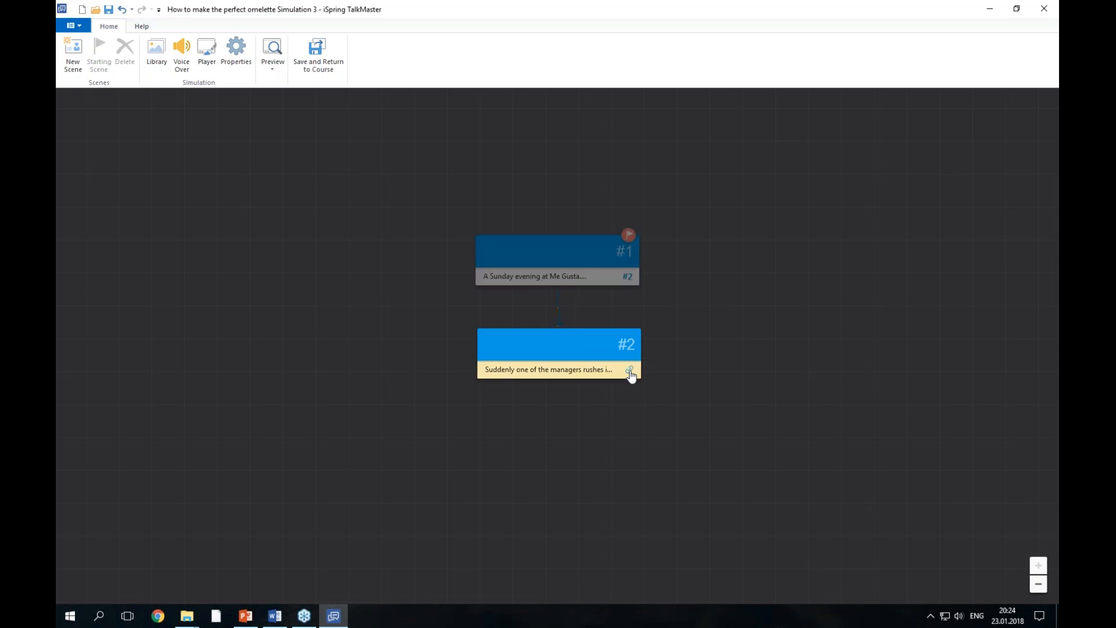
pyautogui.moveTo(633, 376); pyautogui.dragTo(564, 451)
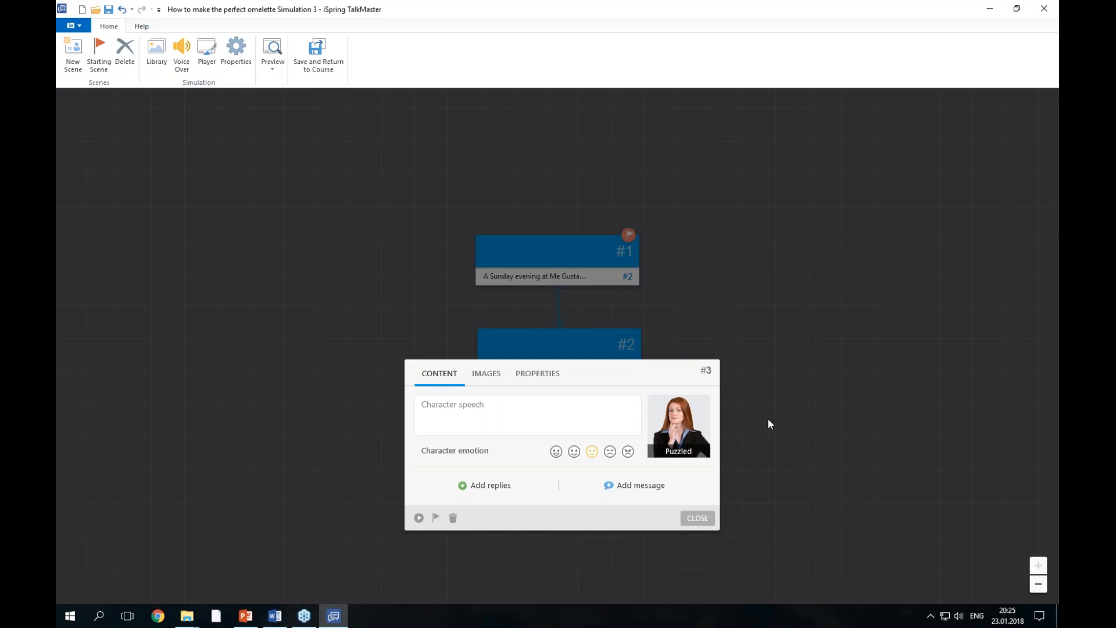
# Step: Check the character and background images assigned to scene #3, and return to its content
pyautogui.click(485, 375)
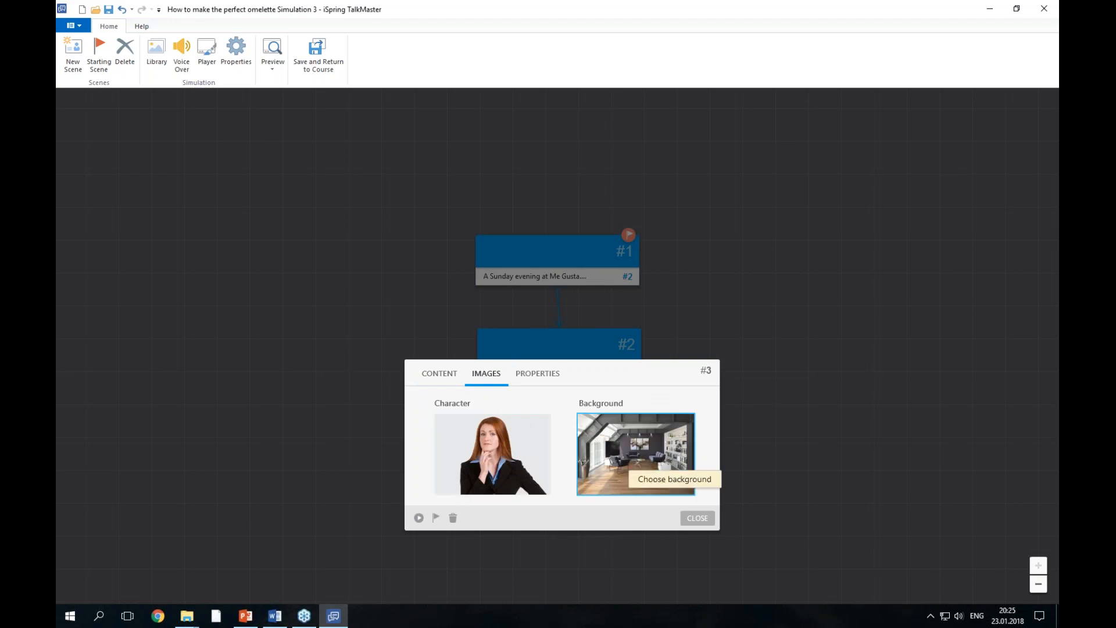
pyautogui.click(621, 461)
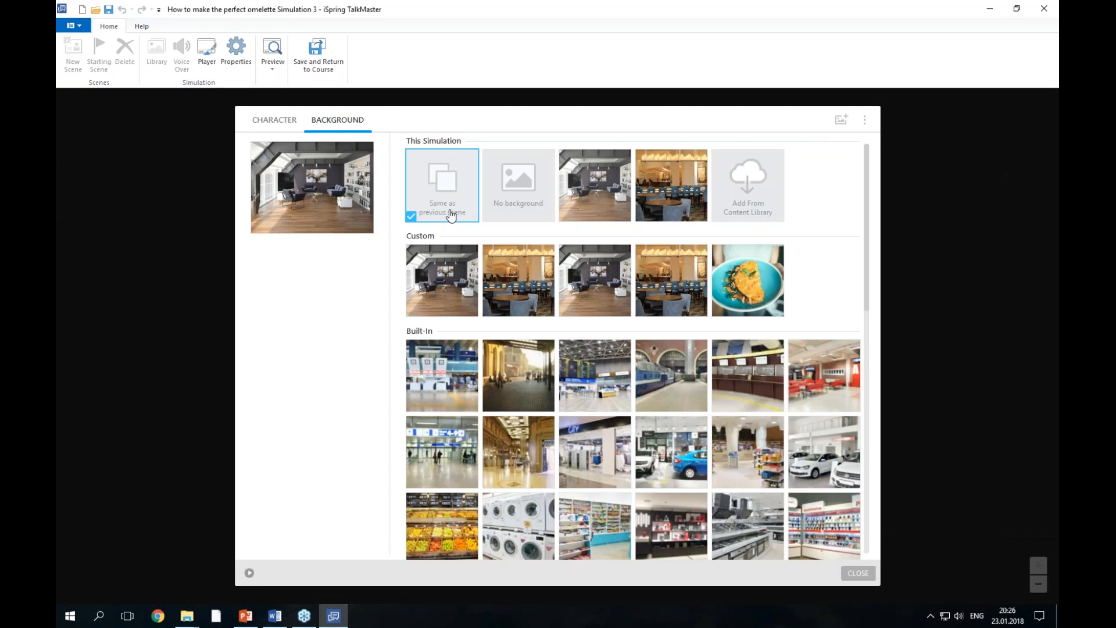
pyautogui.click(857, 574)
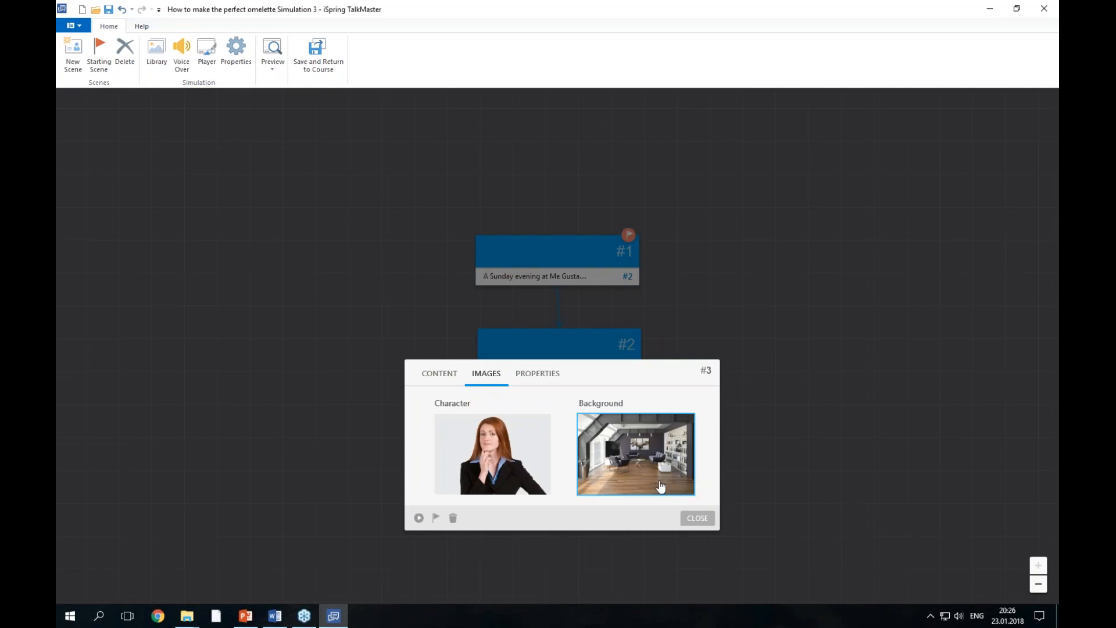
pyautogui.click(455, 379)
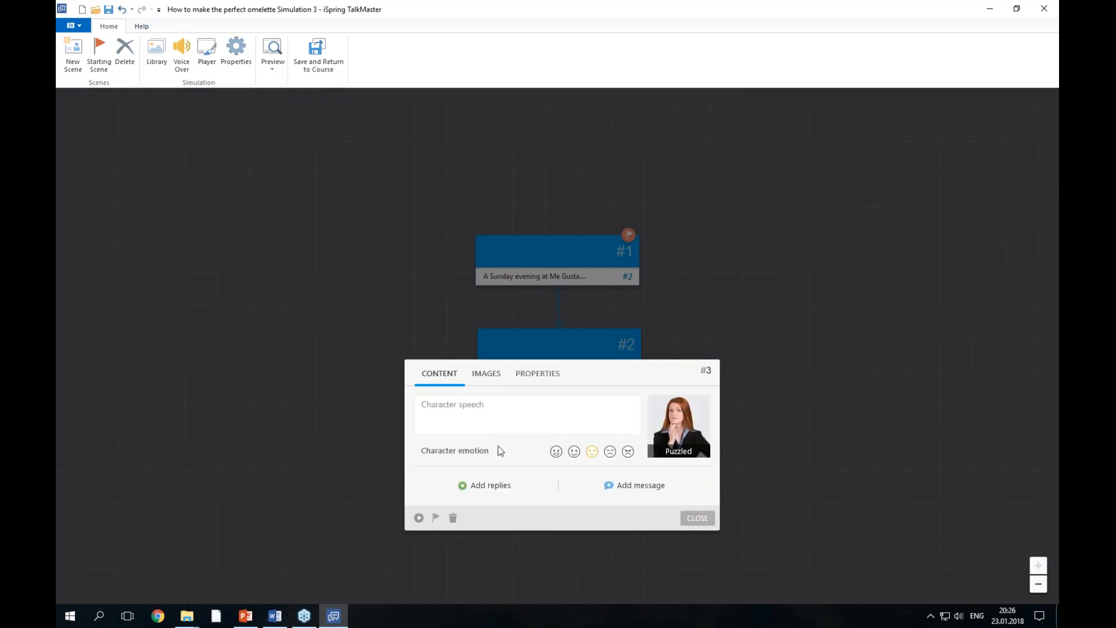
# Step: Fill the character speech of scene #3 with the "An important restaurant critic is here..." text copied from the Word script
pyautogui.click(276, 615)
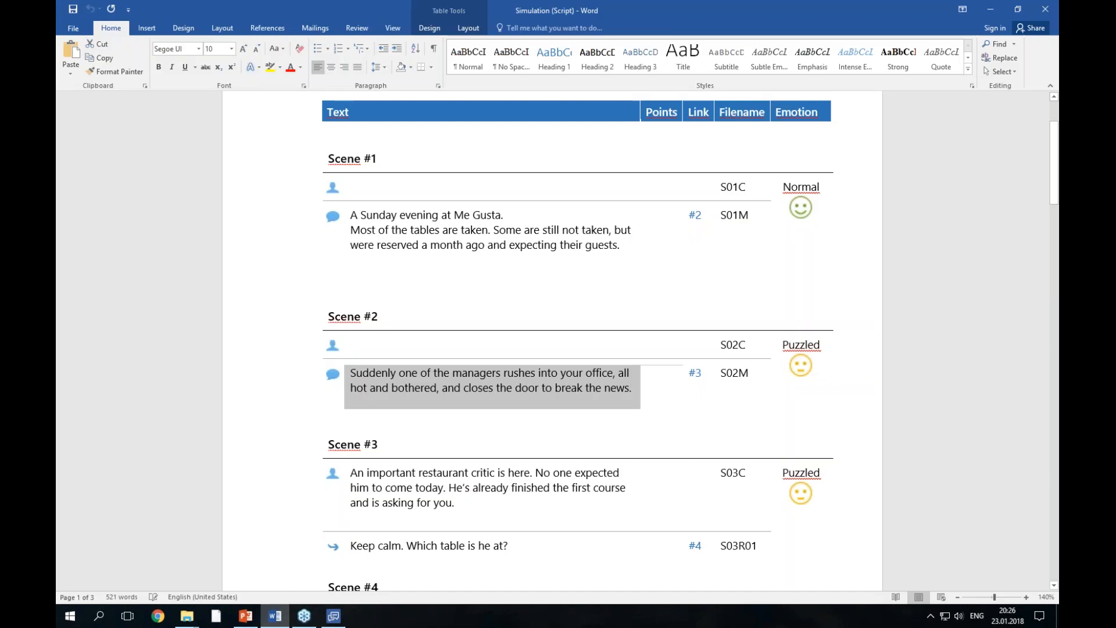
pyautogui.scroll(-2, 404, 448)
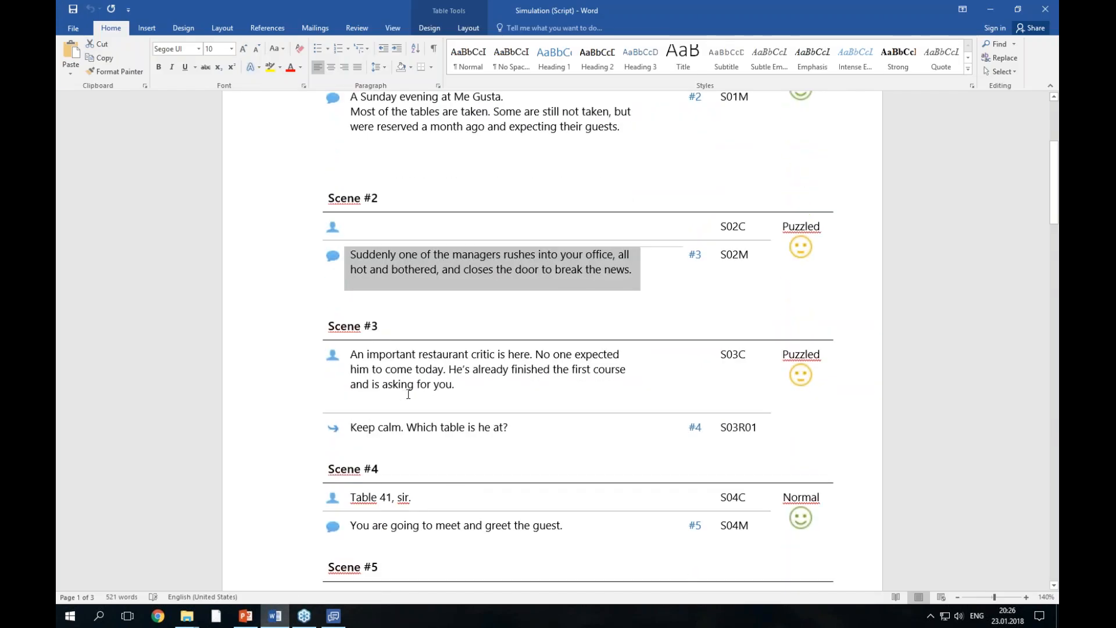
pyautogui.tripleClick(474, 387)
pyautogui.hotkey('ctrl', 'c')
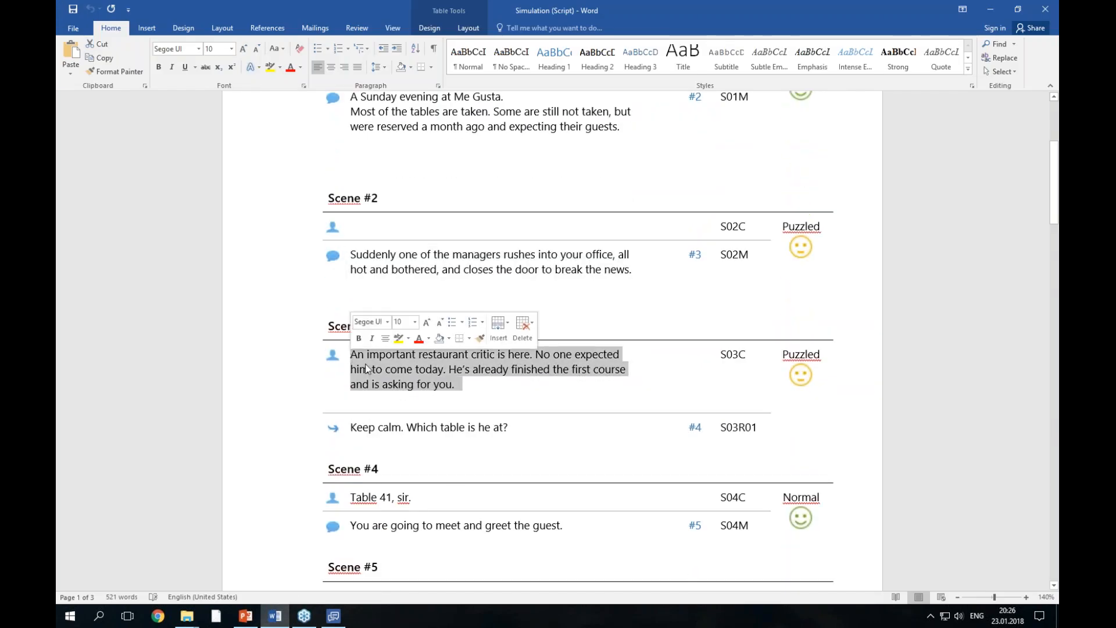
pyautogui.click(334, 616)
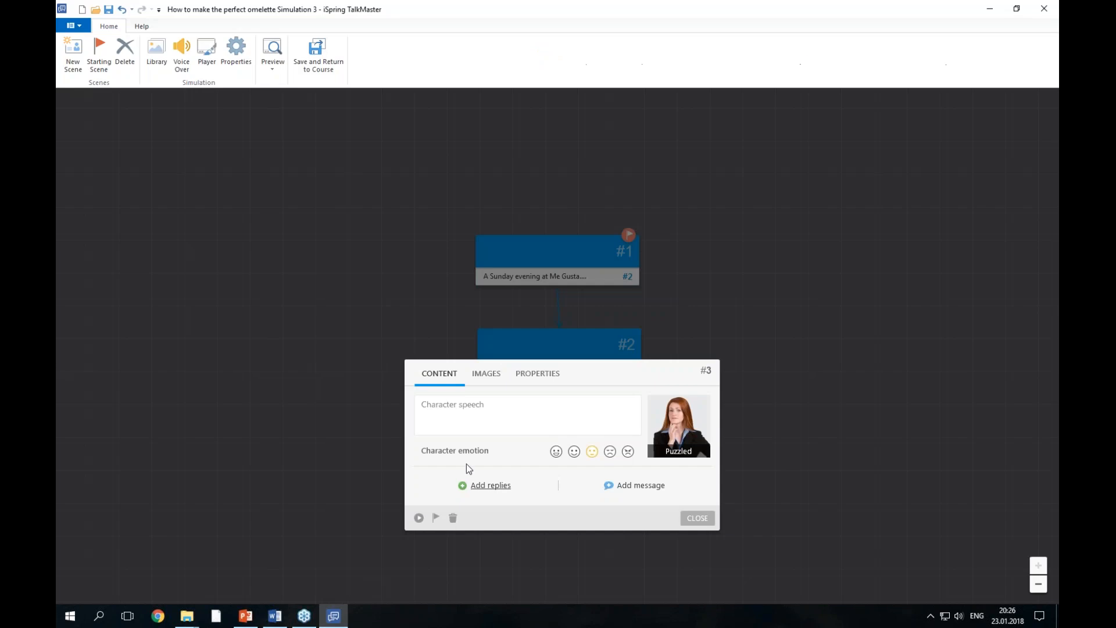
pyautogui.hotkey('ctrl', 'v')
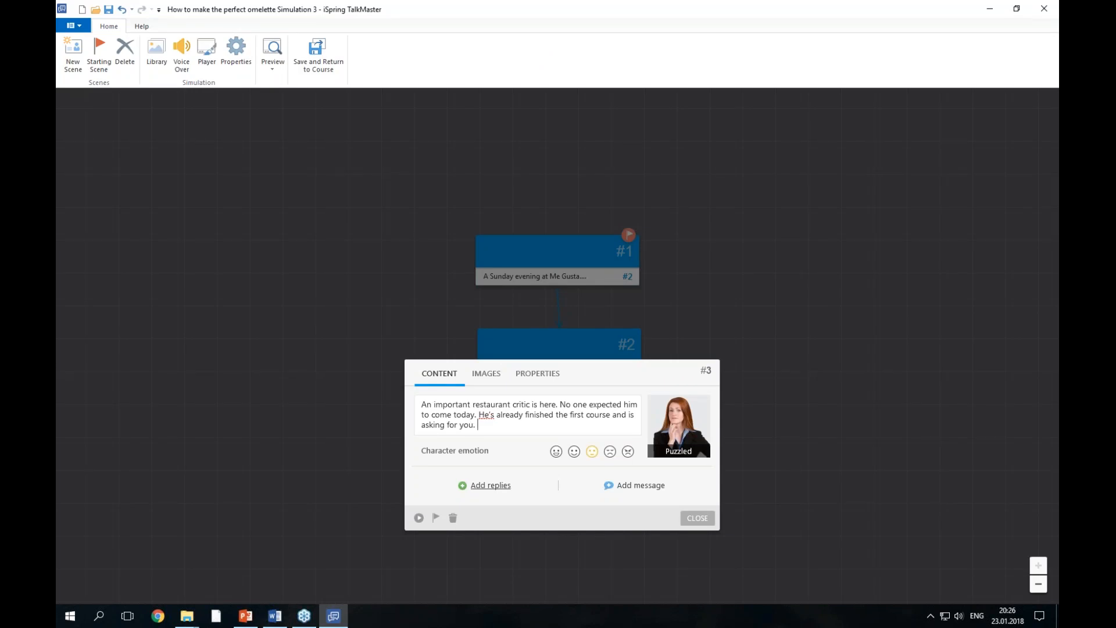
# Step: Add the reply "Keep calm. Which table is he at?" from the Word script to scene #3 and close the scene
pyautogui.click(486, 492)
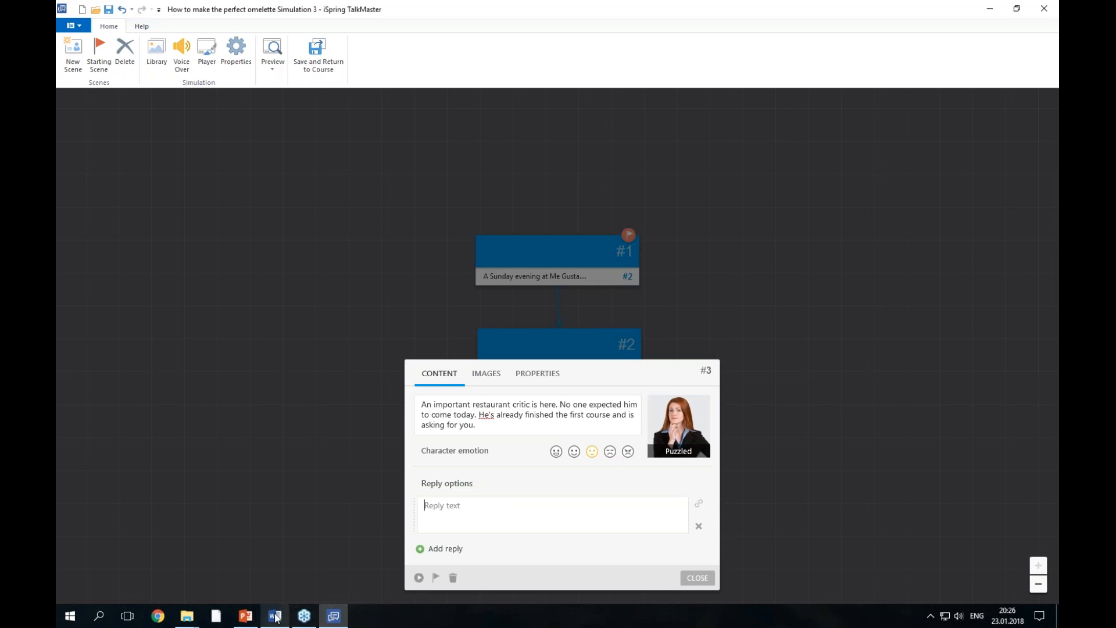
pyautogui.click(268, 552)
pyautogui.scroll(-1, 268, 552)
pyautogui.moveTo(521, 388); pyautogui.dragTo(351, 388)
pyautogui.hotkey('ctrl', 'c')
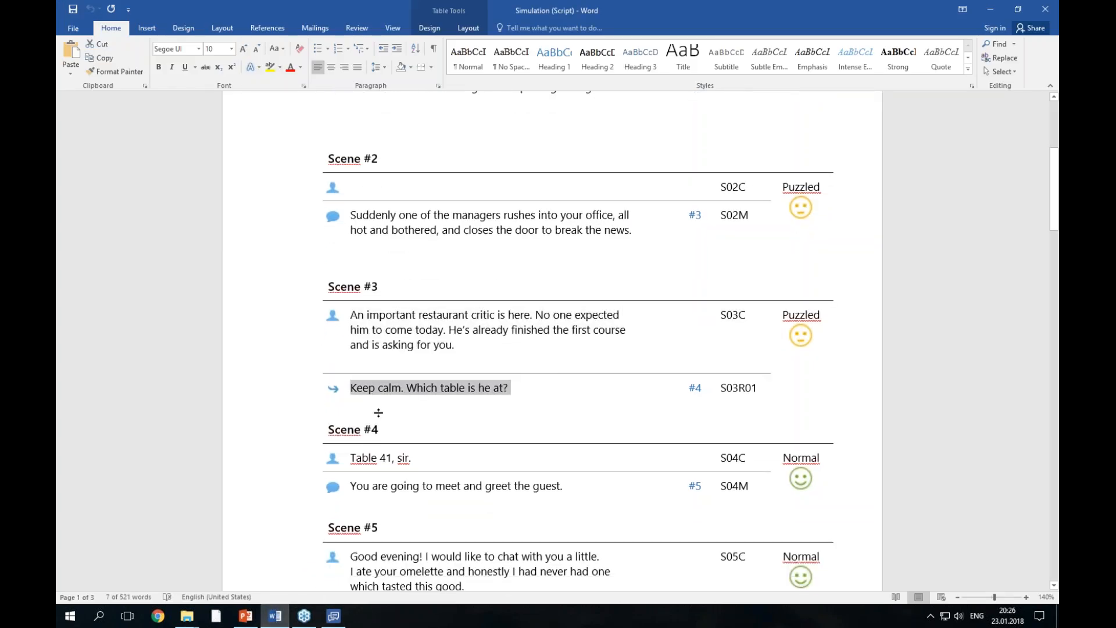
pyautogui.click(342, 621)
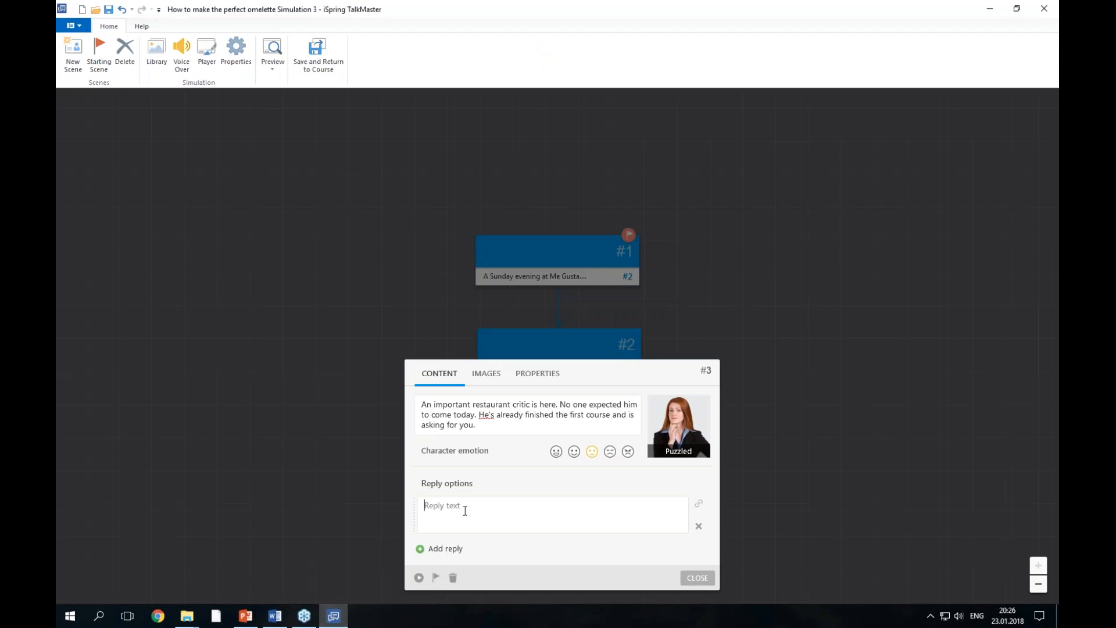
pyautogui.hotkey('ctrl', 'v')
pyautogui.click(697, 579)
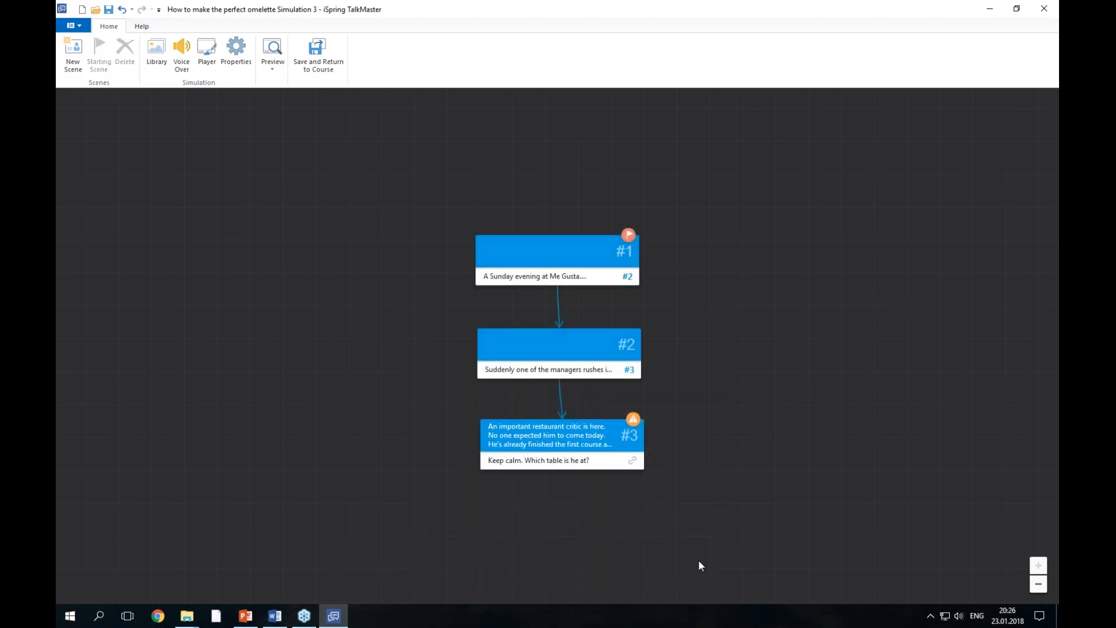
# Step: Duplicate scene #3, place the copy below it, and link scene #3's reply to the copy, scene #4
pyautogui.rightClick(598, 441)
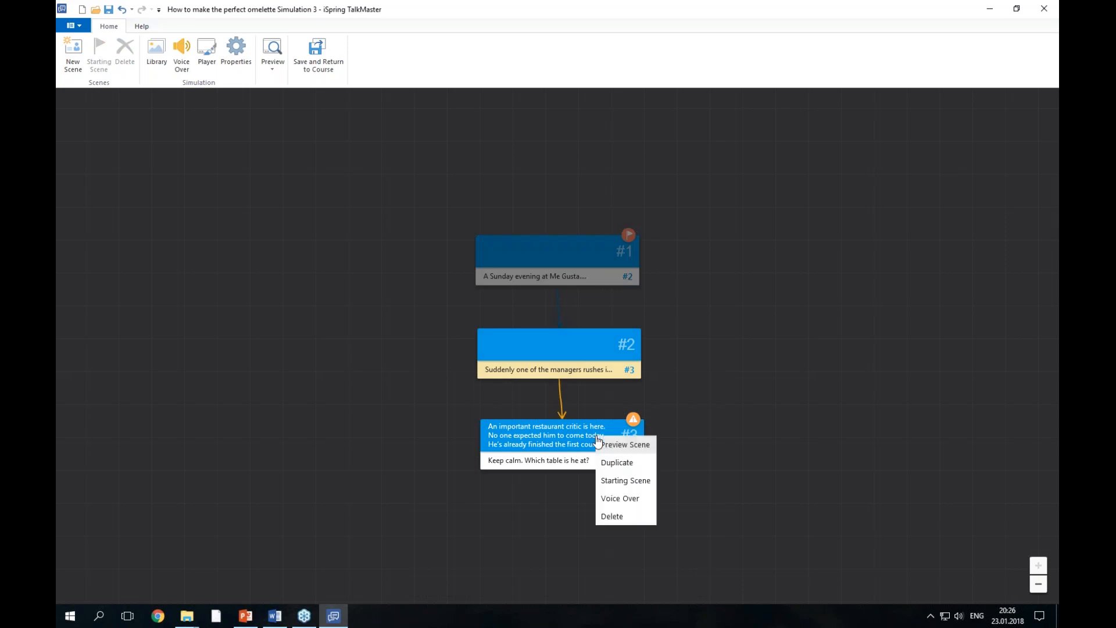
pyautogui.click(640, 465)
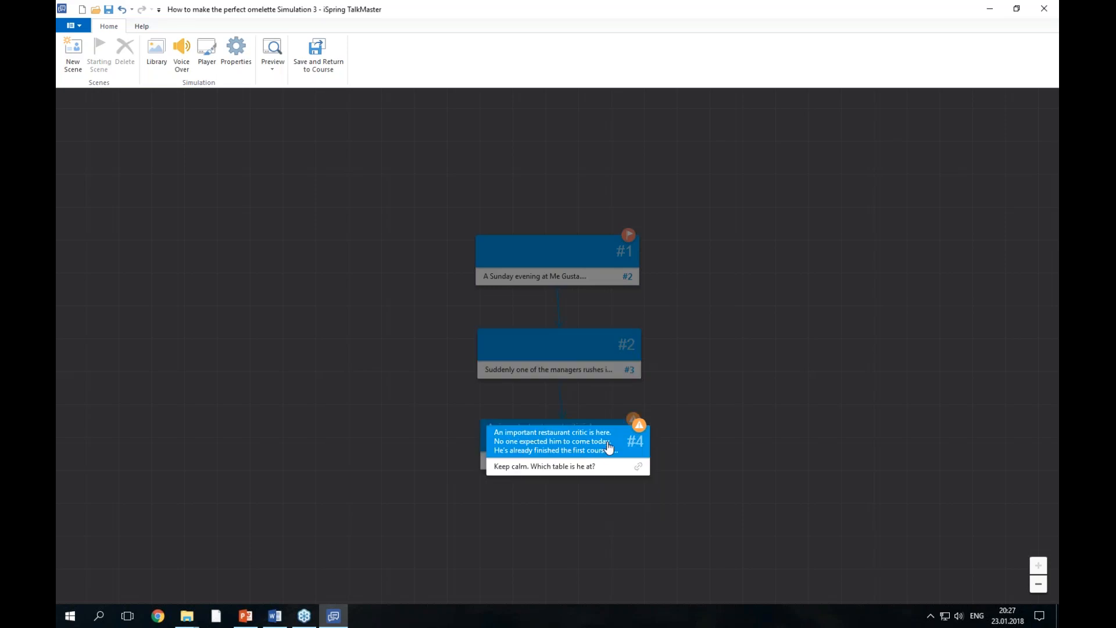
pyautogui.moveTo(608, 448); pyautogui.dragTo(606, 472)
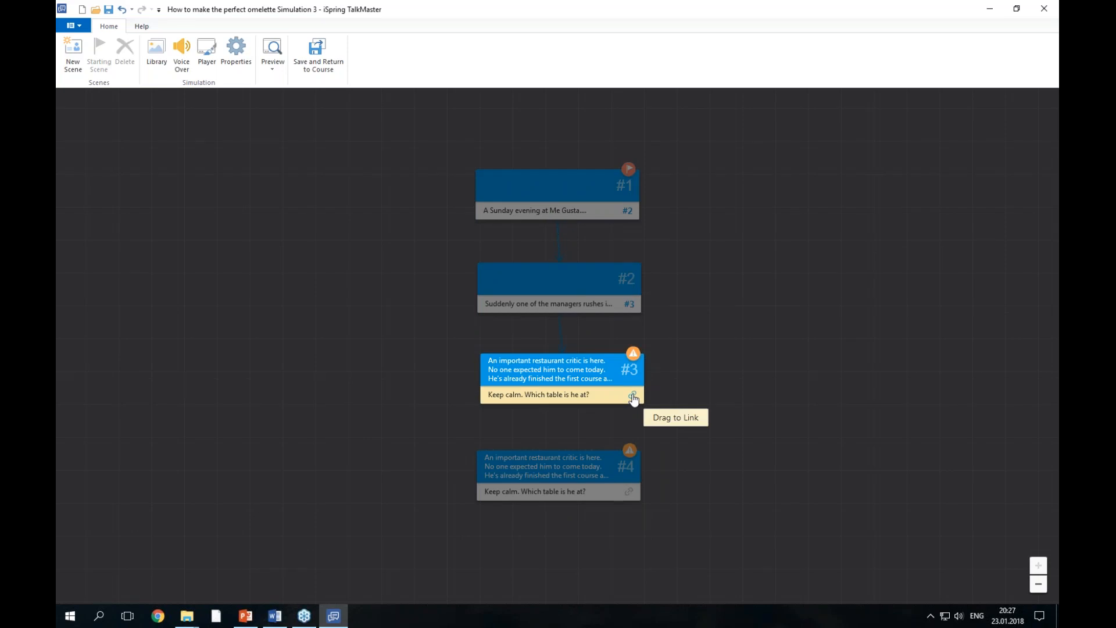
pyautogui.moveTo(634, 398); pyautogui.dragTo(561, 472)
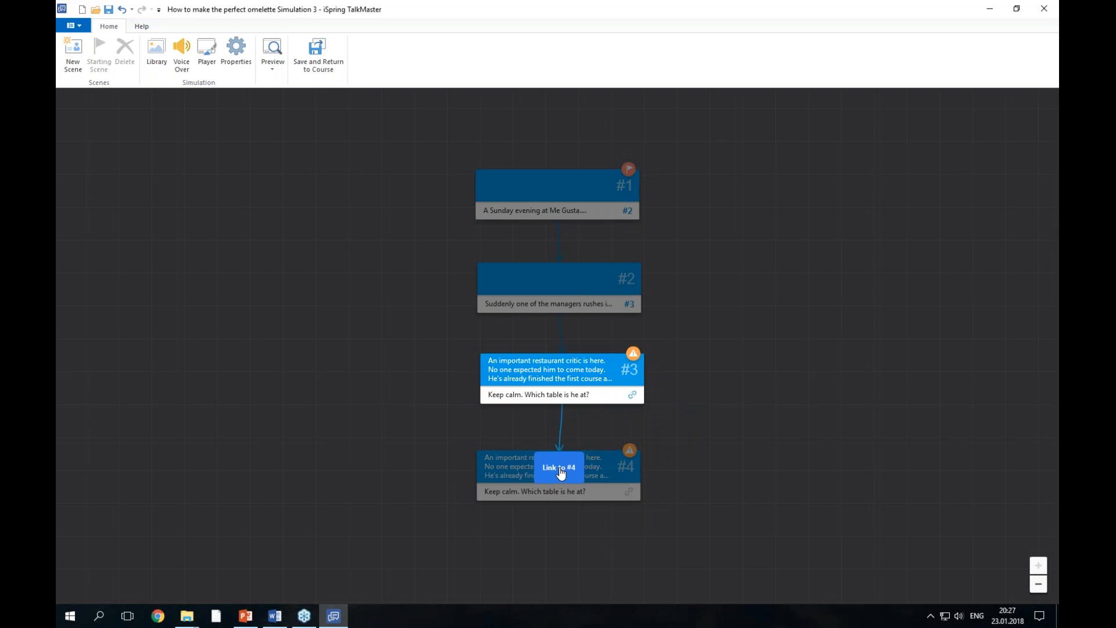
pyautogui.moveTo(561, 473); pyautogui.dragTo(563, 474)
pyautogui.moveTo(563, 474); pyautogui.dragTo(563, 474)
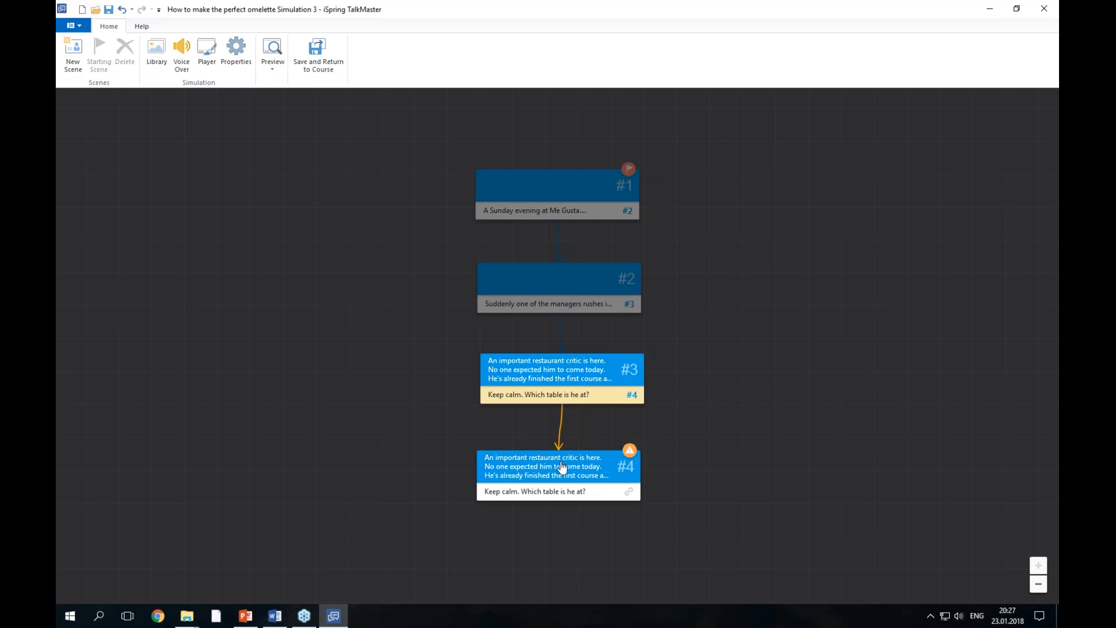
# Step: Open scene #4 and clear its copied character speech and reply text
pyautogui.doubleClick(562, 467)
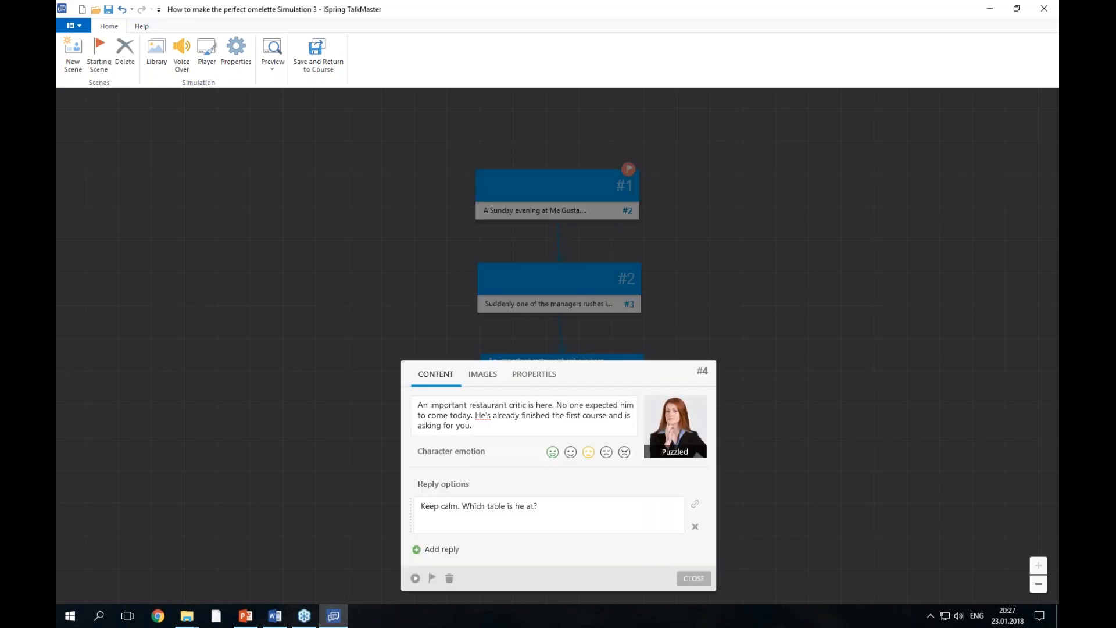
pyautogui.moveTo(514, 425); pyautogui.dragTo(396, 405)
pyautogui.press('BackSpace')
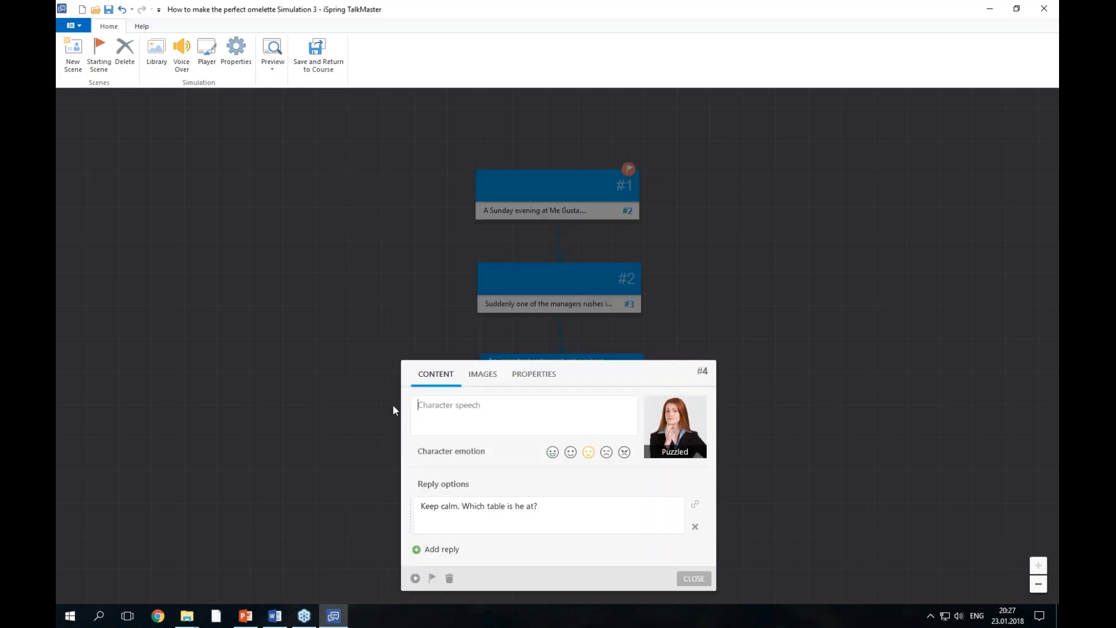
pyautogui.moveTo(583, 512); pyautogui.dragTo(402, 506)
pyautogui.press('BackSpace')
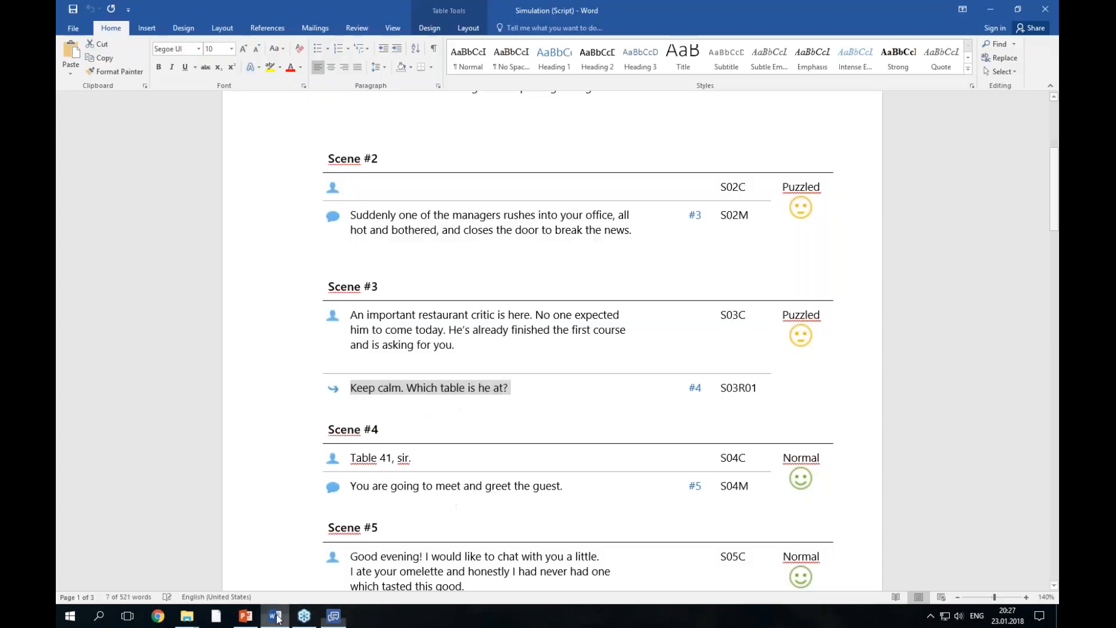
# Step: Copy "Table 41, sir." from the Word script into the character speech of scene #4
pyautogui.click(275, 616)
pyautogui.scroll(-2, 407, 426)
pyautogui.scroll(-1, 407, 426)
pyautogui.moveTo(418, 341); pyautogui.dragTo(358, 339)
pyautogui.hotkey('ctrl', 'c')
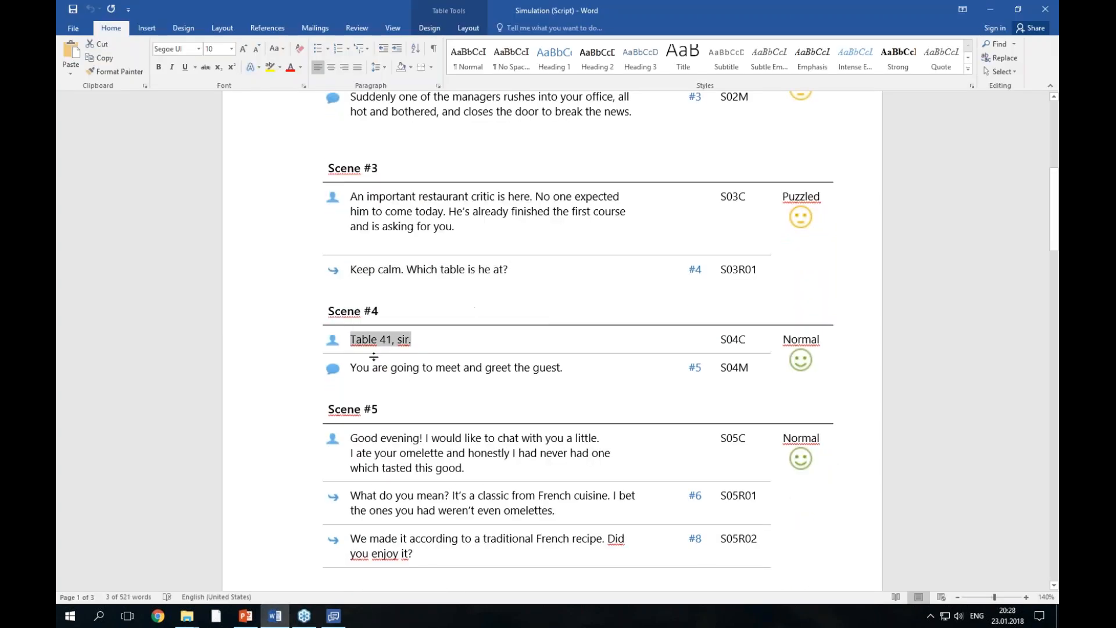
pyautogui.hotkey('alt', 'shift')
pyautogui.hotkey('alt', 'Tab')
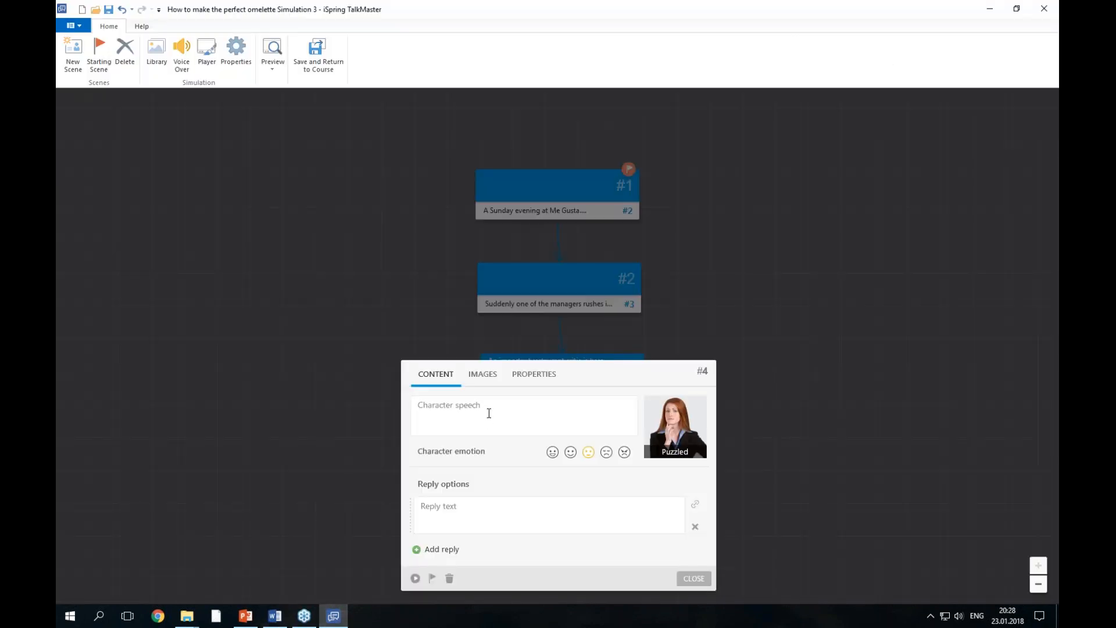
pyautogui.click(473, 420)
pyautogui.hotkey('ctrl', 'v')
# Step: Replace the empty reply of scene #4 with the message "You are going to meet and greet the guest." from the Word script
pyautogui.click(695, 527)
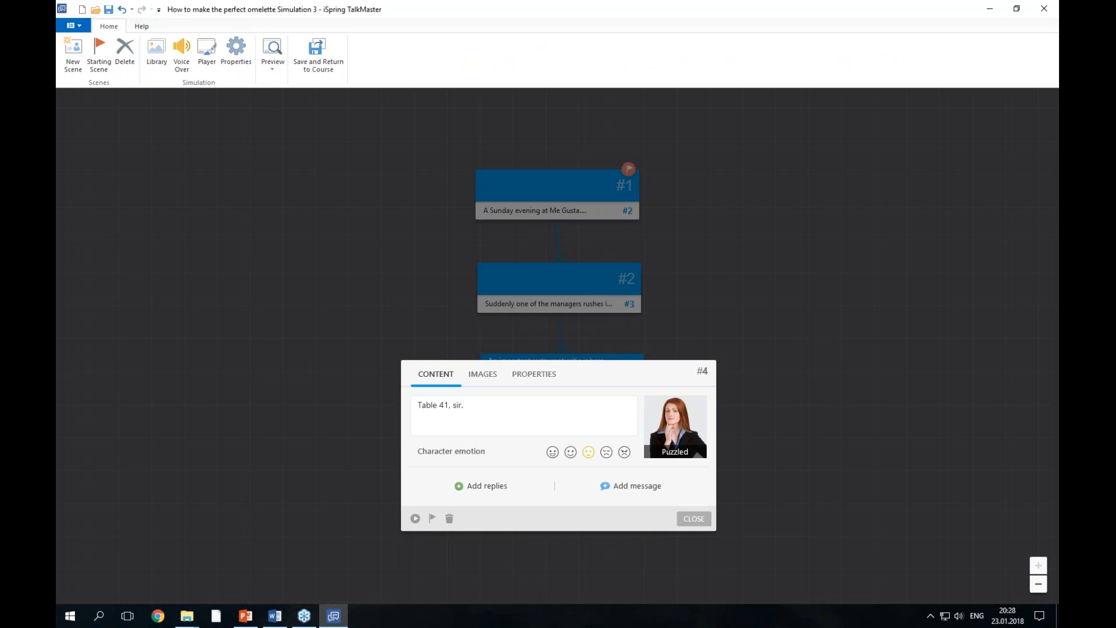
pyautogui.click(639, 487)
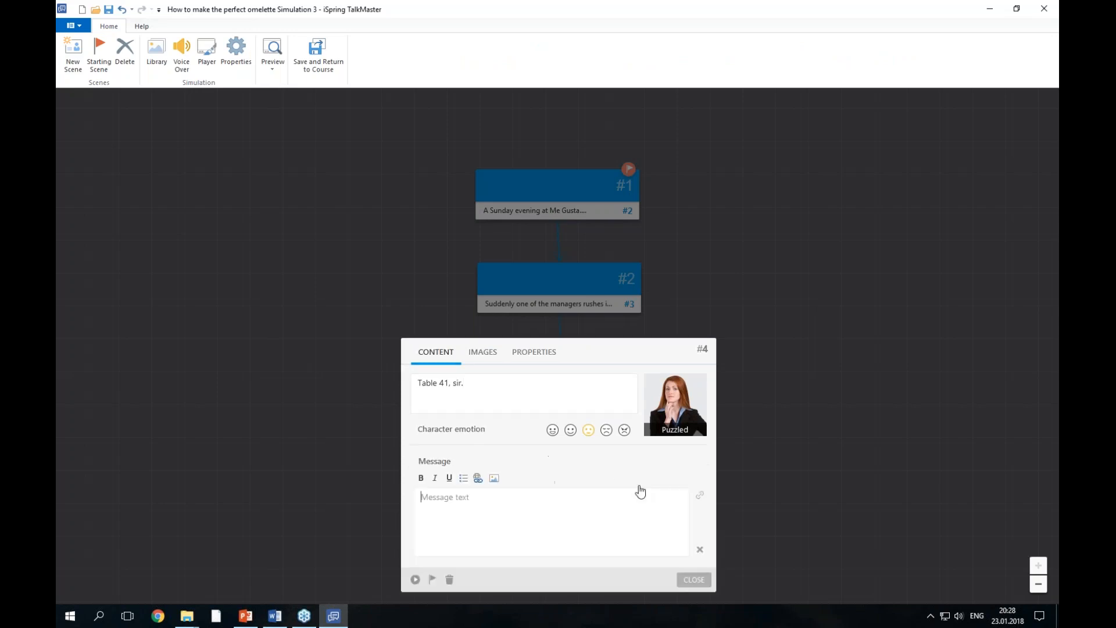
pyautogui.click(275, 616)
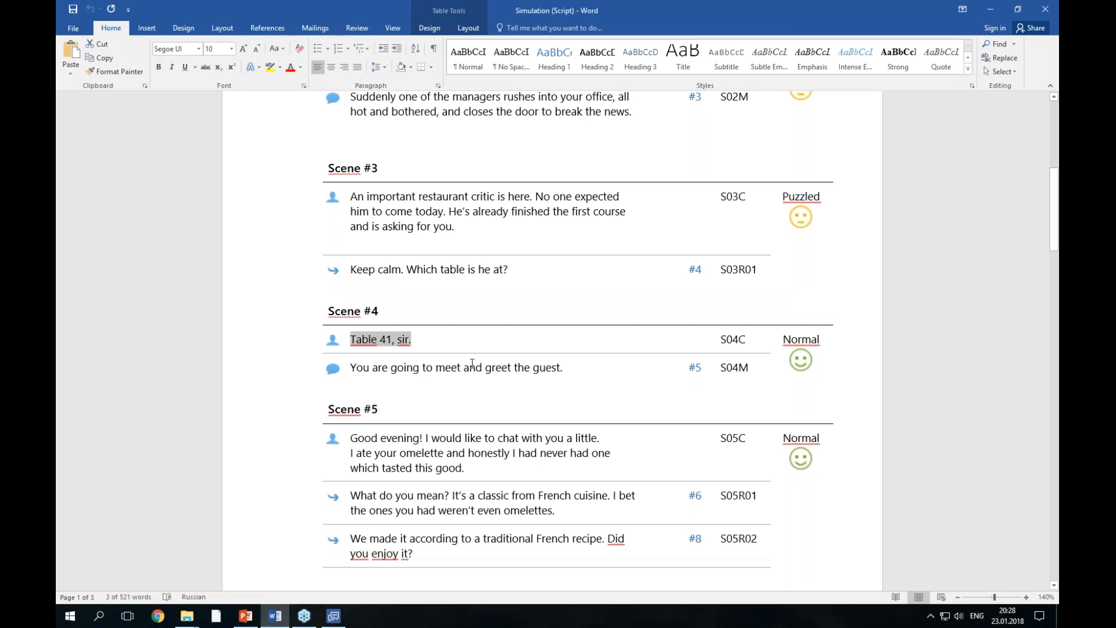
pyautogui.moveTo(582, 367); pyautogui.dragTo(349, 367)
pyautogui.hotkey('ctrl', 'c')
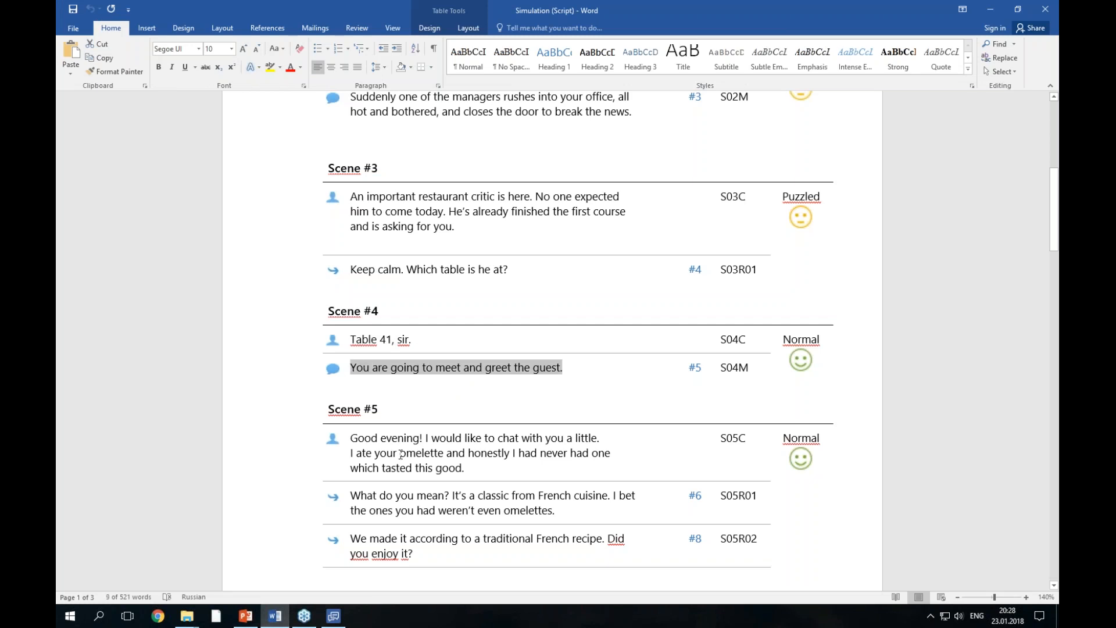
pyautogui.click(333, 615)
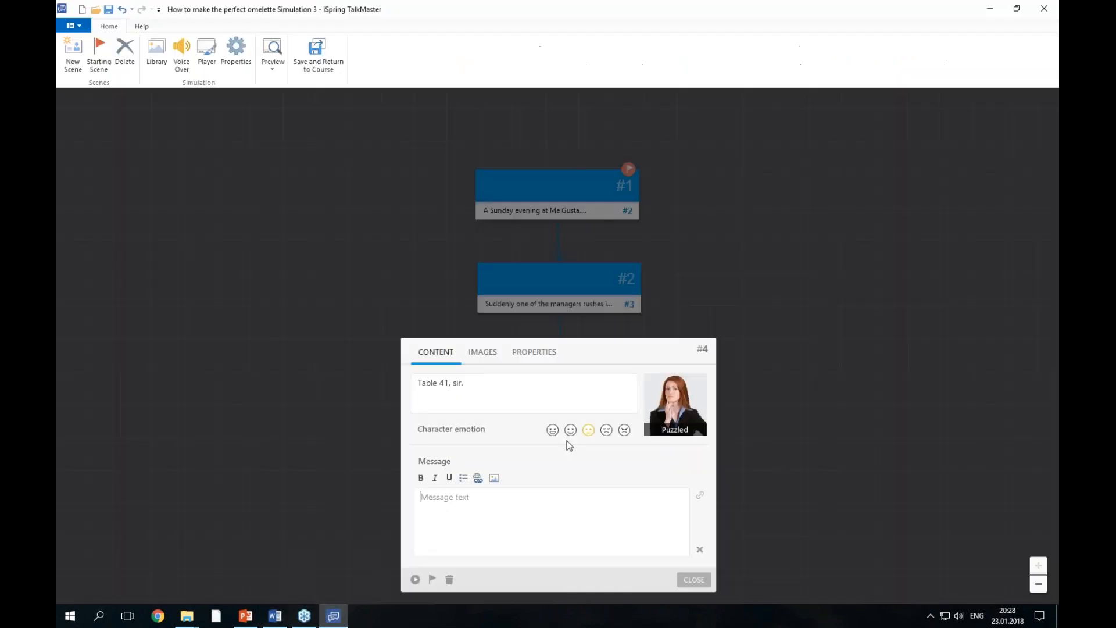
pyautogui.click(486, 518)
pyautogui.hotkey('ctrl', 'v')
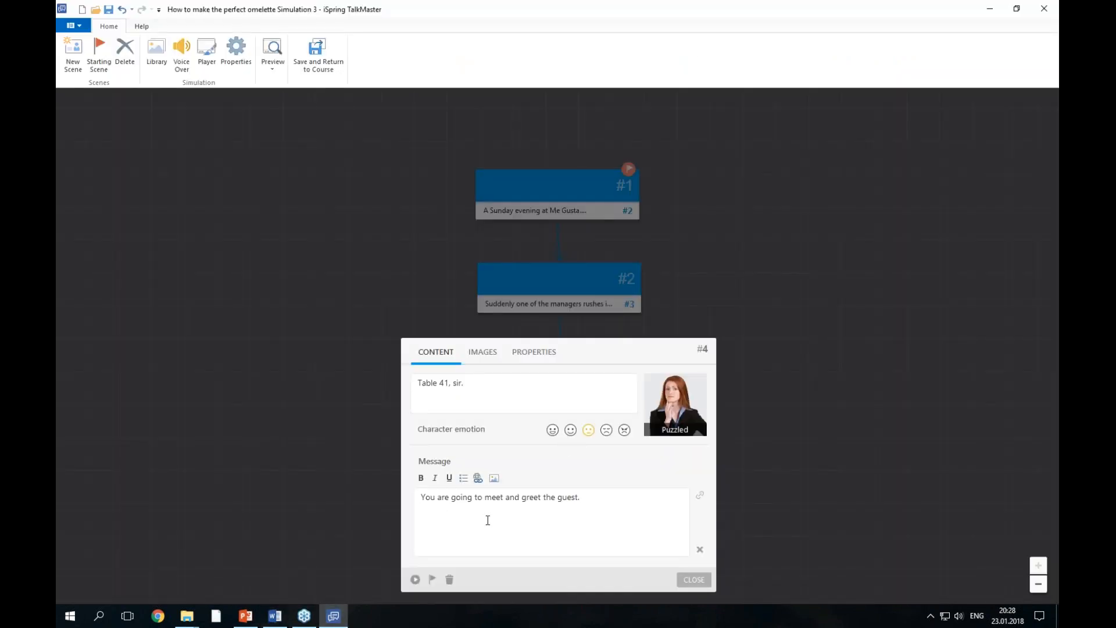
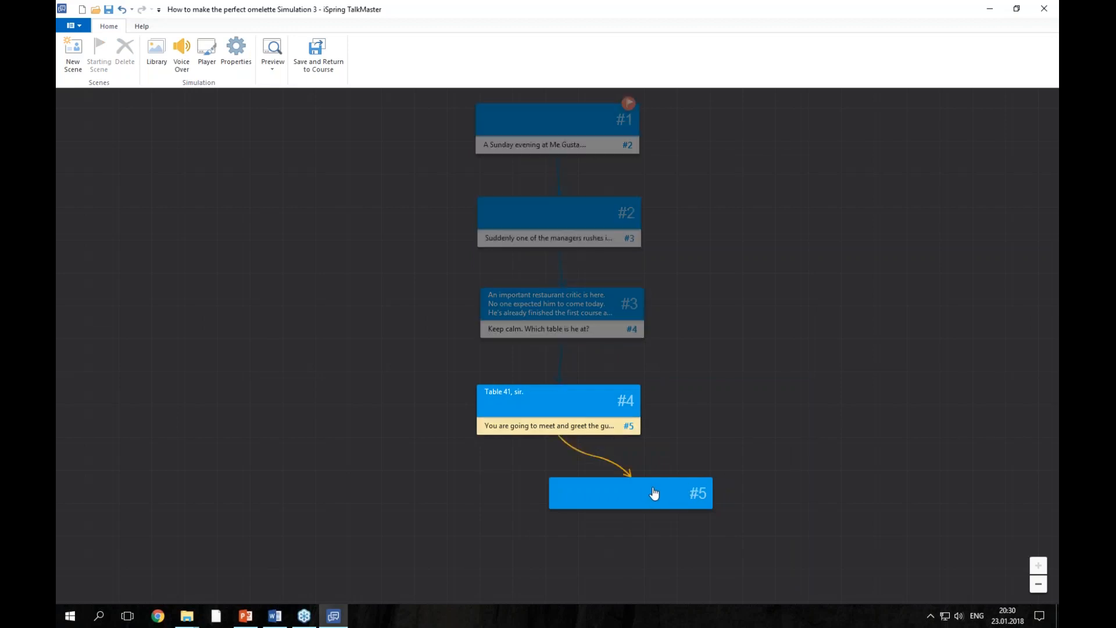
# Step: Undo the creation of linked scene #5, and delete scene #4
pyautogui.hotkey('ctrl', 'z')
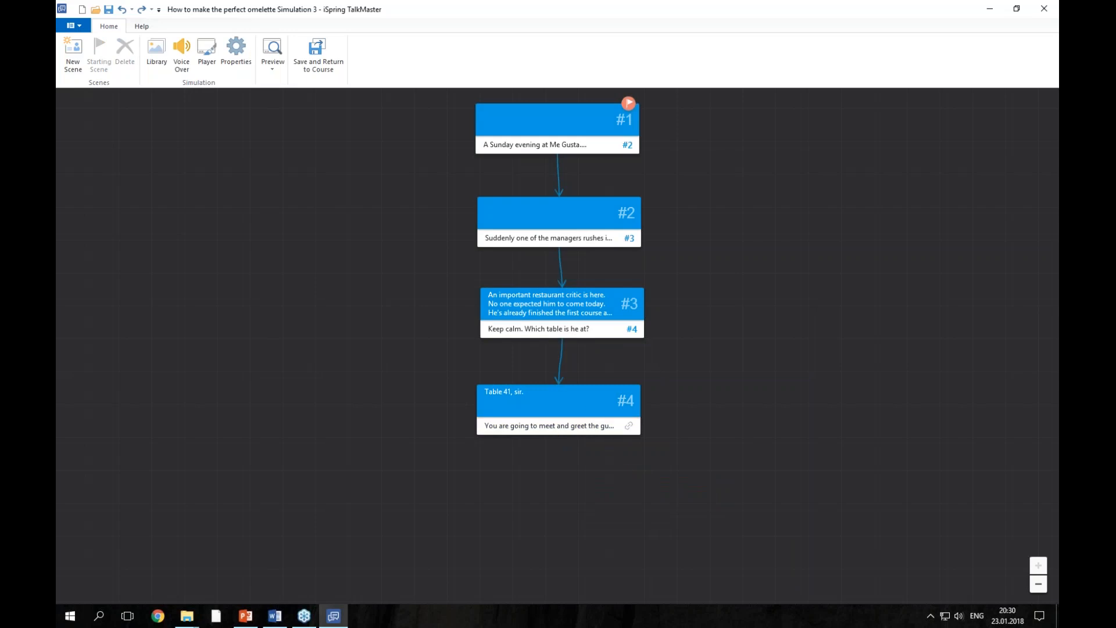
pyautogui.moveTo(588, 406)
pyautogui.mouseDown()
pyautogui.moveTo(599, 397)
pyautogui.moveTo(586, 394)
pyautogui.mouseUp()
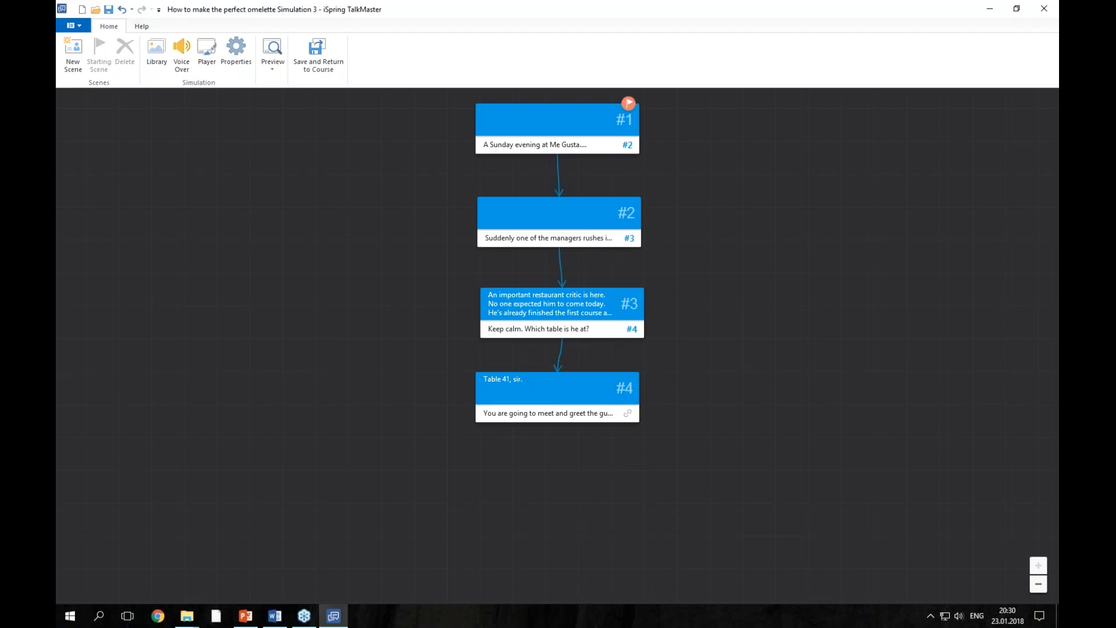
pyautogui.doubleClick(578, 391)
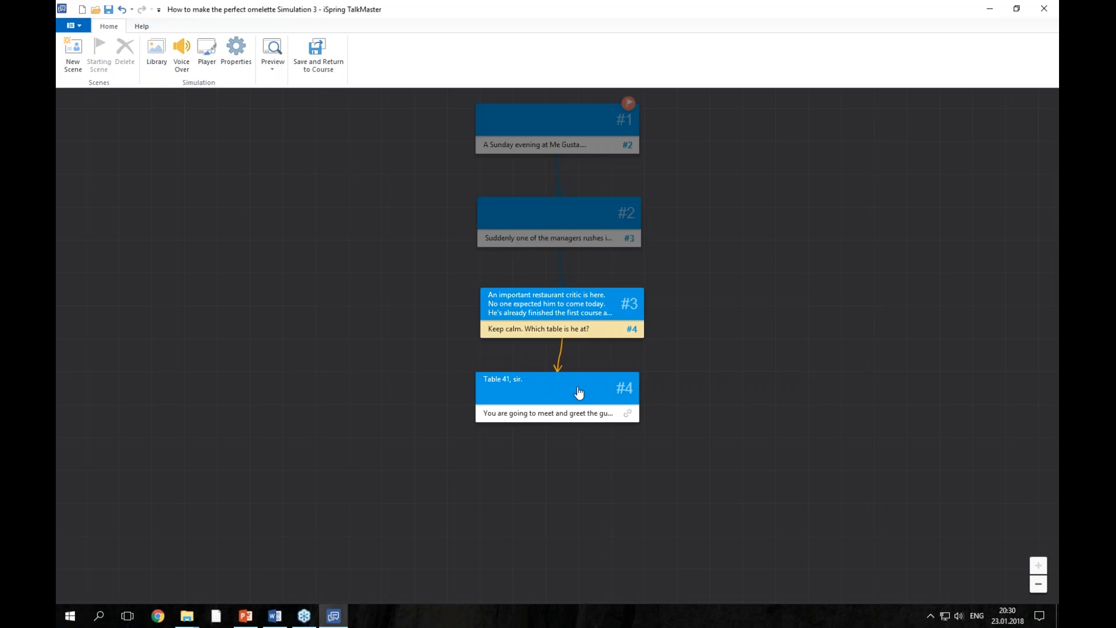
pyautogui.click(691, 511)
pyautogui.rightClick(583, 387)
pyautogui.click(600, 467)
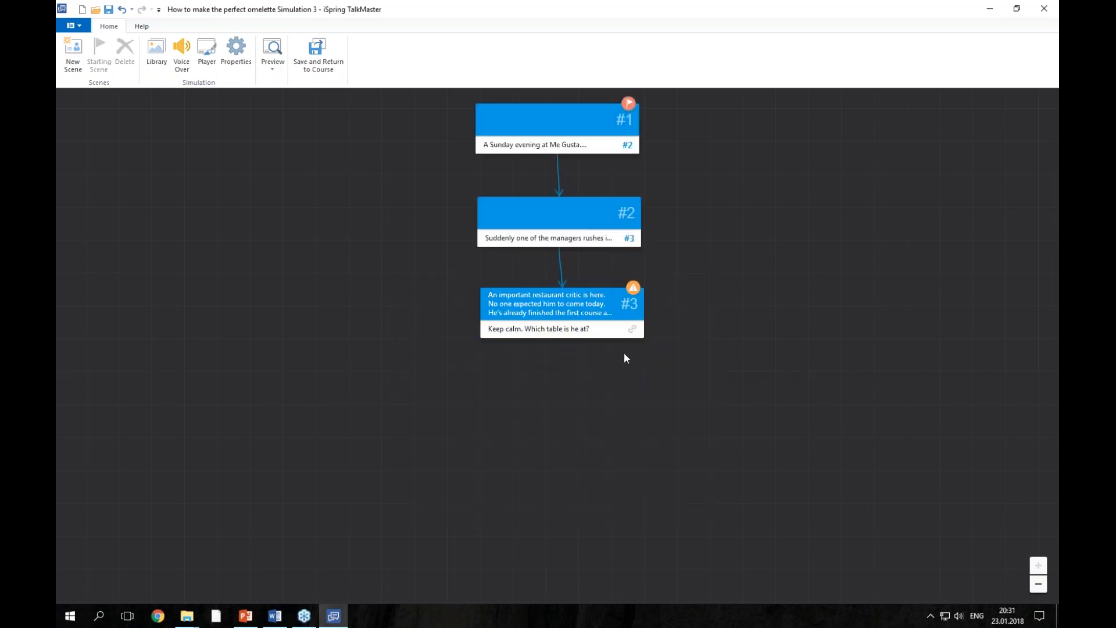
# Step: Duplicate scene #3 again, place the copy directly below it, and link scene #3's reply to the new scene #4
pyautogui.click(584, 329)
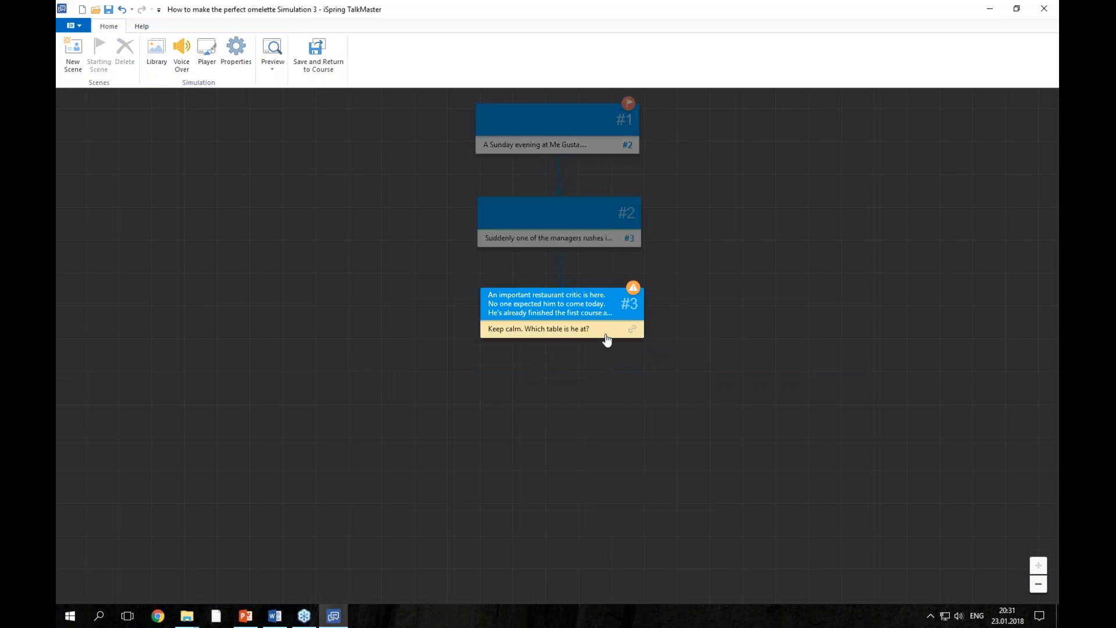
pyautogui.rightClick(600, 309)
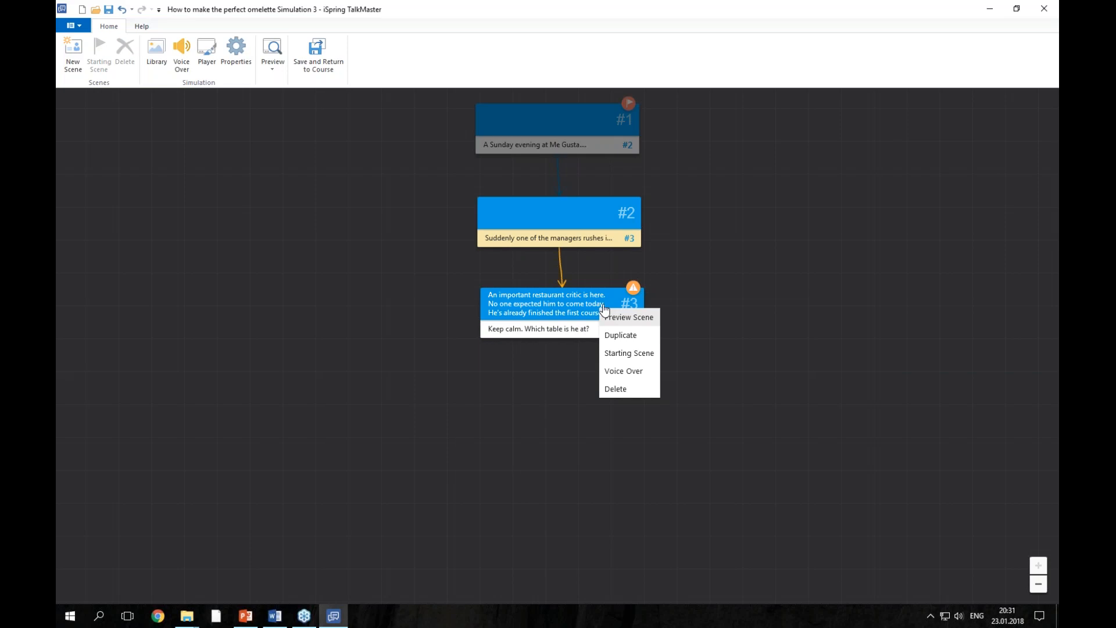
pyautogui.click(648, 340)
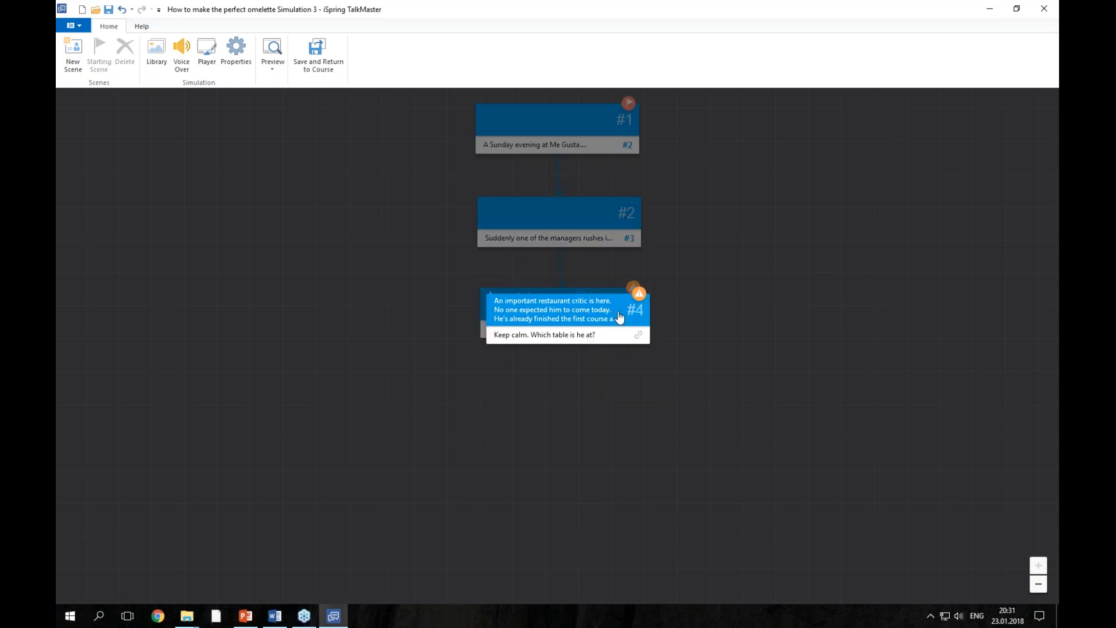
pyautogui.moveTo(617, 308); pyautogui.dragTo(612, 394)
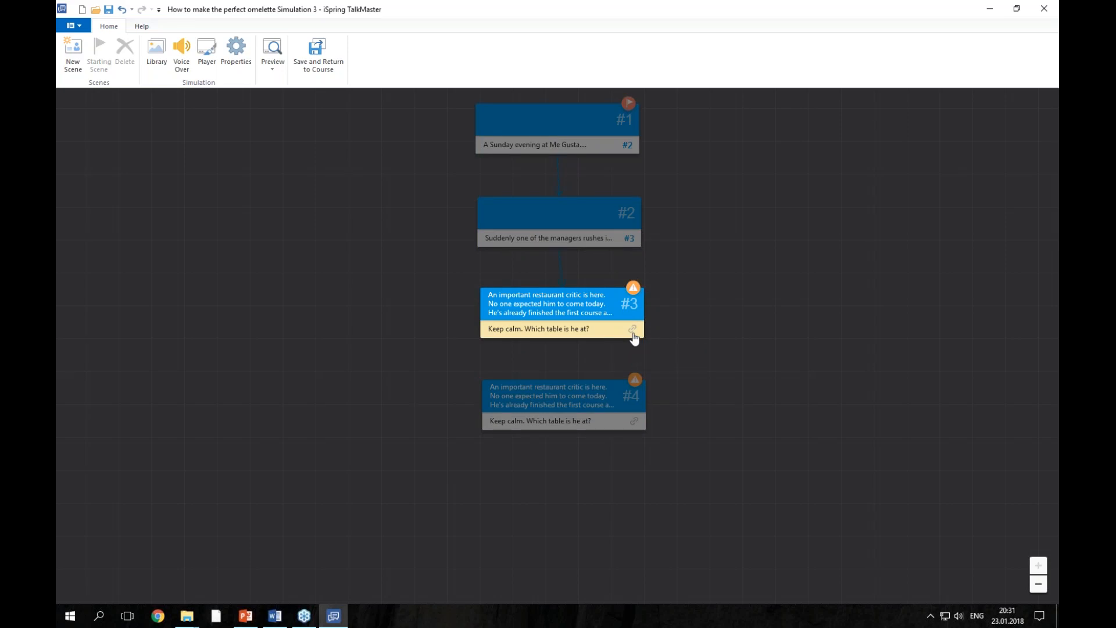
pyautogui.moveTo(634, 332); pyautogui.dragTo(572, 406)
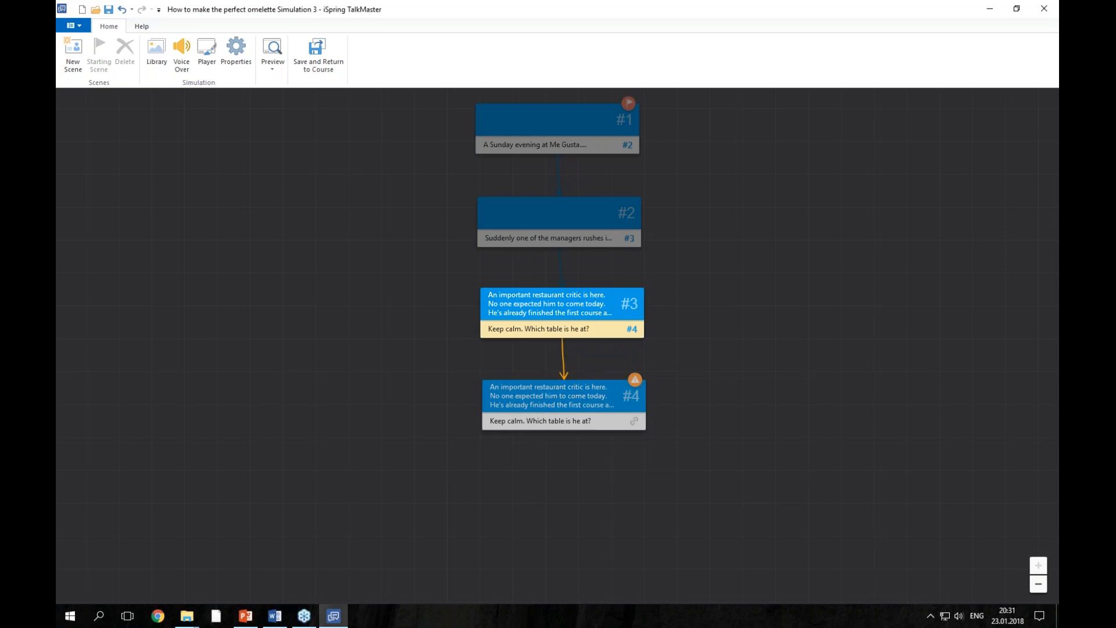
# Step: Open the new scene #4 and delete its copied character speech and reply text
pyautogui.click(573, 407)
pyautogui.moveTo(525, 358); pyautogui.dragTo(379, 332)
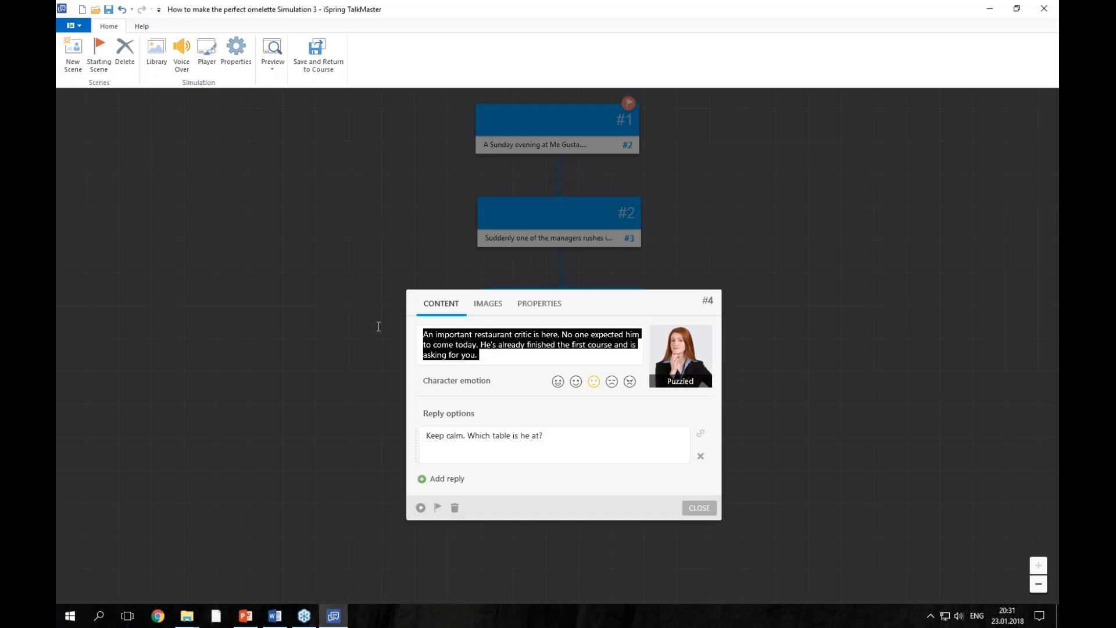
pyautogui.press('BackSpace')
pyautogui.moveTo(545, 437); pyautogui.dragTo(426, 435)
pyautogui.press('BackSpace')
# Step: Fill the character speech of scene #4 with "Table 41, sir." copied from the Word script
pyautogui.click(280, 622)
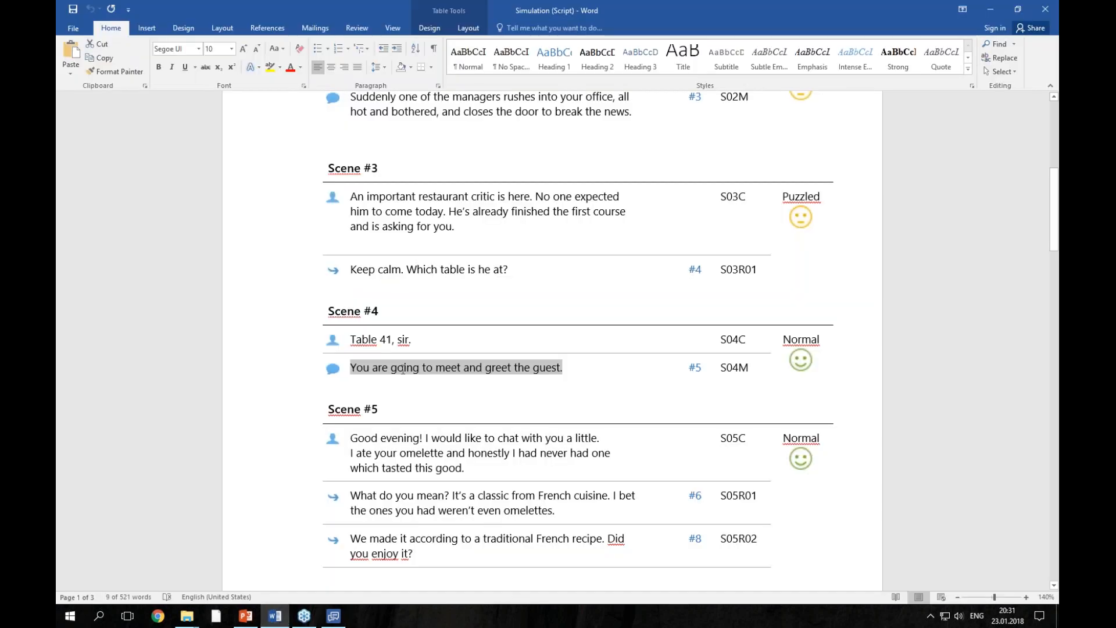
pyautogui.moveTo(413, 340); pyautogui.dragTo(353, 340)
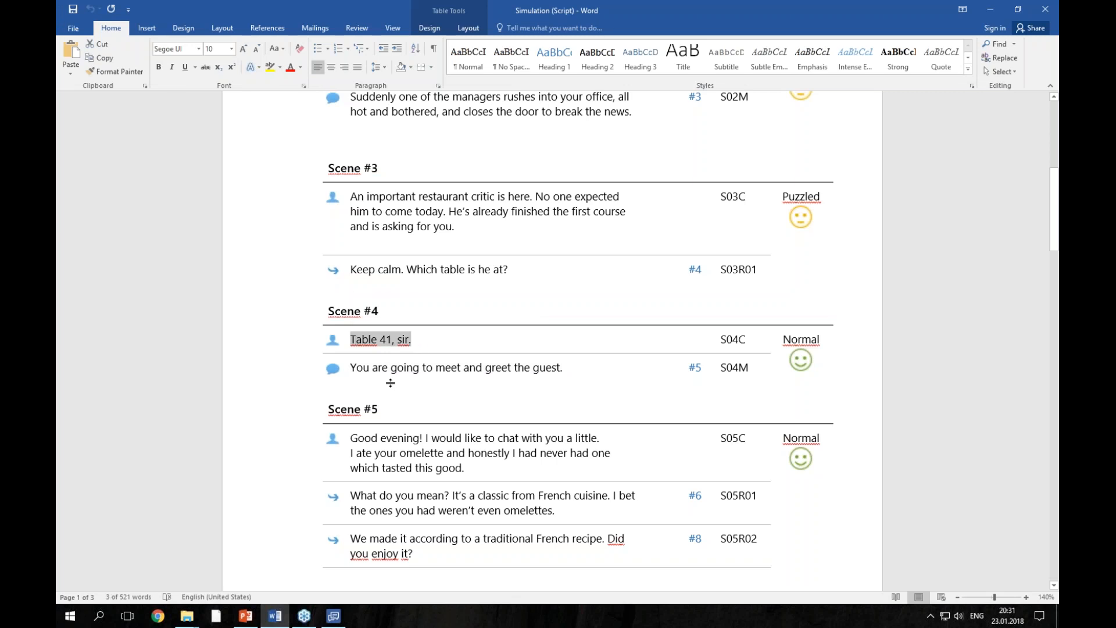
pyautogui.hotkey('ctrl', 'c')
pyautogui.click(333, 616)
pyautogui.hotkey('ctrl', 'v')
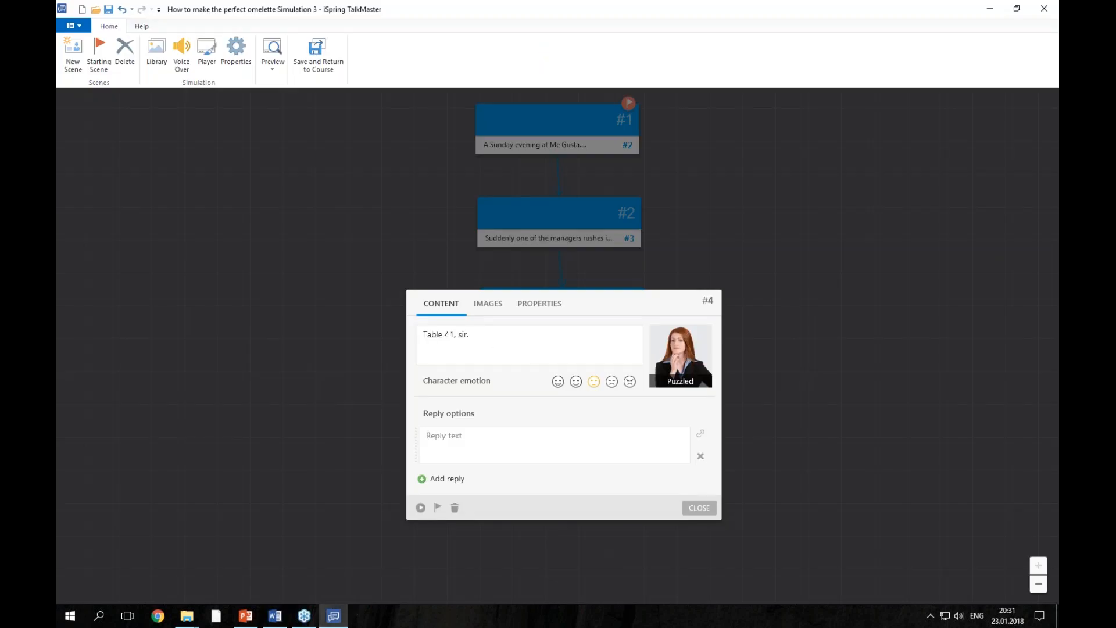
# Step: Replace scene #4's empty reply with the message "You are going to meet and greet the guest." copied from the Word script
pyautogui.click(700, 457)
pyautogui.click(643, 413)
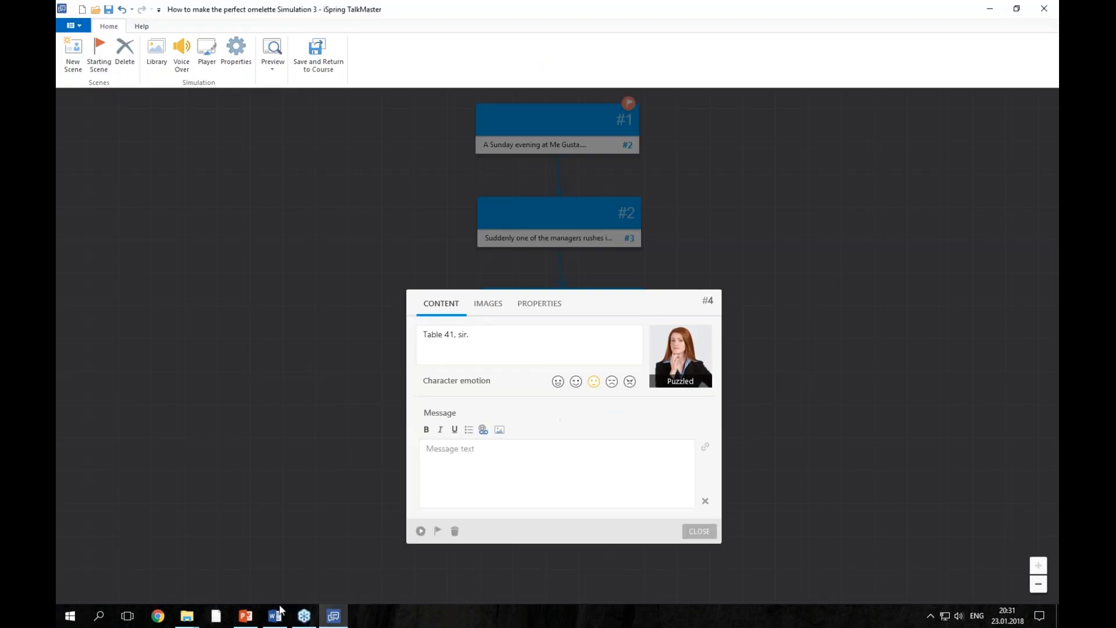
pyautogui.click(275, 616)
pyautogui.moveTo(575, 368); pyautogui.dragTo(350, 367)
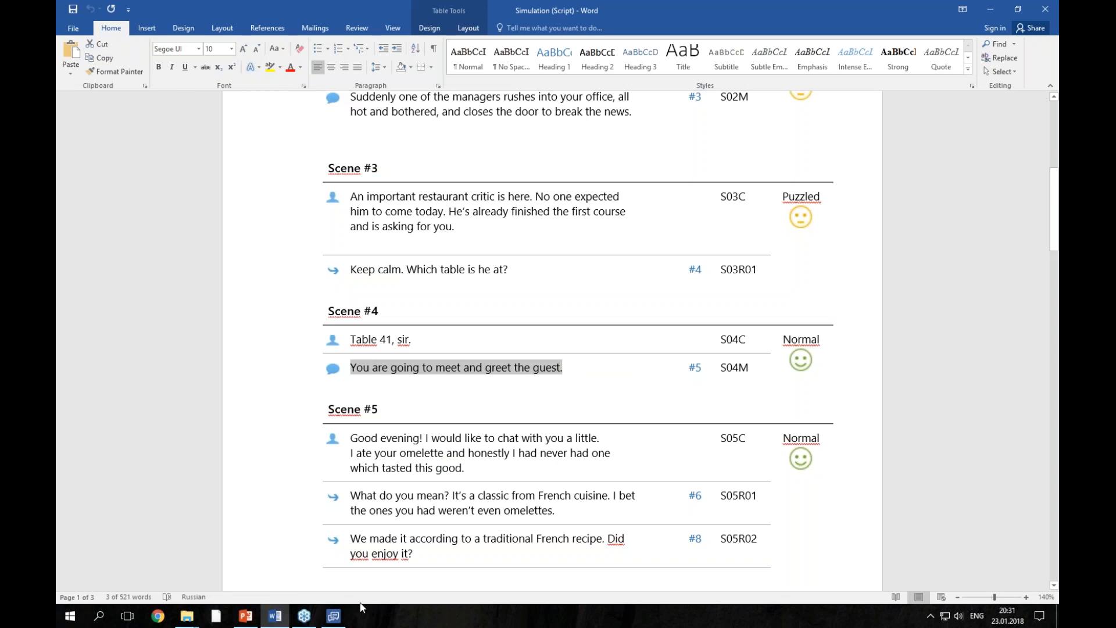
pyautogui.hotkey('ctrl', 'c')
pyautogui.click(333, 616)
pyautogui.hotkey('ctrl', 'v')
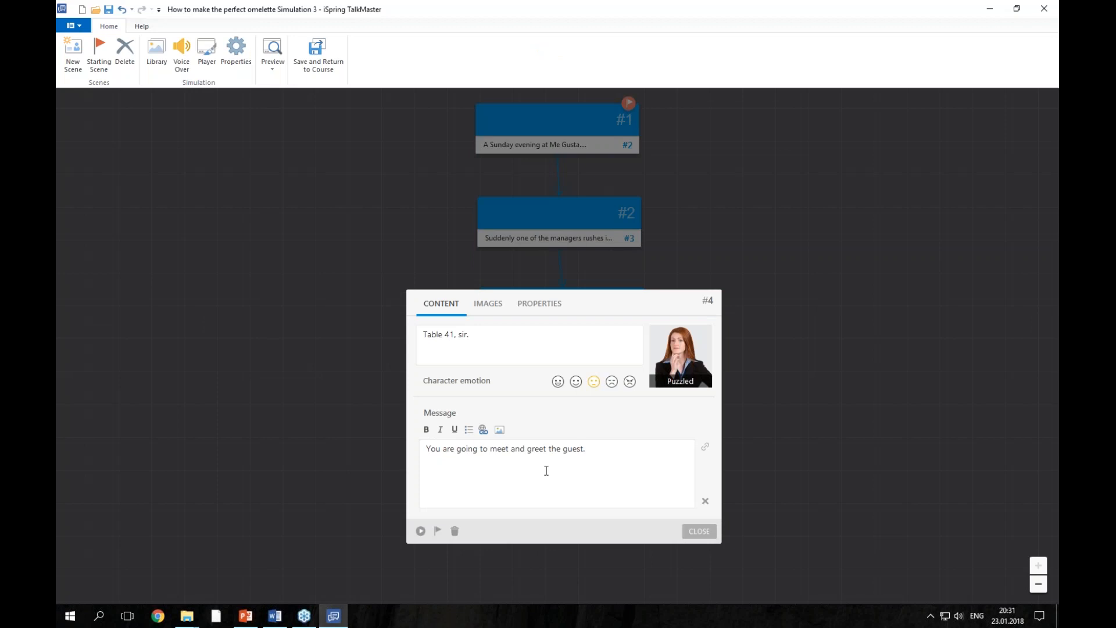
pyautogui.click(699, 531)
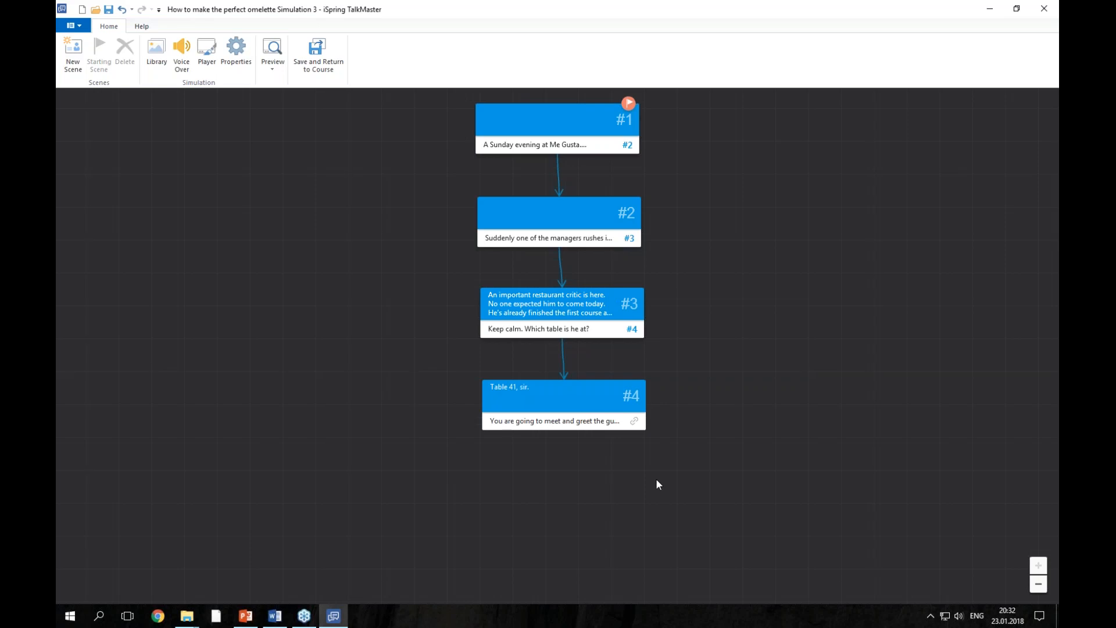
# Step: Create scene #5 below scene #4, linked from its message, and set the custom restaurant interior as its background
pyautogui.click(637, 424)
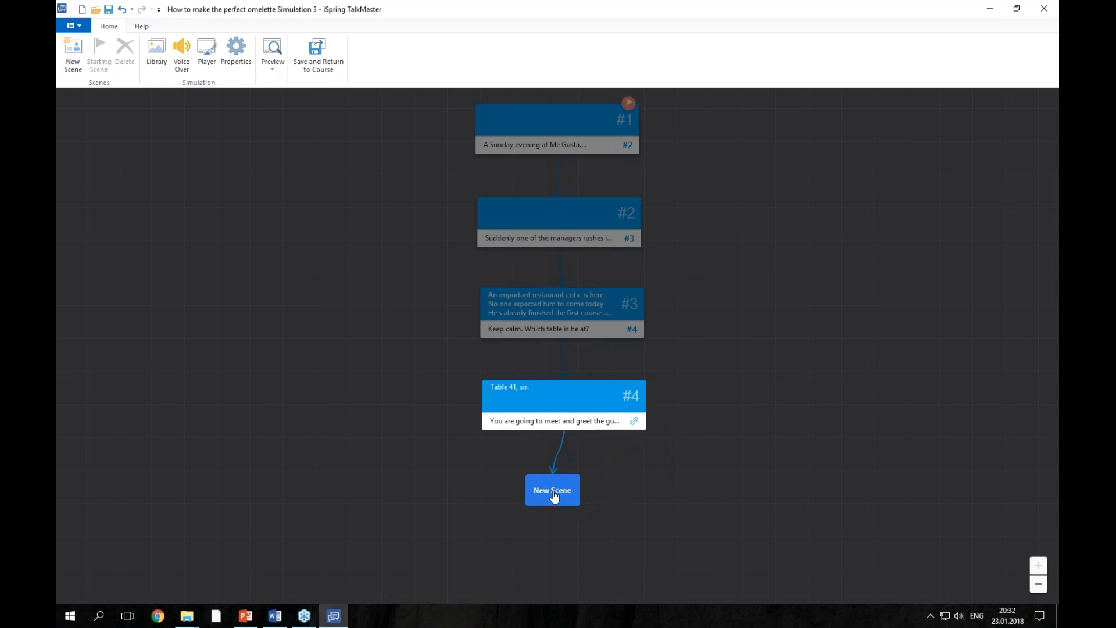
pyautogui.click(565, 509)
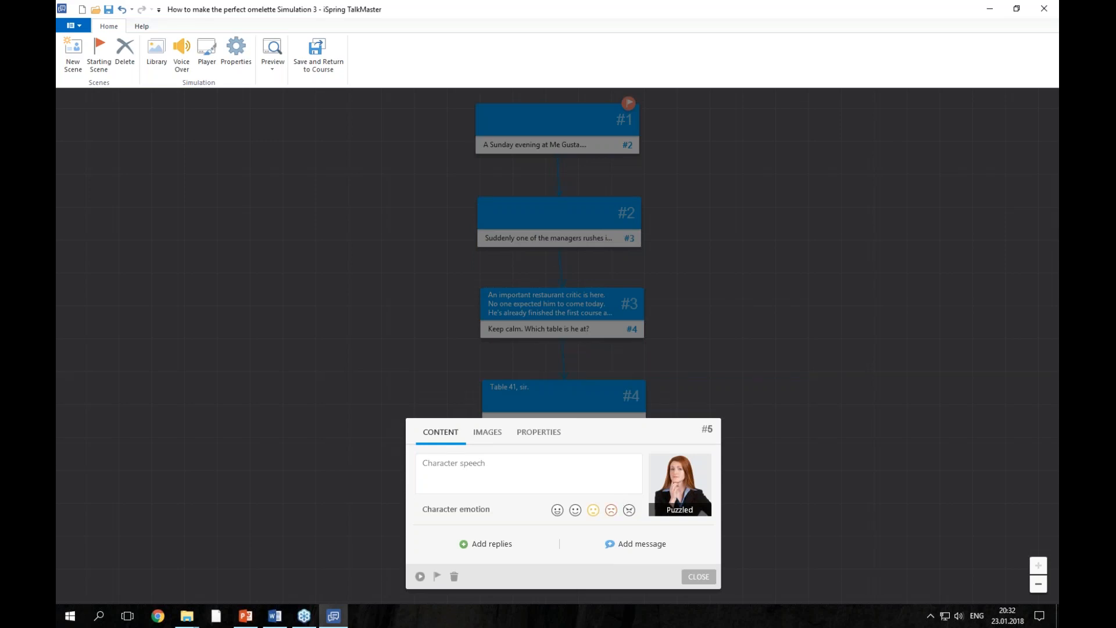
pyautogui.click(486, 441)
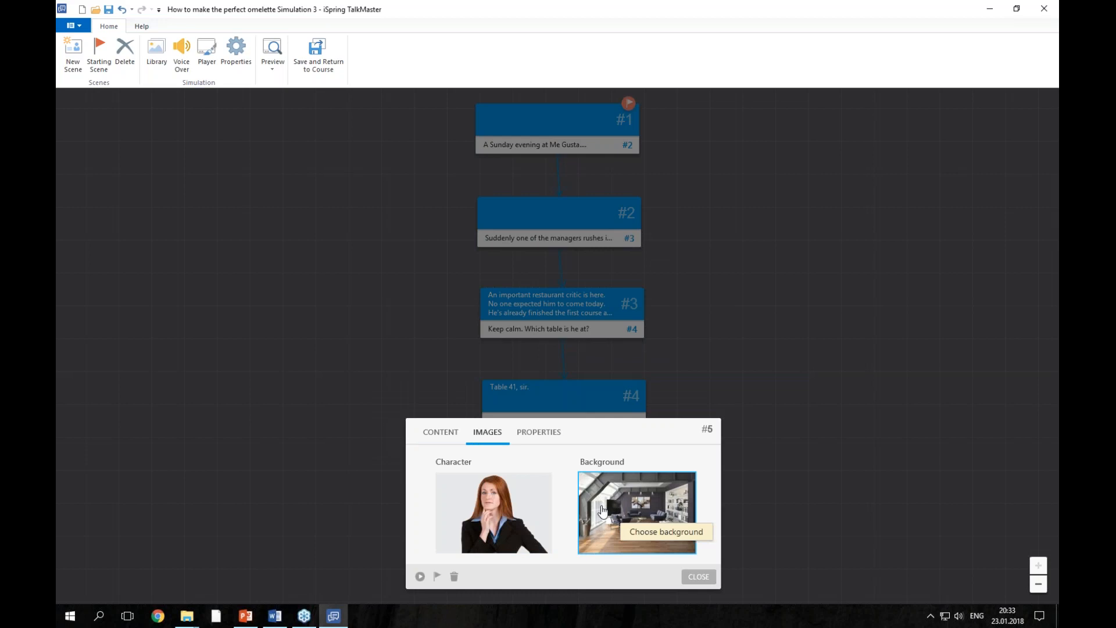
pyautogui.click(628, 501)
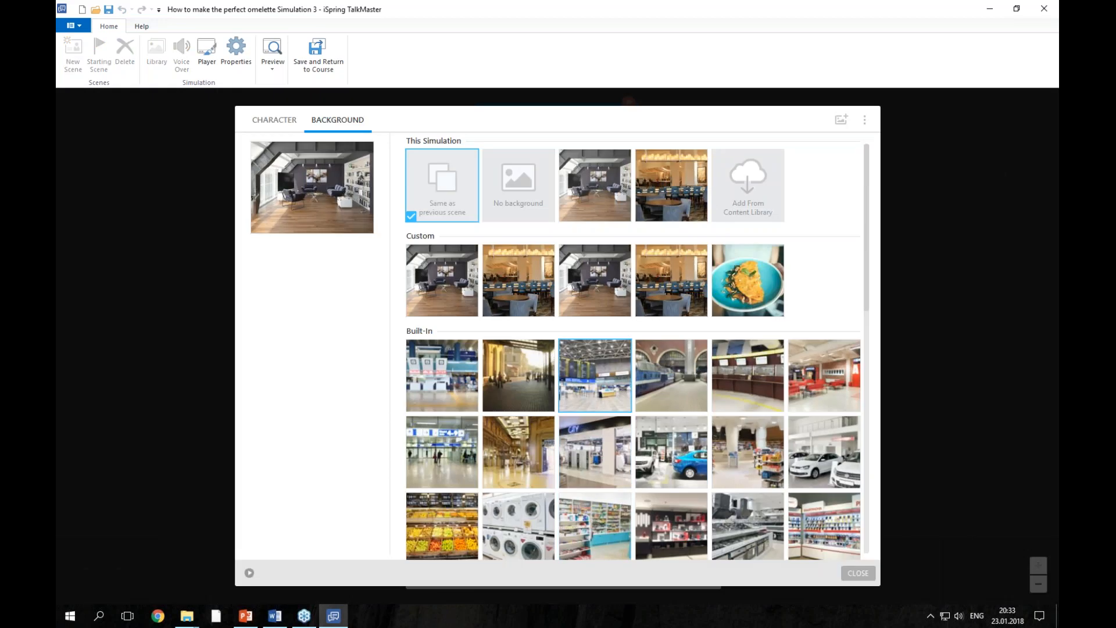
pyautogui.click(516, 295)
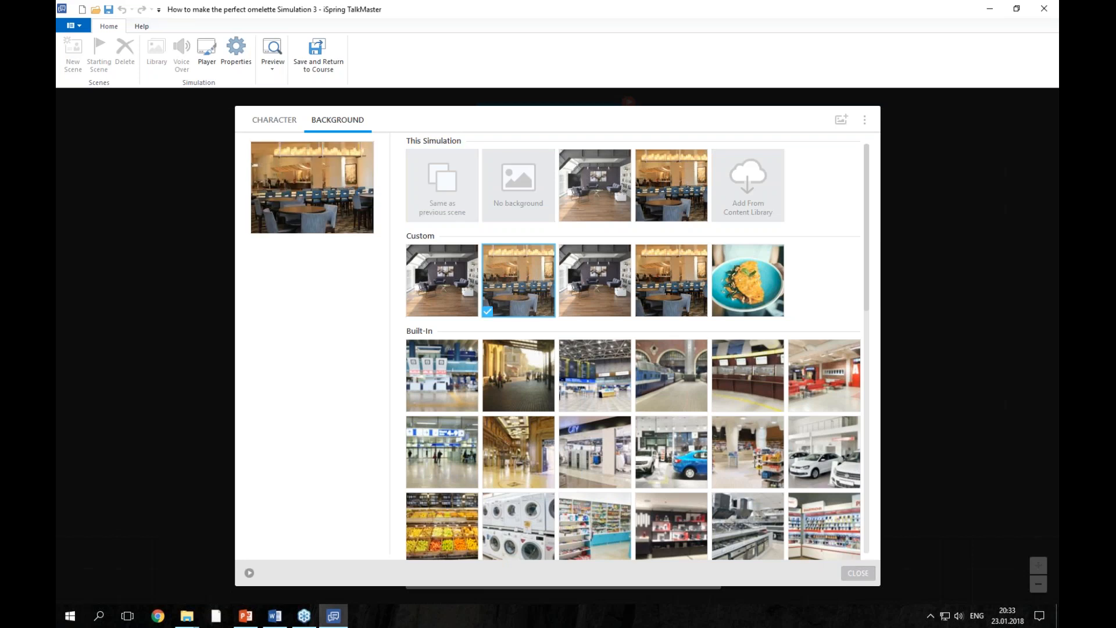
pyautogui.click(858, 573)
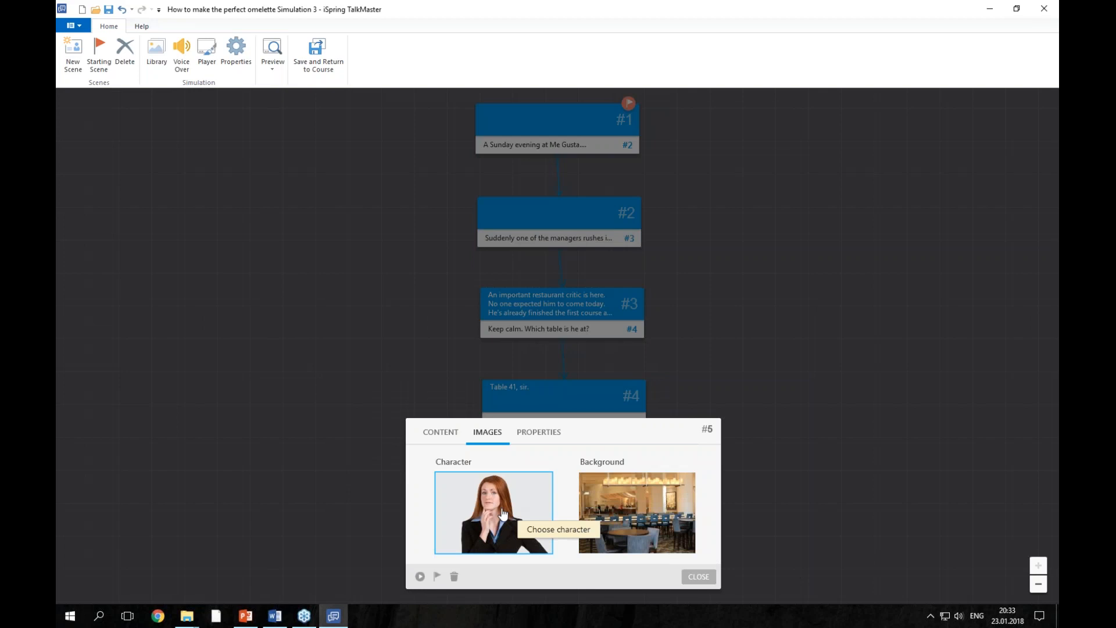
# Step: Set scene #5's character to the built-in grey-haired man in glasses and grey suit, with the Happy emotion
pyautogui.click(503, 514)
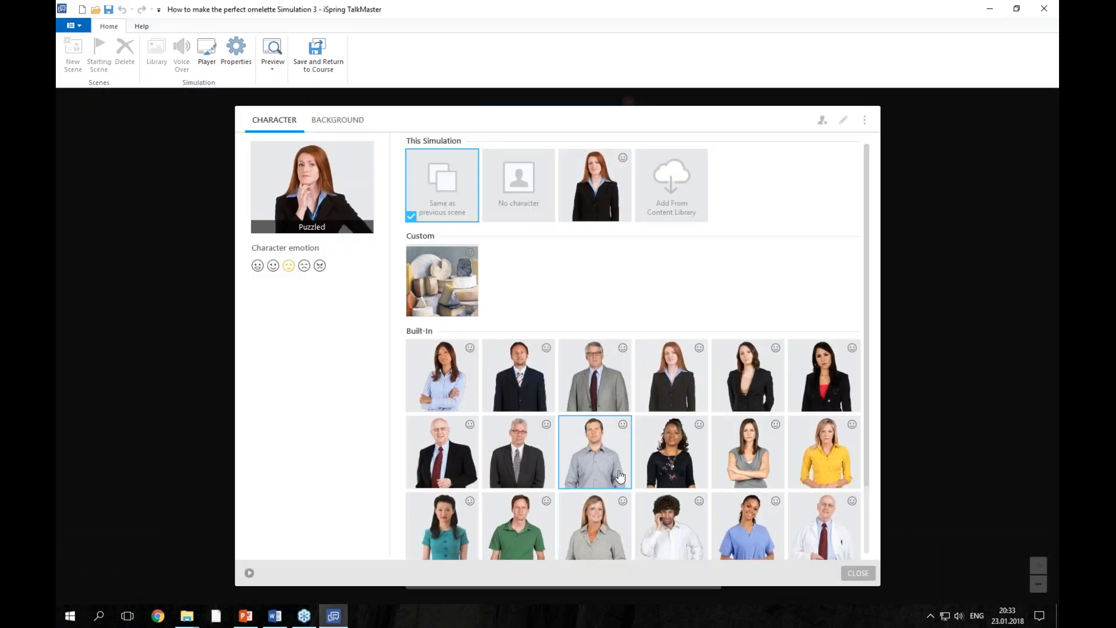
pyautogui.click(593, 388)
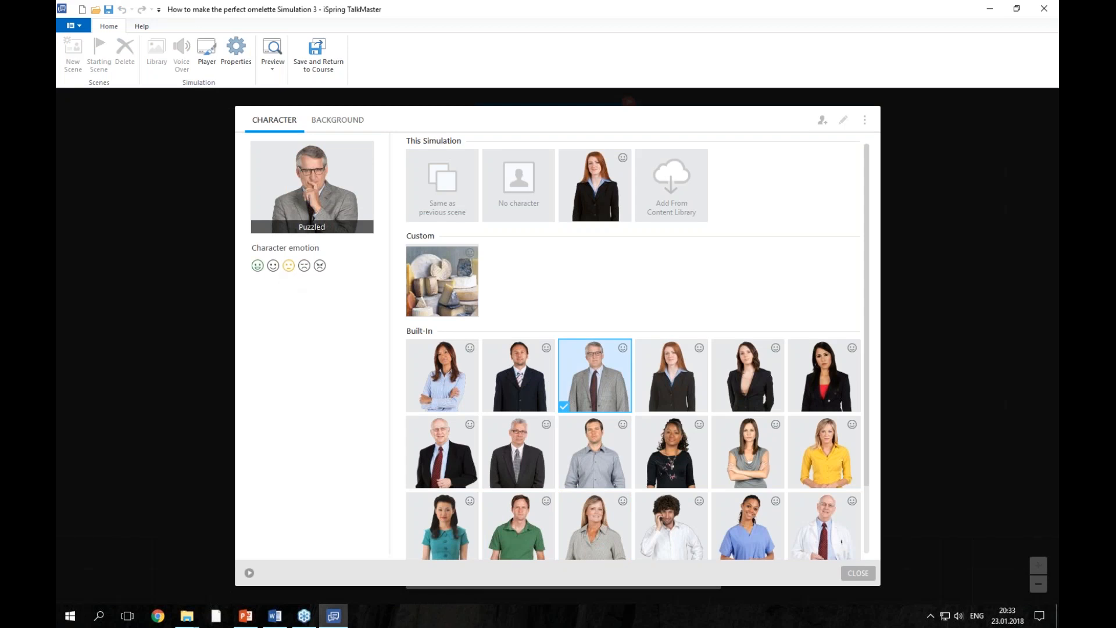
pyautogui.click(258, 267)
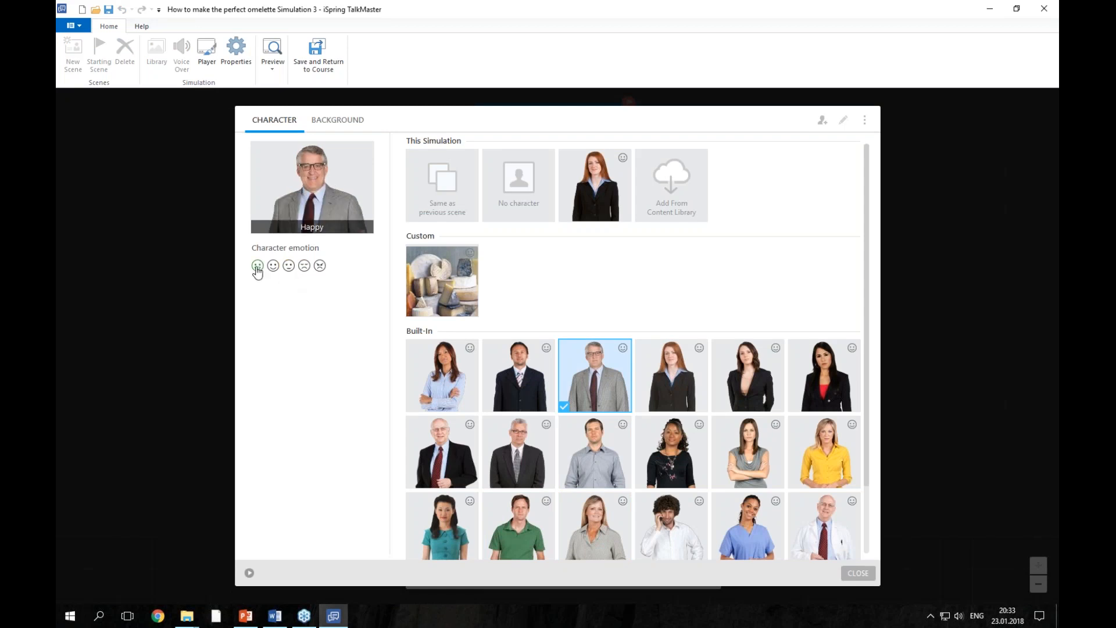
pyautogui.click(852, 576)
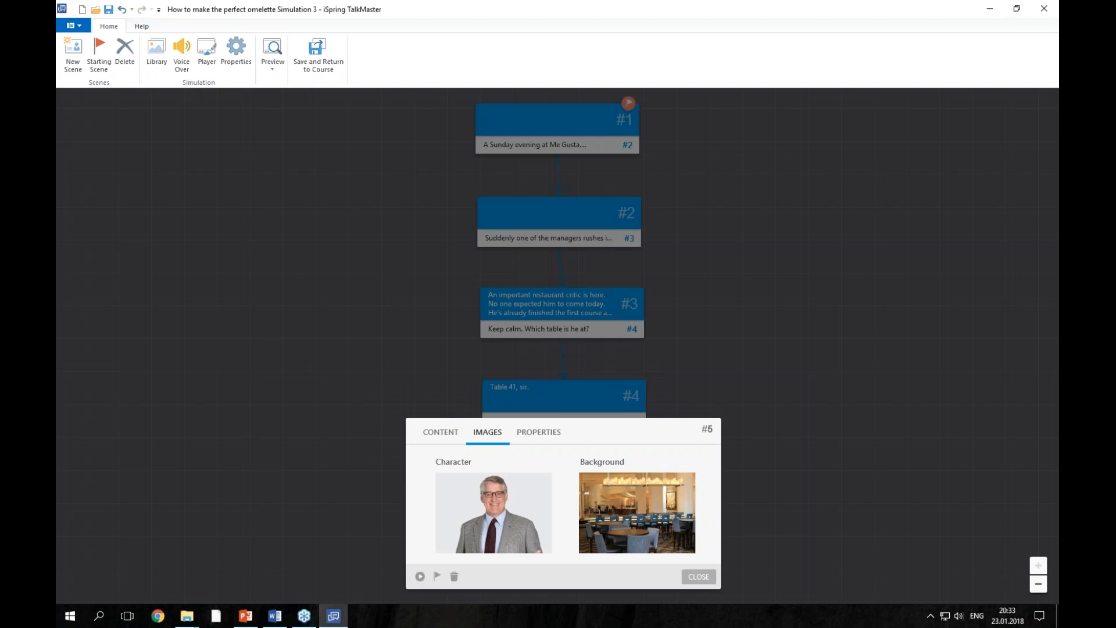
# Step: Fill scene #5's character speech with the Word script's Scene #5 text beginning "Good evening! I would like to chat with you a little."
pyautogui.moveTo(601, 410); pyautogui.dragTo(603, 299)
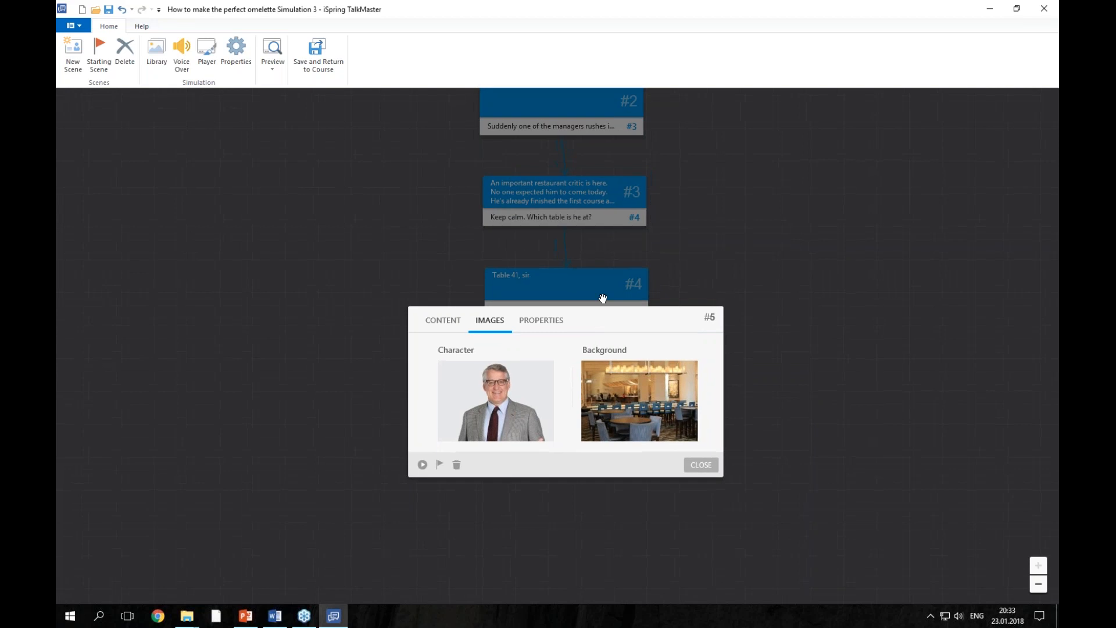
pyautogui.click(450, 281)
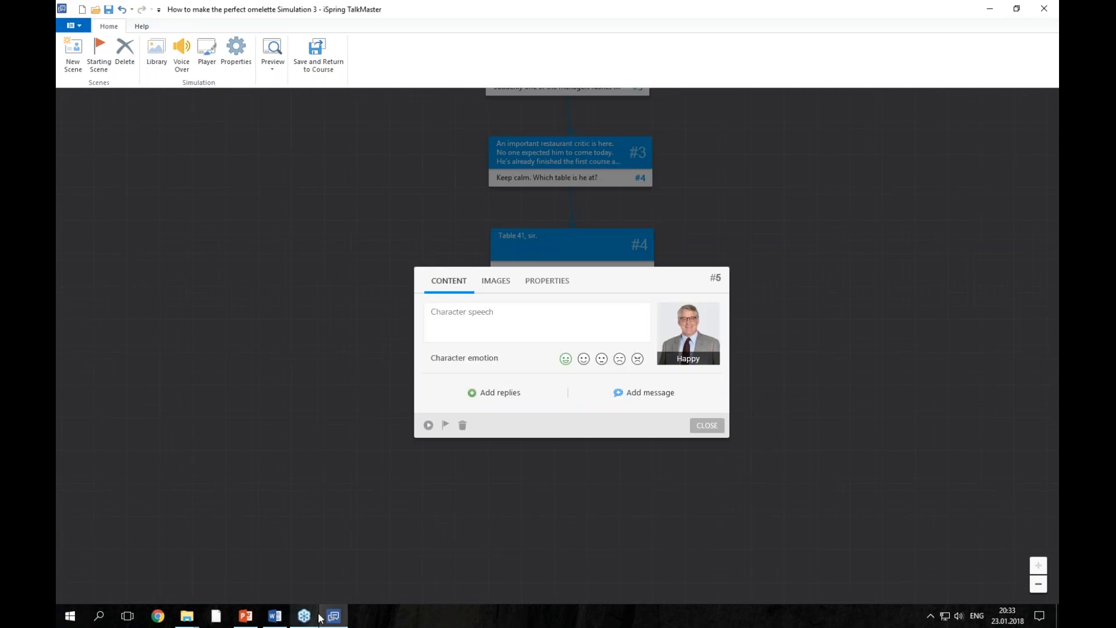
pyautogui.click(275, 617)
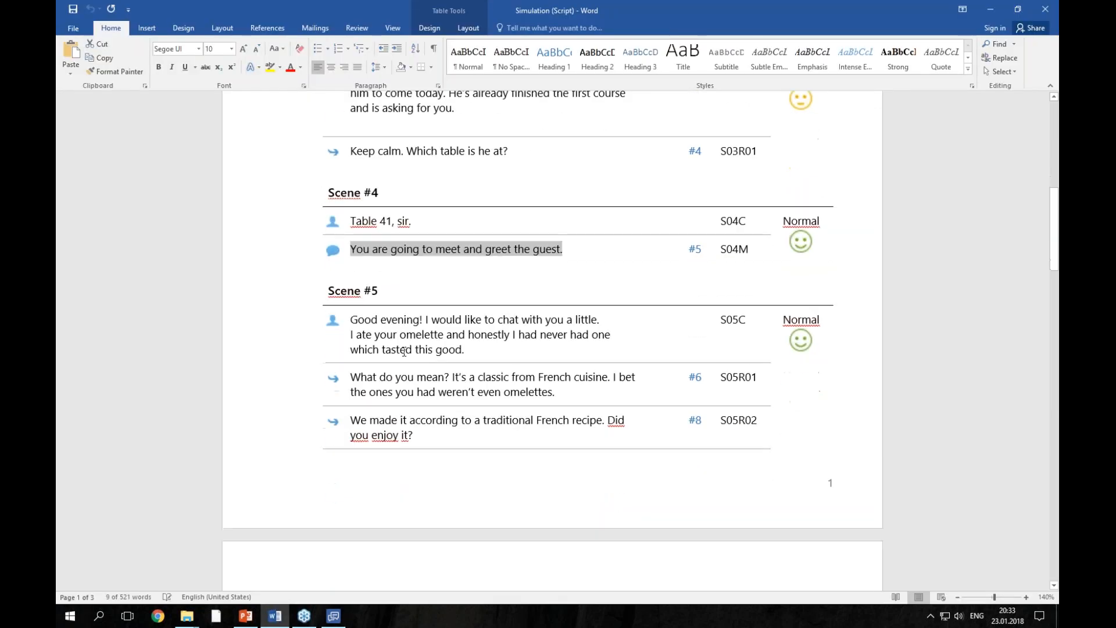
pyautogui.scroll(-1, 384, 317)
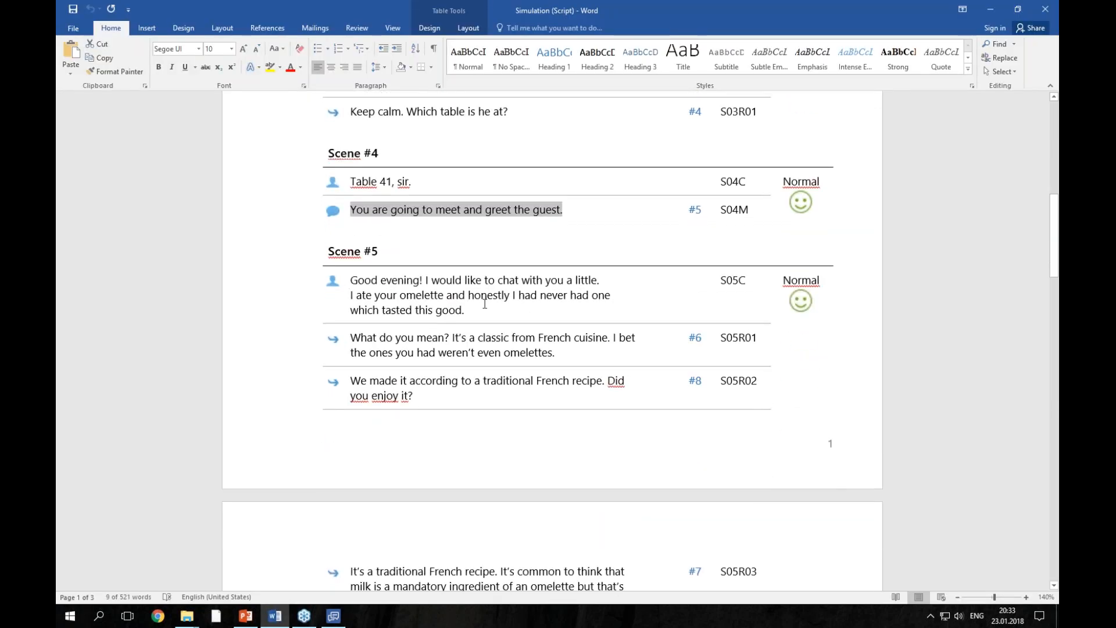
pyautogui.moveTo(484, 304); pyautogui.dragTo(351, 280)
pyautogui.hotkey('ctrl', 'c')
pyautogui.click(333, 616)
pyautogui.click(500, 321)
pyautogui.hotkey('ctrl', 'v')
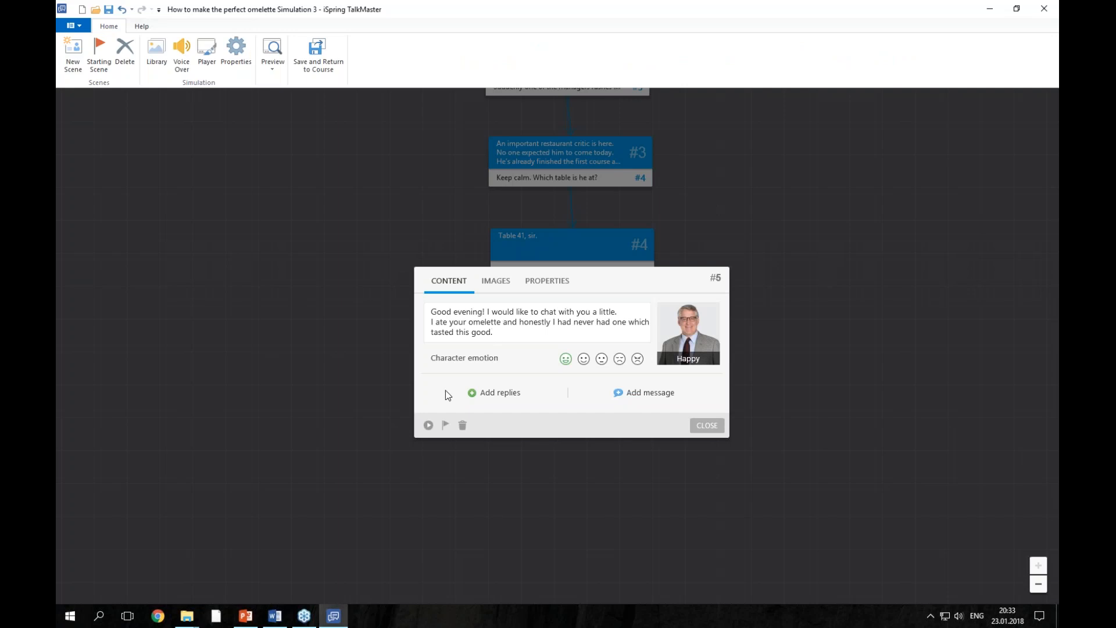
# Step: Add three empty reply options to scene #5
pyautogui.click(488, 395)
pyautogui.click(459, 457)
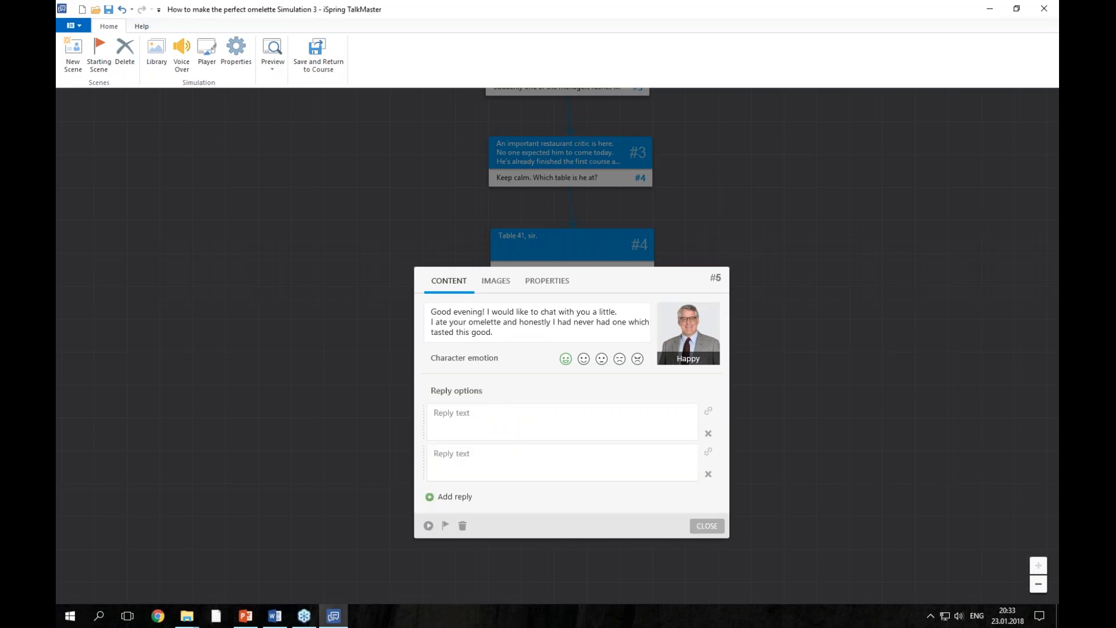
pyautogui.click(437, 498)
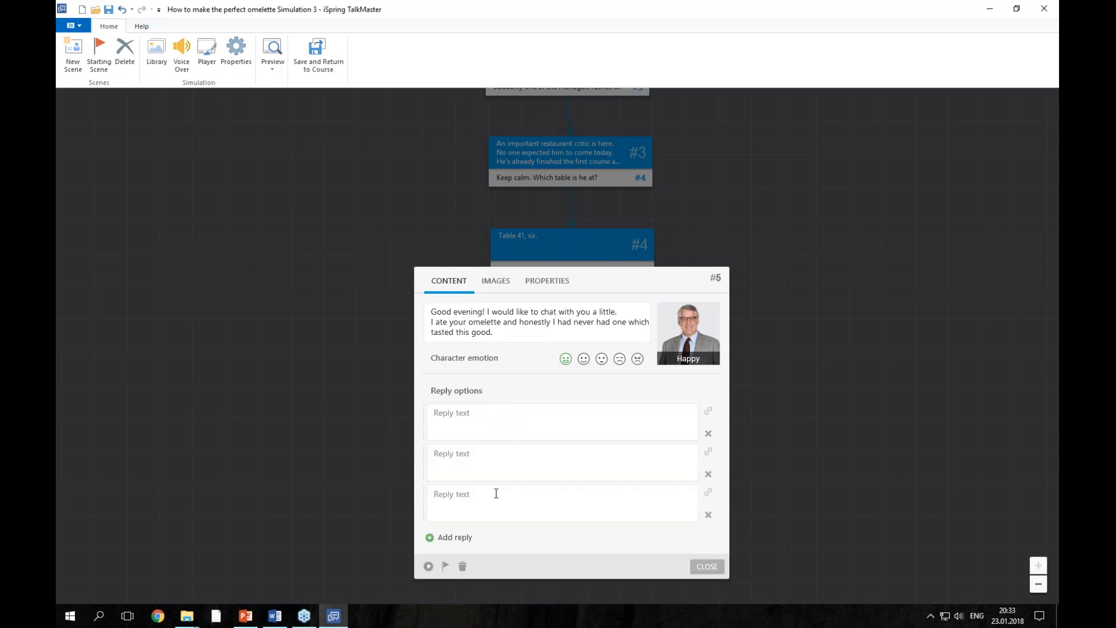
# Step: Fill scene #5's first reply with the script's "What do you mean? It's a classic from French cuisine. I bet the ones you had weren't even omelettes."
pyautogui.moveTo(307, 618)
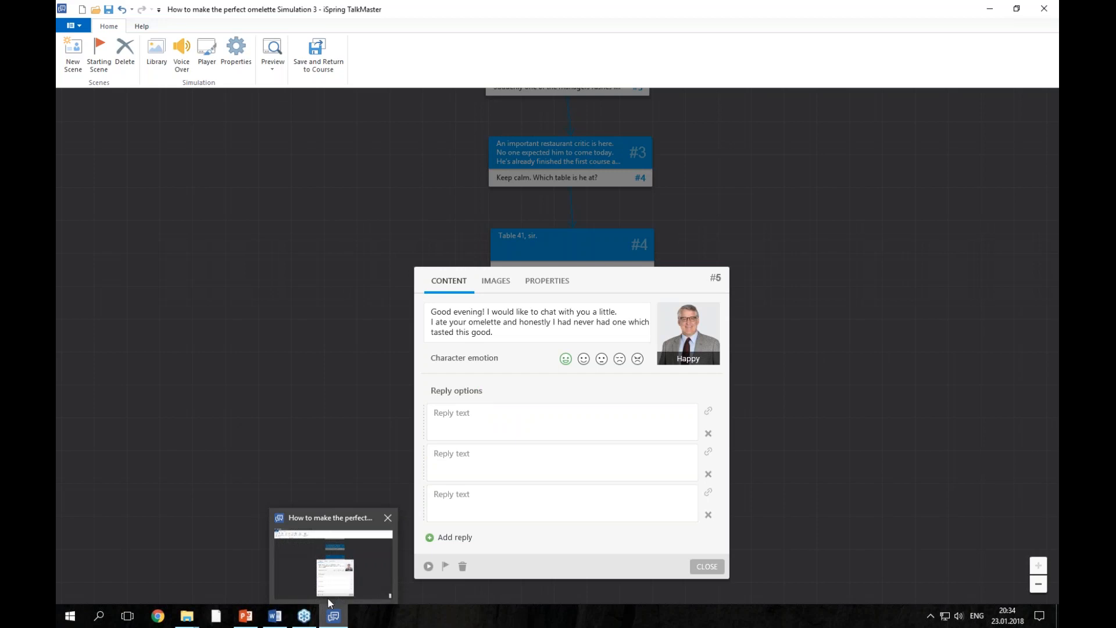
pyautogui.click(277, 618)
pyautogui.scroll(-1, 640, 343)
pyautogui.scroll(-2, 633, 339)
pyautogui.moveTo(556, 234); pyautogui.dragTo(352, 221)
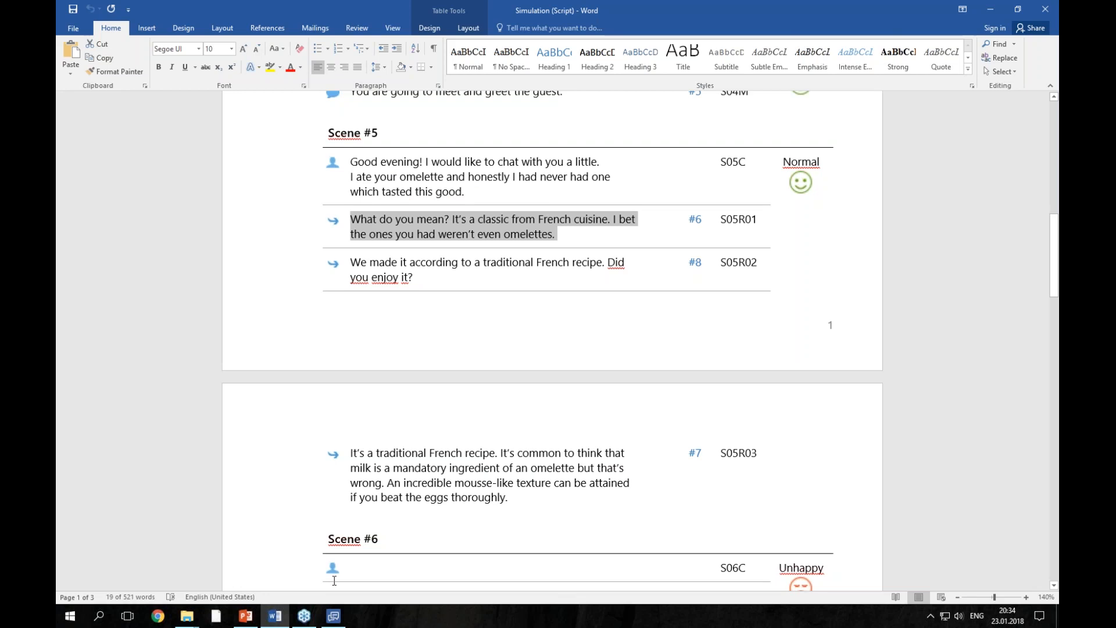
pyautogui.click(333, 615)
pyautogui.click(479, 423)
pyautogui.hotkey('ctrl', 'v')
# Step: Fill scene #5's second reply with "We made it according to a traditional French recipe. Did you enjoy it?" copied from the Word script
pyautogui.click(275, 616)
pyautogui.moveTo(411, 278); pyautogui.dragTo(351, 263)
pyautogui.hotkey('ctrl', 'c')
pyautogui.click(333, 616)
pyautogui.click(459, 460)
pyautogui.hotkey('ctrl', 'v')
# Step: Fill scene #5's third reply with the script text beginning "It's a traditional French recipe. It's common to think that milk", and close the scene
pyautogui.click(455, 507)
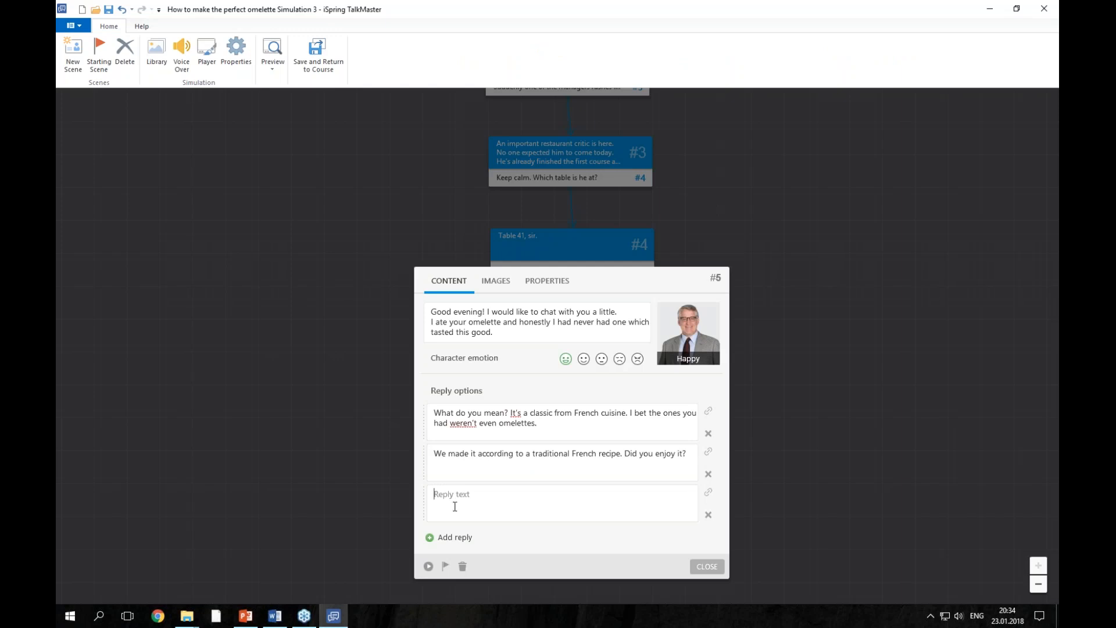
pyautogui.click(275, 616)
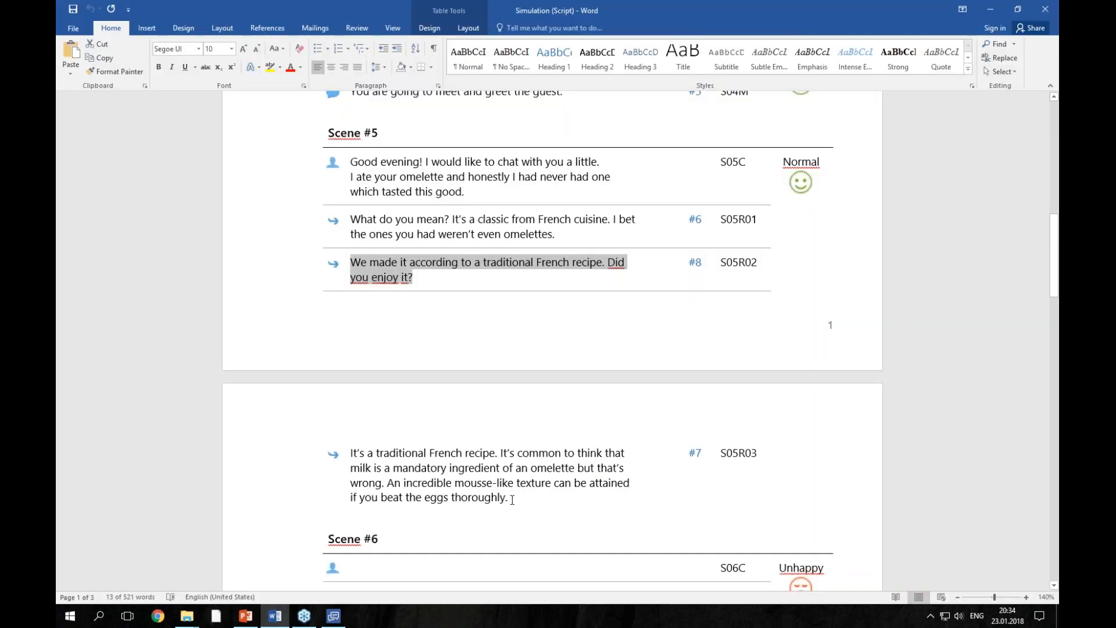
pyautogui.moveTo(513, 498); pyautogui.dragTo(351, 453)
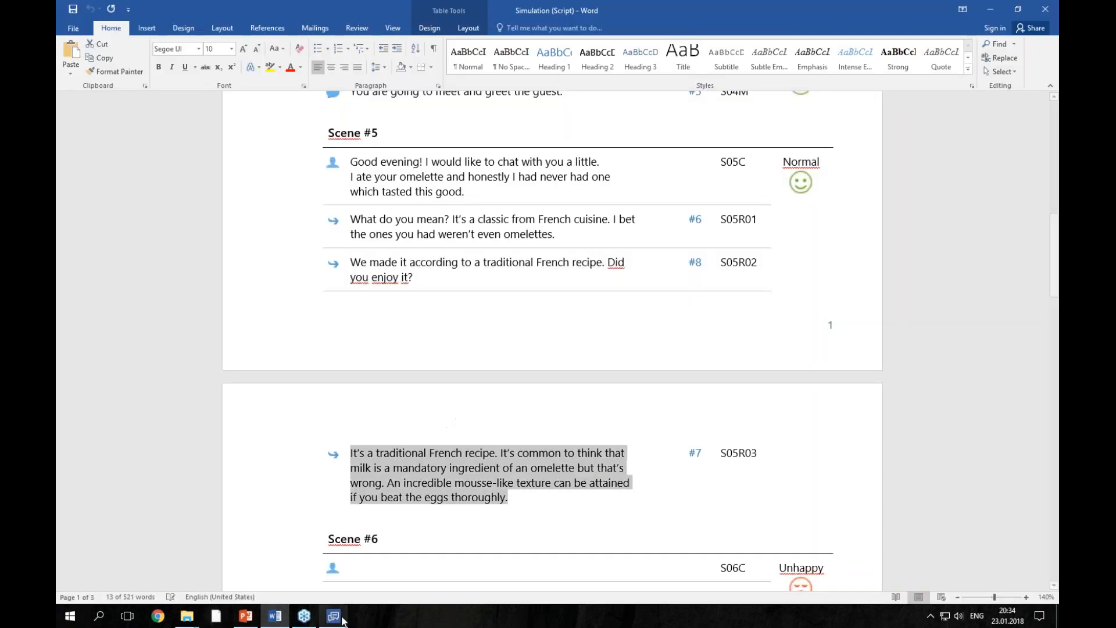
pyautogui.hotkey('ctrl', 'c')
pyautogui.click(333, 615)
pyautogui.hotkey('ctrl', 'v')
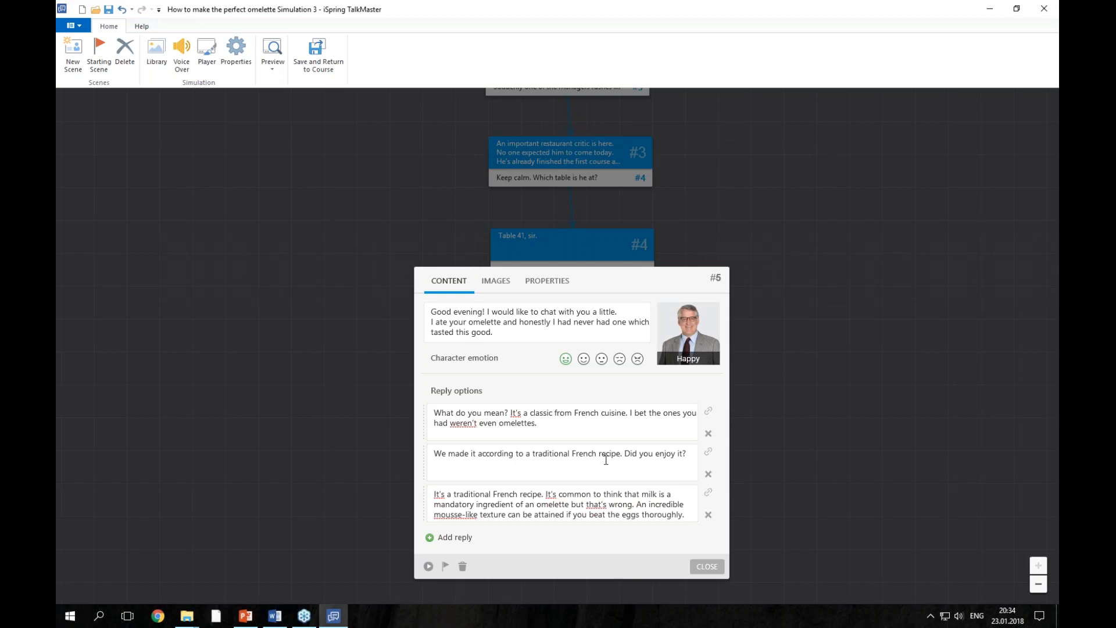
pyautogui.click(707, 567)
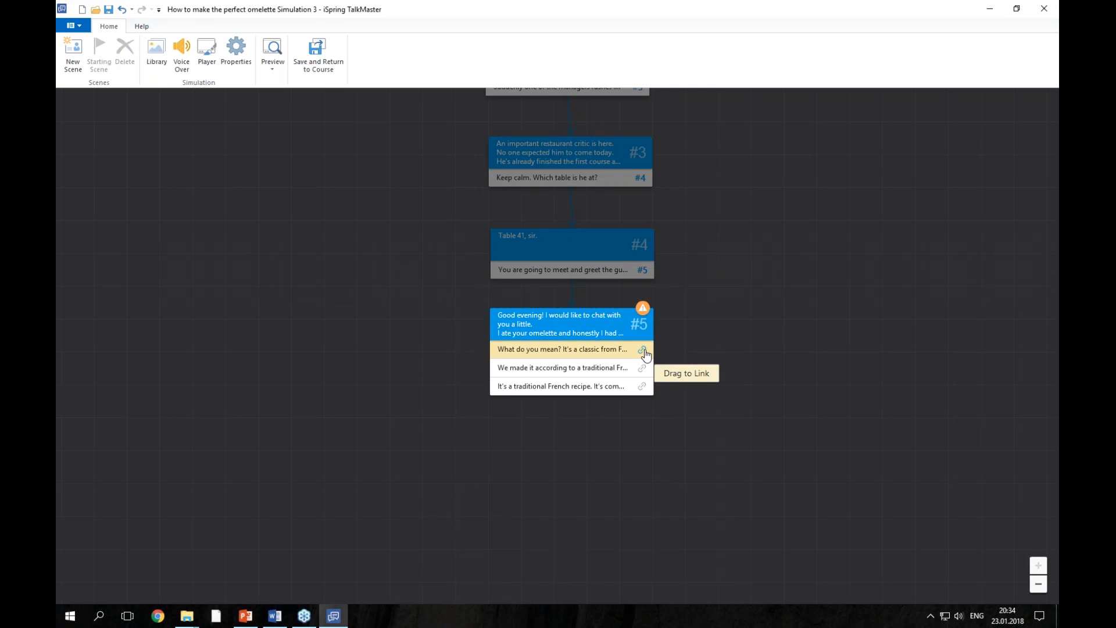
# Step: Create scene #6 from scene #5's first reply and add the script's message beginning "The client liked the food, but you were rude to him"
pyautogui.moveTo(645, 352); pyautogui.dragTo(421, 424)
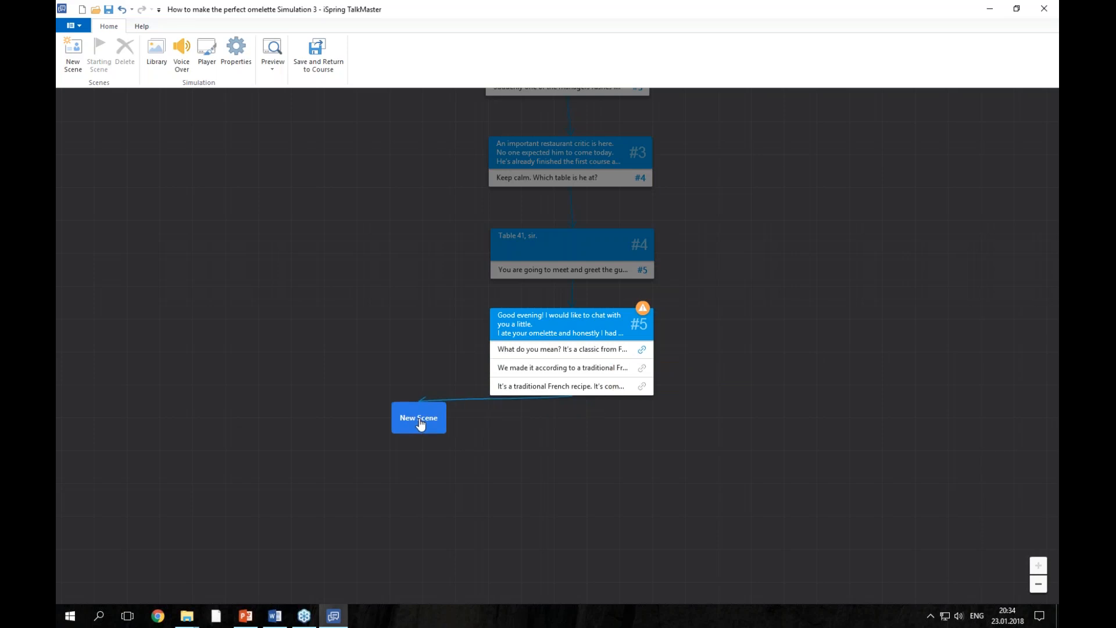
pyautogui.click(418, 422)
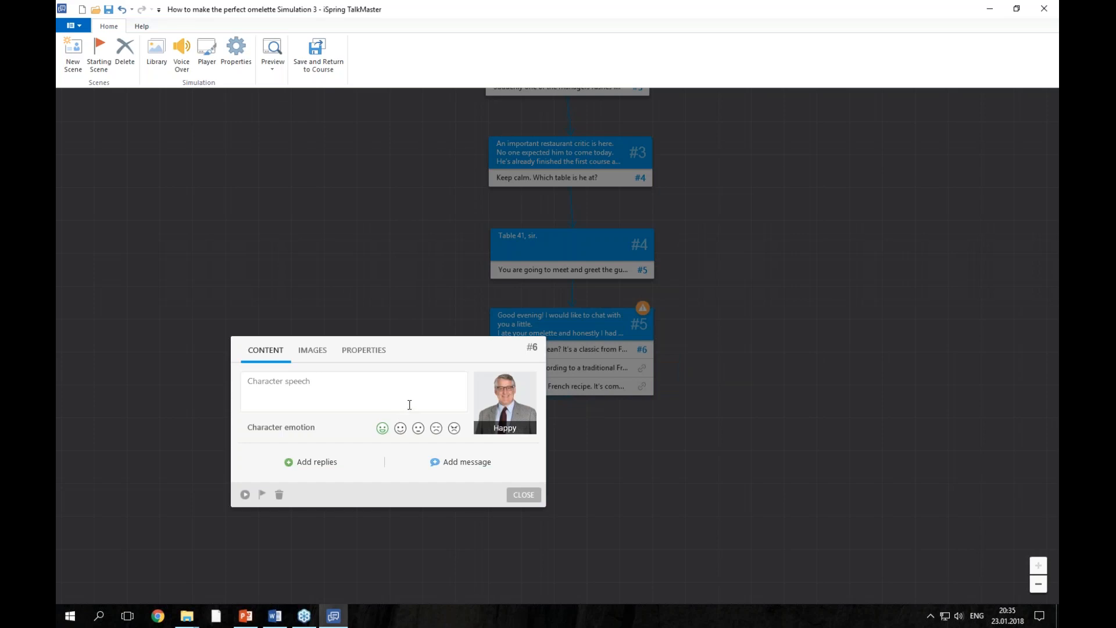
pyautogui.click(275, 616)
pyautogui.scroll(-5, 432, 399)
pyautogui.moveTo(622, 373); pyautogui.dragTo(348, 359)
pyautogui.click(333, 616)
pyautogui.click(464, 465)
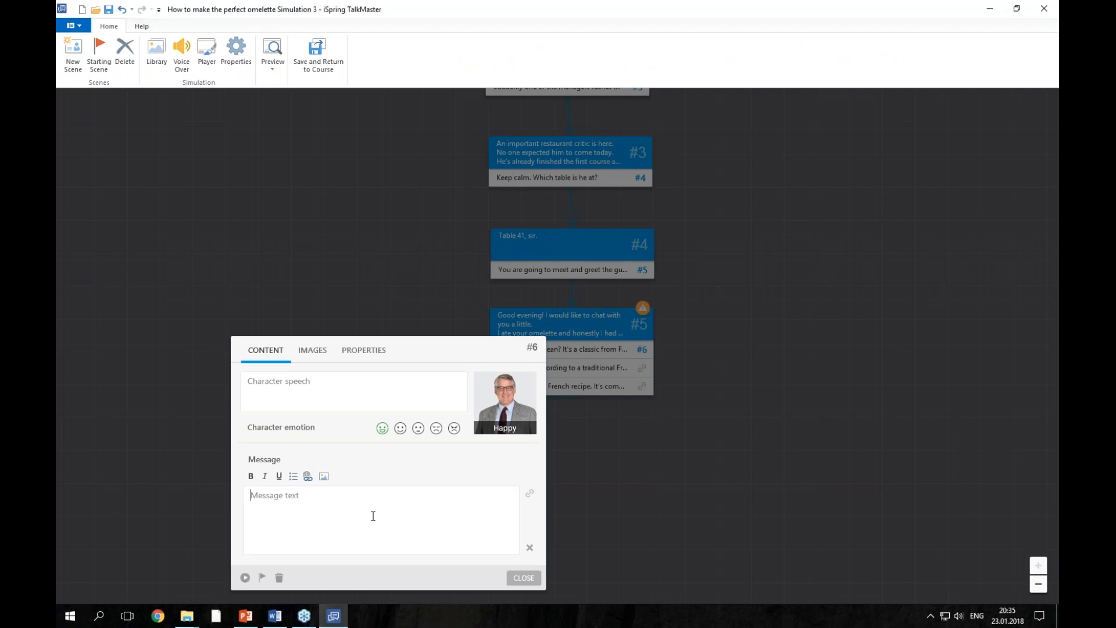
pyautogui.hotkey('ctrl', 'v')
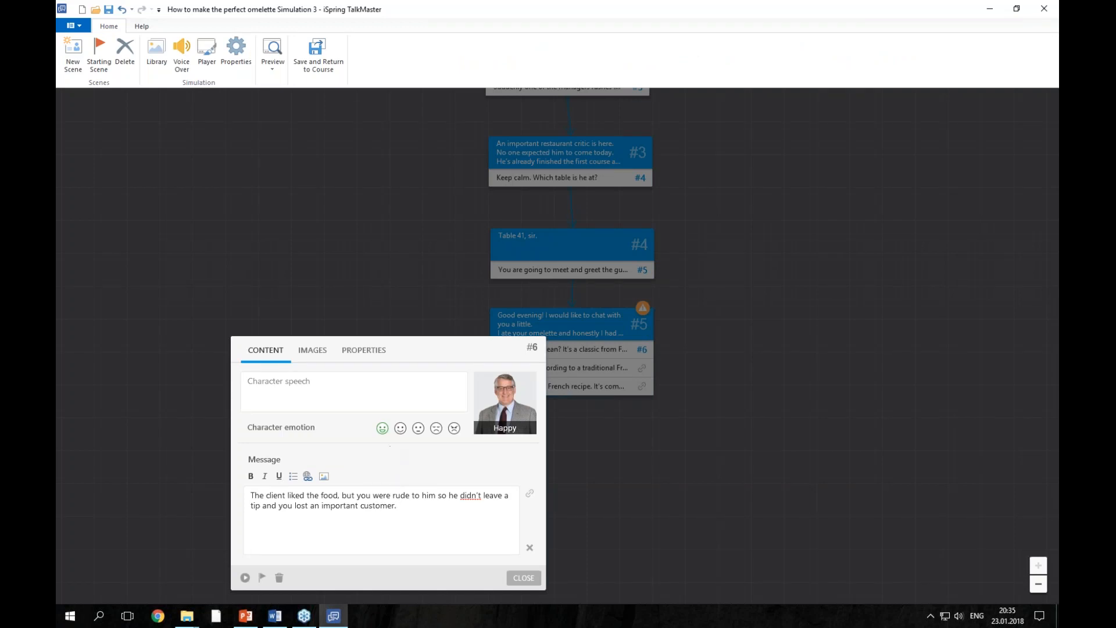
# Step: Set scene #6's color to red and its character emotion to Unhappy
pyautogui.click(376, 359)
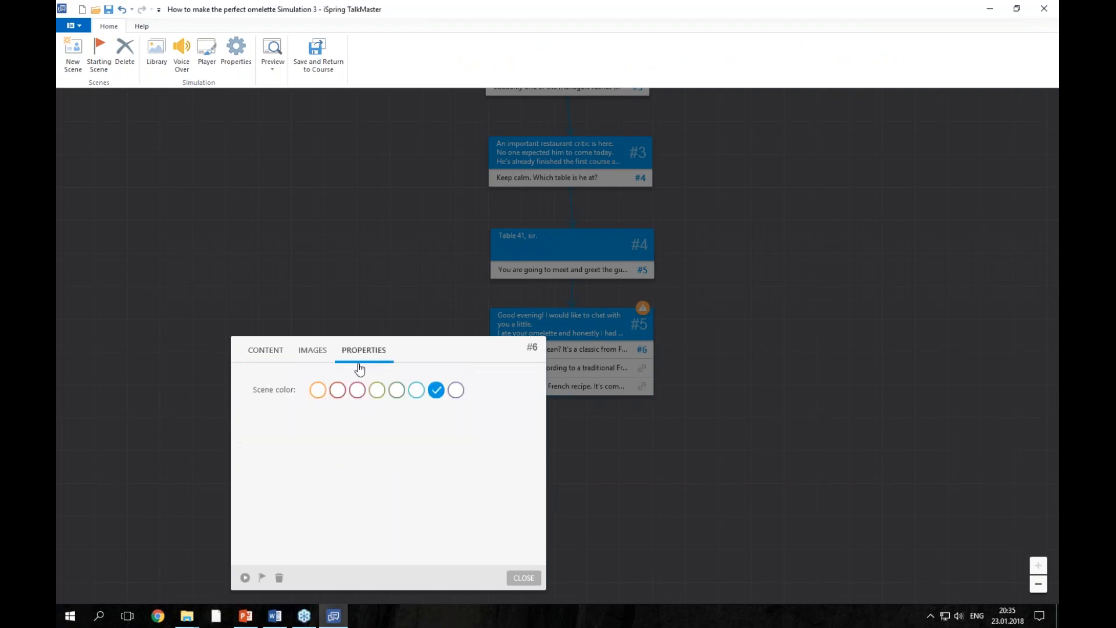
pyautogui.click(338, 390)
pyautogui.click(270, 355)
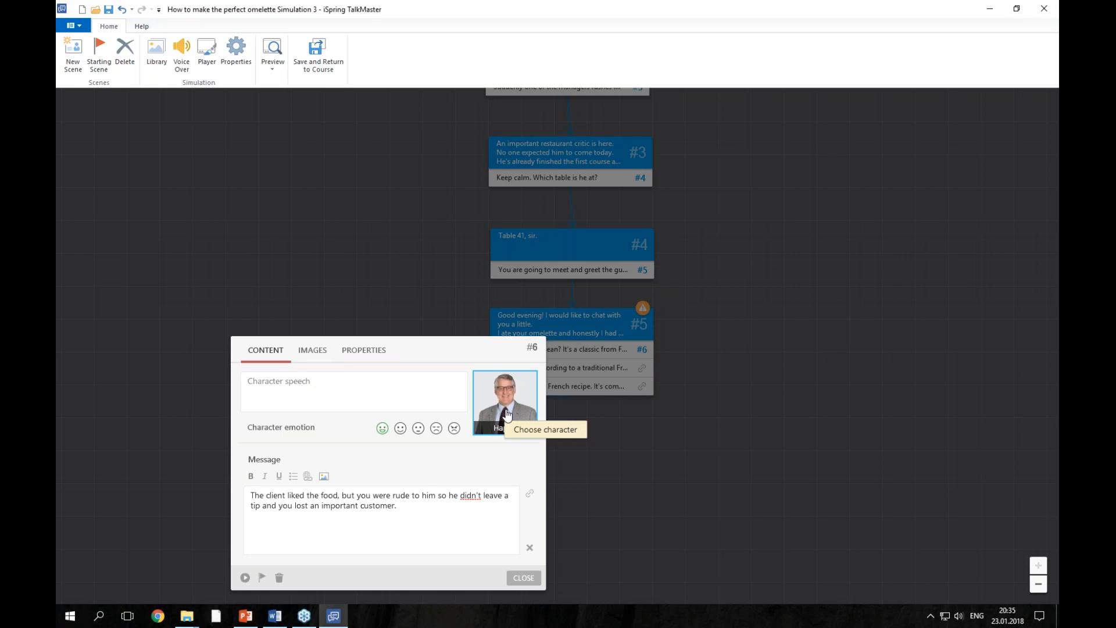
pyautogui.click(437, 429)
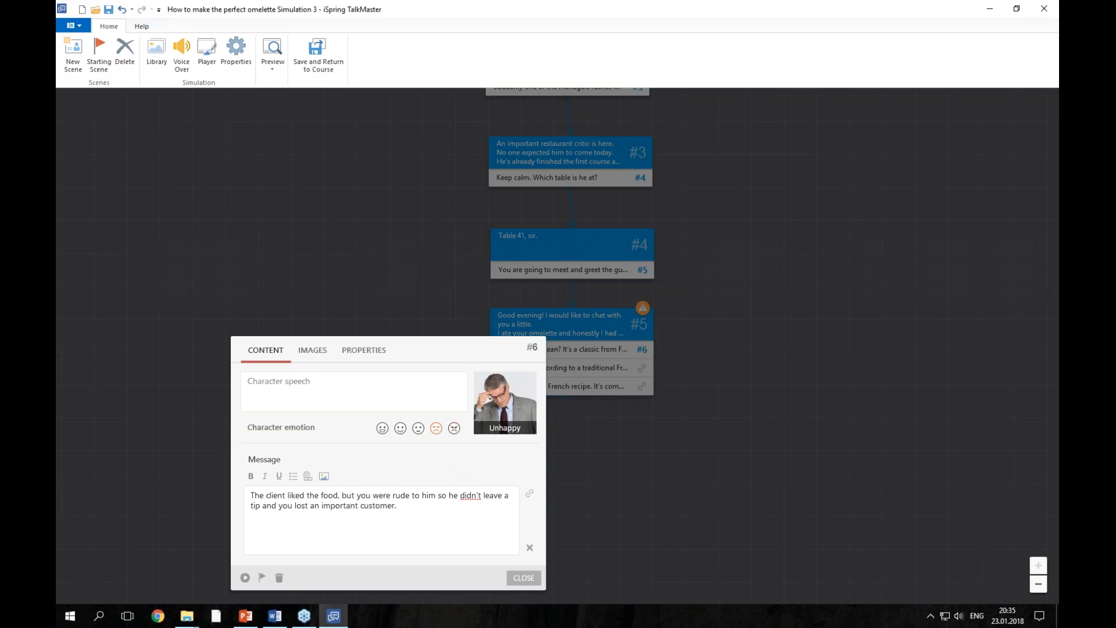
# Step: Close scene #6 and move it further down, leaving a gap beneath scene #5
pyautogui.click(523, 578)
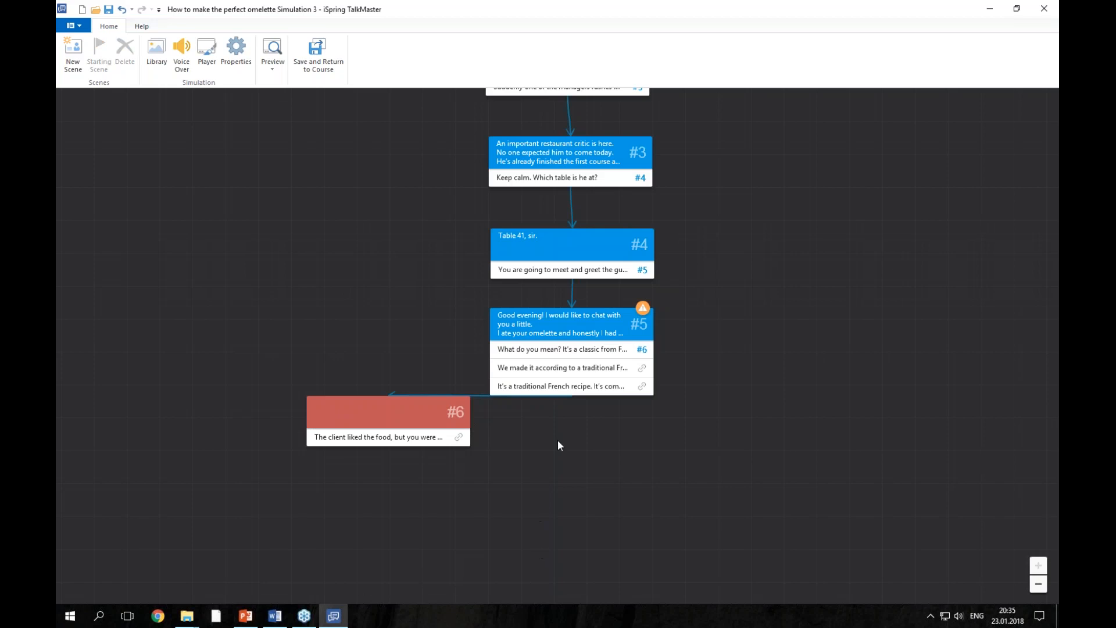
pyautogui.moveTo(427, 413); pyautogui.dragTo(435, 470)
# Step: Preview the simulation from scene #5, choosing the first reply, and close both the preview and the scene
pyautogui.click(591, 338)
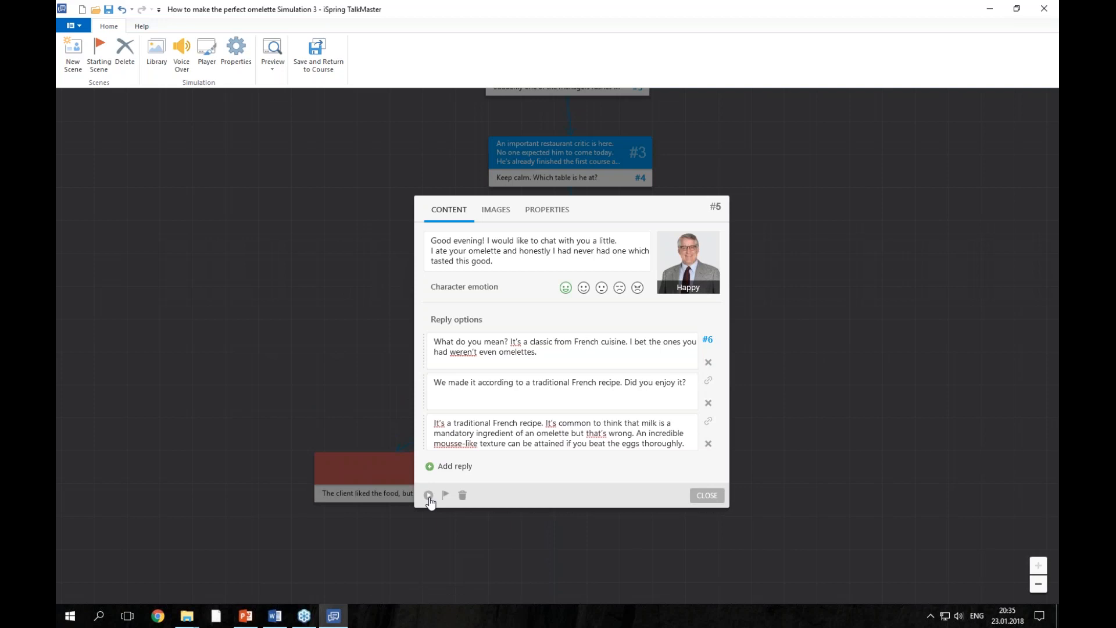
pyautogui.click(429, 495)
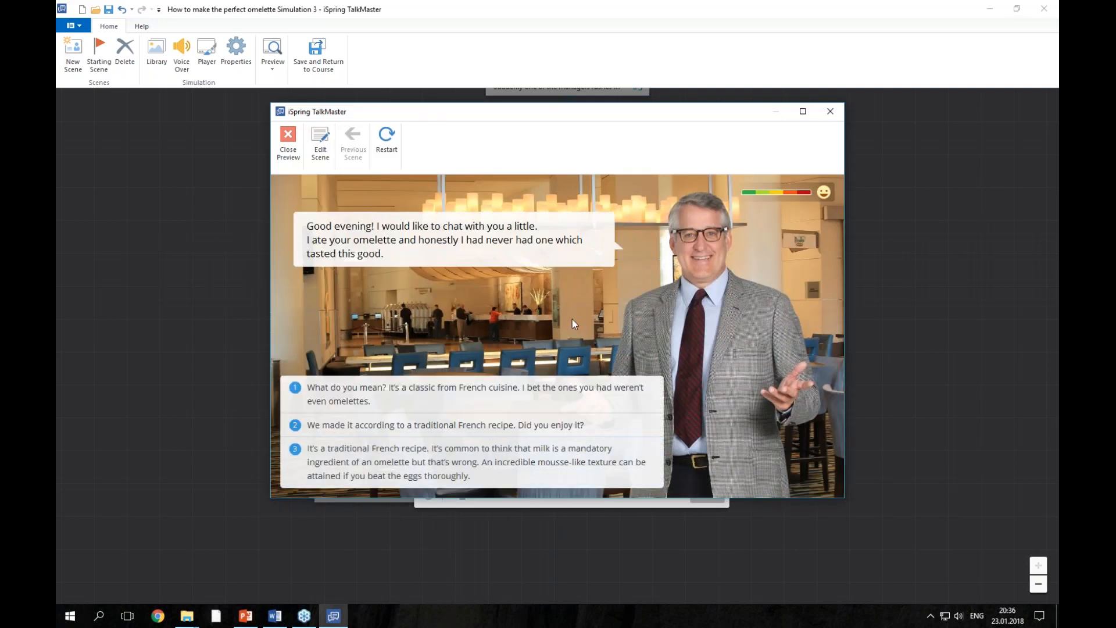
pyautogui.click(513, 404)
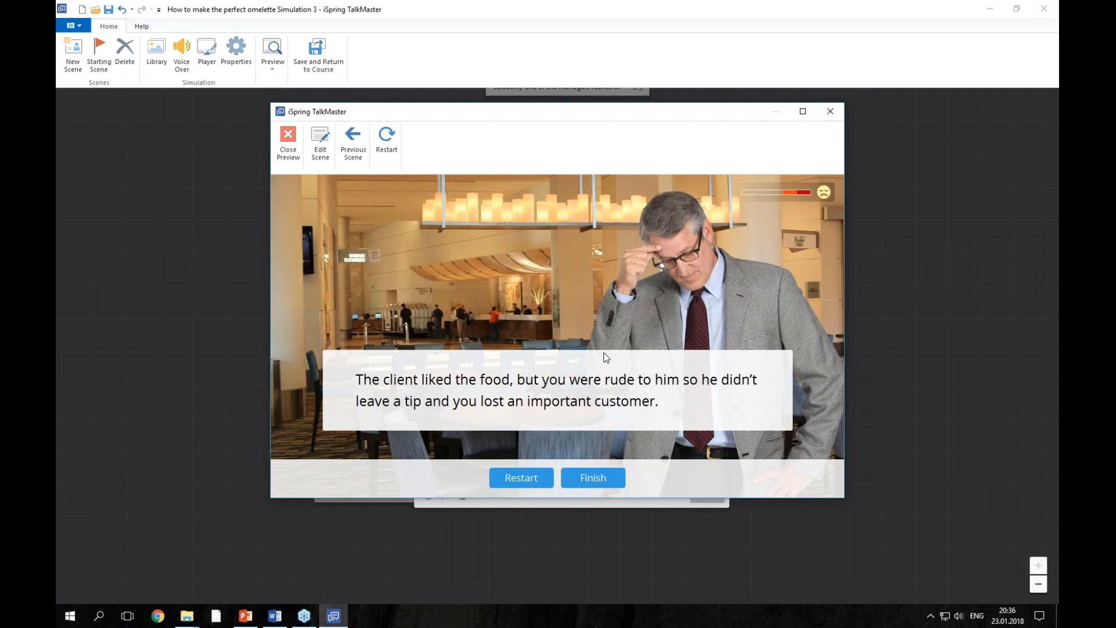
pyautogui.click(830, 113)
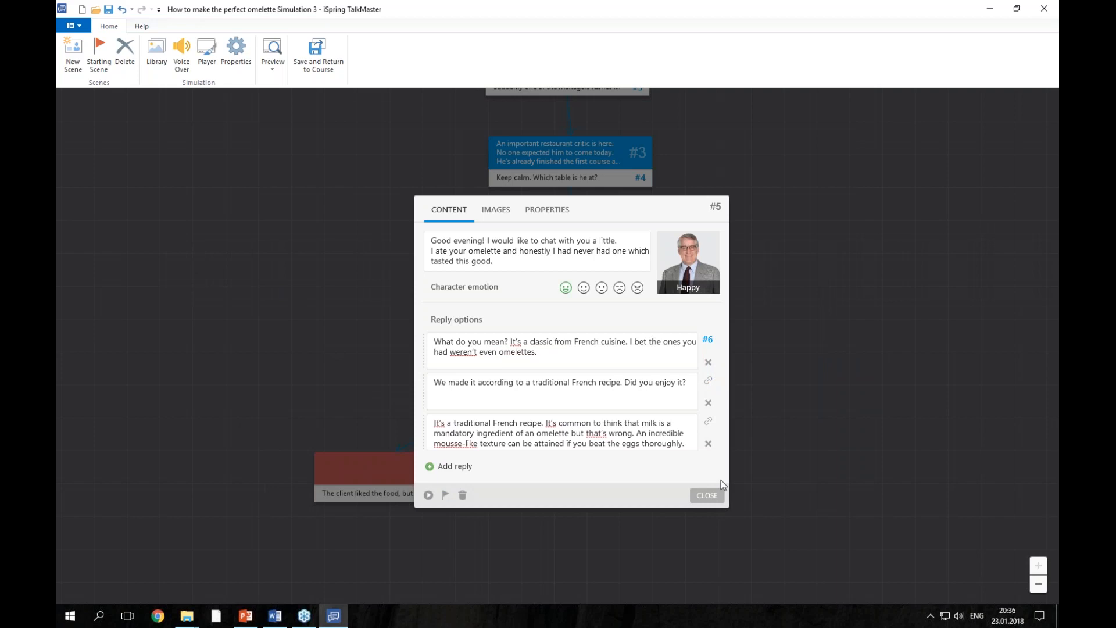
pyautogui.click(707, 495)
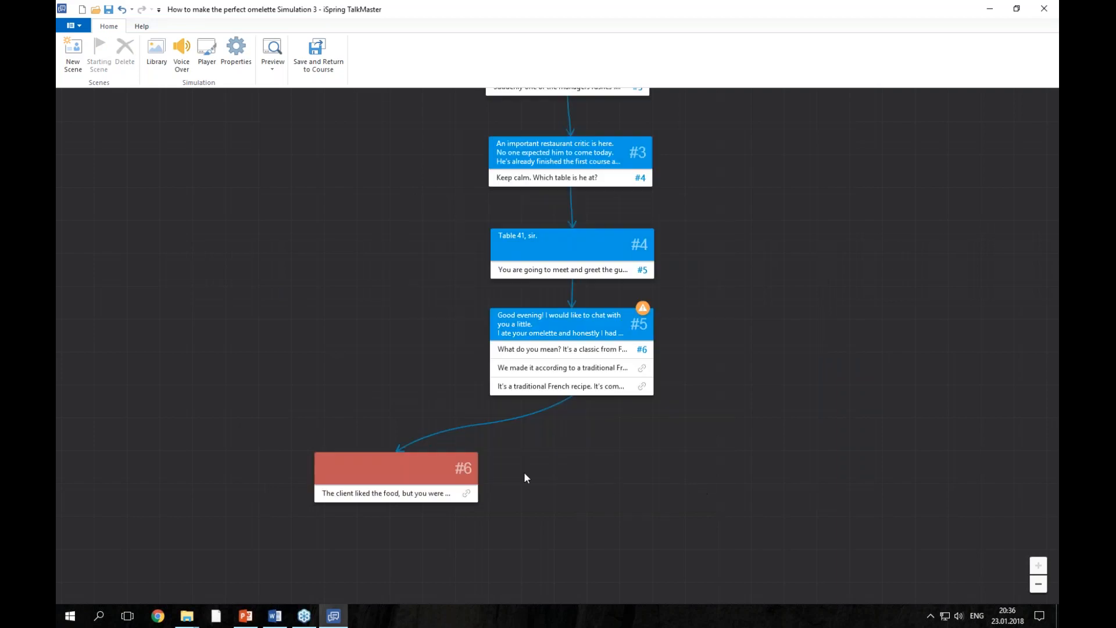
# Step: Link scene #6's message back to scene #5
pyautogui.click(467, 495)
pyautogui.moveTo(469, 499); pyautogui.dragTo(523, 333)
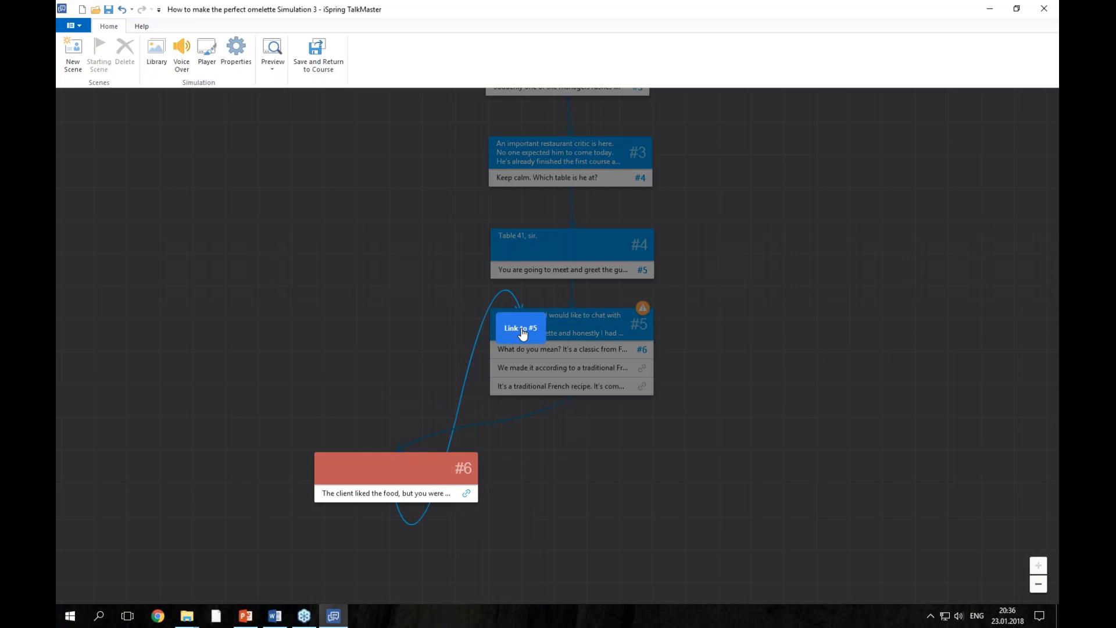
pyautogui.moveTo(523, 333); pyautogui.dragTo(531, 333)
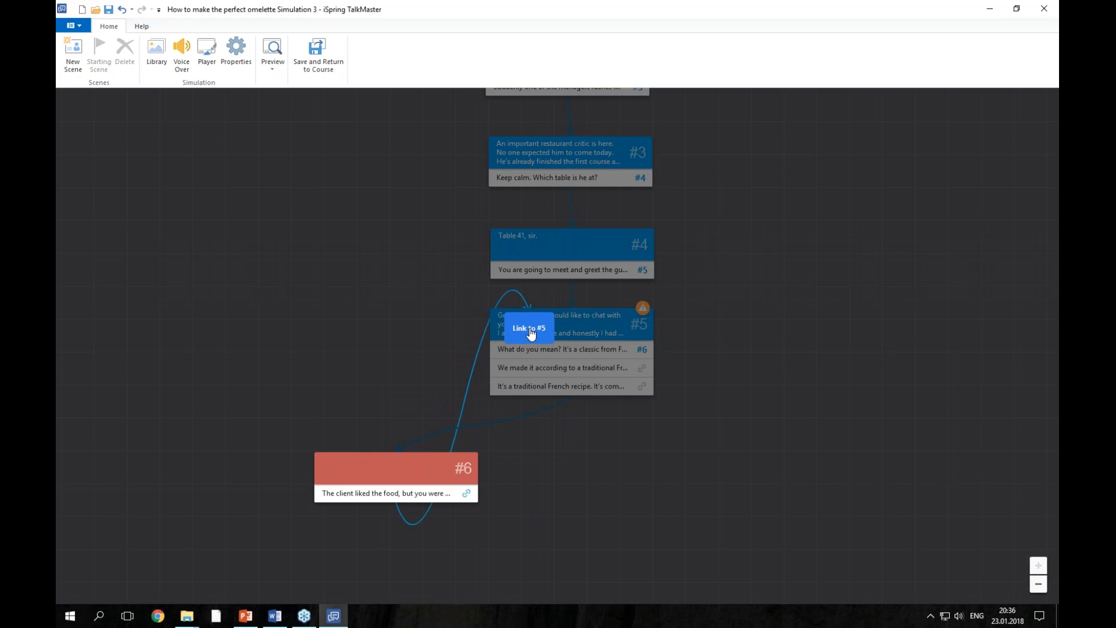
pyautogui.moveTo(531, 333); pyautogui.dragTo(531, 333)
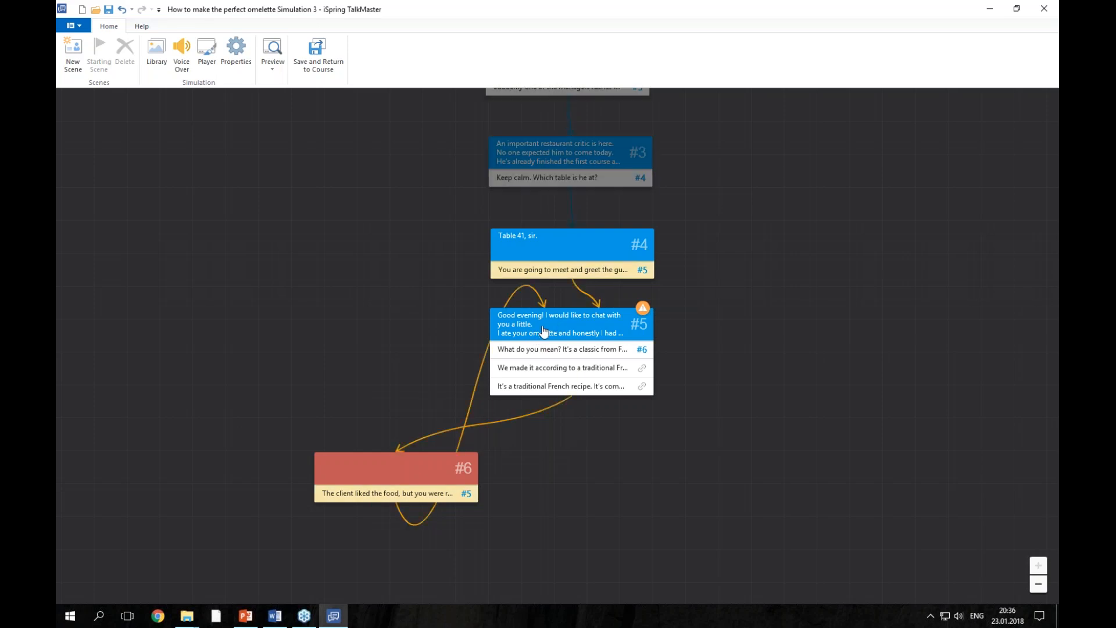
# Step: Preview from scene #5 again, choosing the first reply and continuing past scene #6's message, and close the preview and scene
pyautogui.doubleClick(544, 331)
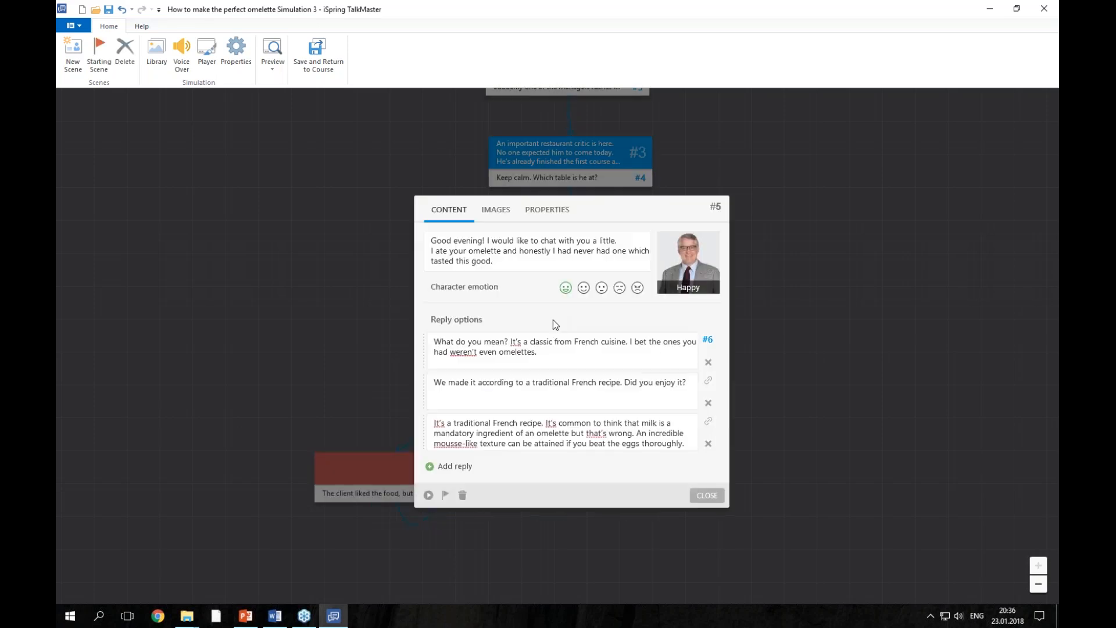
pyautogui.click(429, 495)
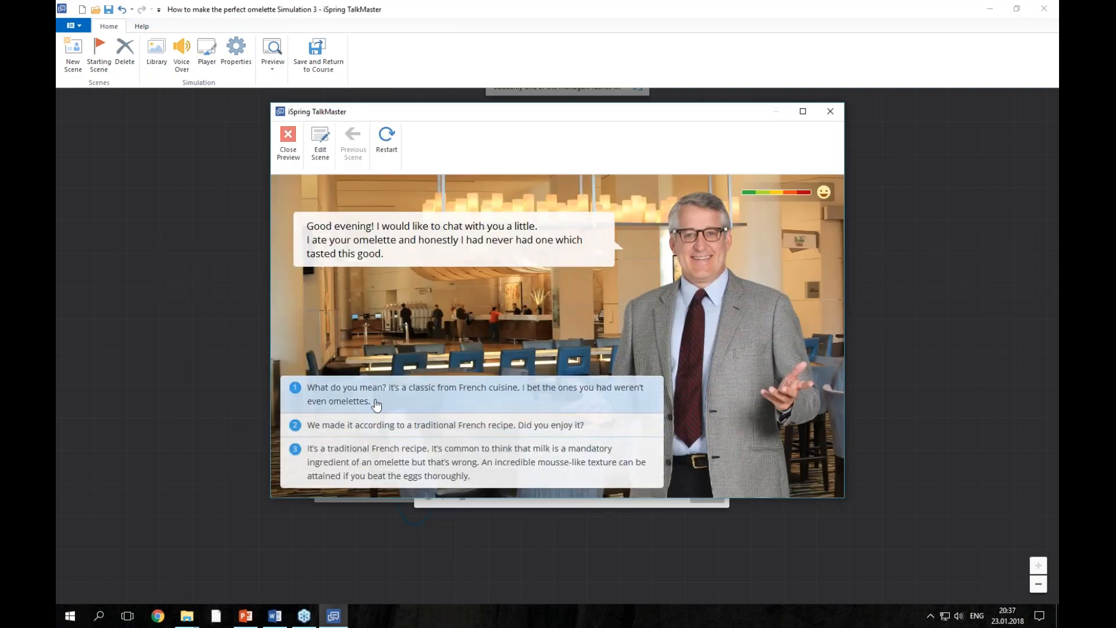
pyautogui.click(401, 400)
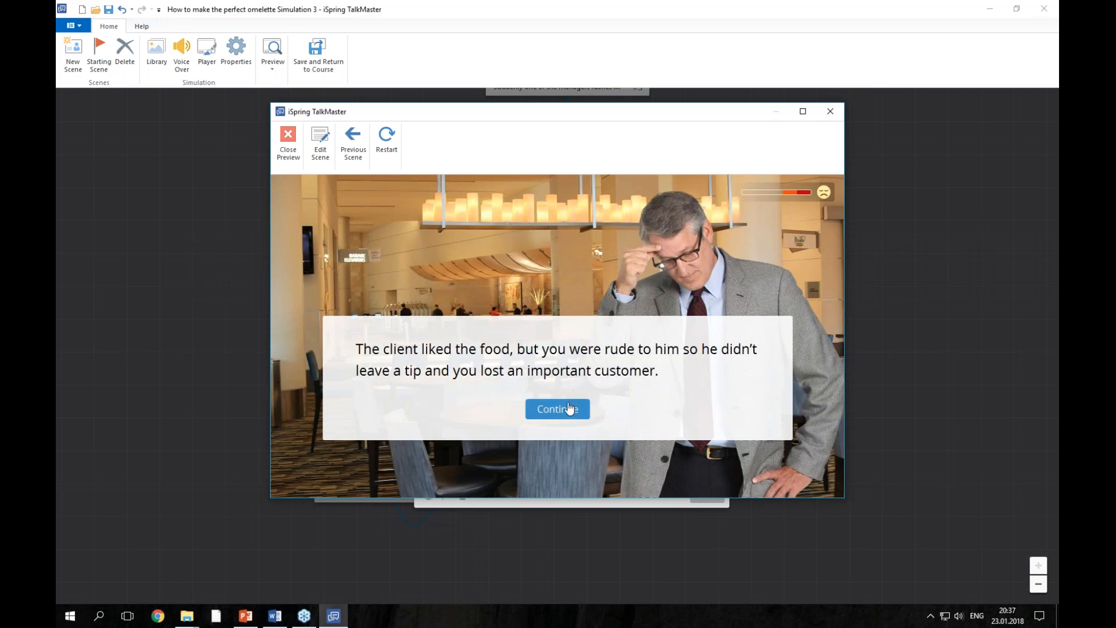
pyautogui.click(569, 409)
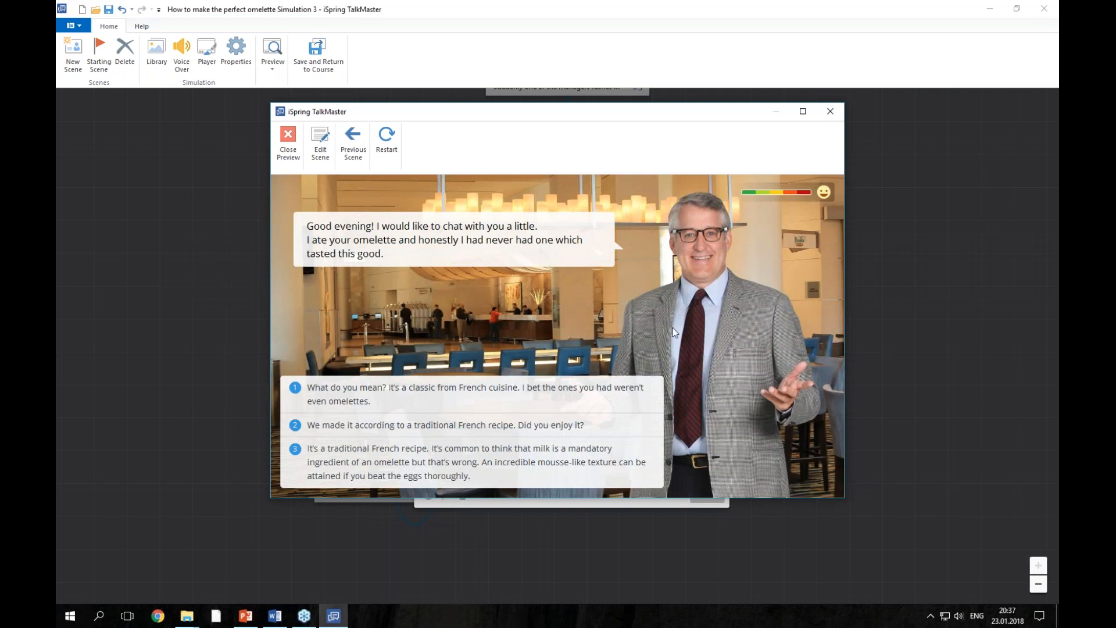
pyautogui.click(830, 111)
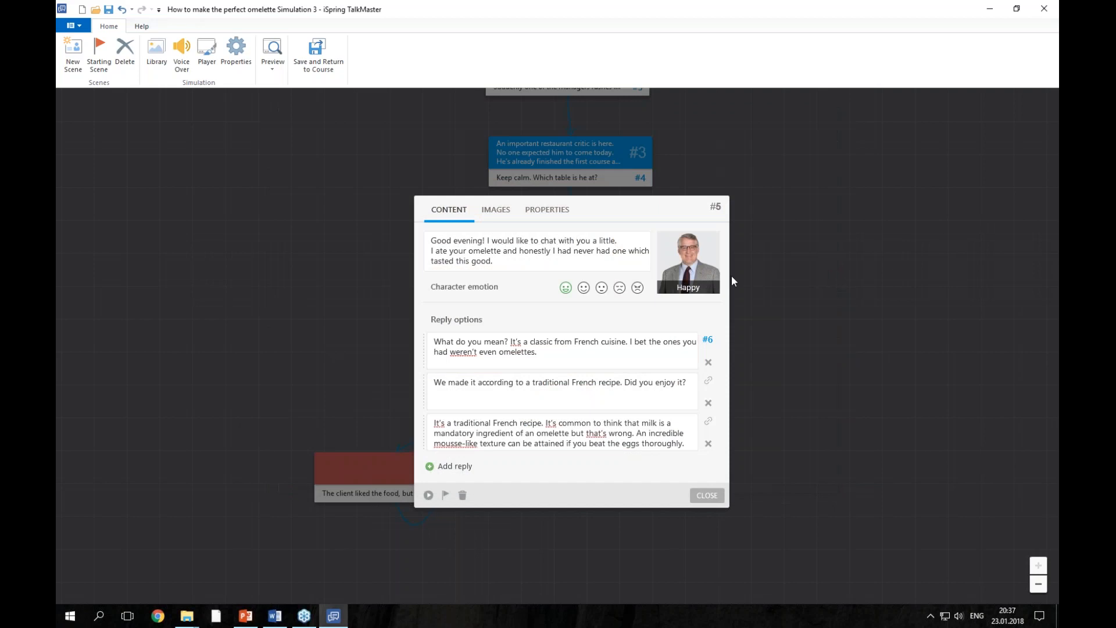
pyautogui.click(714, 493)
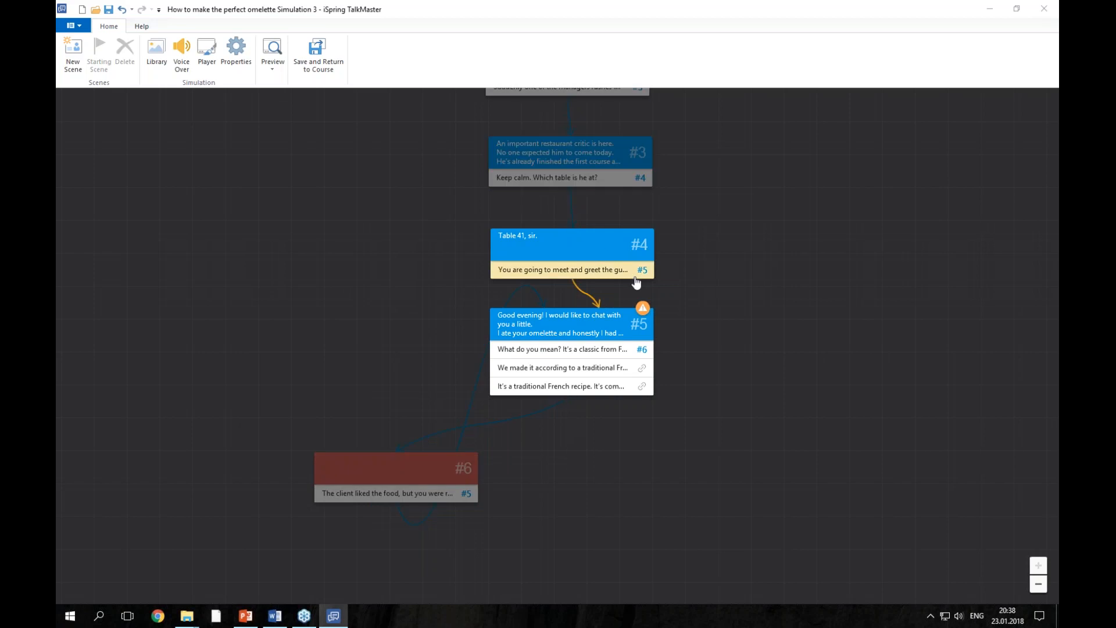
# Step: Create scene #7 from scene #5's third reply, with a red scene color and the Unhappy character emotion
pyautogui.moveTo(597, 321)
pyautogui.mouseDown()
pyautogui.moveTo(569, 331)
pyautogui.moveTo(591, 332)
pyautogui.mouseUp()
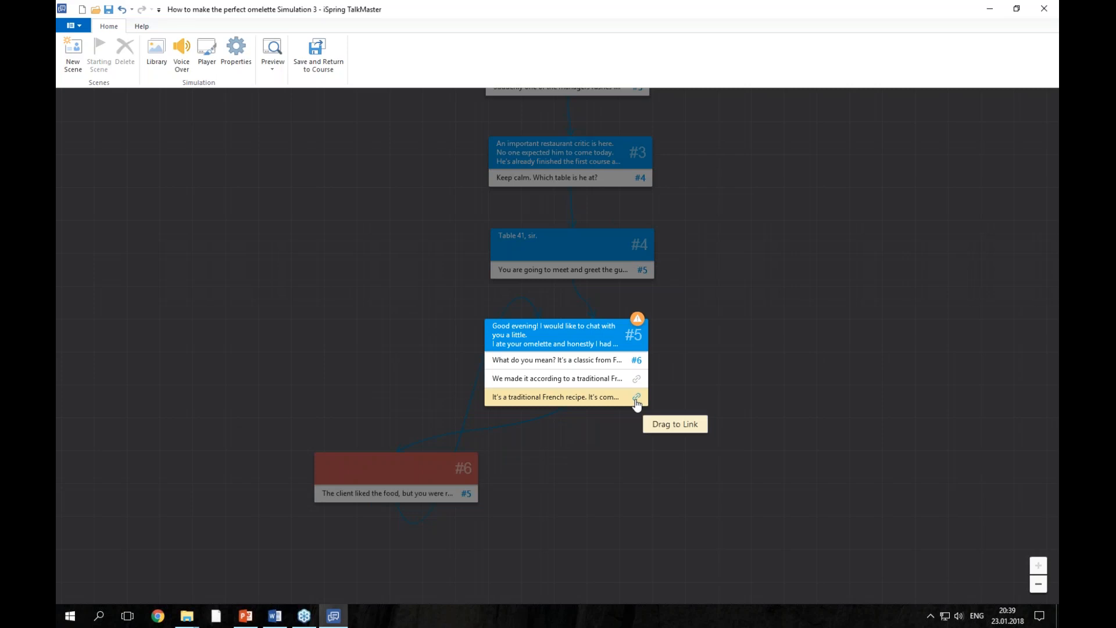
pyautogui.moveTo(637, 401); pyautogui.dragTo(831, 479)
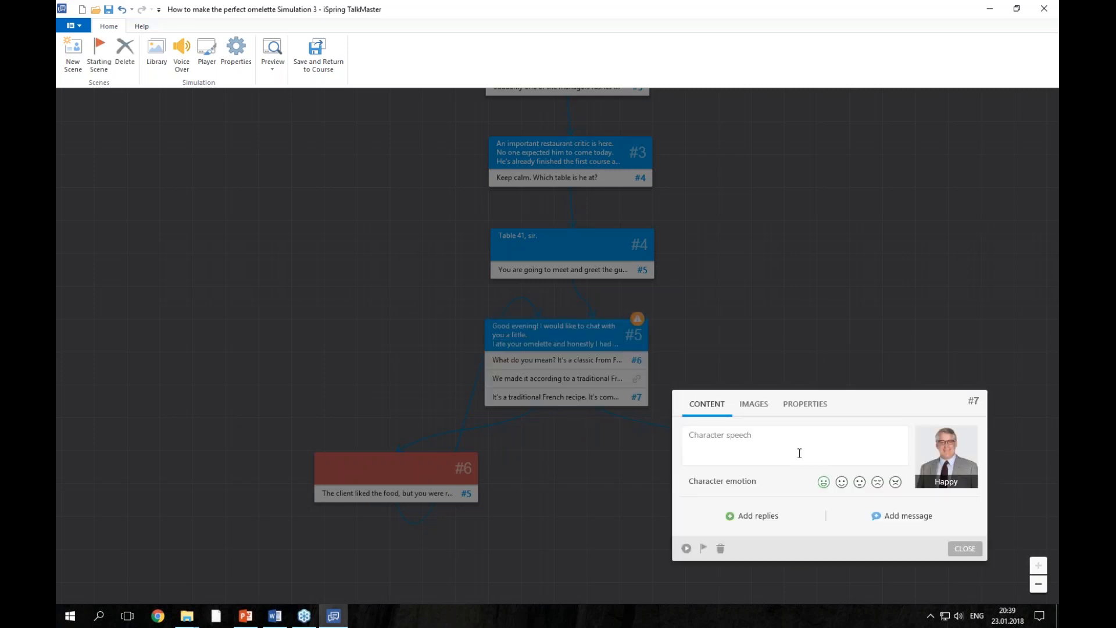
pyautogui.click(804, 406)
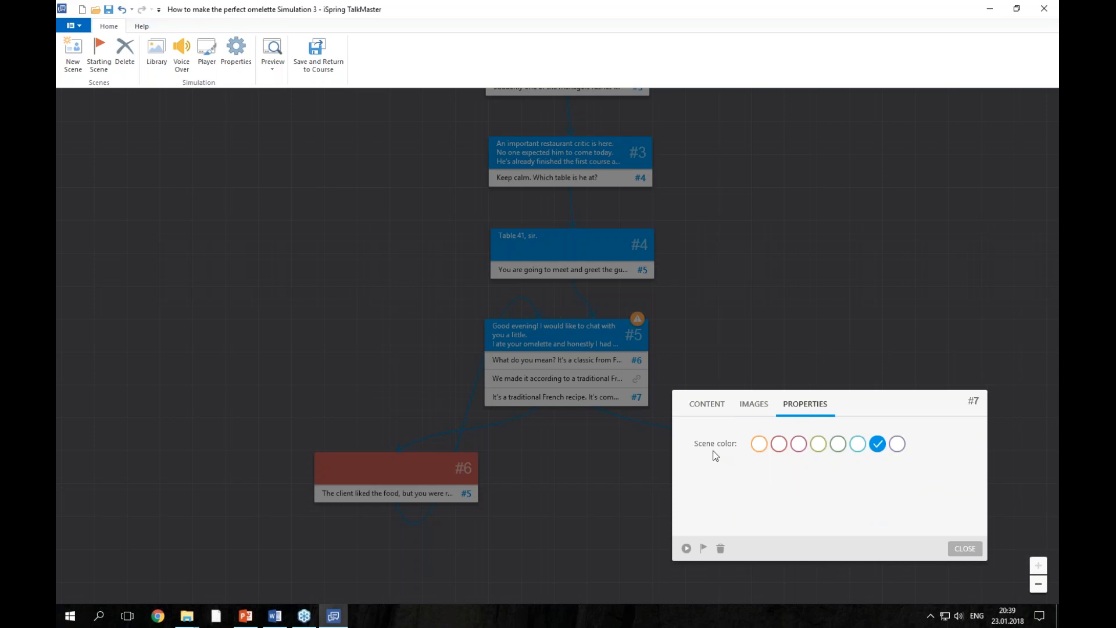
pyautogui.click(779, 444)
pyautogui.click(700, 406)
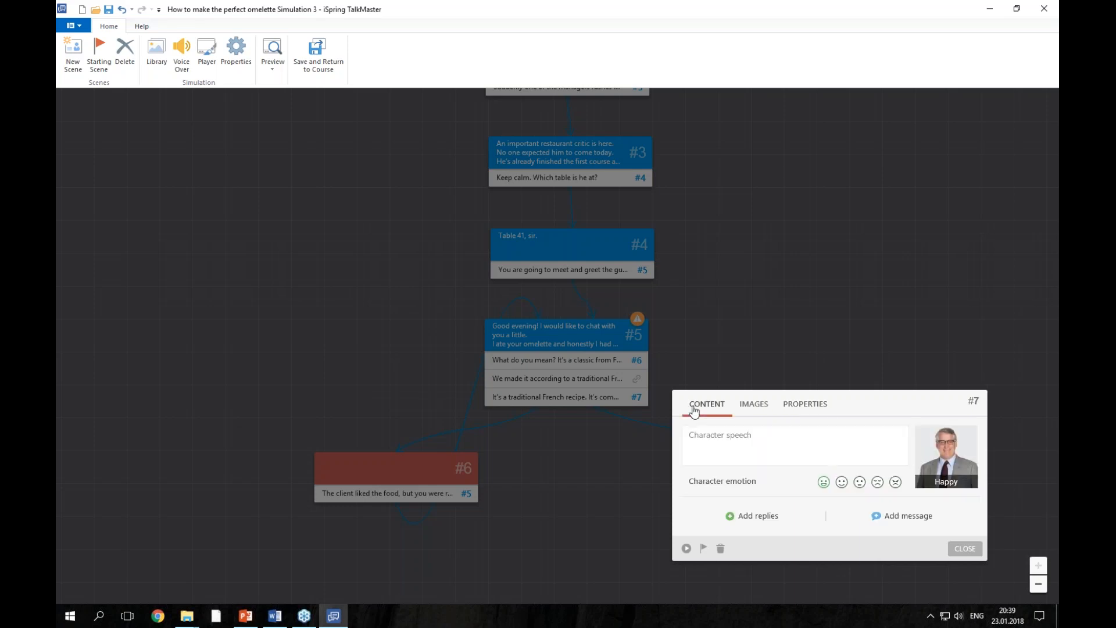
pyautogui.click(878, 488)
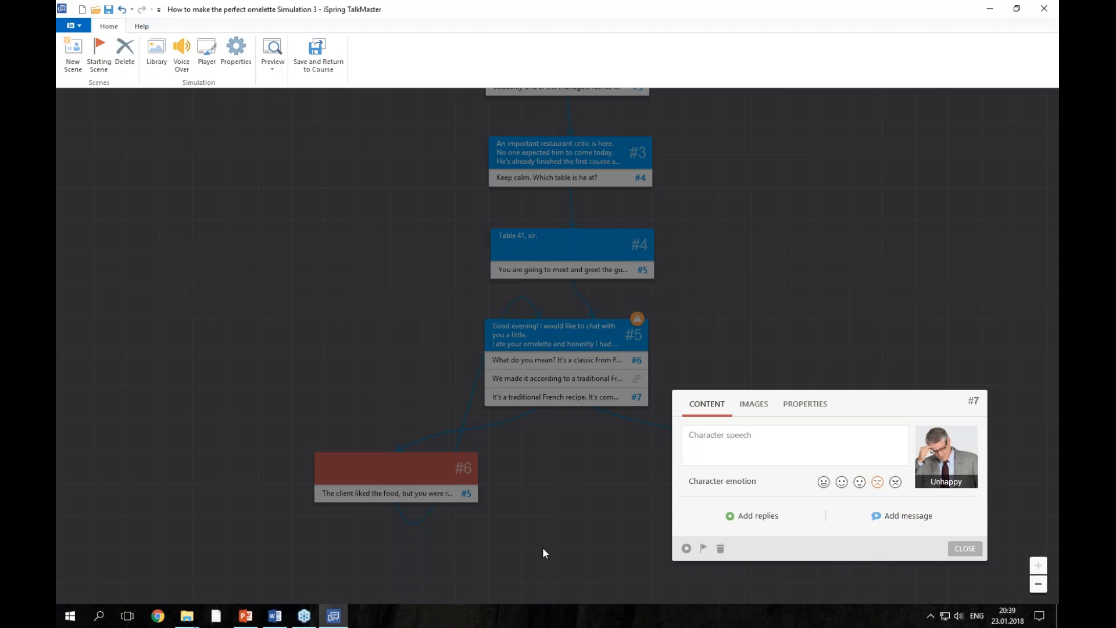
# Step: Fill scene #7's character speech with "OK, got it. I see you know your subject. Thanks!" copied from the Word script
pyautogui.click(275, 616)
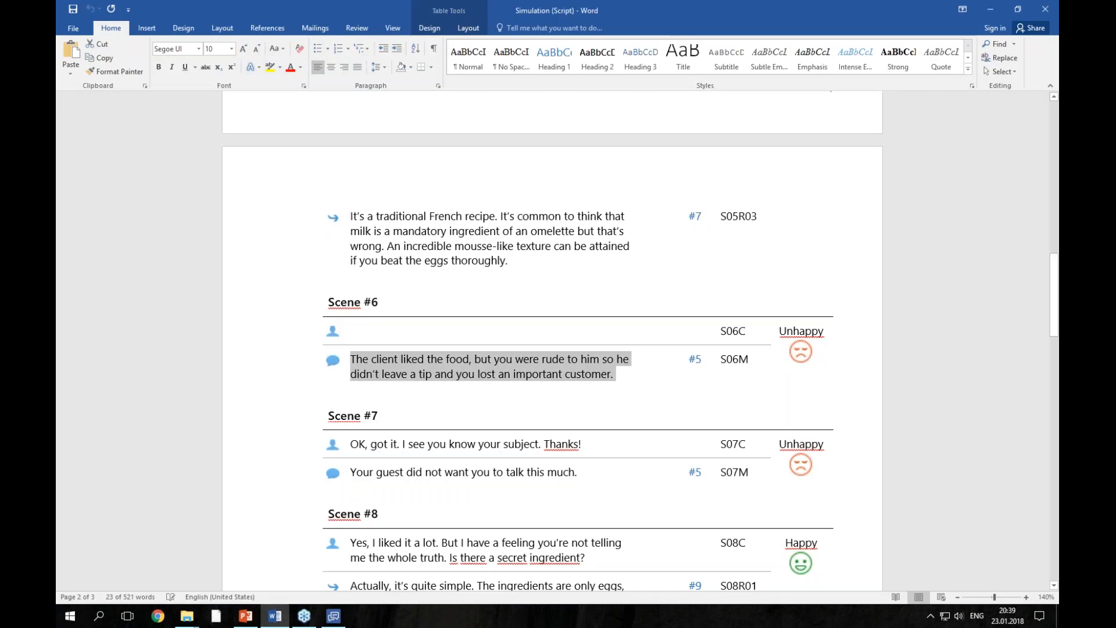
pyautogui.scroll(-3, 552, 343)
pyautogui.moveTo(581, 325); pyautogui.dragTo(350, 326)
pyautogui.hotkey('ctrl', 'c')
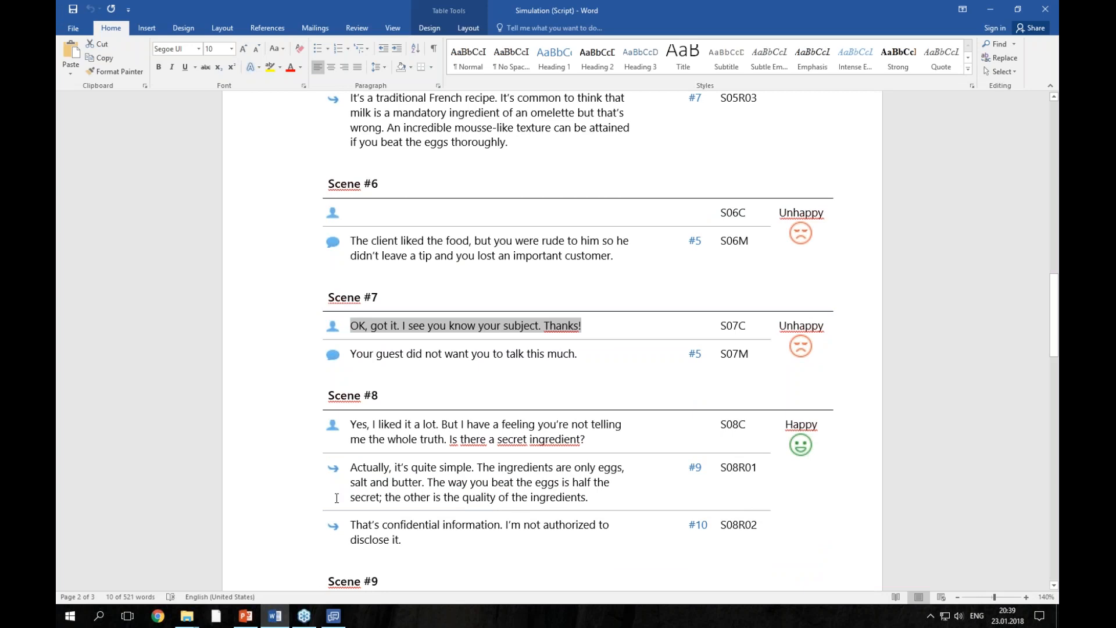
pyautogui.click(334, 616)
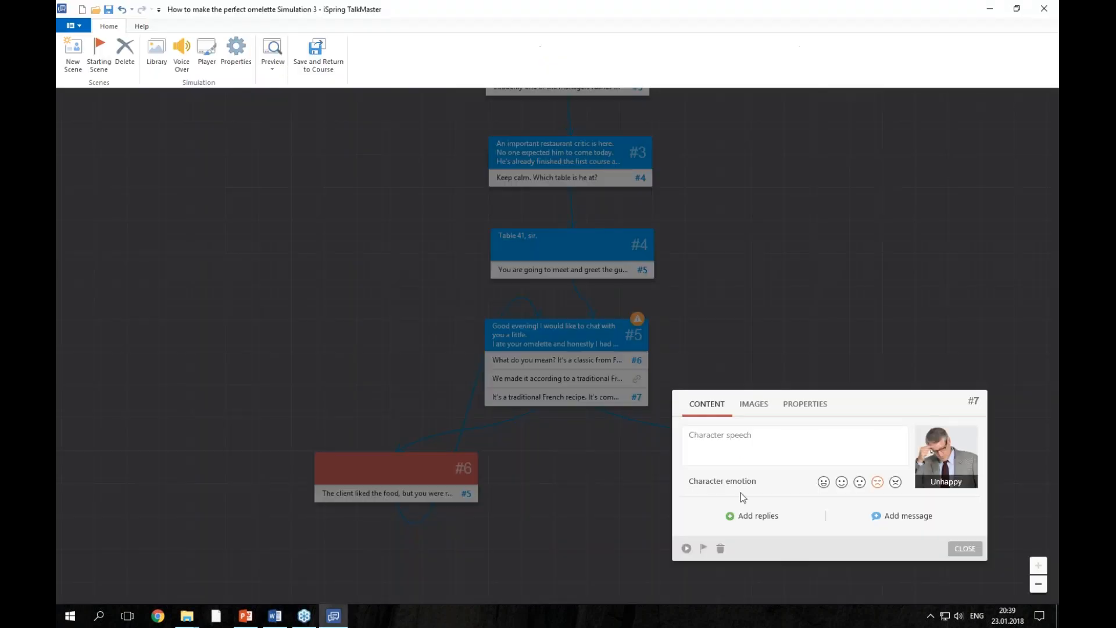
pyautogui.click(739, 454)
pyautogui.hotkey('ctrl', 'v')
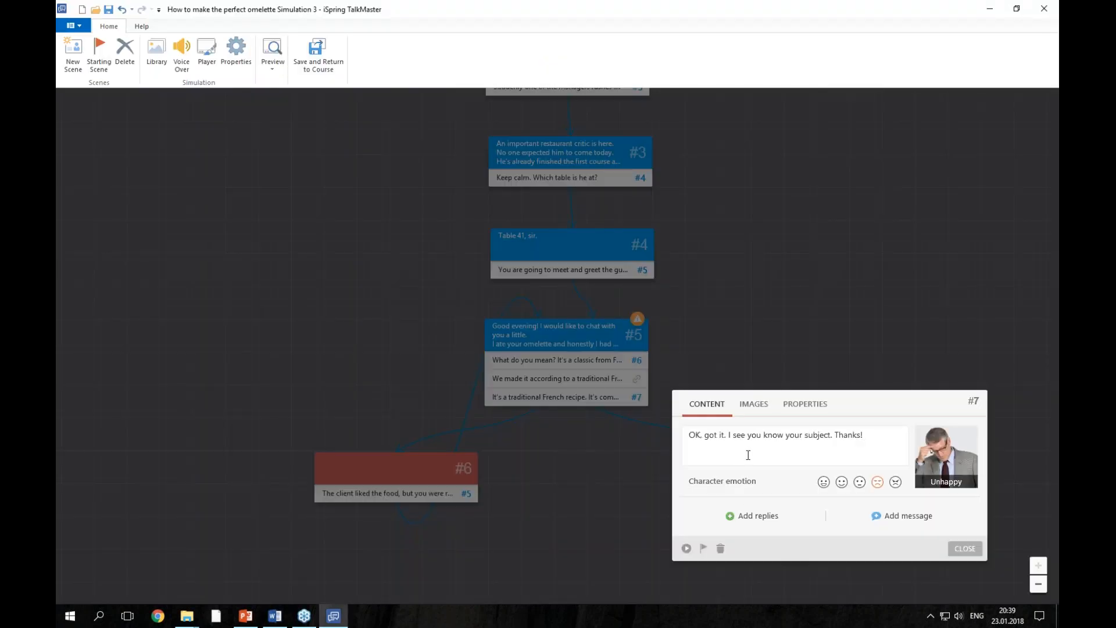
# Step: Add the message "Your guest did not want you to talk this much." from the Word script to scene #7, and close the scene
pyautogui.click(920, 517)
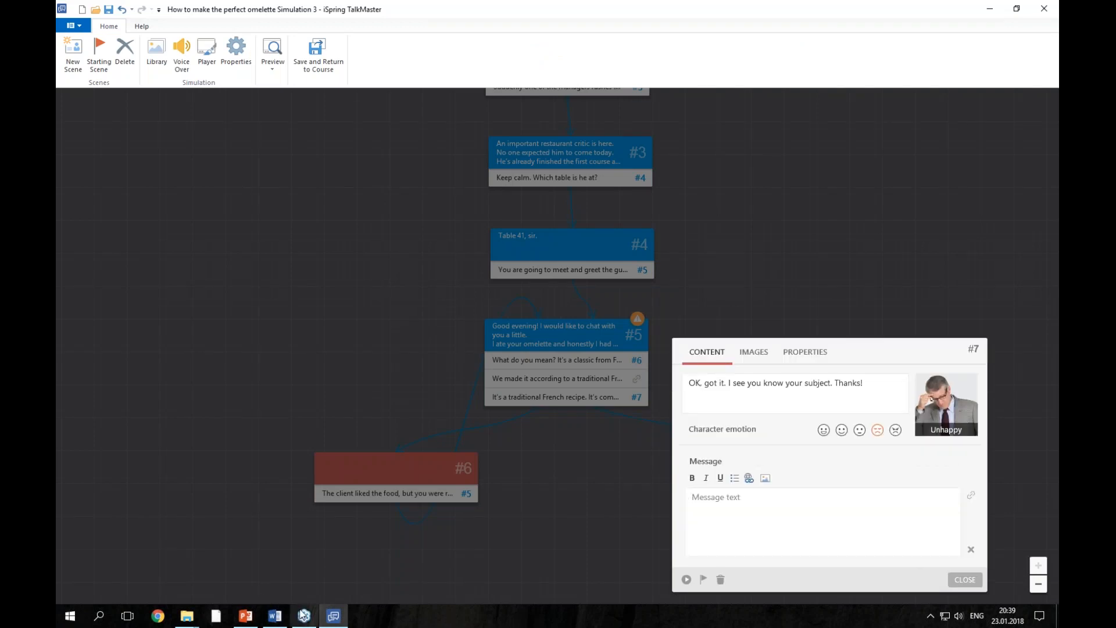
pyautogui.click(275, 616)
pyautogui.moveTo(581, 354); pyautogui.dragTo(360, 354)
pyautogui.hotkey('ctrl', 'c')
pyautogui.click(333, 616)
pyautogui.click(762, 508)
pyautogui.hotkey('ctrl', 'v')
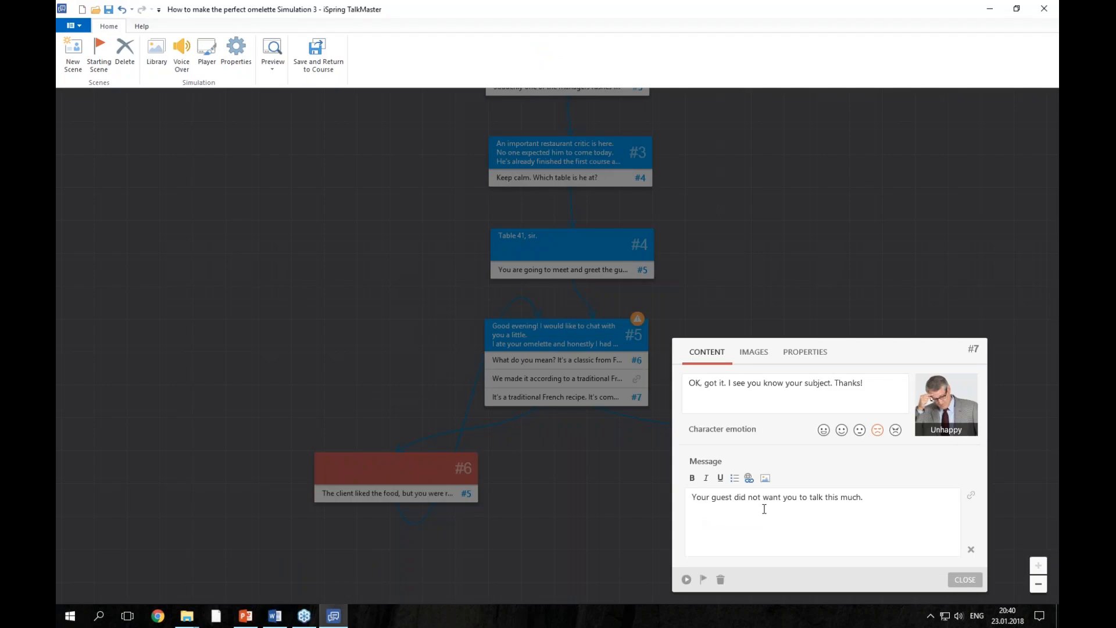
pyautogui.click(967, 581)
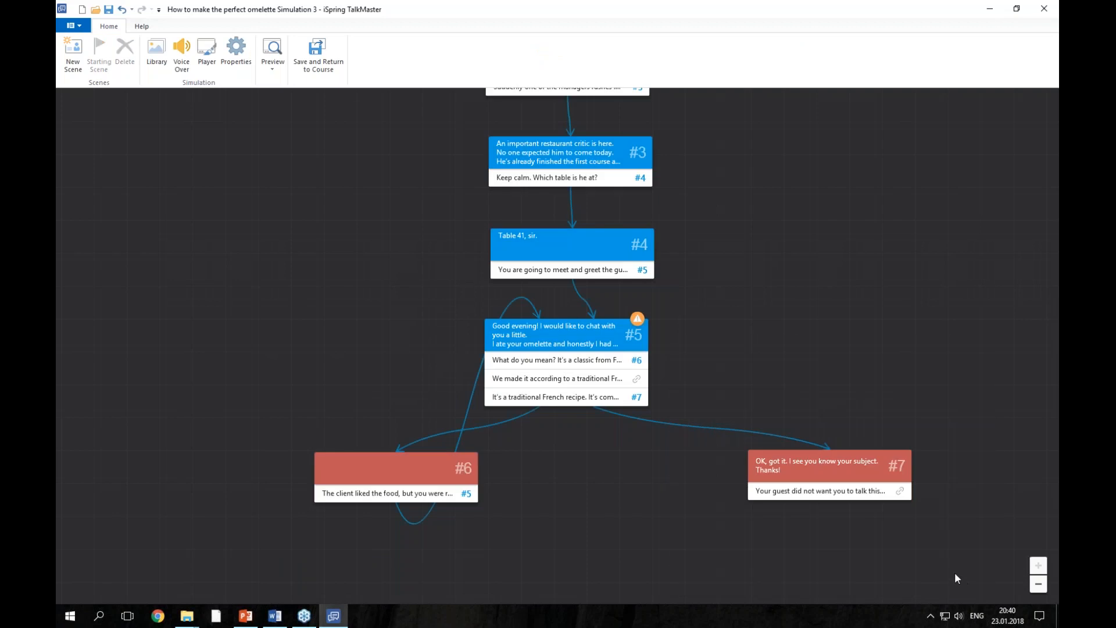
# Step: Move scene #7 closer to scene #5, level with scene #6, and link its message back to scene #5
pyautogui.moveTo(841, 471); pyautogui.dragTo(821, 464)
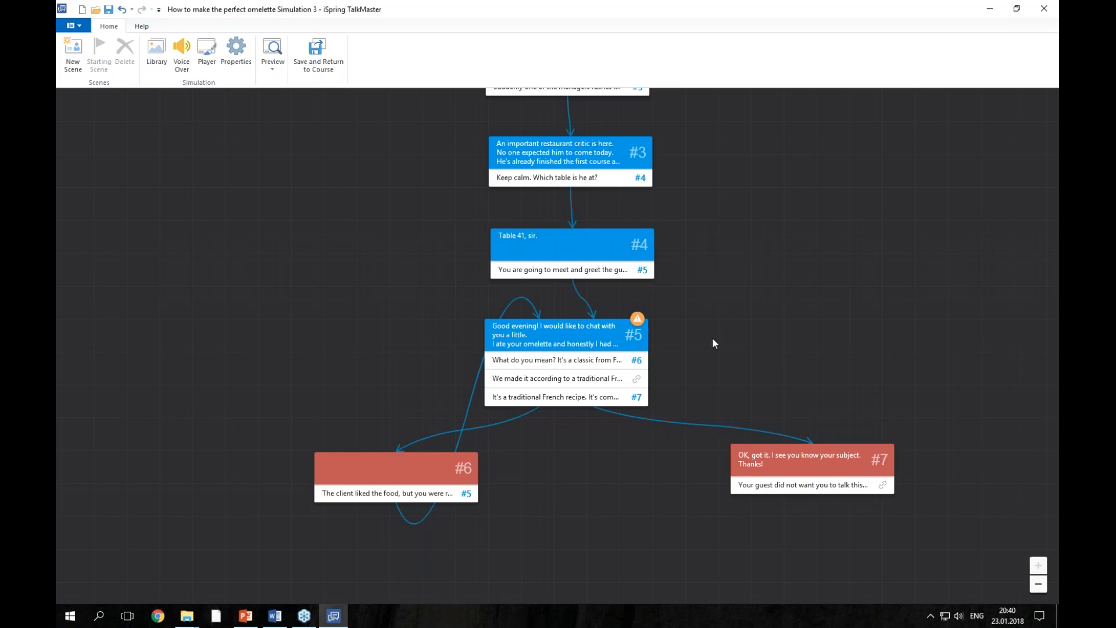
pyautogui.moveTo(831, 461); pyautogui.dragTo(756, 470)
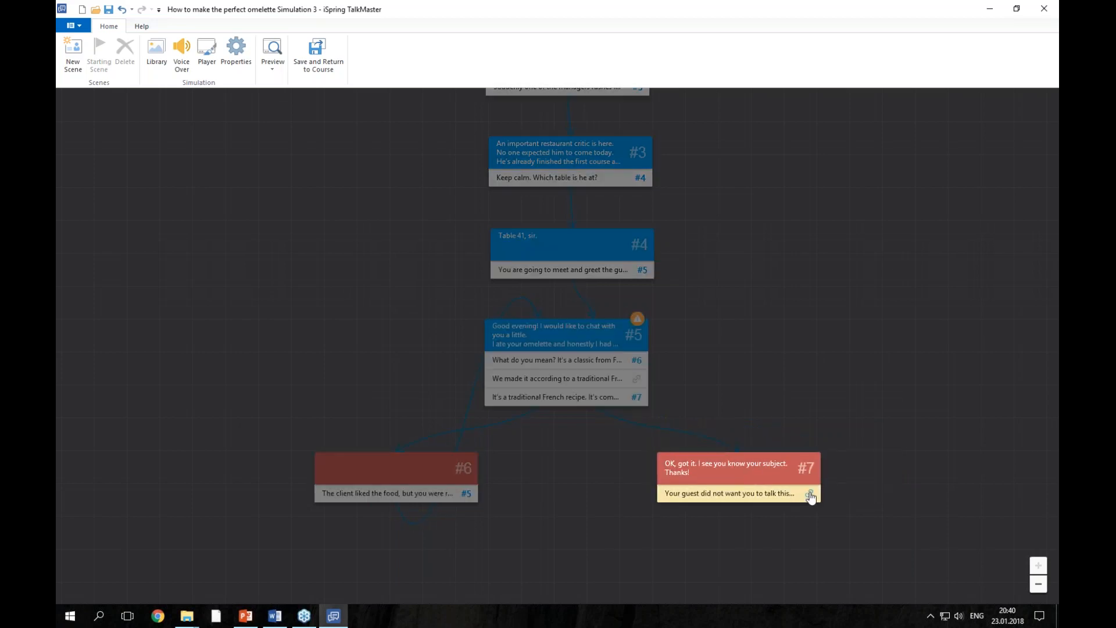
pyautogui.moveTo(810, 495); pyautogui.dragTo(589, 343)
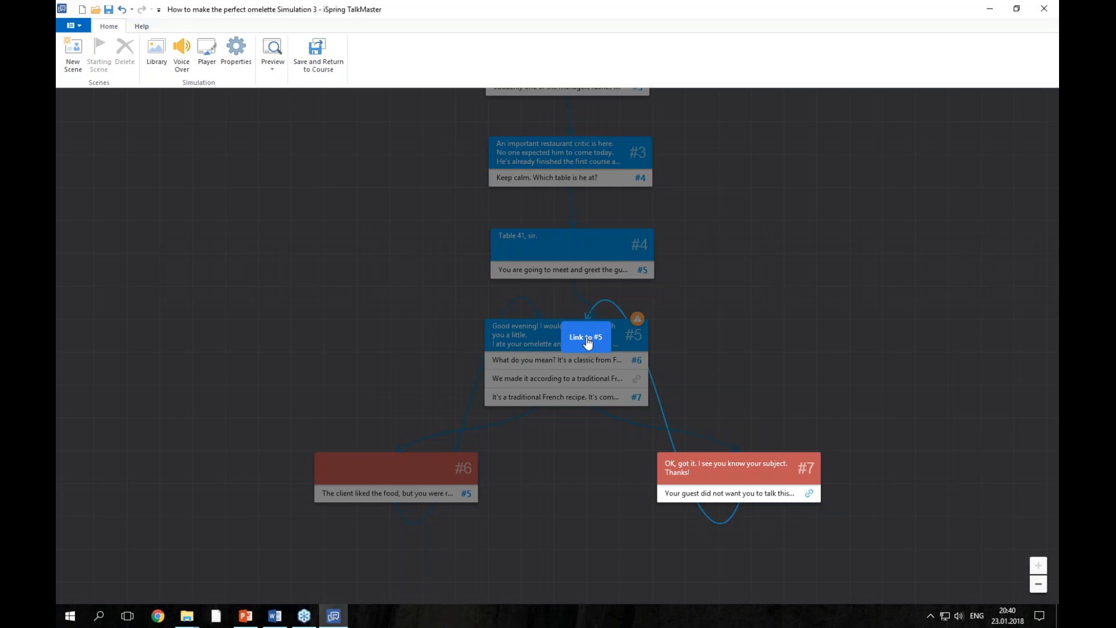
pyautogui.moveTo(588, 343); pyautogui.dragTo(588, 343)
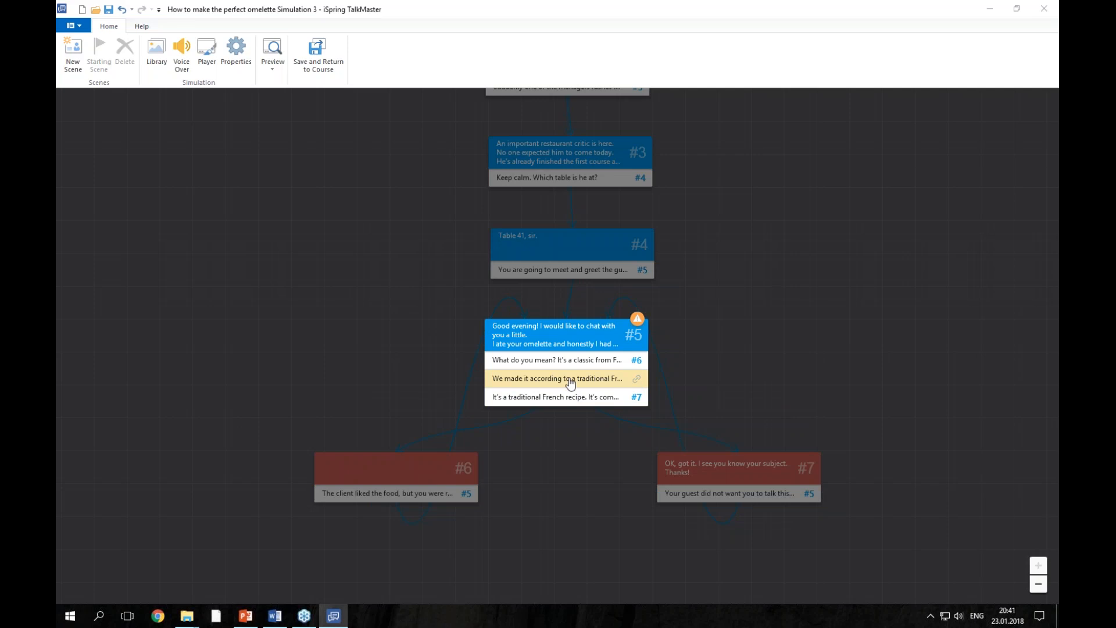
# Step: Create scene #8 from scene #5's second reply and fill its character speech with the script text beginning "Yes, I liked it a lot"
pyautogui.moveTo(637, 379)
pyautogui.mouseDown()
pyautogui.moveTo(653, 391)
pyautogui.moveTo(655, 415)
pyautogui.moveTo(639, 447)
pyautogui.moveTo(577, 493)
pyautogui.moveTo(569, 542)
pyautogui.mouseUp()
pyautogui.click(569, 542)
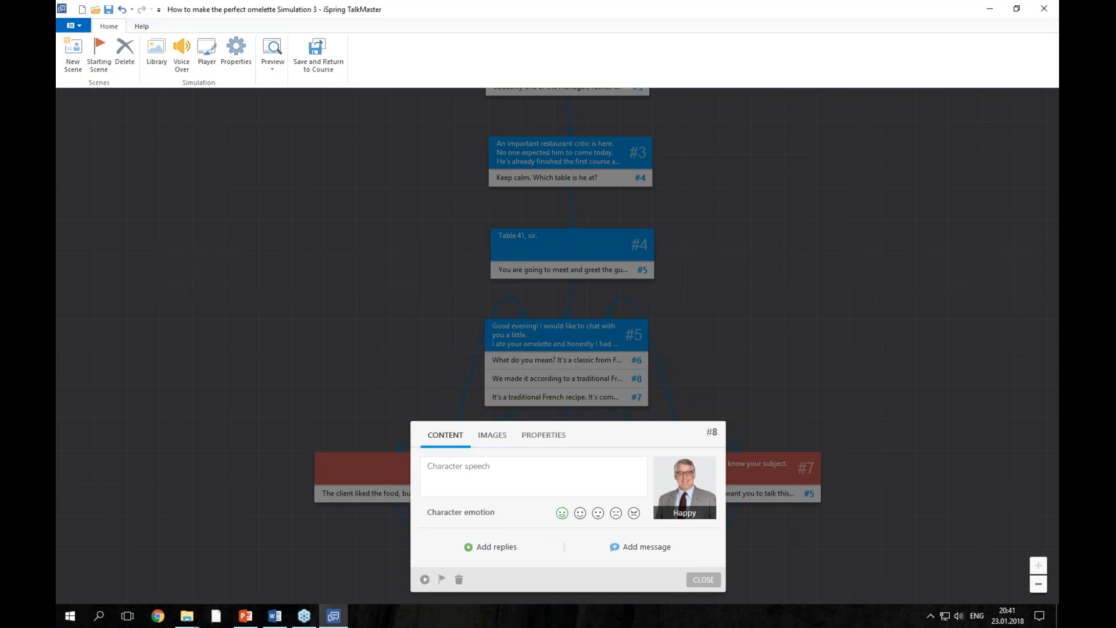
pyautogui.click(269, 620)
pyautogui.scroll(-2, 336, 426)
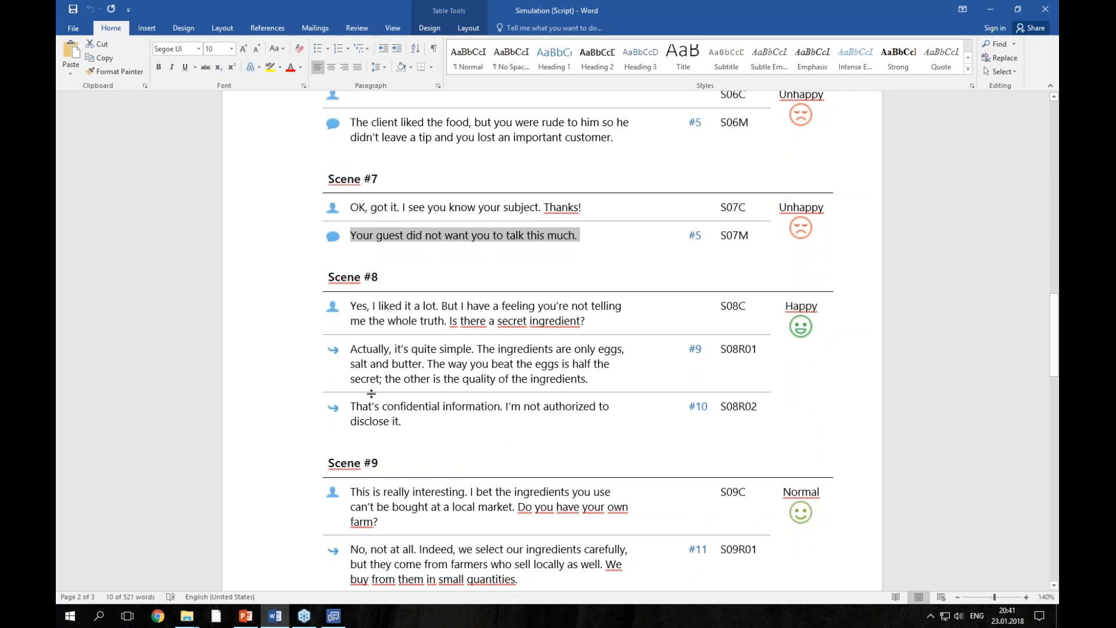
pyautogui.moveTo(609, 319); pyautogui.dragTo(349, 311)
pyautogui.hotkey('ctrl', 'c')
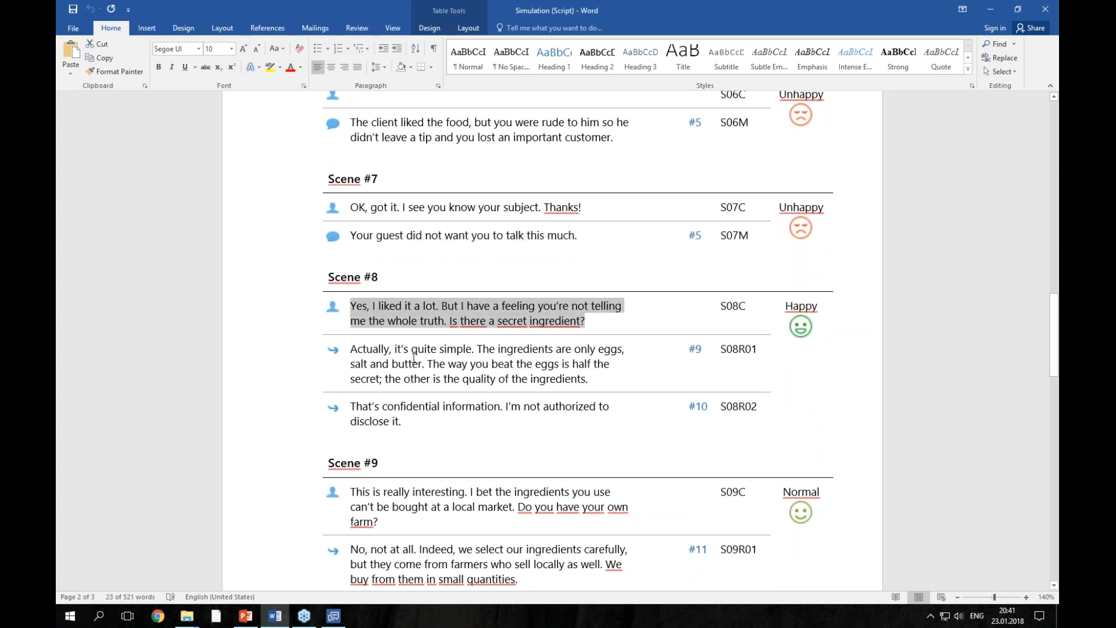
pyautogui.click(333, 616)
pyautogui.hotkey('ctrl', 'v')
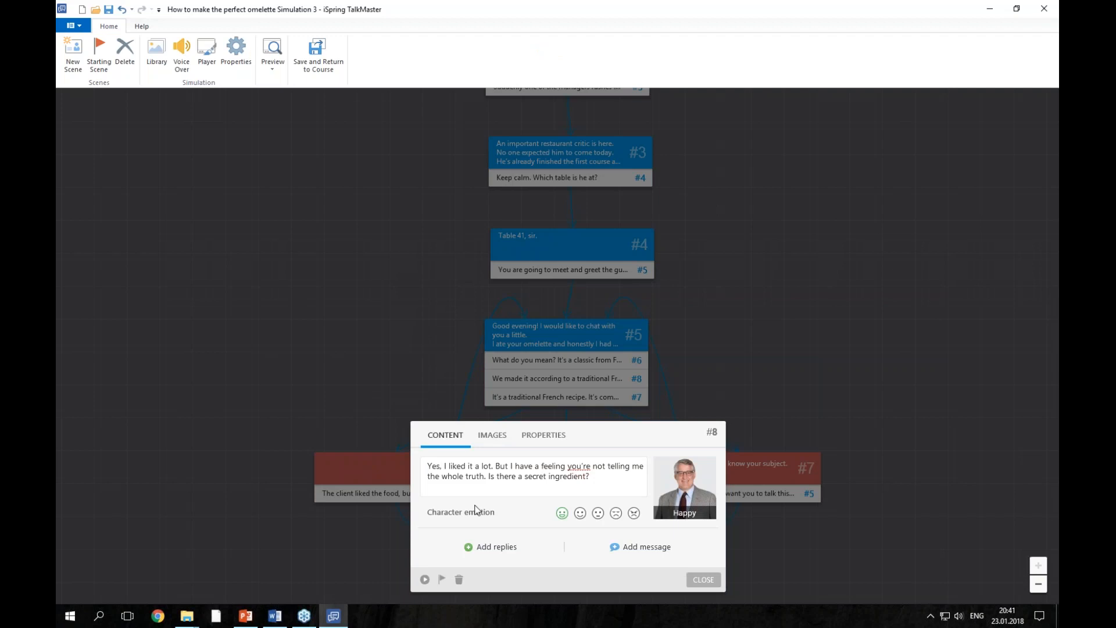
# Step: Add two reply options to scene #8 and fill the first with the Word script text beginning "Actually, it's quite simple"
pyautogui.click(275, 616)
pyautogui.tripleClick(512, 368)
pyautogui.hotkey('ctrl', 'c')
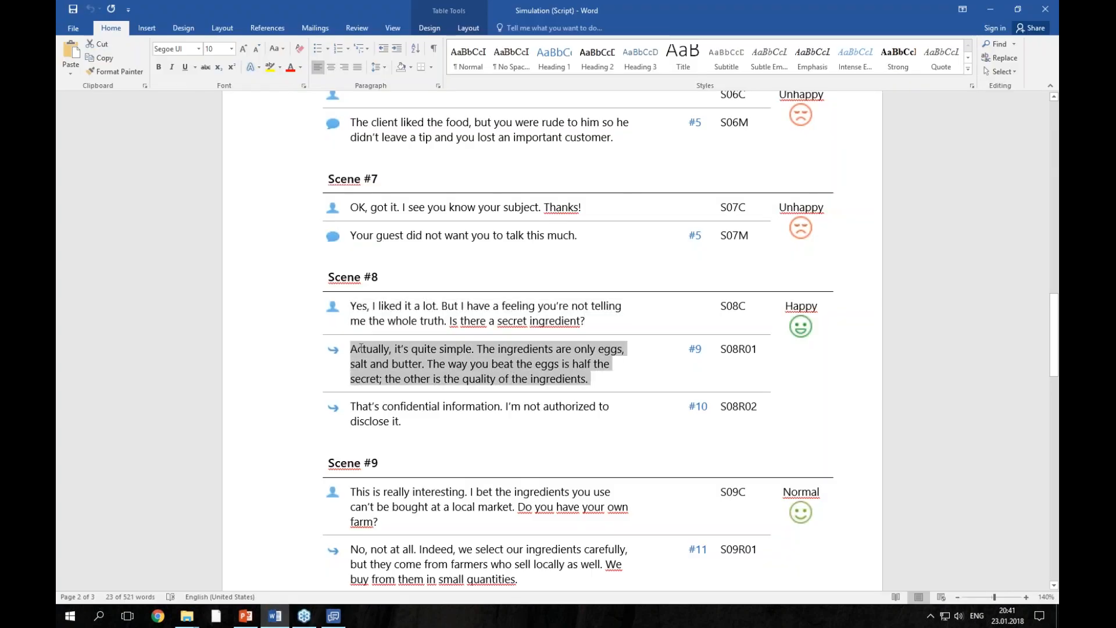
pyautogui.click(333, 616)
pyautogui.click(494, 553)
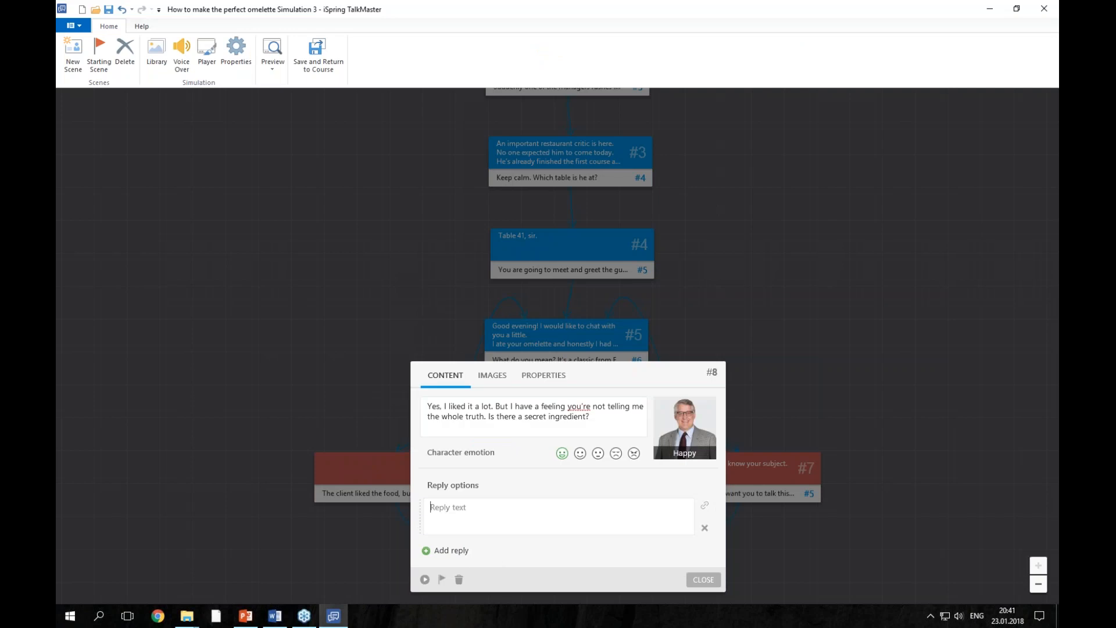
pyautogui.click(456, 551)
pyautogui.click(480, 479)
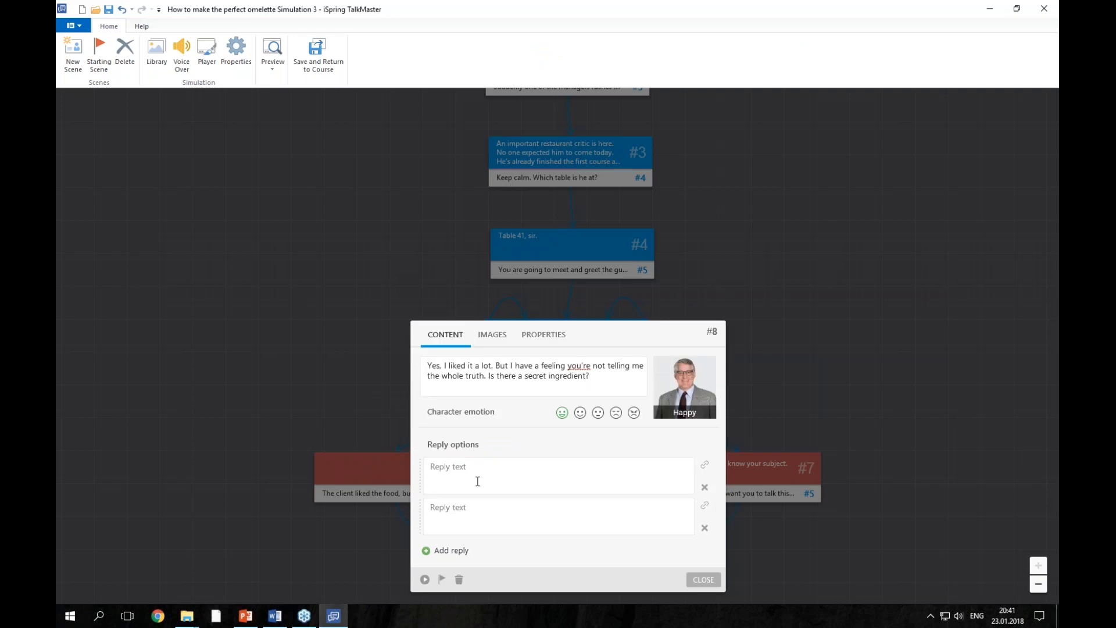
pyautogui.hotkey('ctrl', 'v')
# Step: Fill scene #8's second reply with "That's confidential information. I'm not authorized to disclose it." from the Word script, and close the scene
pyautogui.click(285, 618)
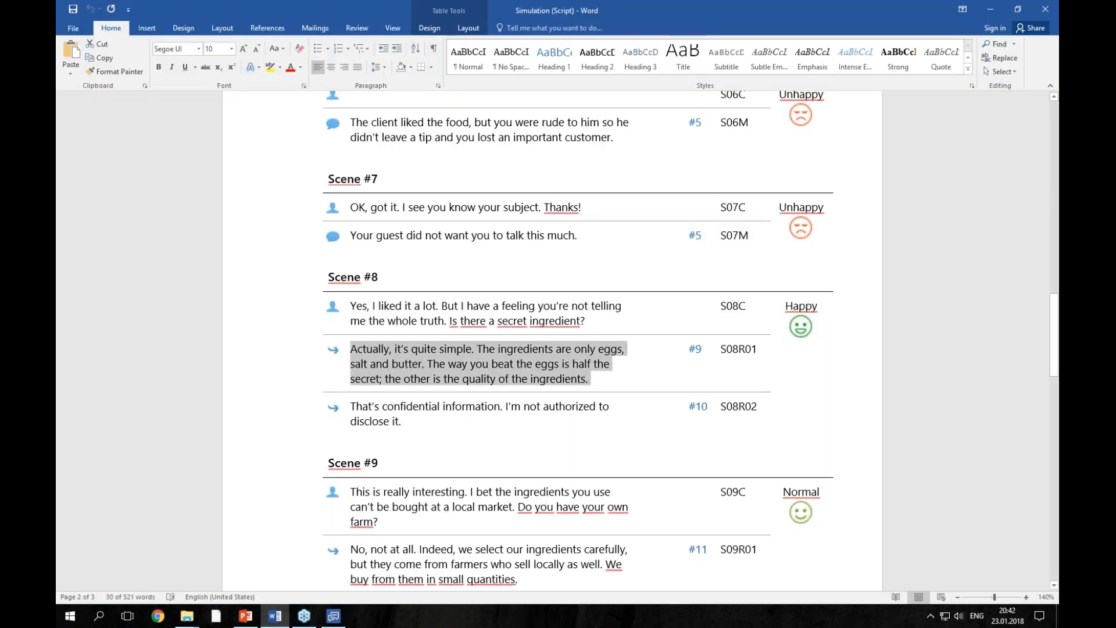
pyautogui.moveTo(415, 423); pyautogui.dragTo(351, 407)
pyautogui.hotkey('ctrl', 'c')
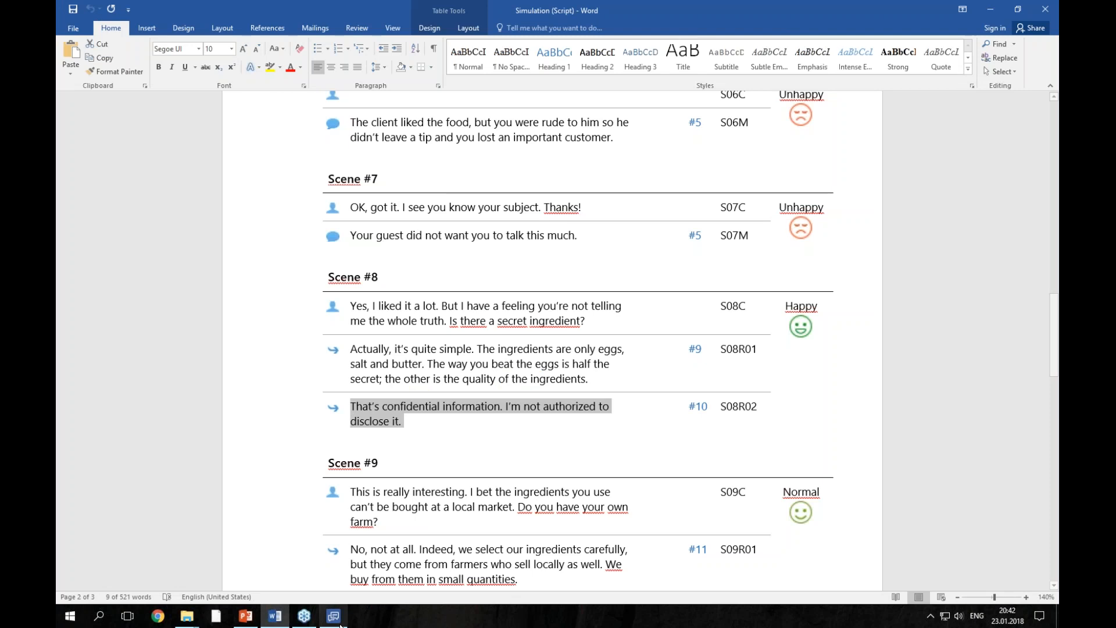
pyautogui.click(334, 617)
pyautogui.click(527, 512)
pyautogui.hotkey('ctrl', 'v')
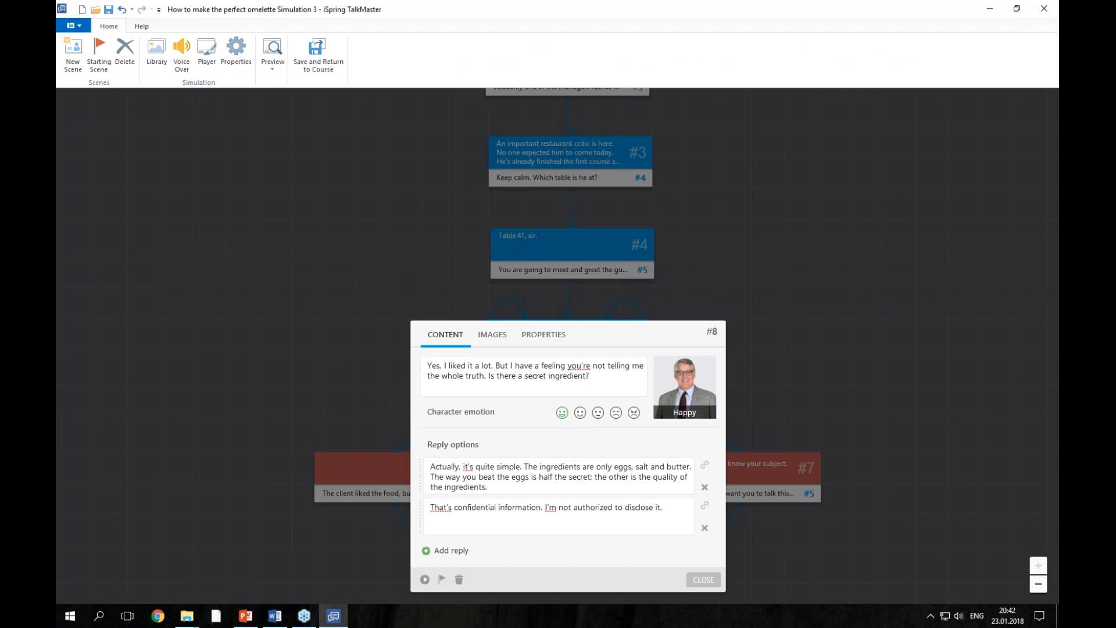
pyautogui.click(704, 580)
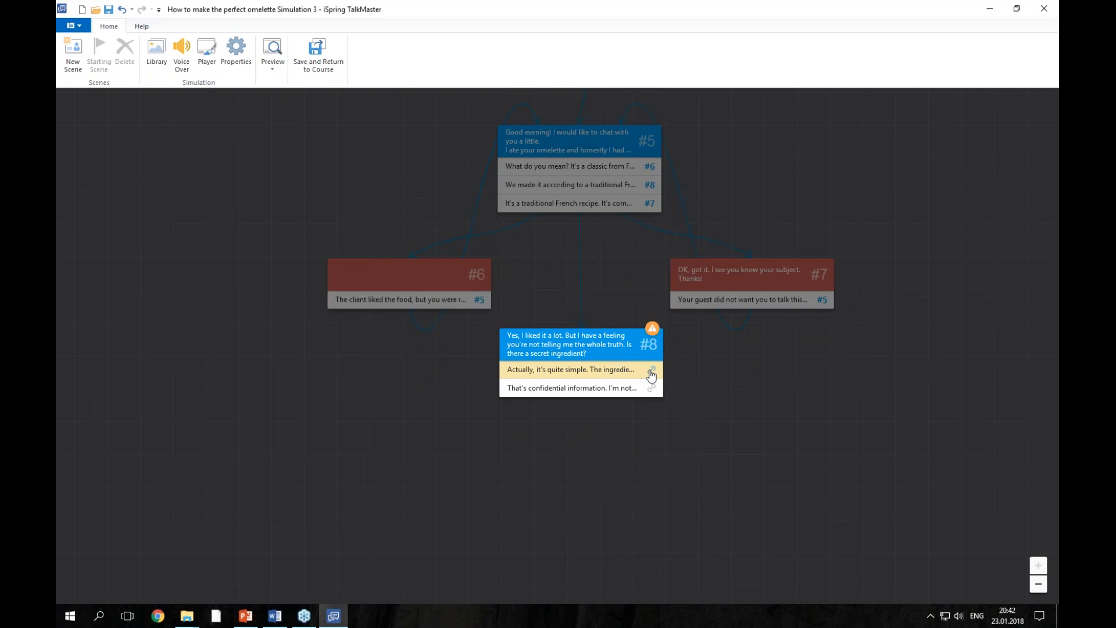
# Step: Create scene #9 from scene #8's first reply and fill its character speech with the script text beginning "This is really interesting"
pyautogui.moveTo(652, 375); pyautogui.dragTo(428, 464)
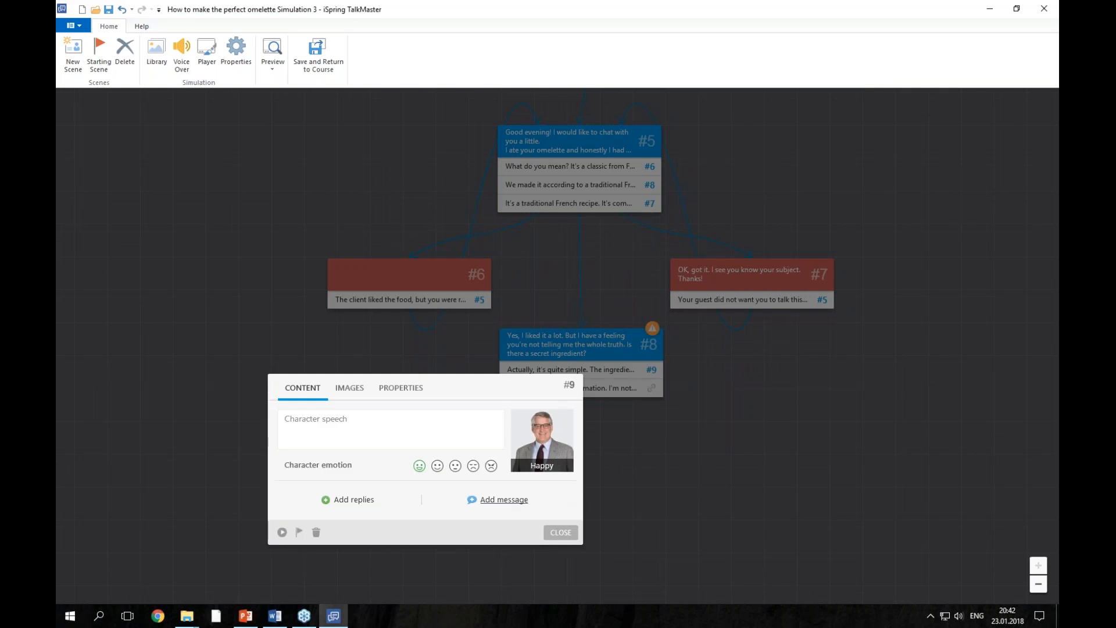
pyautogui.click(275, 616)
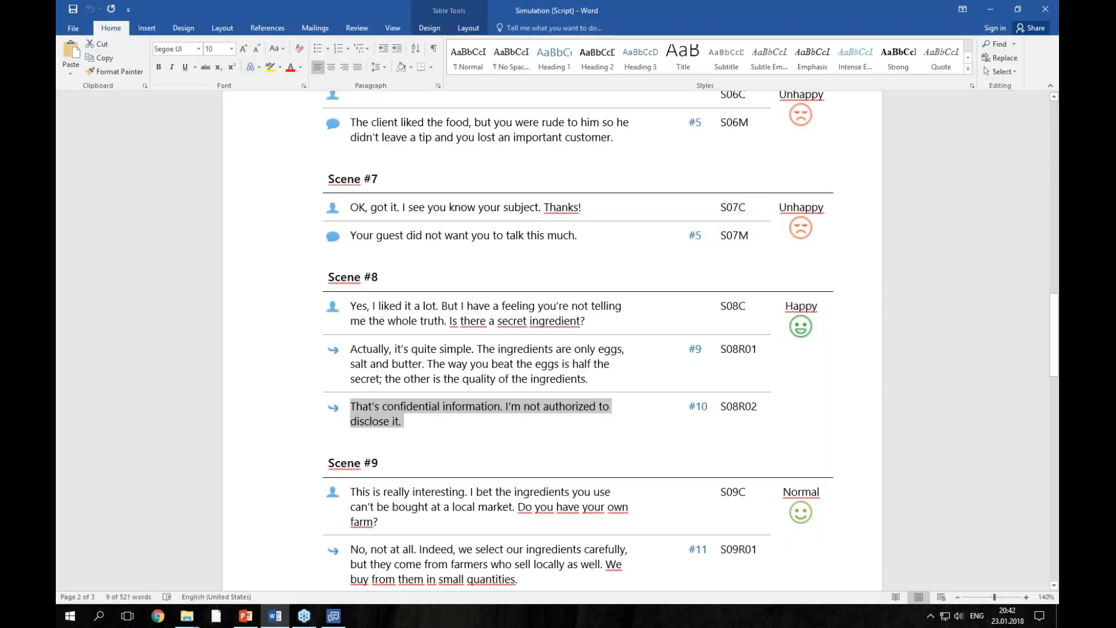
pyautogui.scroll(-2, 558, 343)
pyautogui.scroll(-2, 372, 372)
pyautogui.moveTo(389, 363); pyautogui.dragTo(360, 340)
pyautogui.hotkey('ctrl', 'c')
pyautogui.click(334, 616)
pyautogui.click(367, 430)
pyautogui.hotkey('ctrl', 'v')
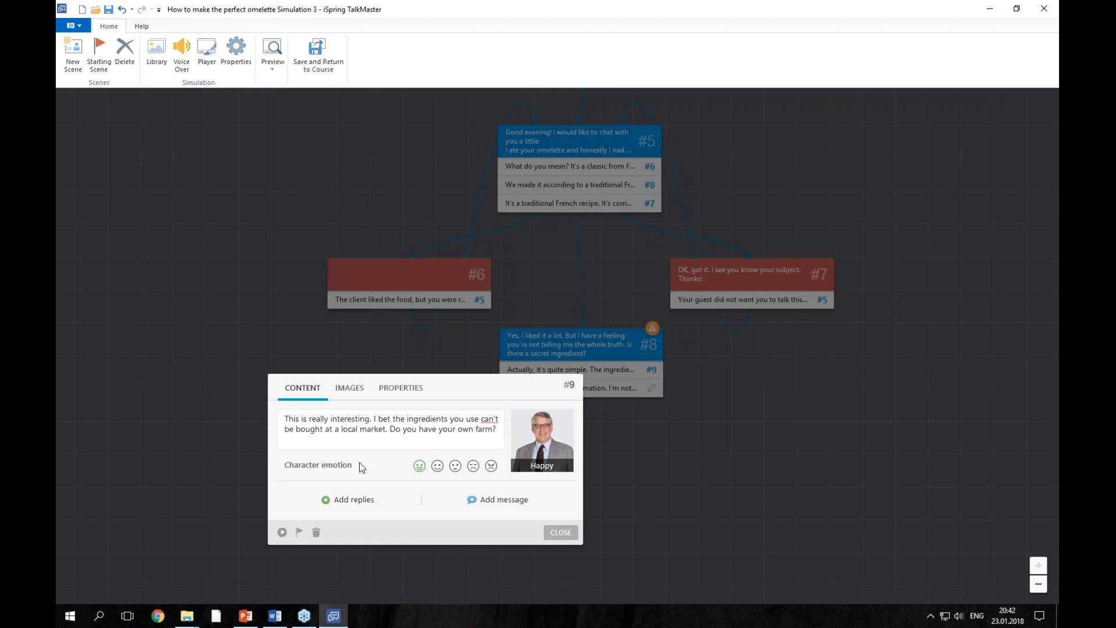
# Step: Add two reply options to scene #9 and fill the first with the script text beginning "No, not at all. Indeed, we select our ingredients carefully"
pyautogui.click(356, 499)
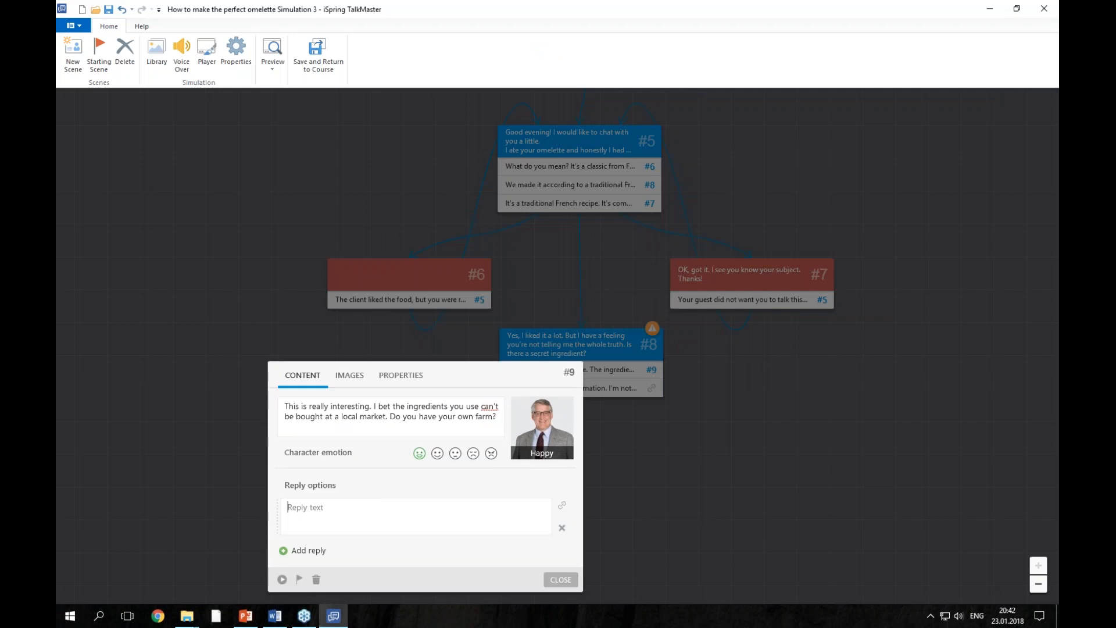
pyautogui.click(317, 551)
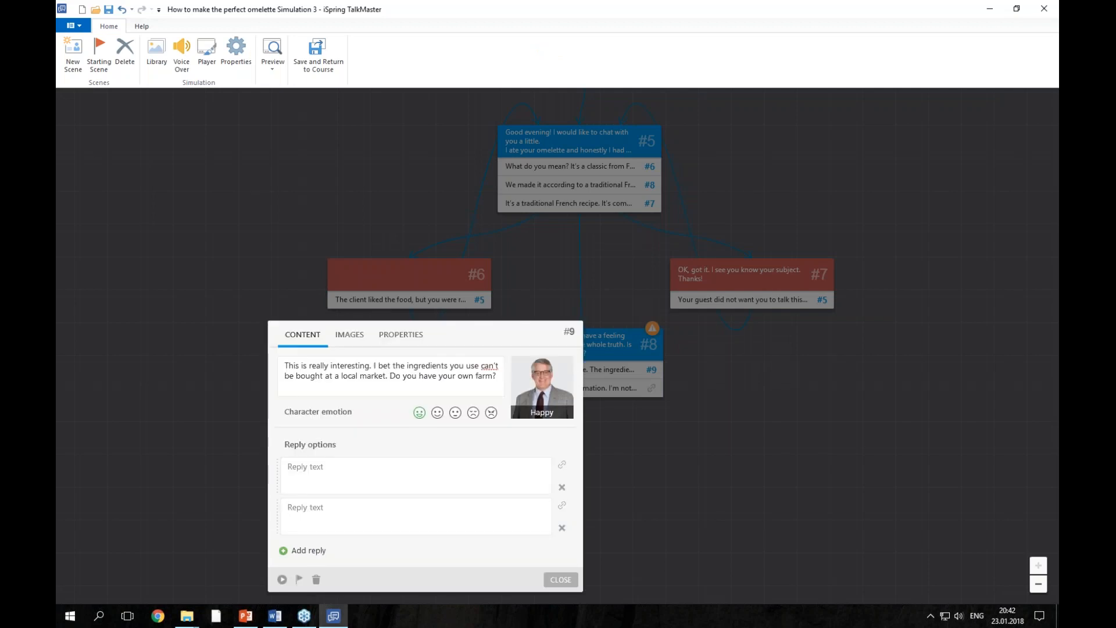
pyautogui.click(275, 615)
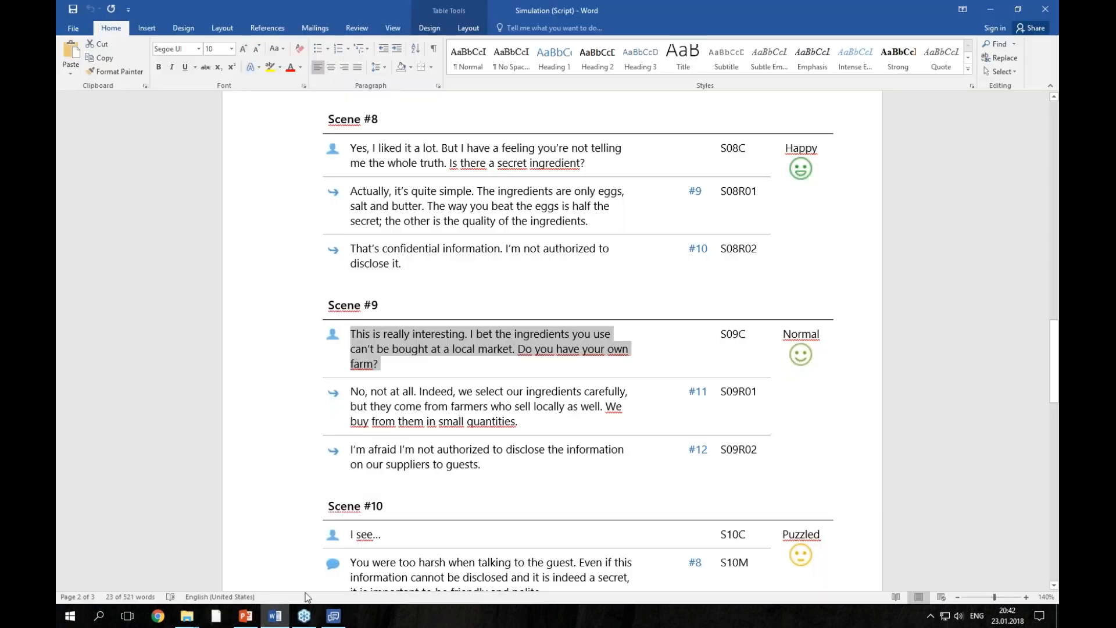
pyautogui.scroll(-1, 354, 486)
pyautogui.moveTo(522, 375); pyautogui.dragTo(350, 352)
pyautogui.hotkey('ctrl', 'c')
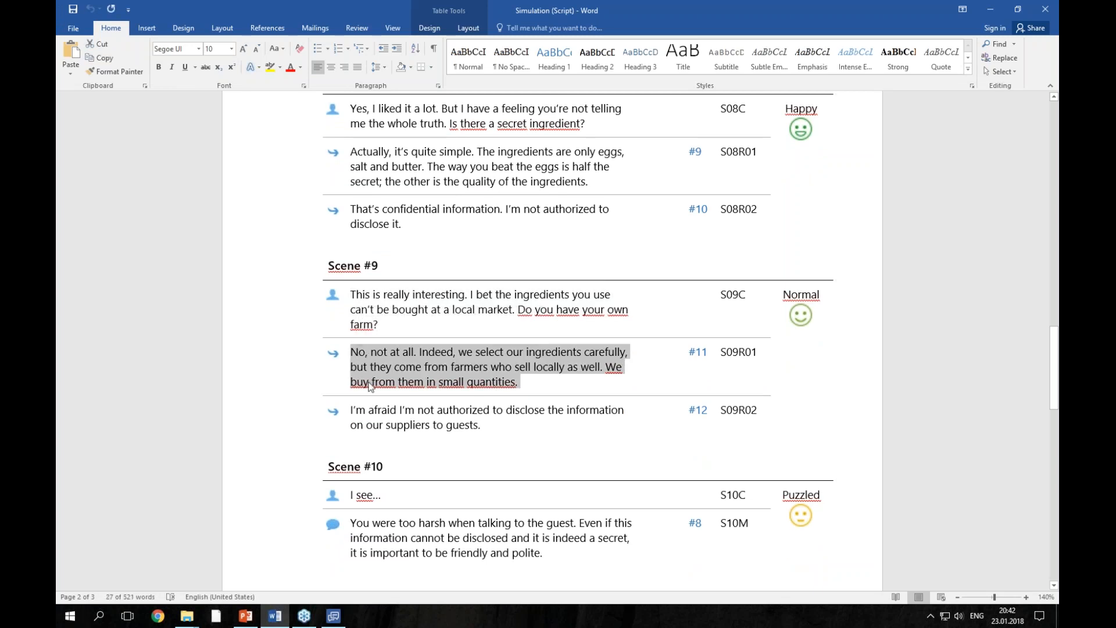
pyautogui.click(333, 616)
pyautogui.click(404, 474)
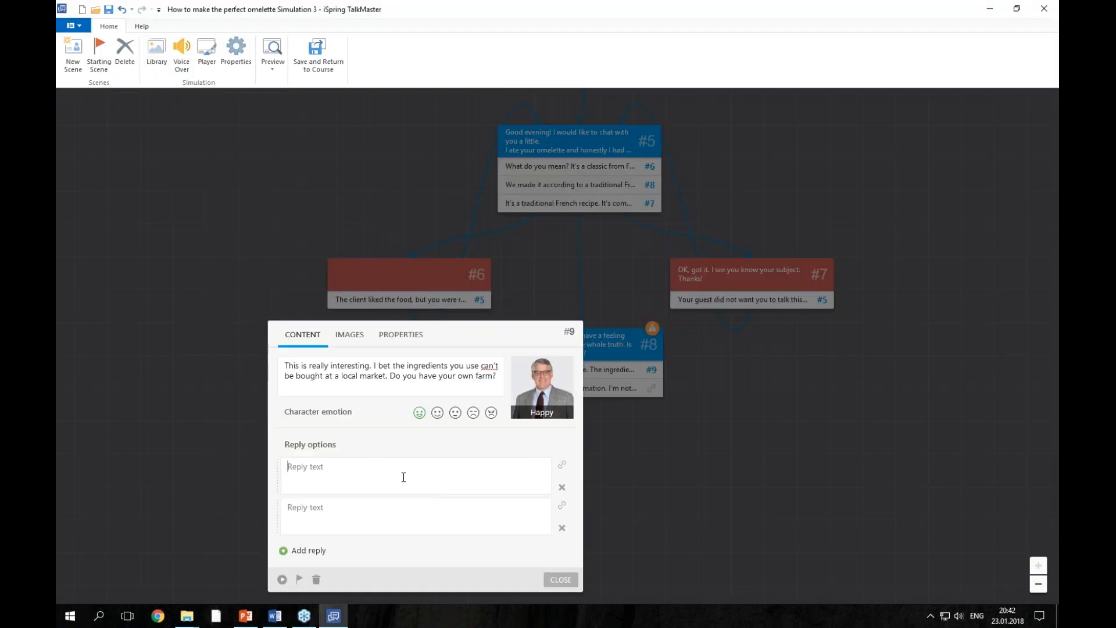
pyautogui.hotkey('ctrl', 'v')
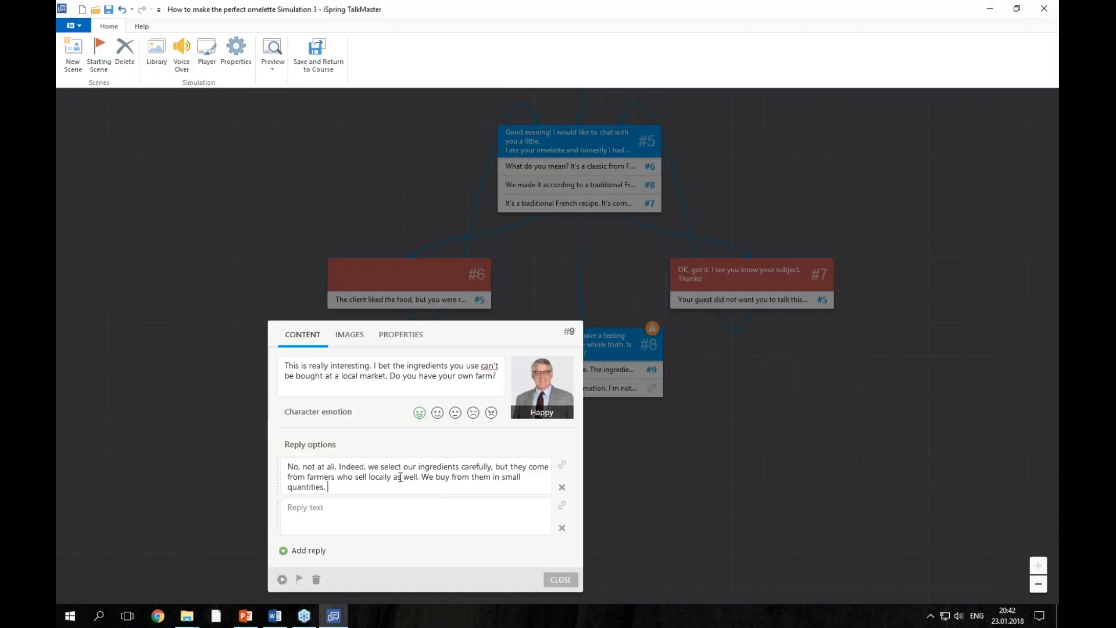
# Step: Fill scene #9's second reply with the script text beginning "I'm afraid I'm not authorized", and set the character emotion to Normal
pyautogui.click(276, 620)
pyautogui.moveTo(481, 425); pyautogui.dragTo(351, 408)
pyautogui.hotkey('ctrl', 'c')
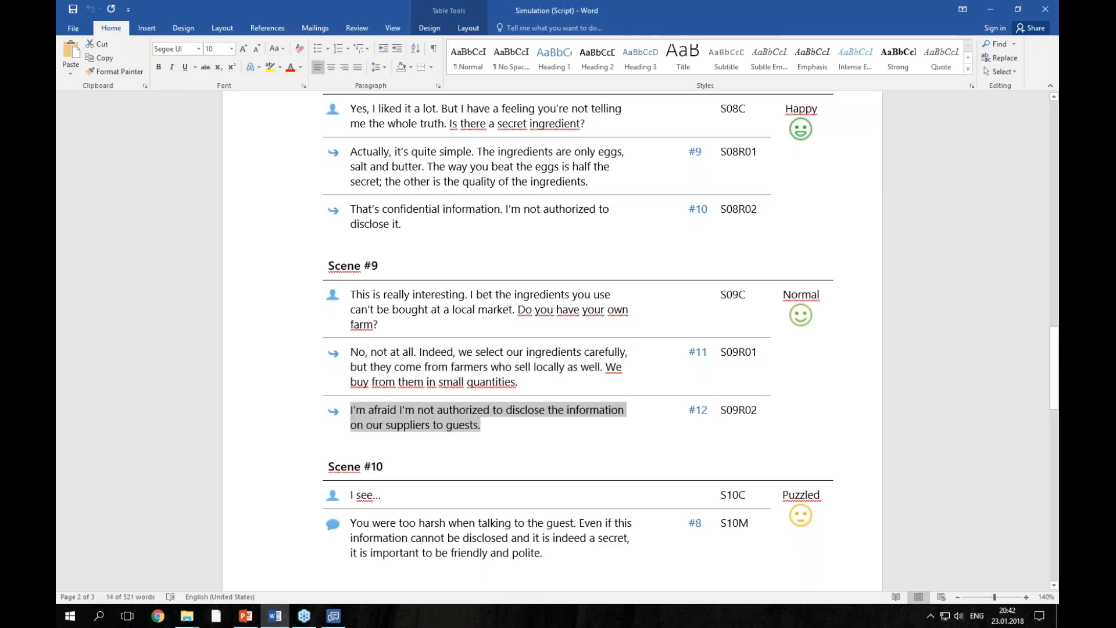
pyautogui.click(333, 616)
pyautogui.click(347, 516)
pyautogui.hotkey('ctrl', 'v')
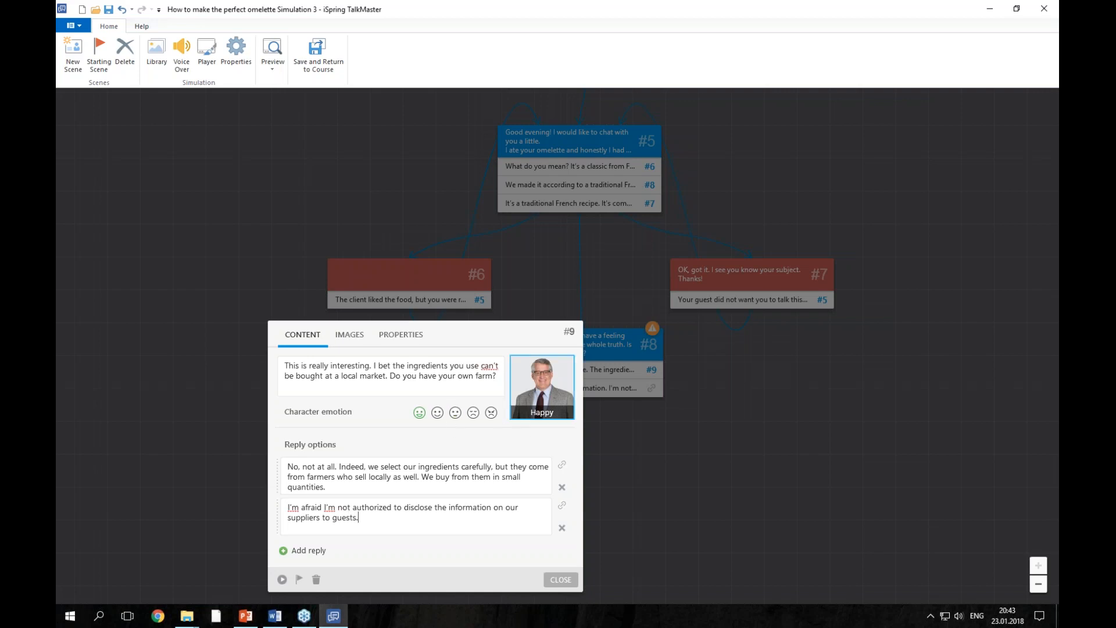
pyautogui.click(436, 415)
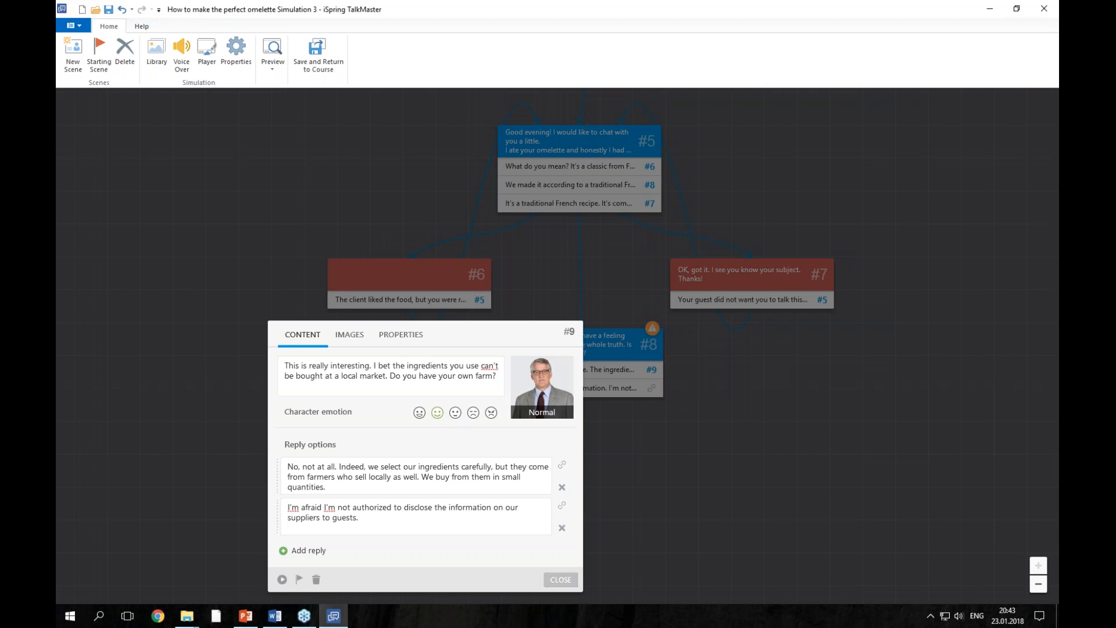
pyautogui.click(561, 580)
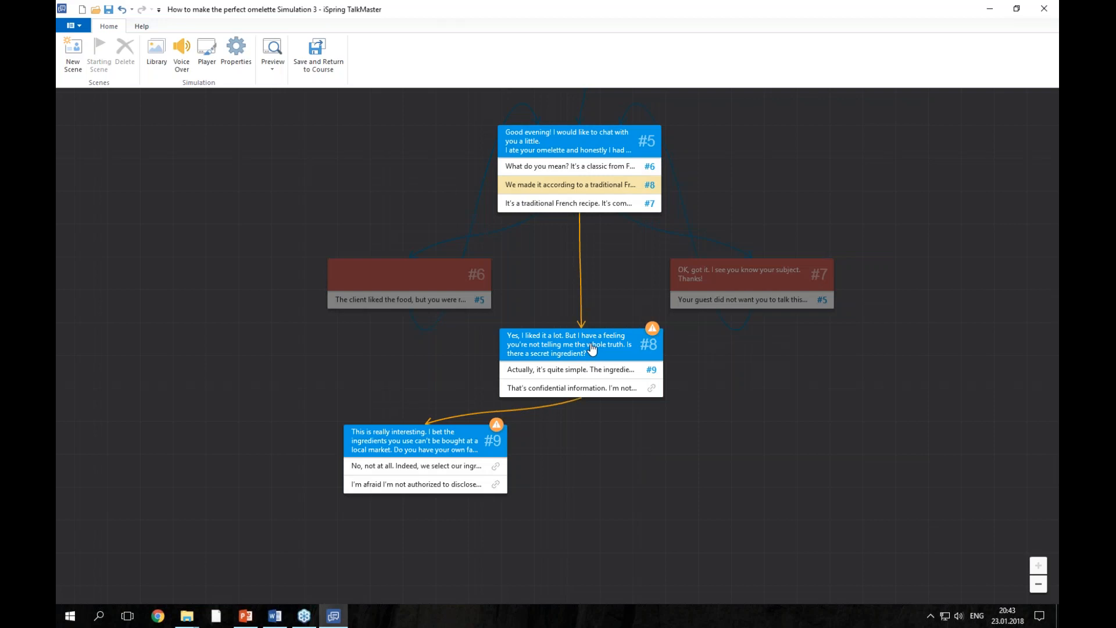
# Step: Move scene #8 slightly closer to scene #5, and create scene #10 from scene #8's second reply
pyautogui.moveTo(592, 349); pyautogui.dragTo(588, 329)
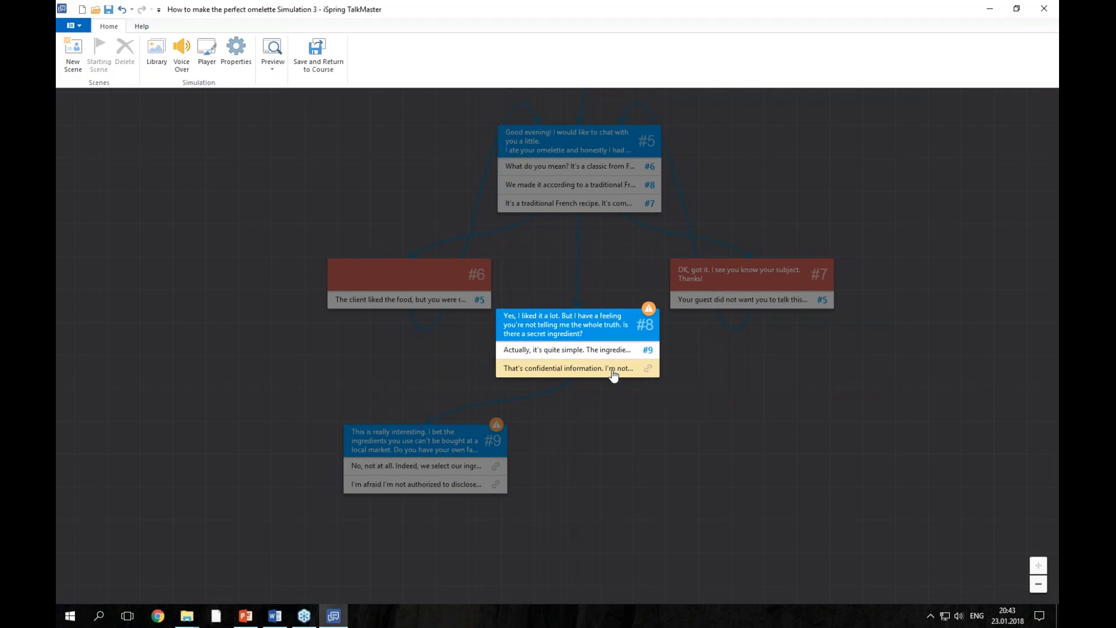
pyautogui.moveTo(646, 372); pyautogui.dragTo(717, 456)
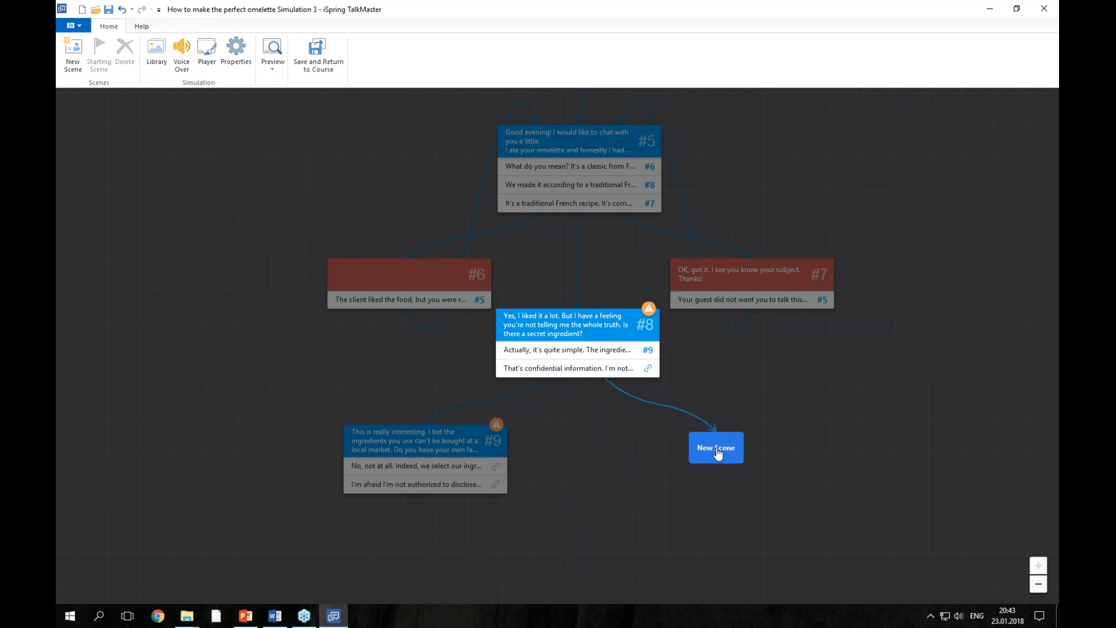
pyautogui.click(716, 456)
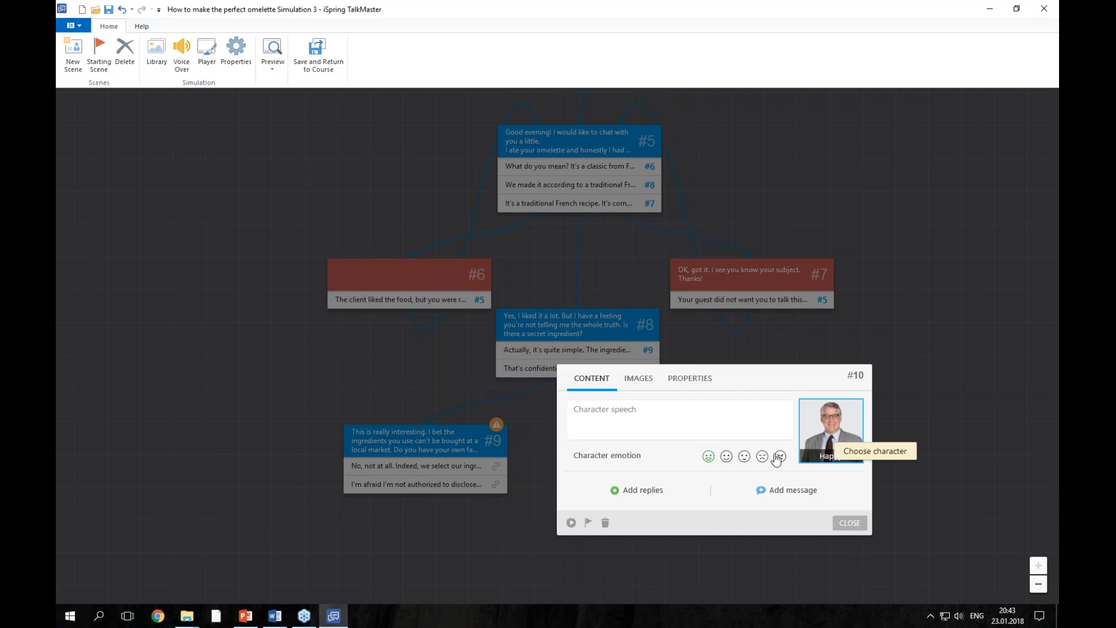
# Step: Set scene #10's character emotion to Puzzled and fill its character speech with "I see..." from the Word script
pyautogui.click(746, 459)
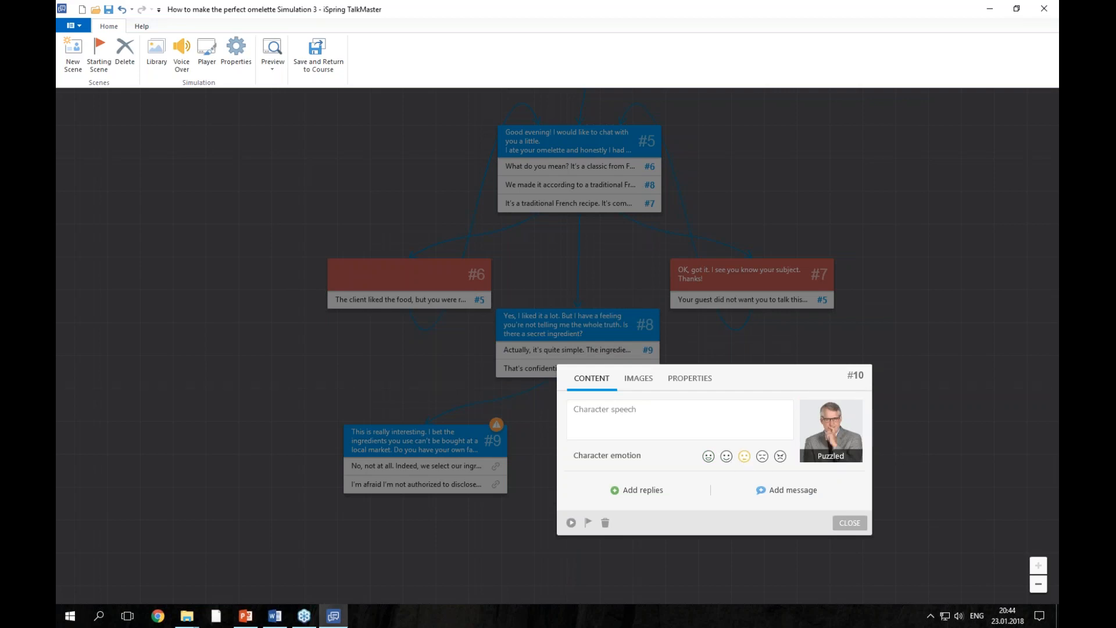
pyautogui.click(279, 616)
pyautogui.scroll(-3, 469, 369)
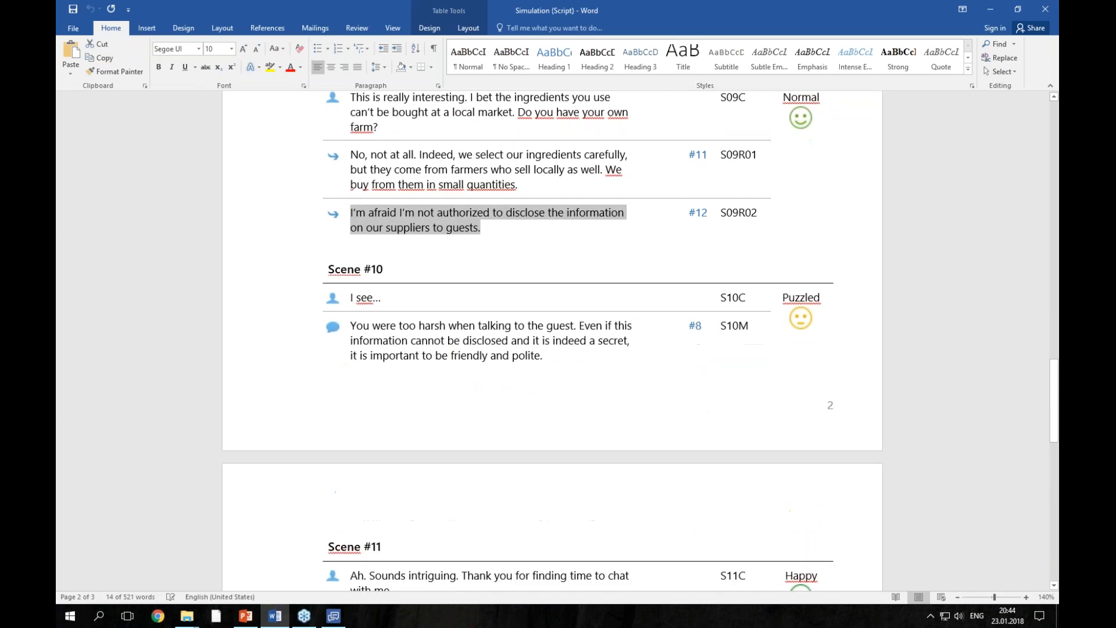
pyautogui.moveTo(398, 297); pyautogui.dragTo(349, 298)
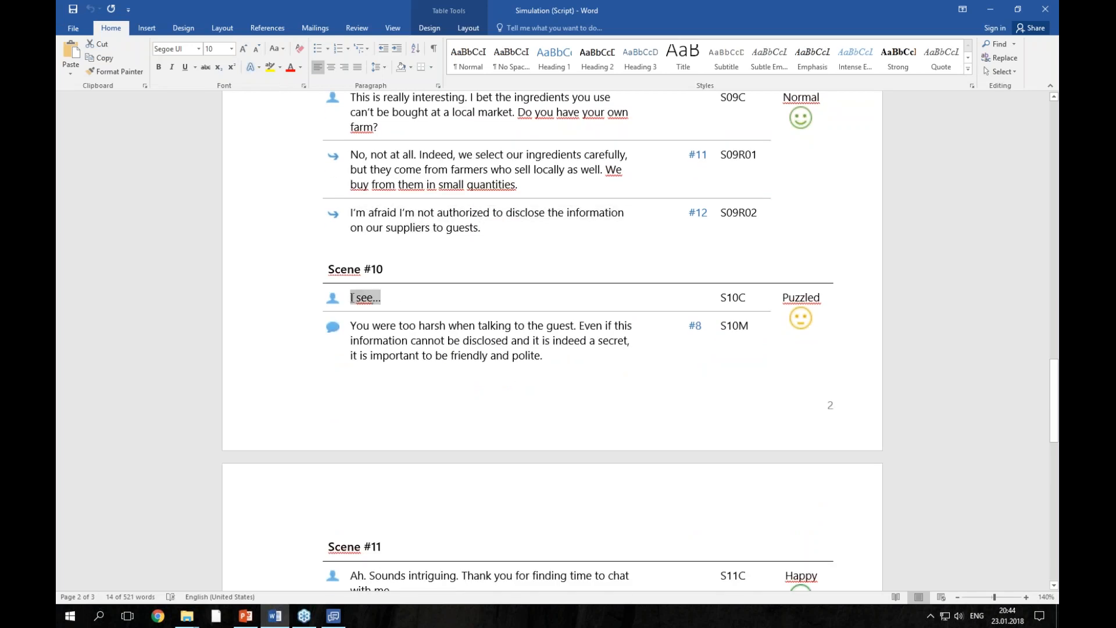
pyautogui.hotkey('alt', 'shift')
pyautogui.click(333, 620)
pyautogui.click(624, 426)
pyautogui.hotkey('ctrl', 'v')
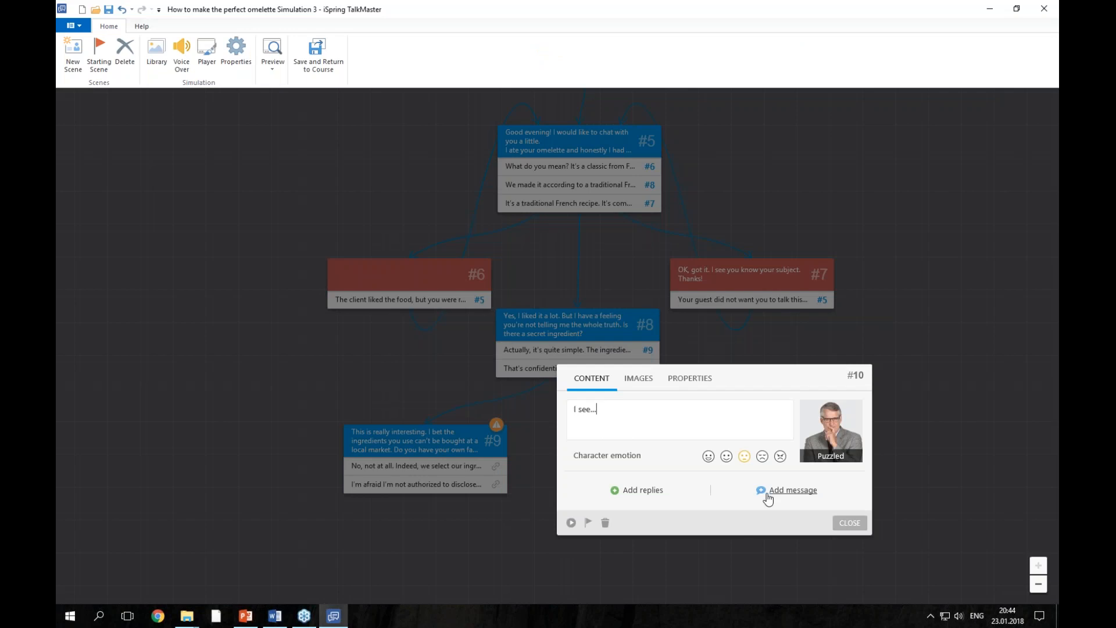
# Step: Add the script message beginning "You were too harsh when talking to the guest" to scene #10, and close the scene
pyautogui.click(795, 491)
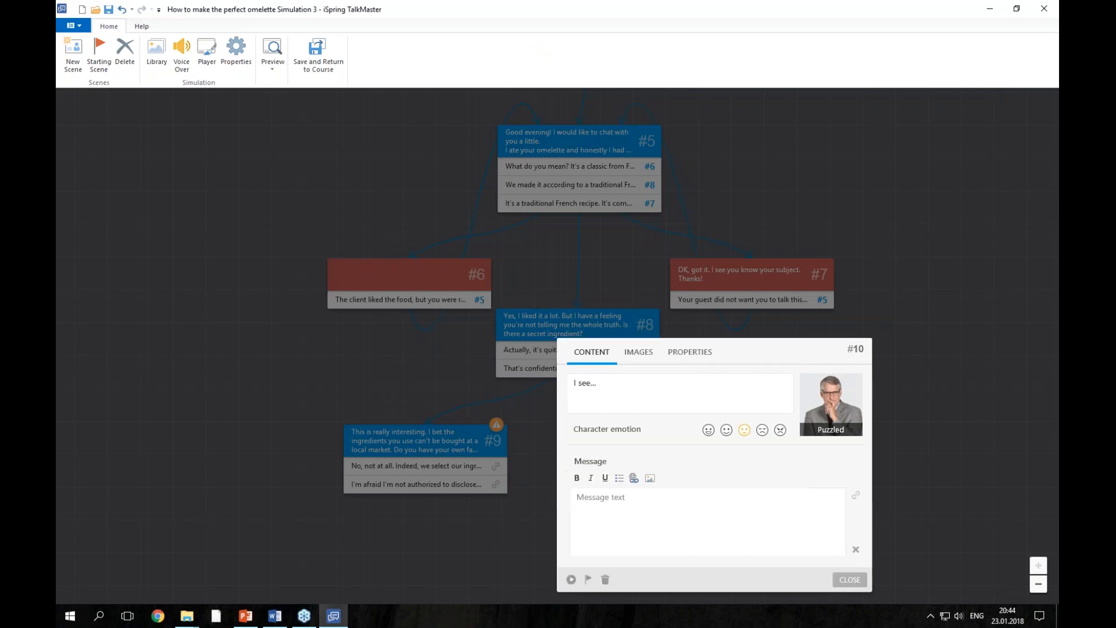
pyautogui.click(275, 615)
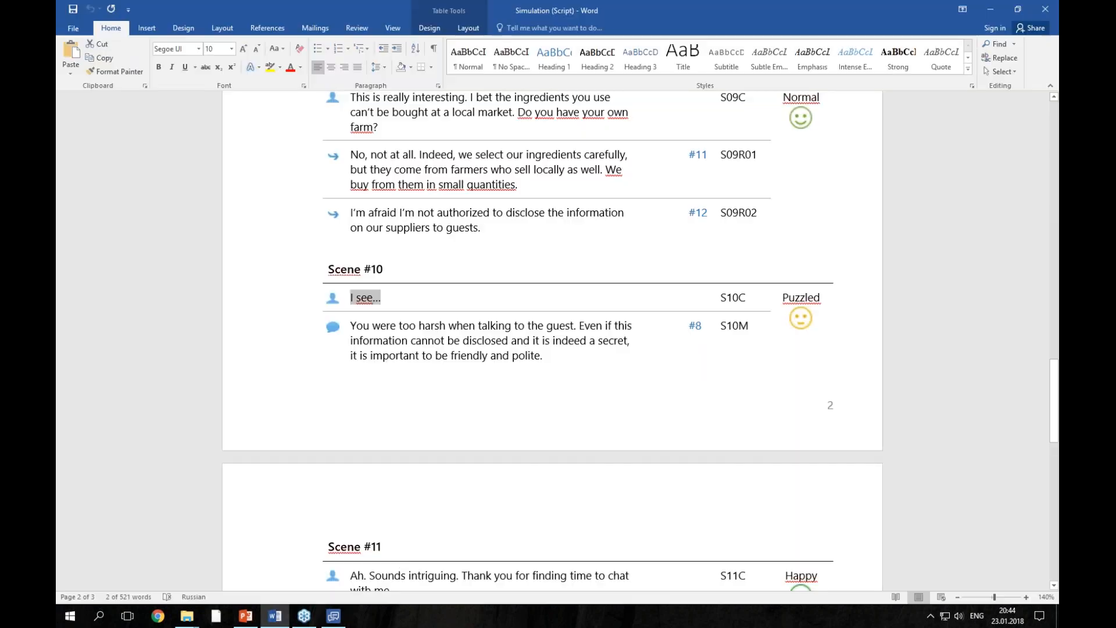
pyautogui.moveTo(545, 356); pyautogui.dragTo(350, 331)
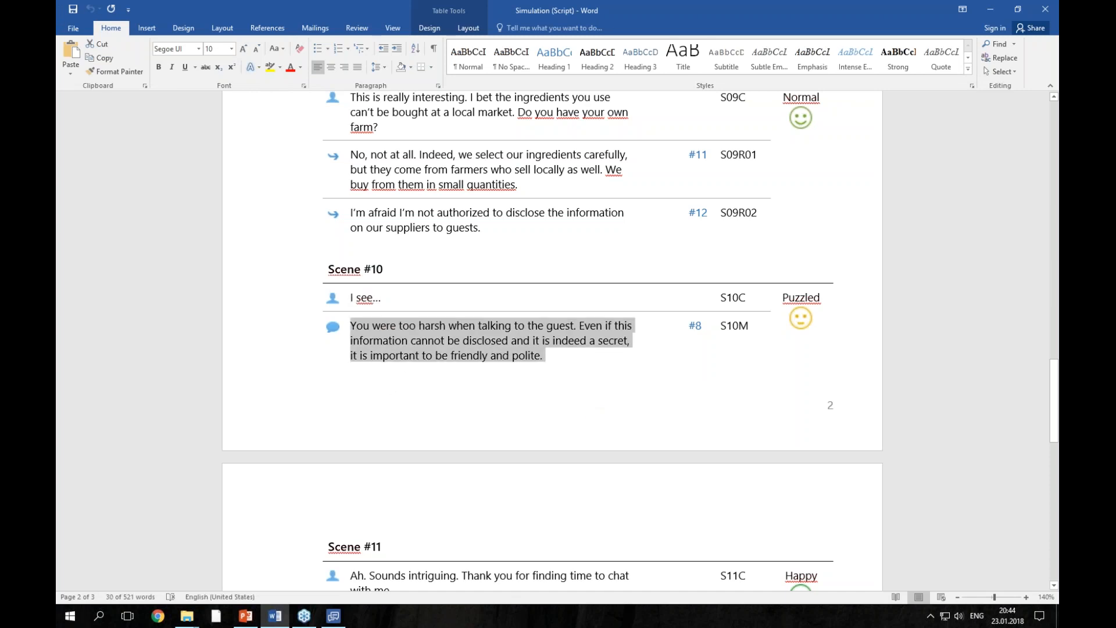
pyautogui.click(333, 616)
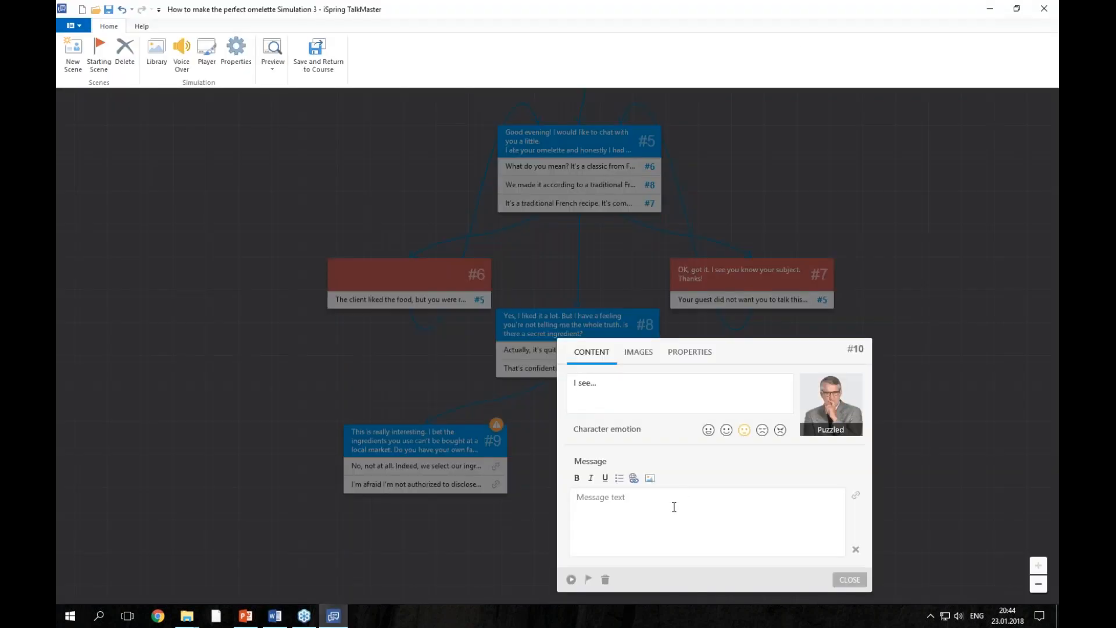
pyautogui.click(675, 516)
pyautogui.hotkey('ctrl', 'v')
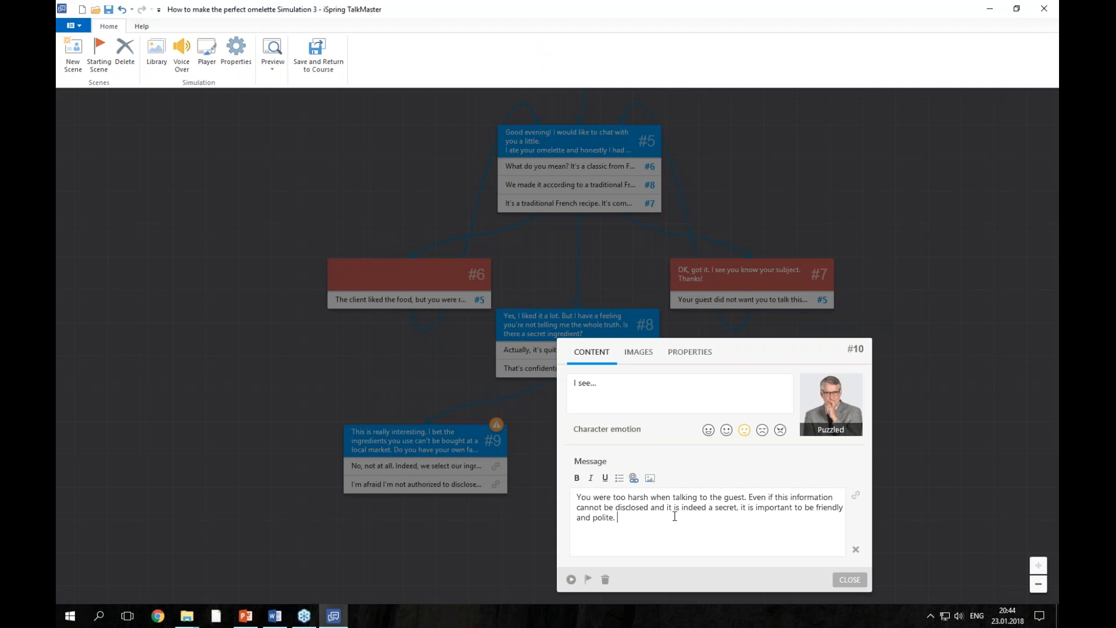
pyautogui.click(849, 579)
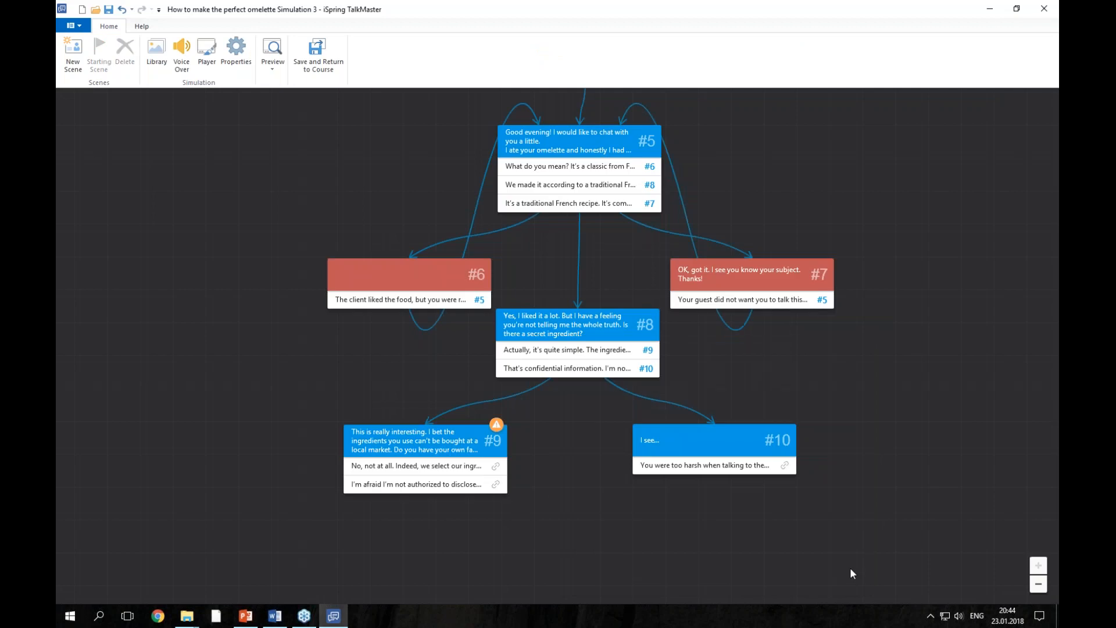
# Step: Nudge scene #10 slightly lower in the tree, set its scene color to red, and close the scene
pyautogui.moveTo(747, 441); pyautogui.dragTo(745, 450)
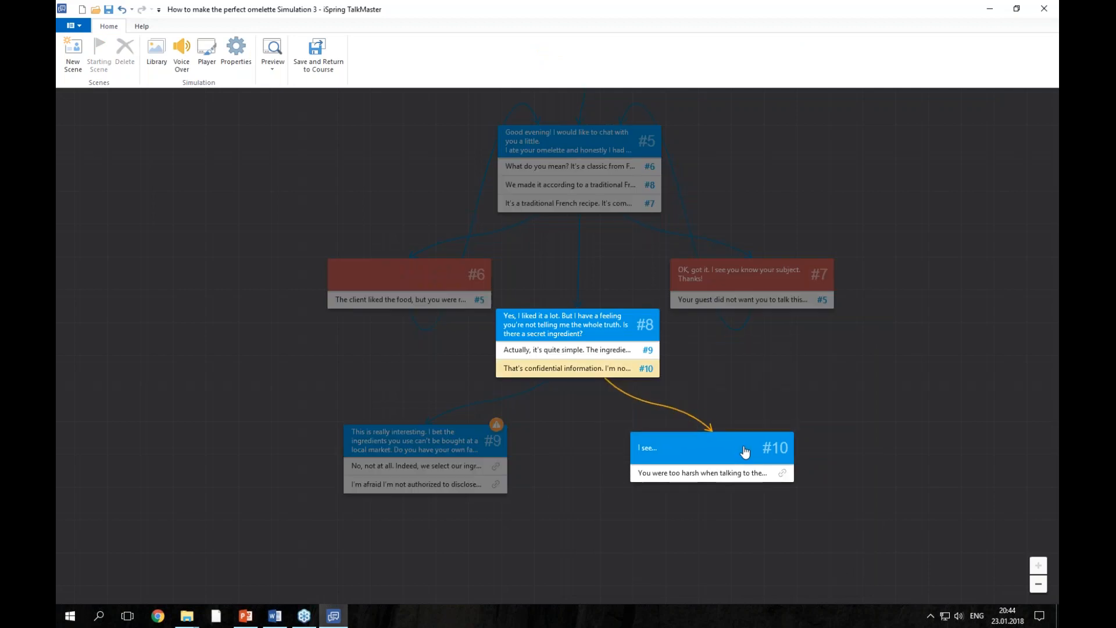
pyautogui.click(735, 457)
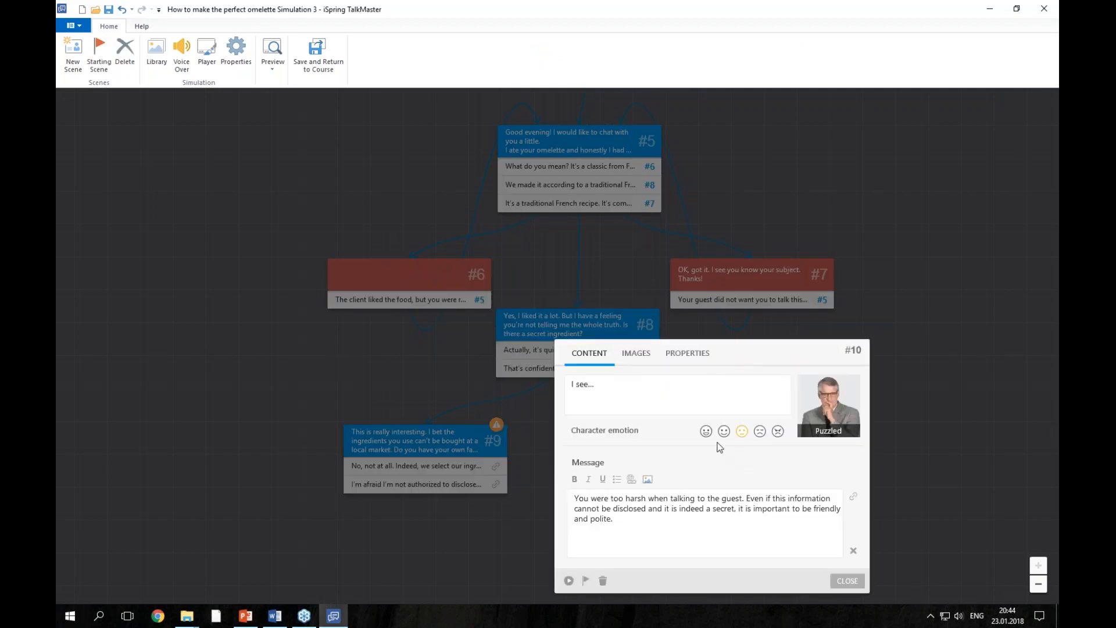
pyautogui.click(689, 354)
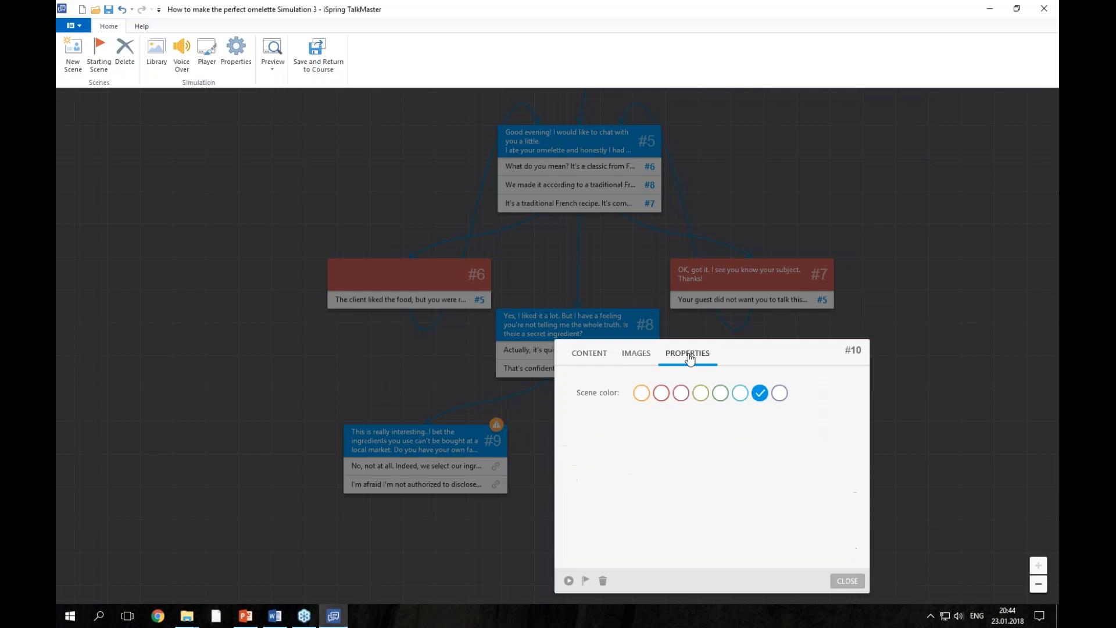
pyautogui.click(662, 395)
pyautogui.click(845, 581)
# Step: Move scene #10 a little farther out from scene #8 and link its message back to scene #8
pyautogui.moveTo(734, 456); pyautogui.dragTo(768, 468)
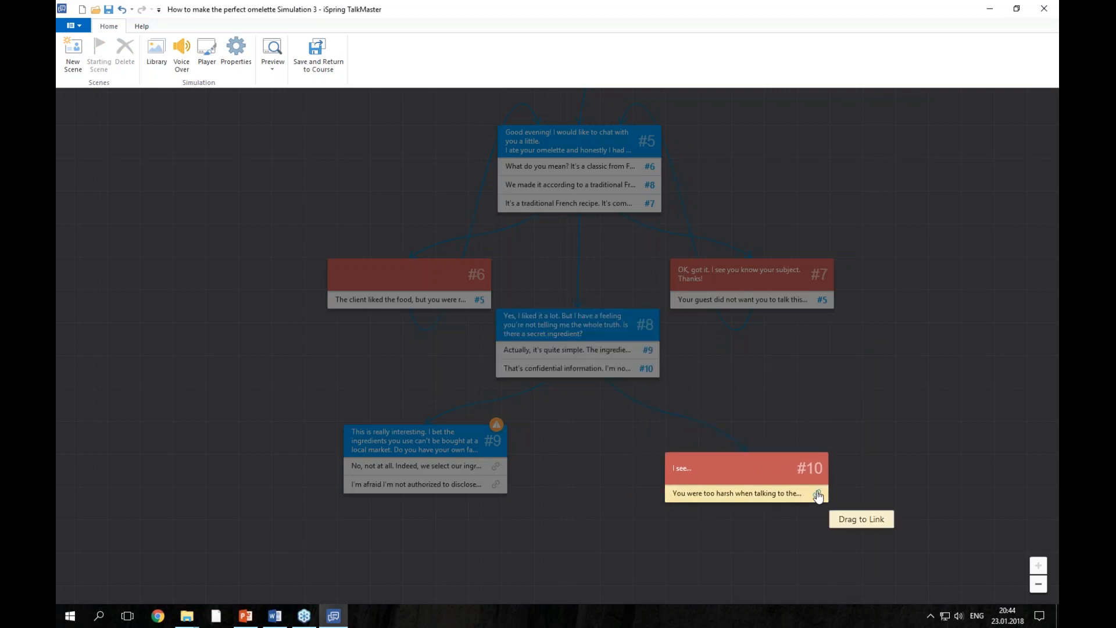
pyautogui.moveTo(819, 495); pyautogui.dragTo(602, 329)
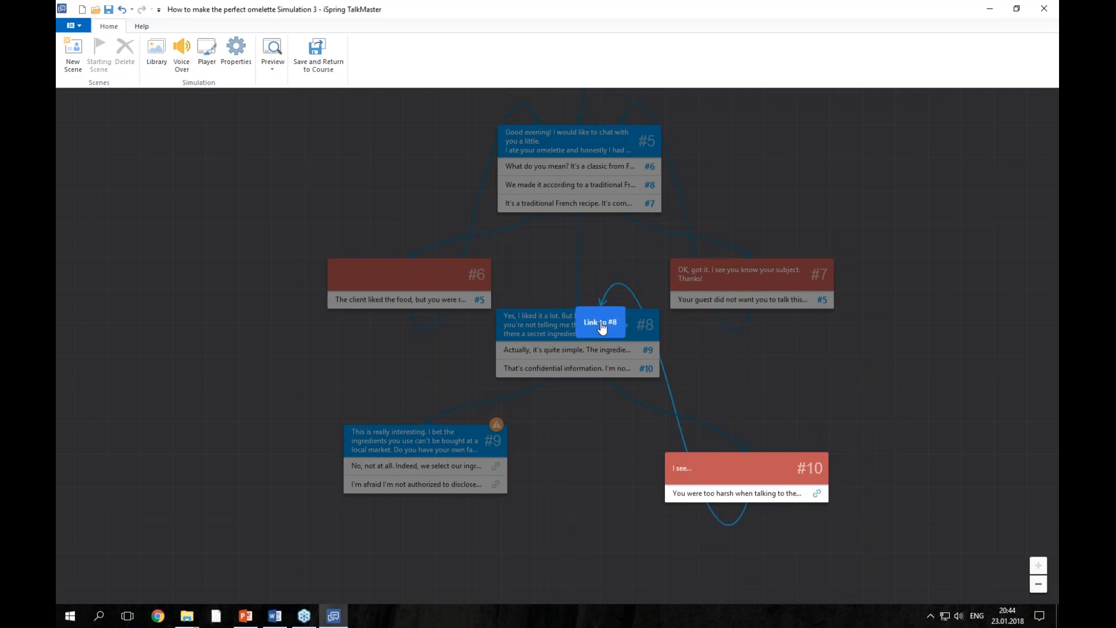
pyautogui.moveTo(602, 329); pyautogui.dragTo(603, 327)
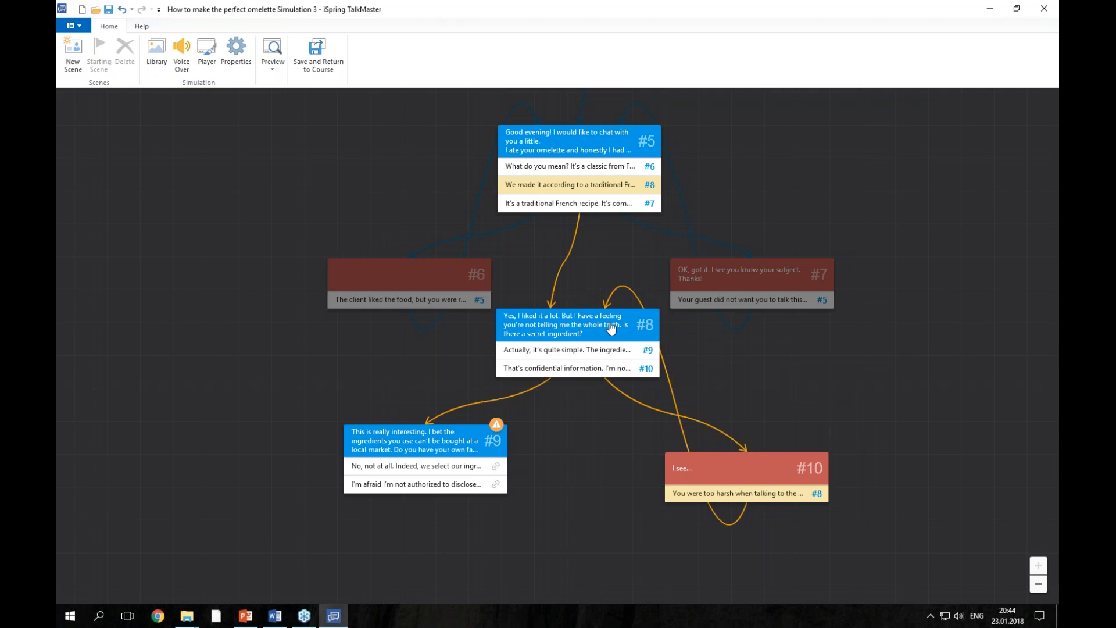
# Step: Shift scene #9 slightly lower below scene #8, and create scene #11 from scene #9's first reply
pyautogui.moveTo(570, 473); pyautogui.dragTo(645, 336)
pyautogui.moveTo(509, 311); pyautogui.dragTo(499, 334)
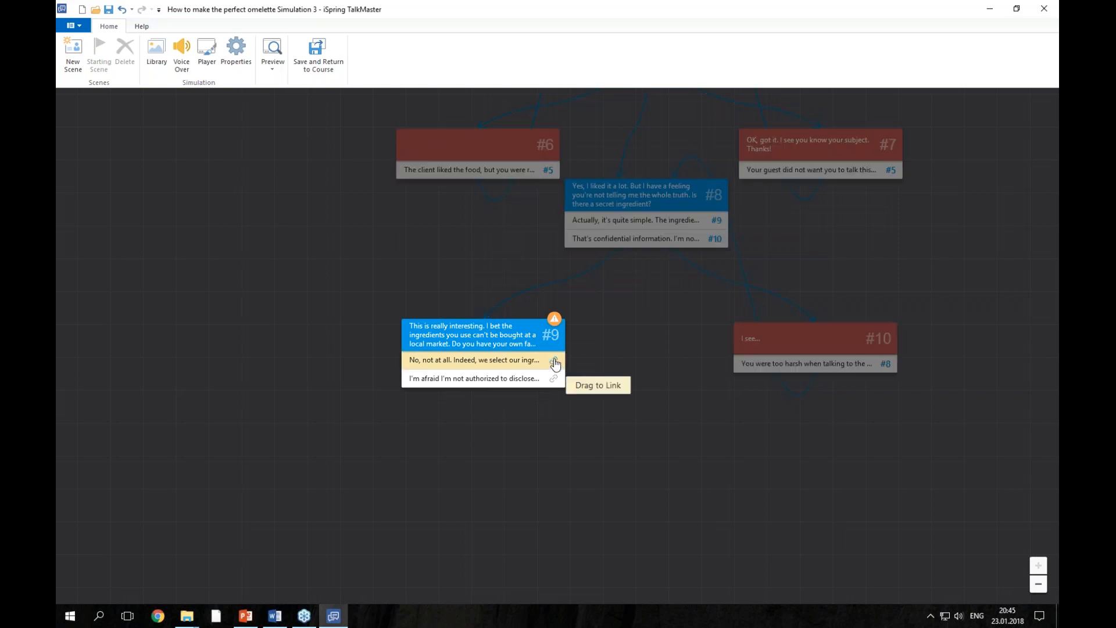
pyautogui.moveTo(554, 363); pyautogui.dragTo(345, 458)
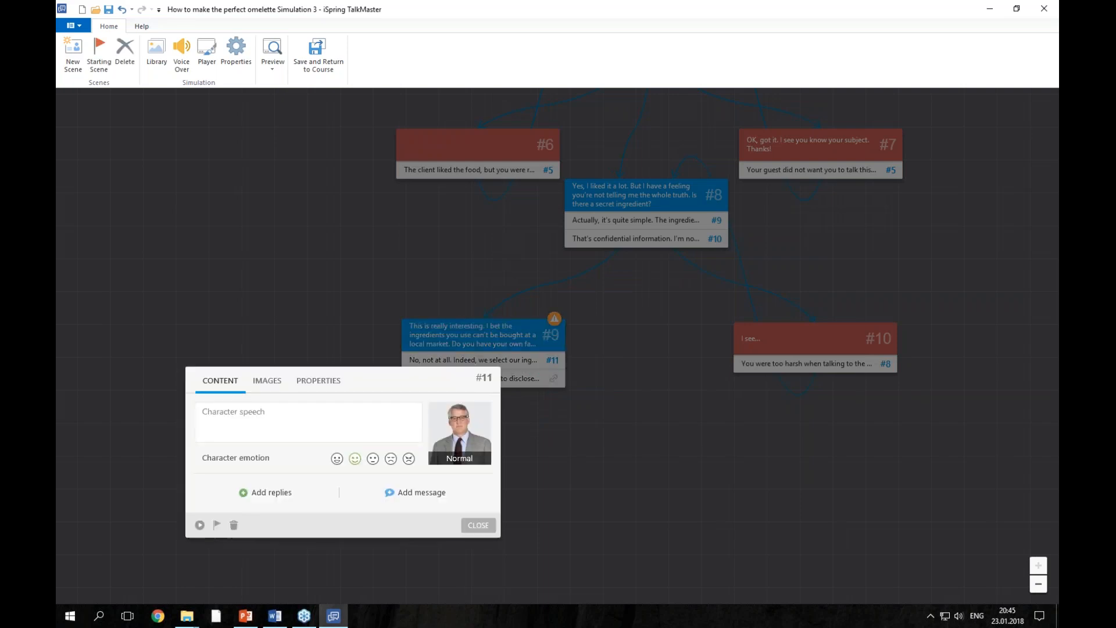
# Step: Set scene #11's character emotion to Happy and fill its character speech with the Word script text beginning "Ah. Sounds intriguing."
pyautogui.click(308, 388)
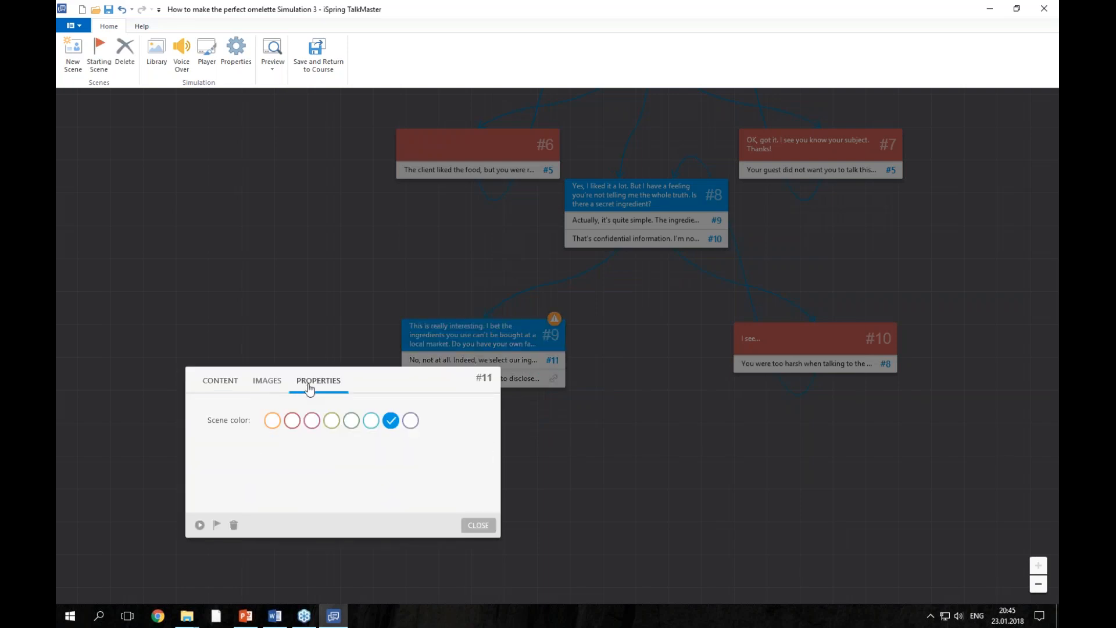
pyautogui.click(234, 386)
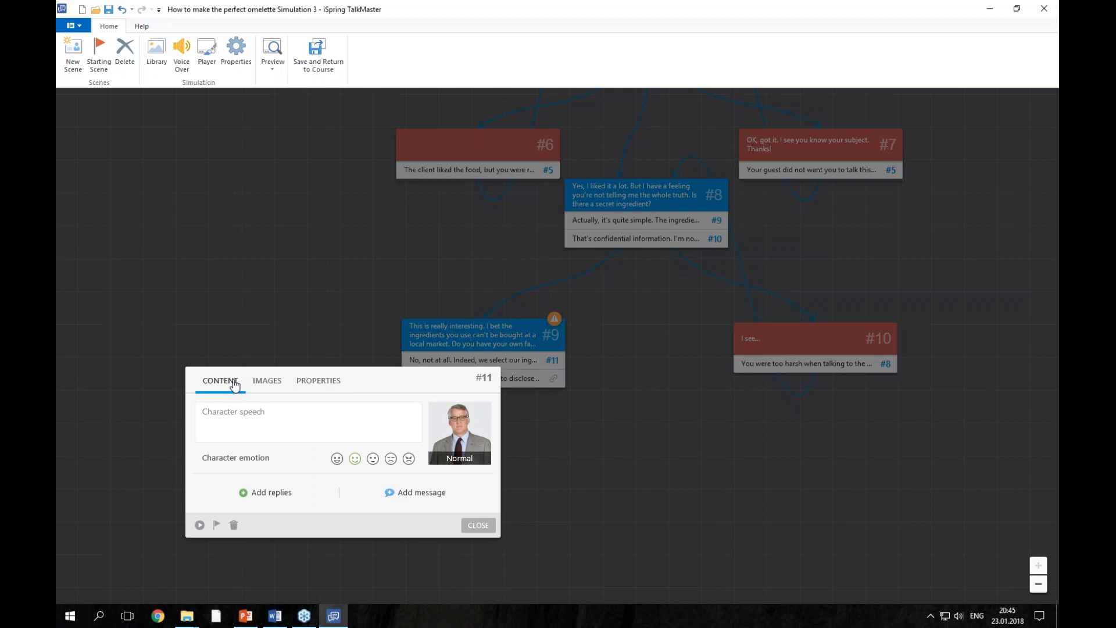
pyautogui.click(336, 458)
pyautogui.click(268, 622)
pyautogui.scroll(-5, 552, 349)
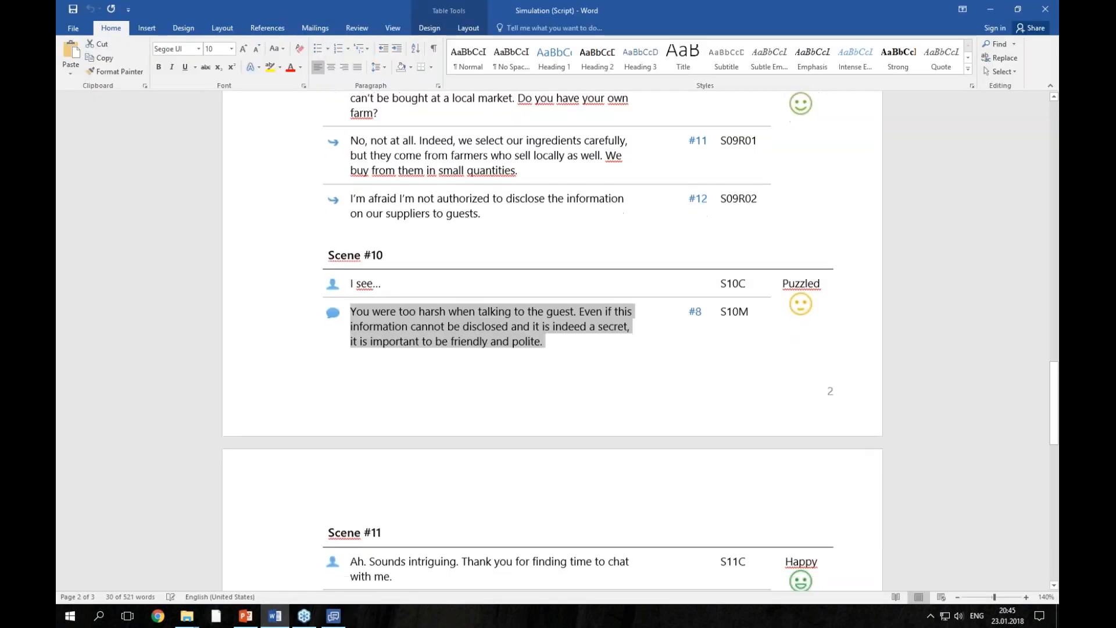
pyautogui.tripleClick(369, 307)
pyautogui.hotkey('ctrl', 'c')
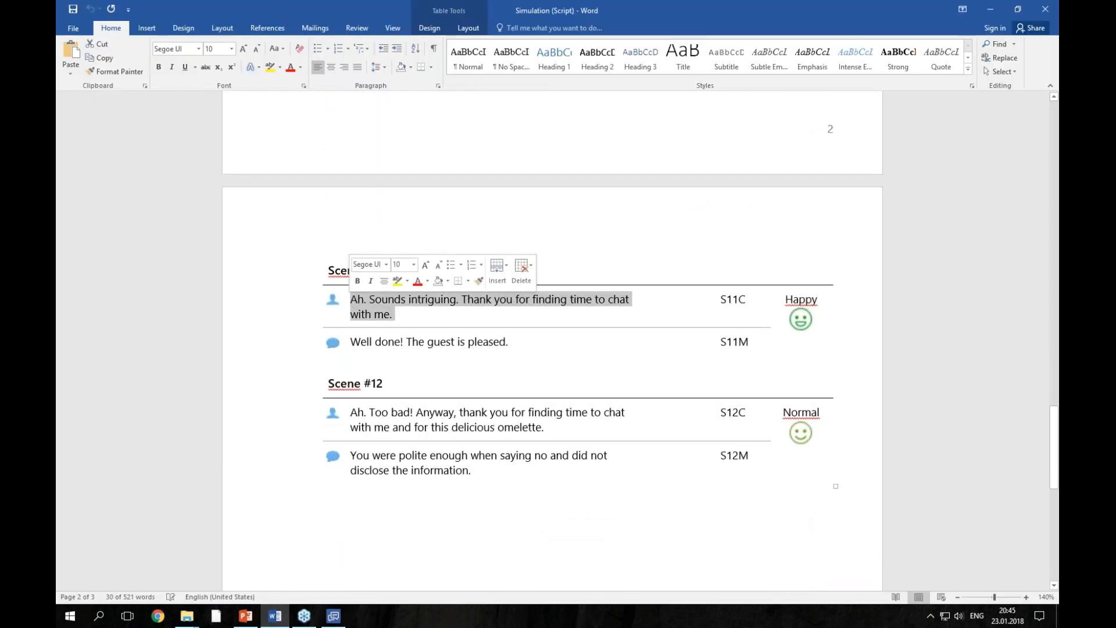
pyautogui.click(333, 616)
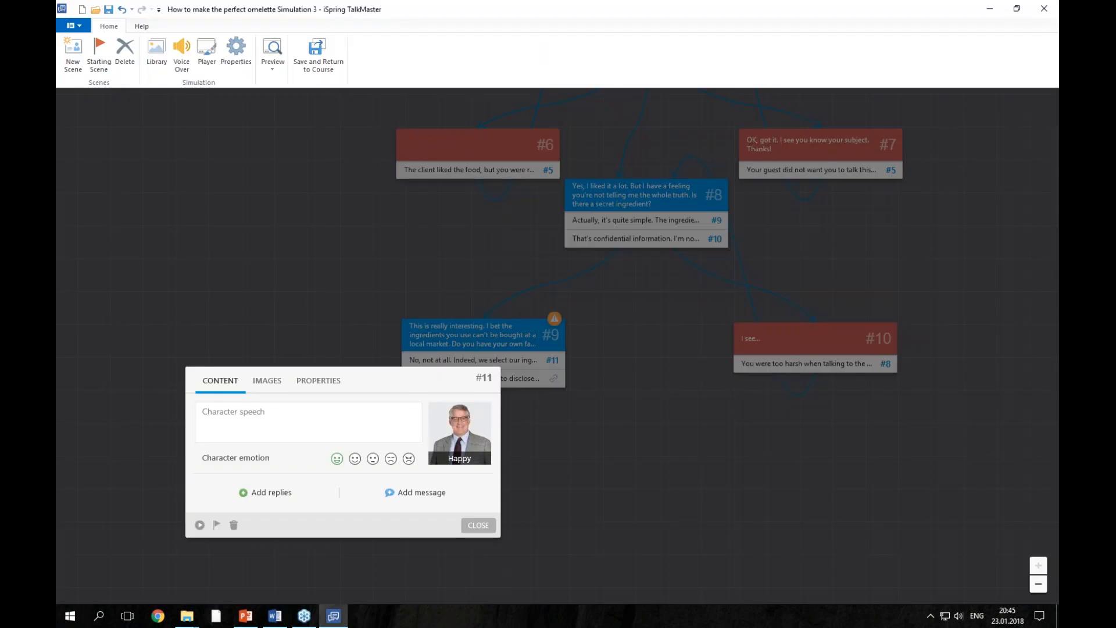
pyautogui.click(308, 422)
pyautogui.hotkey('ctrl', 'v')
# Step: Add the script message "Well done! The guest is pleased." to scene #11, and close the scene
pyautogui.click(275, 616)
pyautogui.moveTo(509, 343); pyautogui.dragTo(349, 344)
pyautogui.hotkey('ctrl', 'c')
pyautogui.click(333, 615)
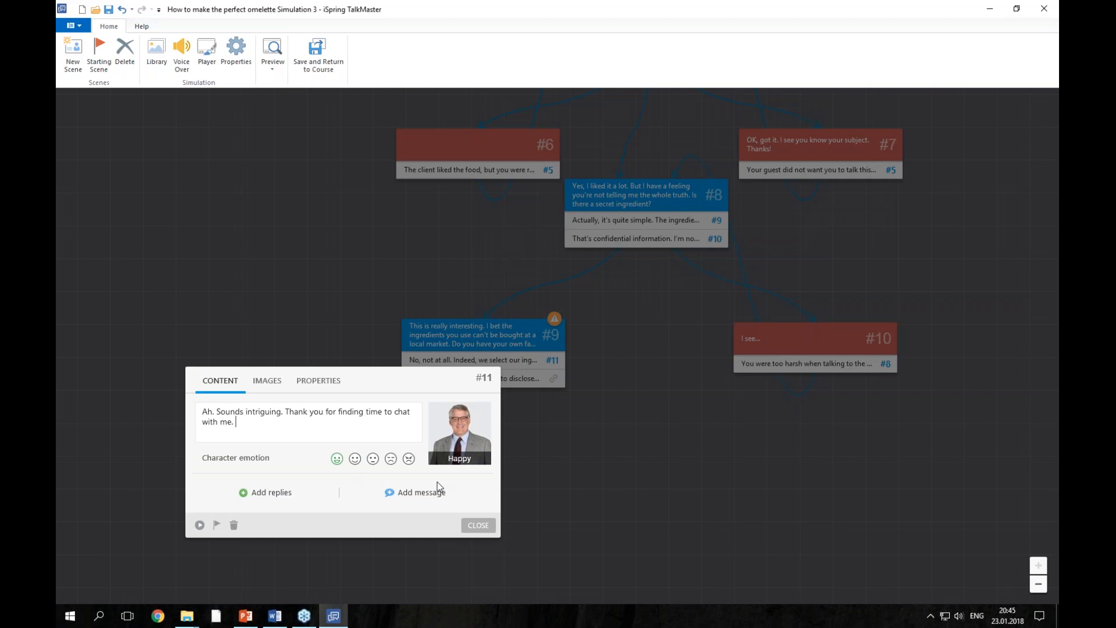
pyautogui.click(422, 493)
pyautogui.hotkey('ctrl', 'v')
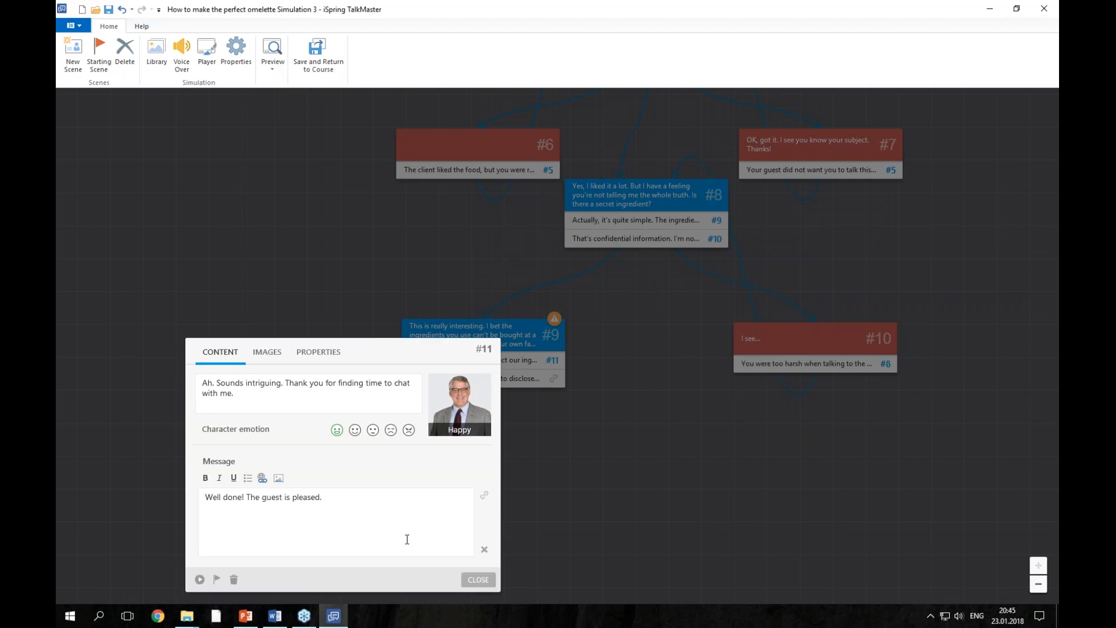
pyautogui.click(478, 580)
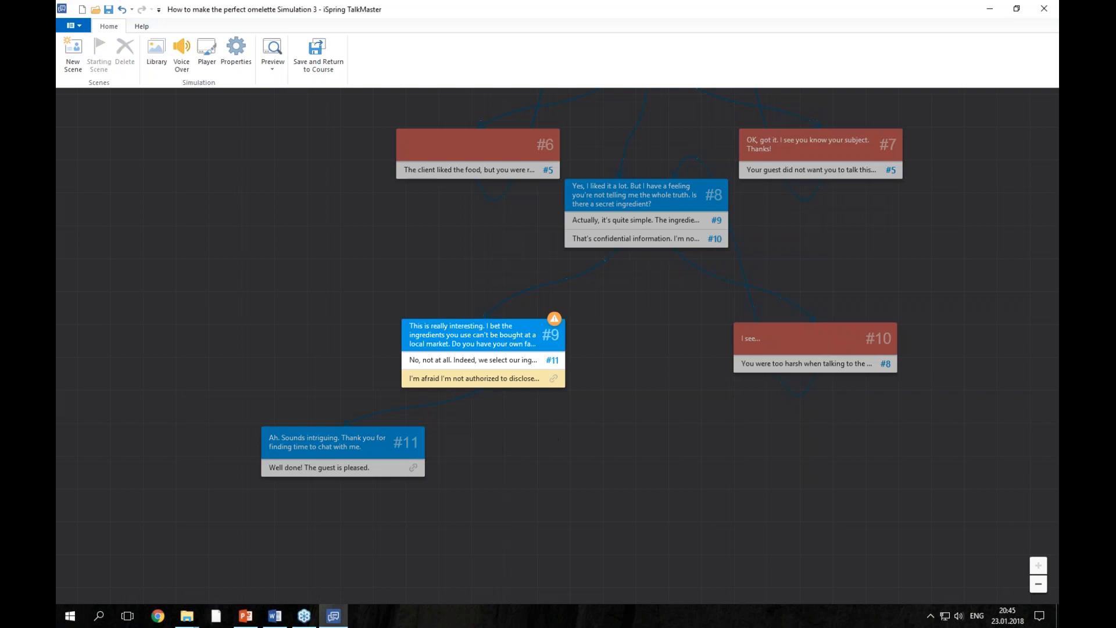
# Step: Create scene #12 with the Normal emotion from scene #9's second reply, and fill its character speech with the script text beginning "Ah. Too bad!"
pyautogui.moveTo(555, 379); pyautogui.dragTo(602, 458)
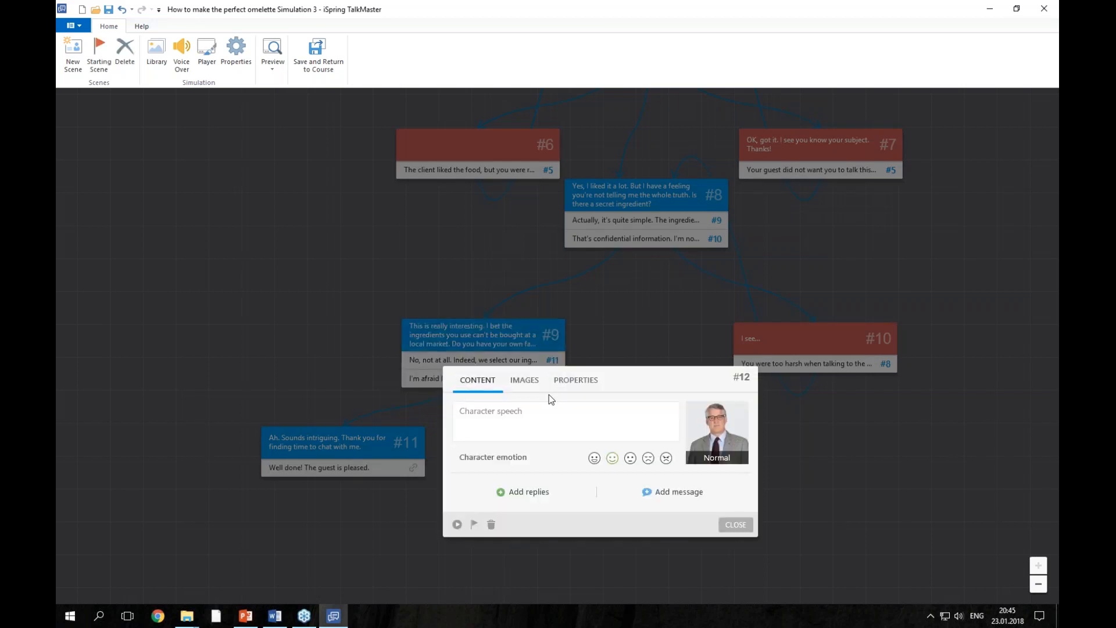
pyautogui.click(613, 460)
pyautogui.click(275, 617)
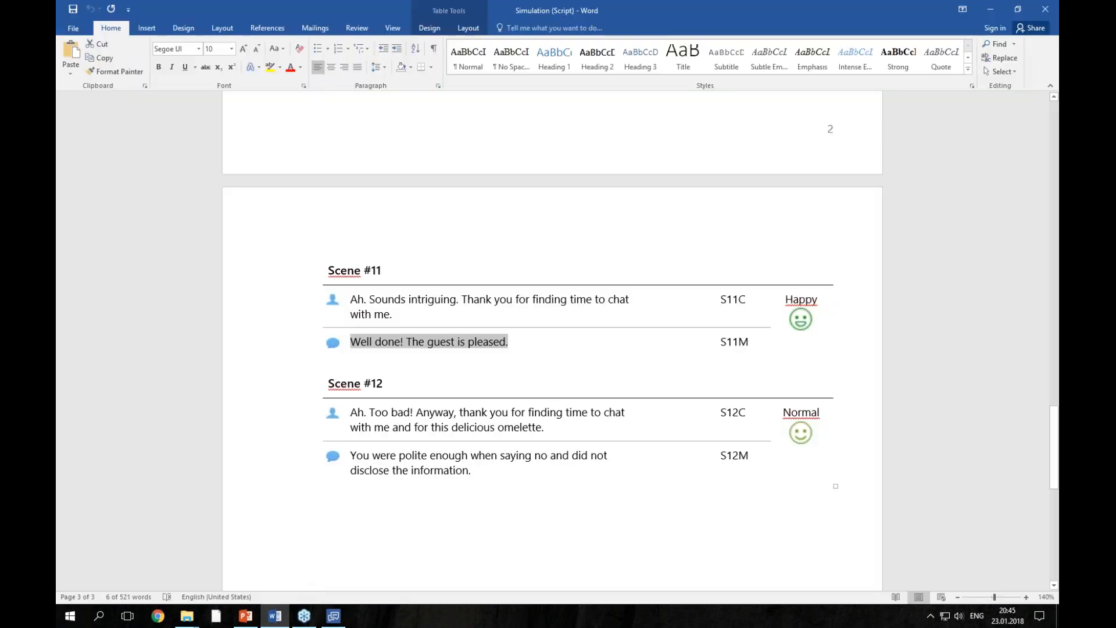
pyautogui.scroll(-1, 407, 349)
pyautogui.moveTo(546, 349); pyautogui.dragTo(351, 335)
pyautogui.hotkey('ctrl', 'c')
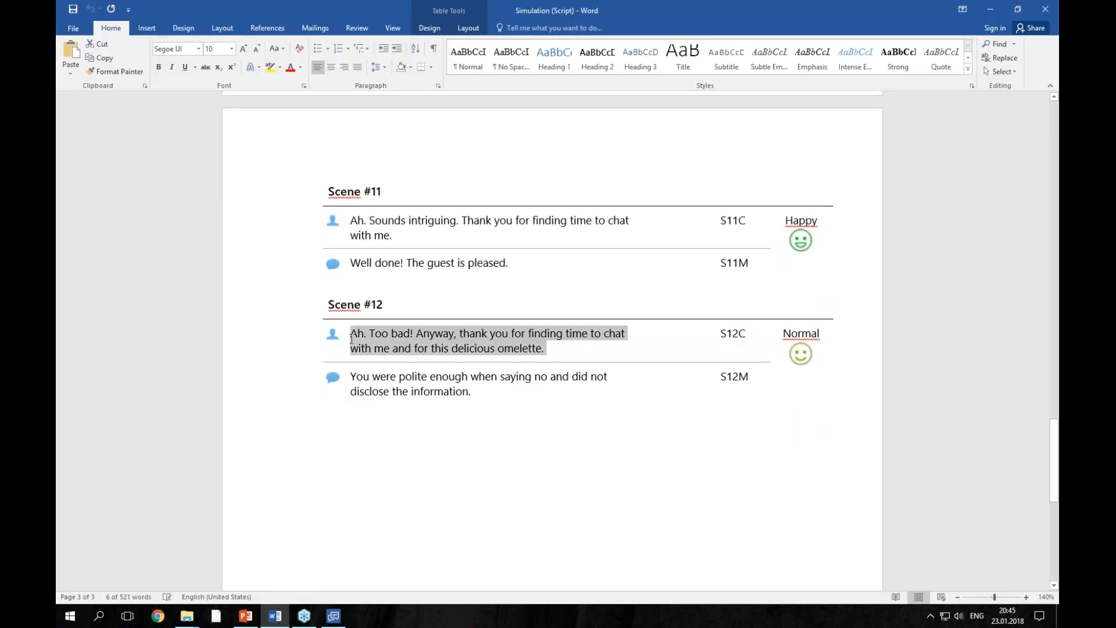
pyautogui.click(333, 617)
pyautogui.click(539, 421)
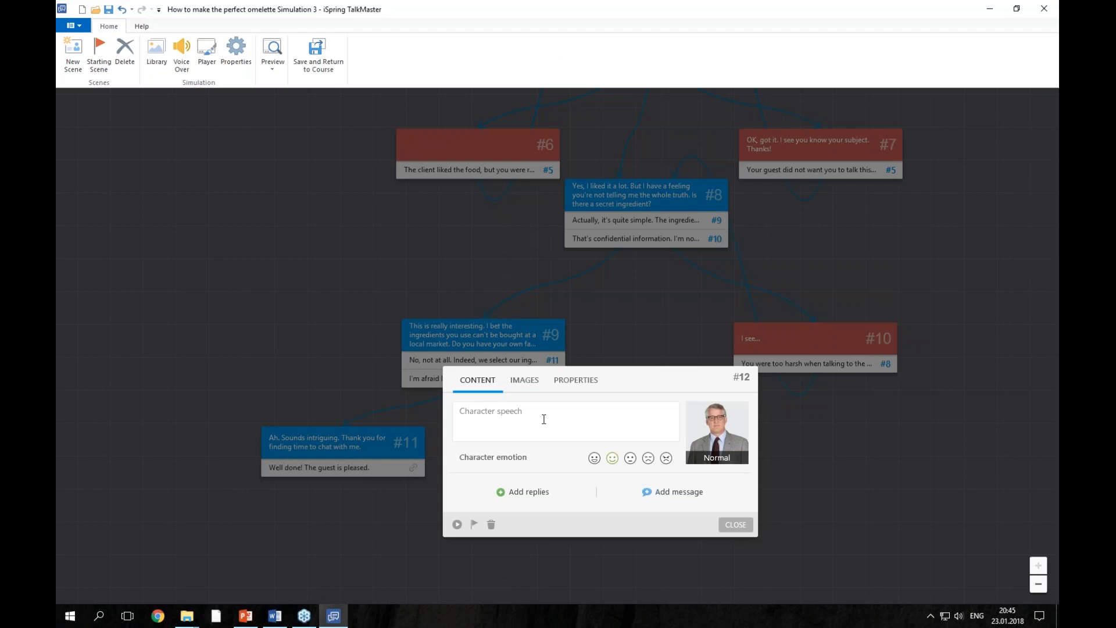
pyautogui.hotkey('ctrl', 'v')
# Step: Add the script message beginning "You were polite enough when saying no" to scene #12, and close the scene
pyautogui.click(274, 616)
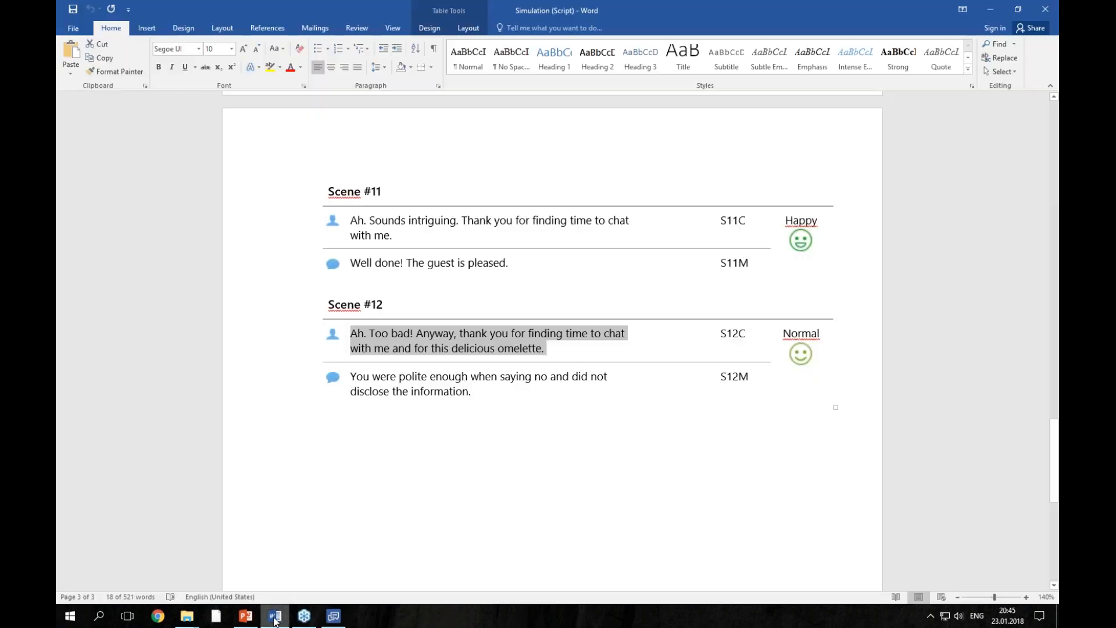
pyautogui.moveTo(474, 392); pyautogui.dragTo(353, 376)
pyautogui.hotkey('ctrl', 'c')
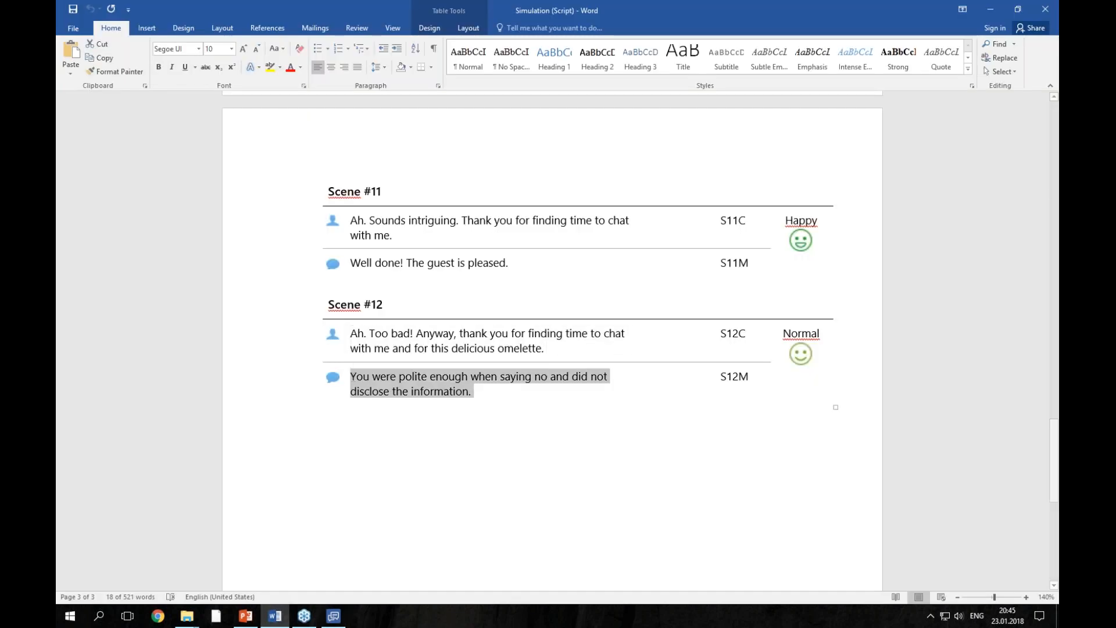
pyautogui.click(333, 617)
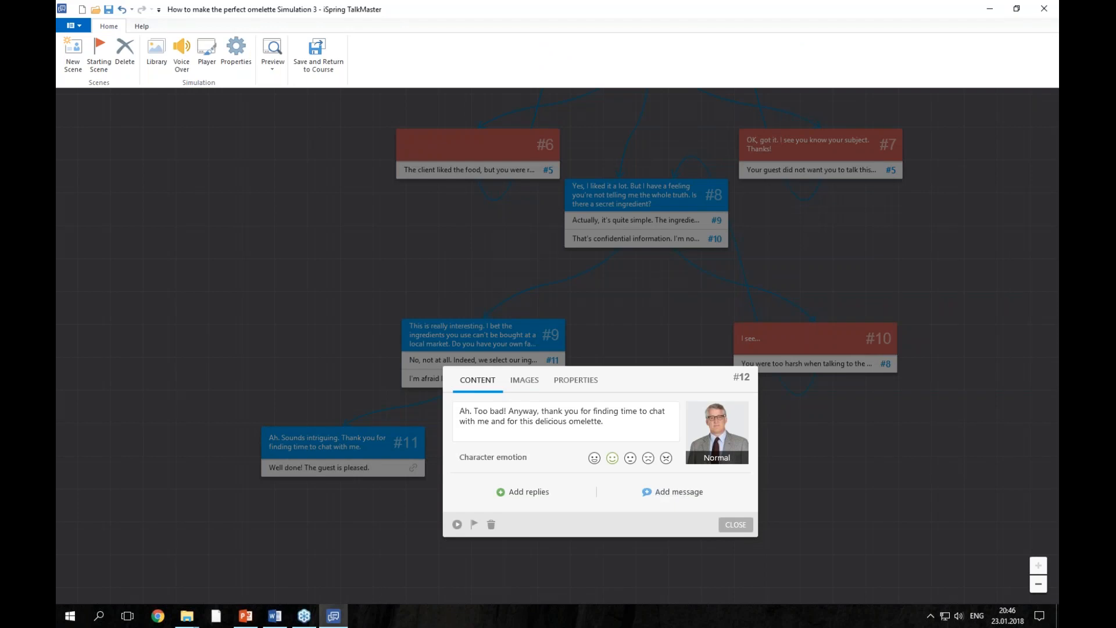
pyautogui.click(669, 492)
pyautogui.hotkey('ctrl', 'v')
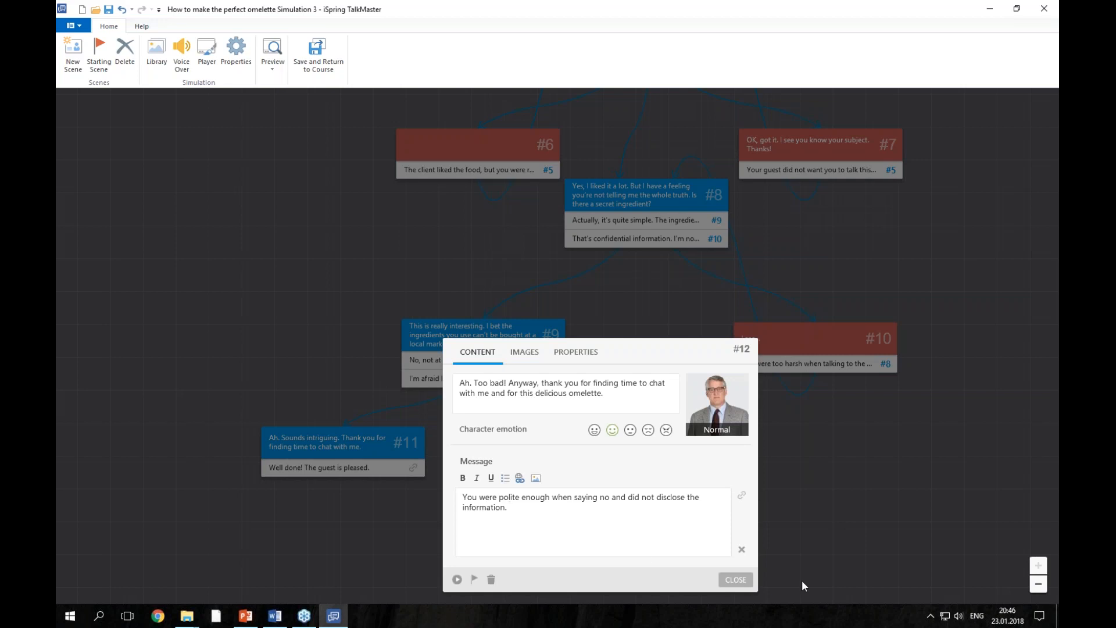
pyautogui.click(741, 583)
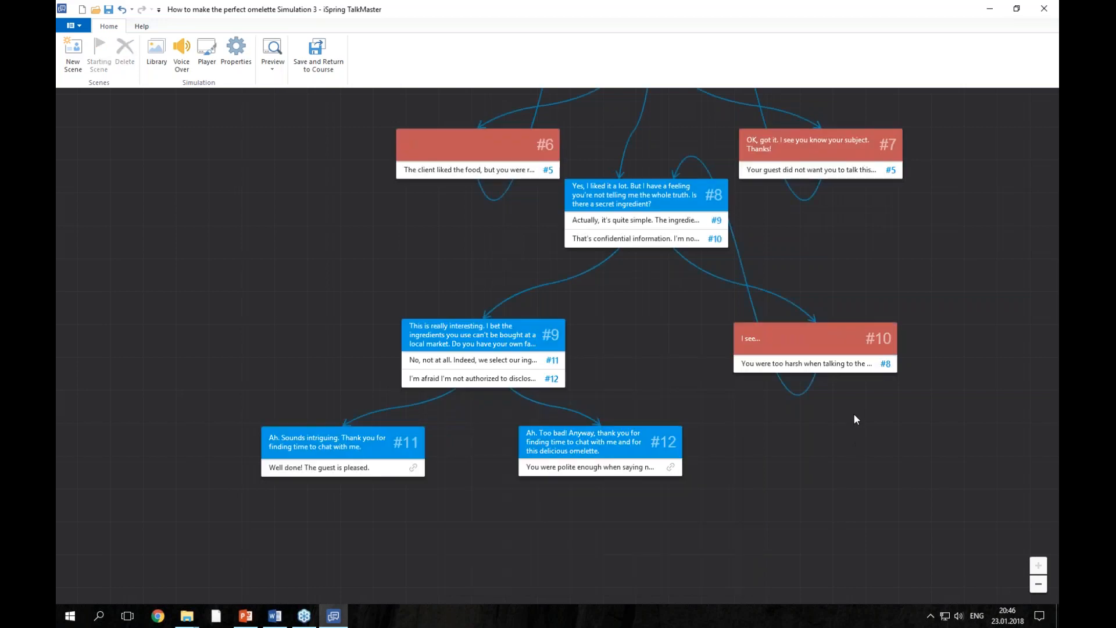
# Step: Review the whole scene tree from scene #1 to scene #12, including the branches and the links back to scenes #5 and #8
pyautogui.scroll(-2, 853, 414)
pyautogui.scroll(-2, 898, 221)
pyautogui.moveTo(898, 221); pyautogui.dragTo(842, 260)
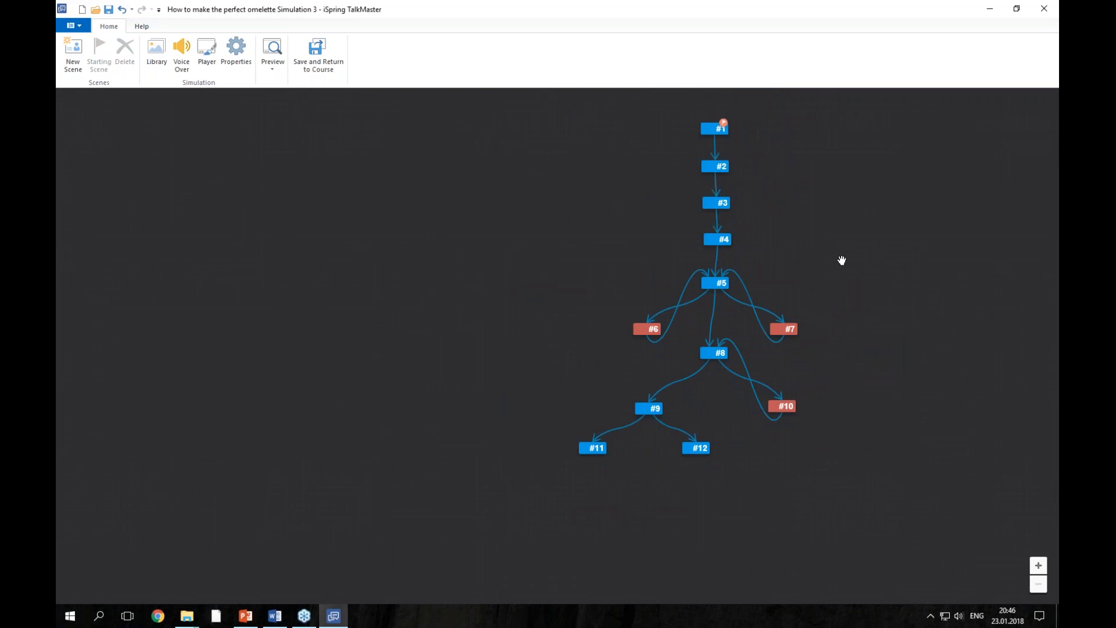
pyautogui.scroll(2, 851, 271)
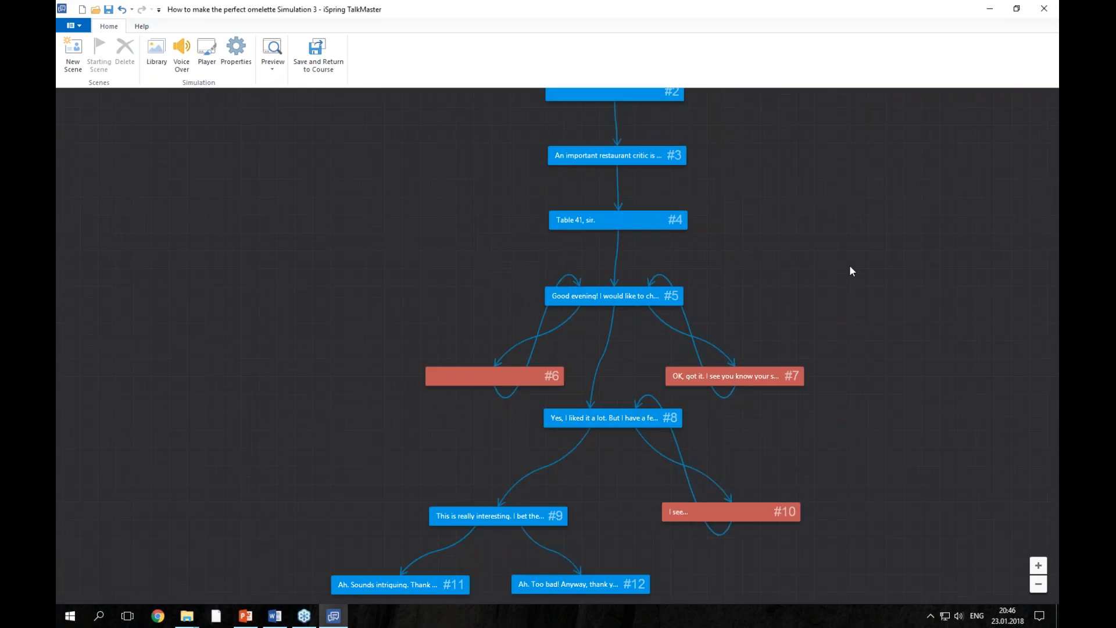
pyautogui.scroll(1, 849, 266)
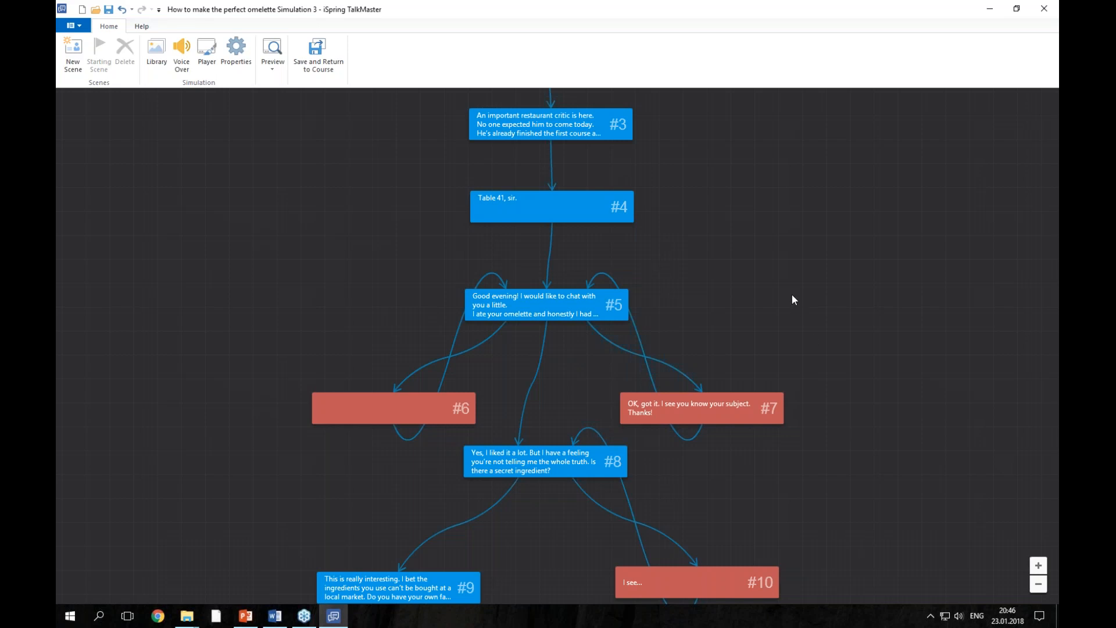
pyautogui.scroll(-2, 793, 298)
pyautogui.scroll(2, 728, 311)
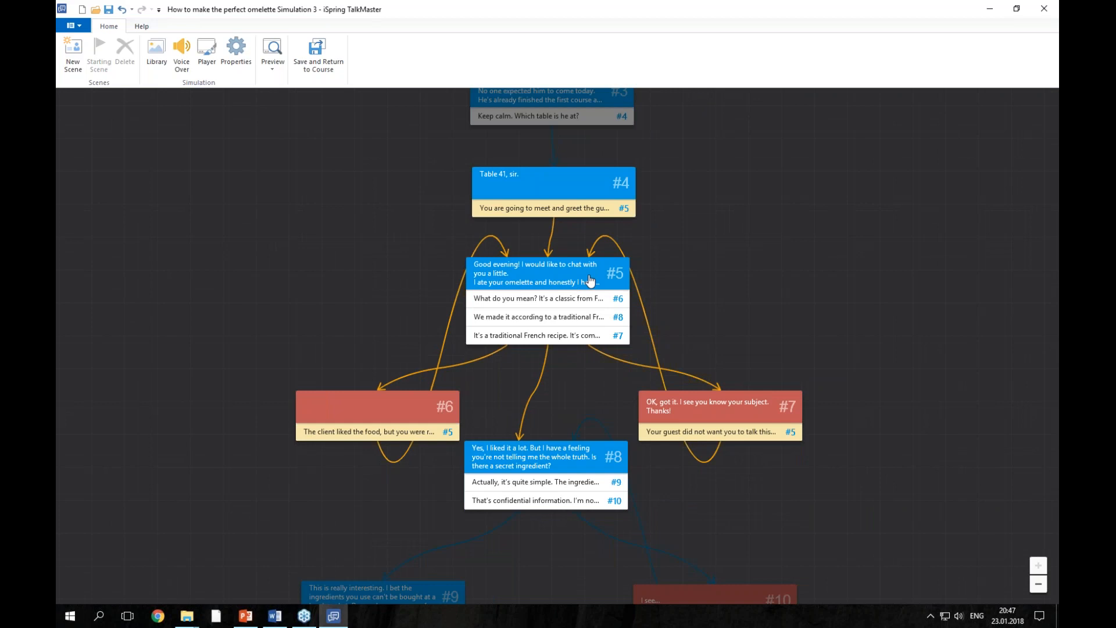
# Step: Enable simulation evaluation in the simulation properties and apply the change
pyautogui.click(232, 65)
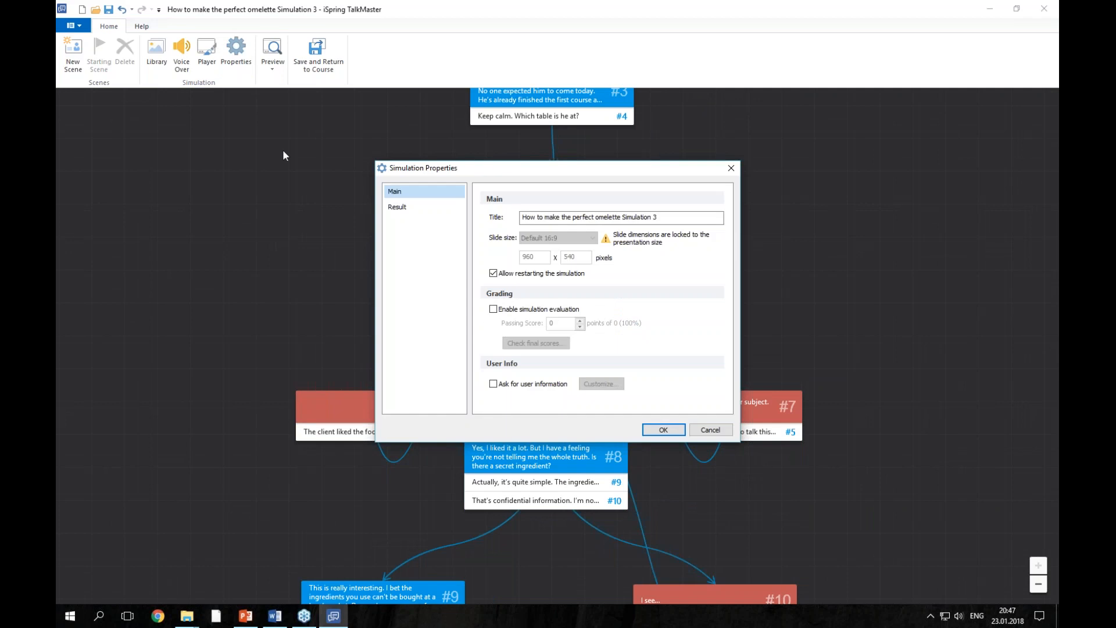
pyautogui.click(504, 314)
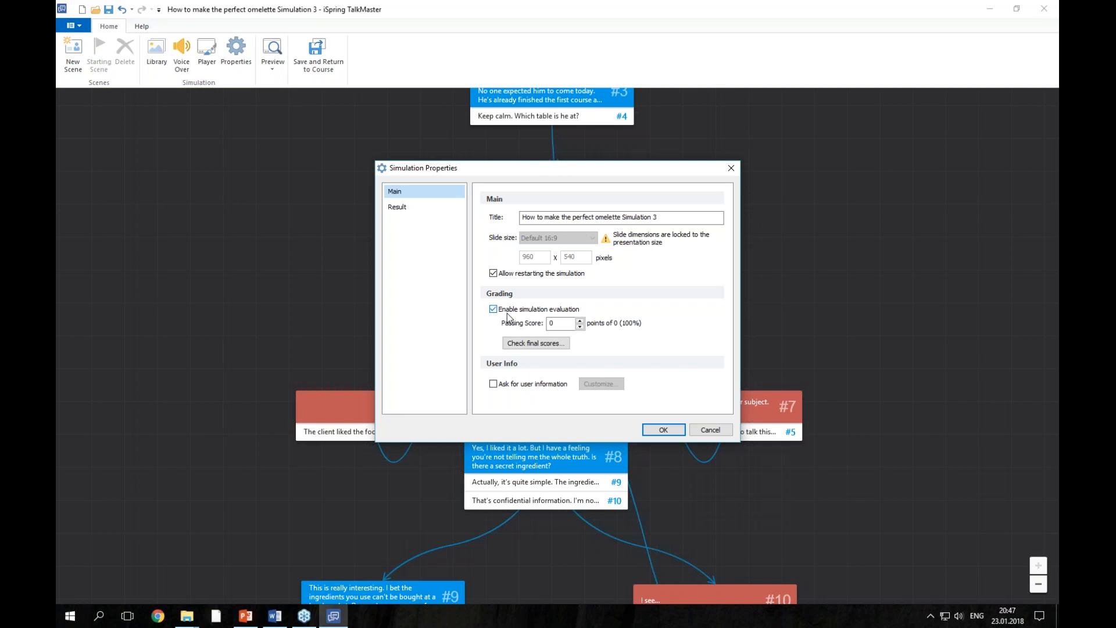
pyautogui.click(663, 431)
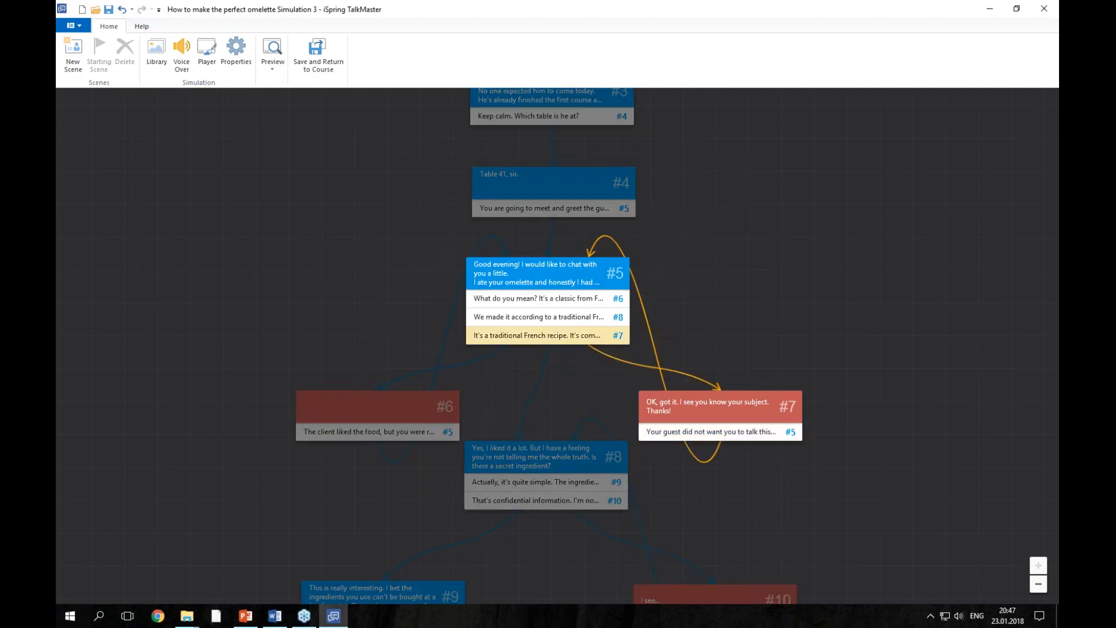
# Step: Set the points for scene #5's replies to -5 for the first, 10 for the second and -5 for the third
pyautogui.doubleClick(578, 282)
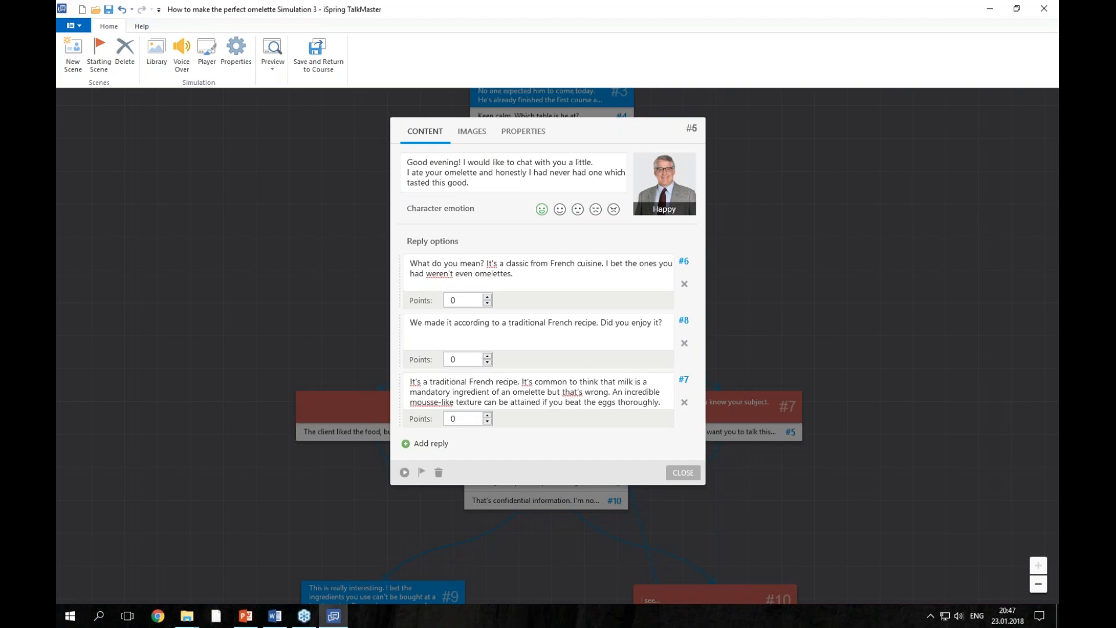
pyautogui.doubleClick(470, 359)
pyautogui.write('10')
pyautogui.doubleClick(454, 300)
pyautogui.write('-5')
pyautogui.doubleClick(452, 419)
pyautogui.press('BackSpace')
pyautogui.write('-5')
pyautogui.click(683, 472)
# Step: Set the points for scene #8's replies to 10 for the first and -5 for the second, and close the scene
pyautogui.moveTo(755, 516); pyautogui.dragTo(849, 329)
pyautogui.doubleClick(622, 289)
pyautogui.click(520, 319)
pyautogui.write('10')
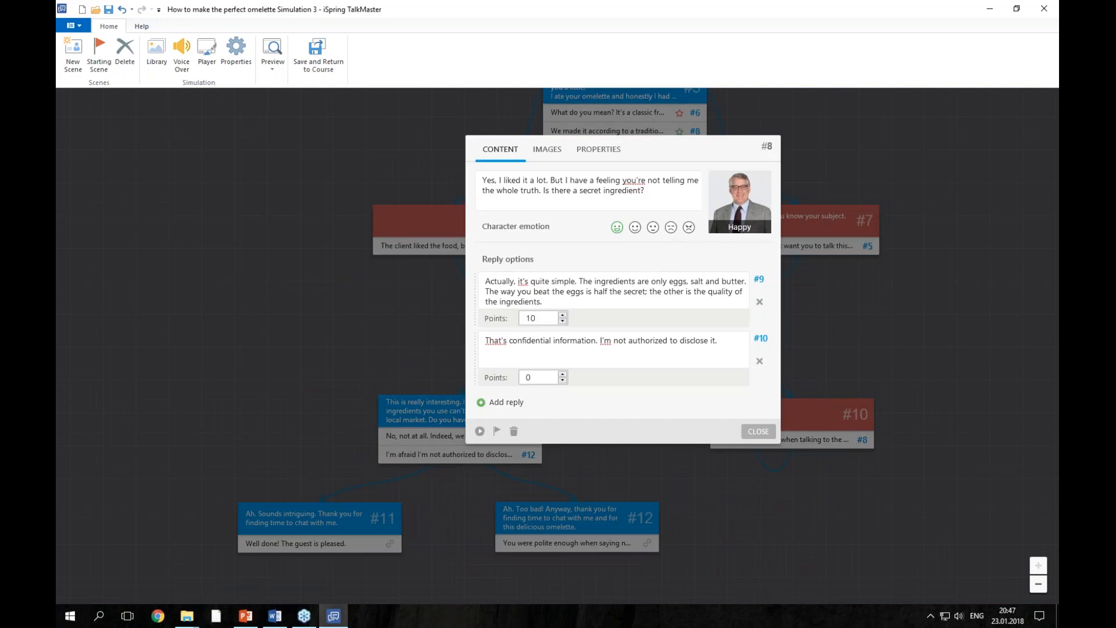
pyautogui.click(521, 379)
pyautogui.write('-5')
pyautogui.click(757, 432)
# Step: Set the points for scene #9's replies to 10 for the first and 5 for the second, and close the scene
pyautogui.moveTo(627, 449); pyautogui.dragTo(685, 381)
pyautogui.doubleClick(516, 348)
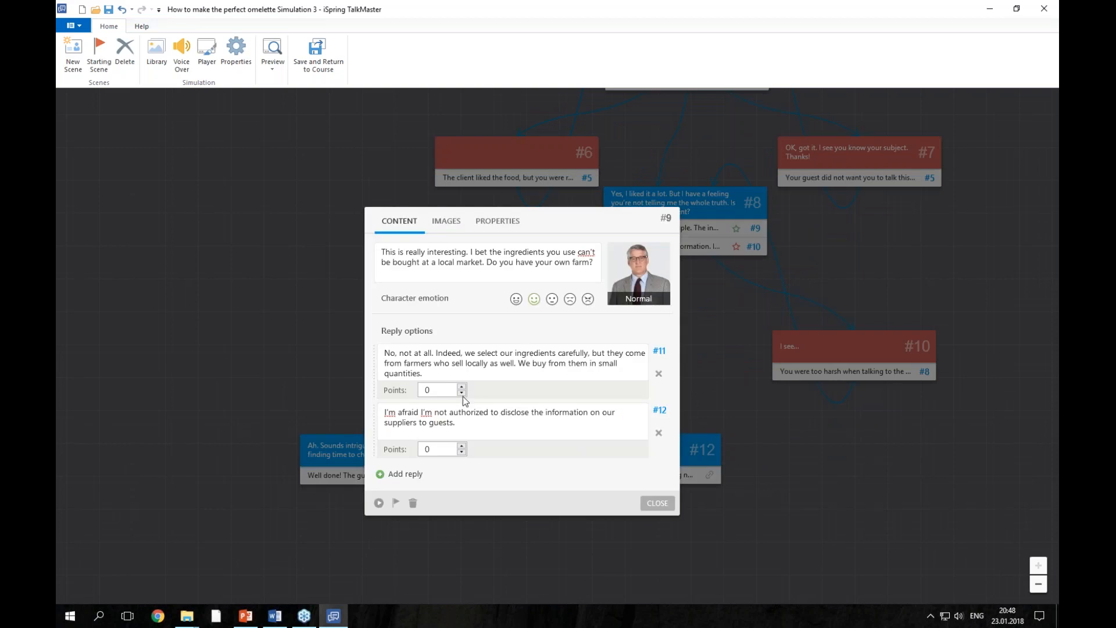
pyautogui.moveTo(436, 390); pyautogui.dragTo(413, 394)
pyautogui.write('10')
pyautogui.doubleClick(443, 451)
pyautogui.write('5')
pyautogui.click(658, 503)
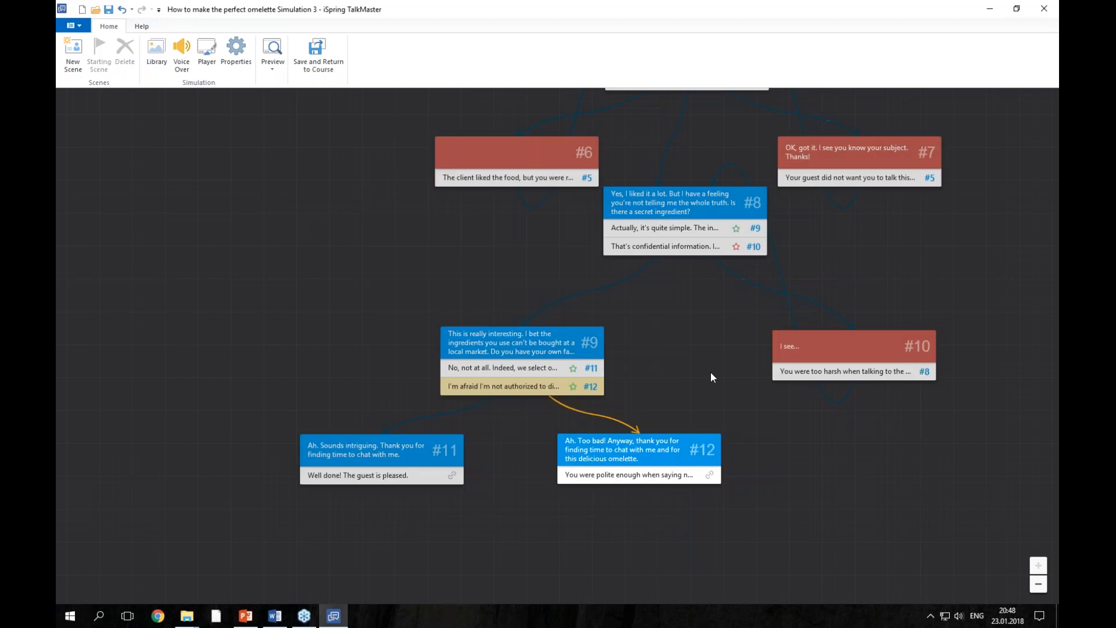
# Step: Preview the simulation from scene #5, choose the first reply about the classic French cuisine, and continue past the feedback message
pyautogui.doubleClick(642, 152)
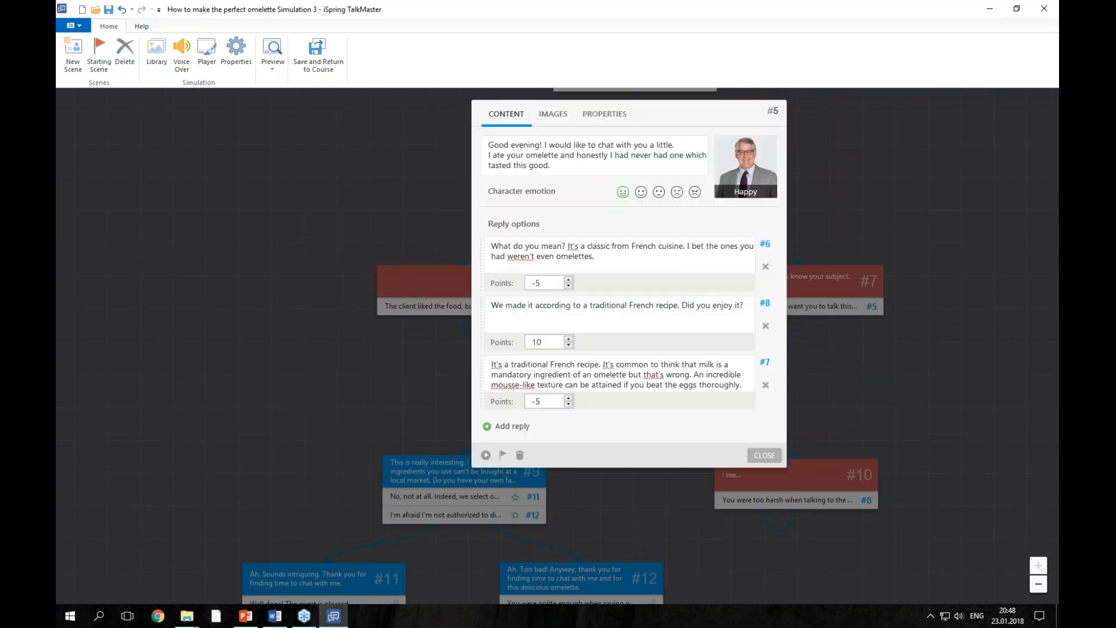
pyautogui.click(485, 456)
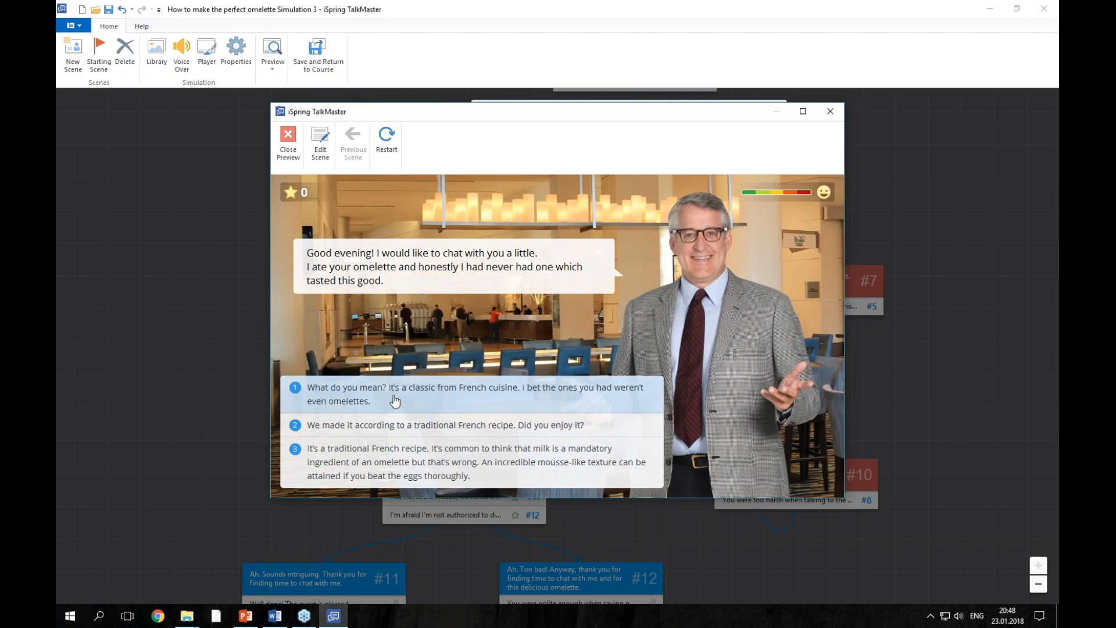
pyautogui.click(413, 402)
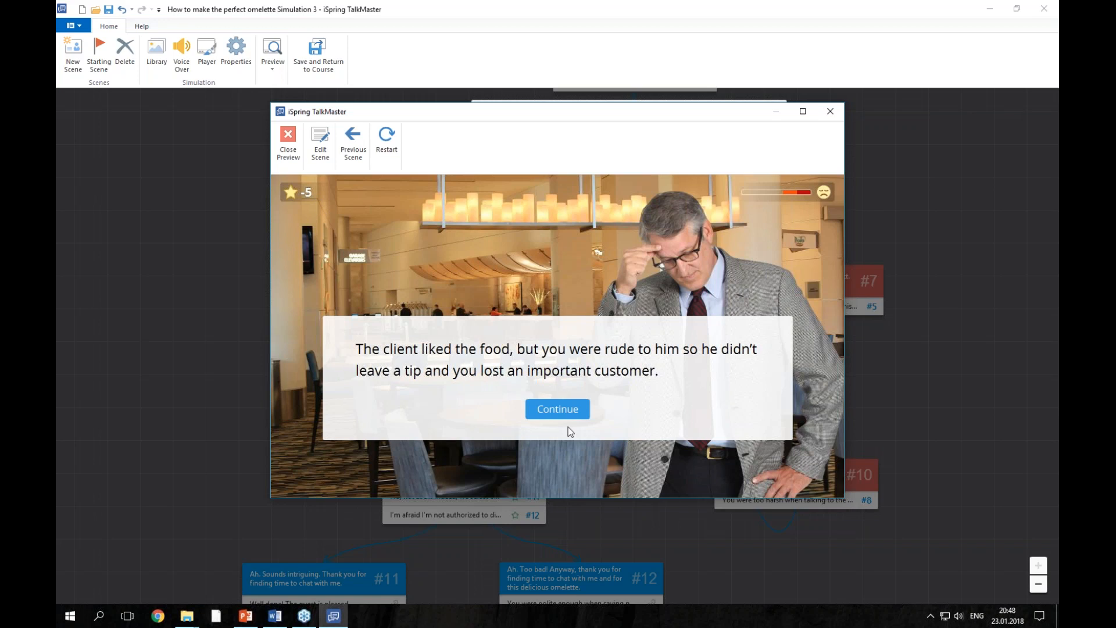
pyautogui.click(576, 409)
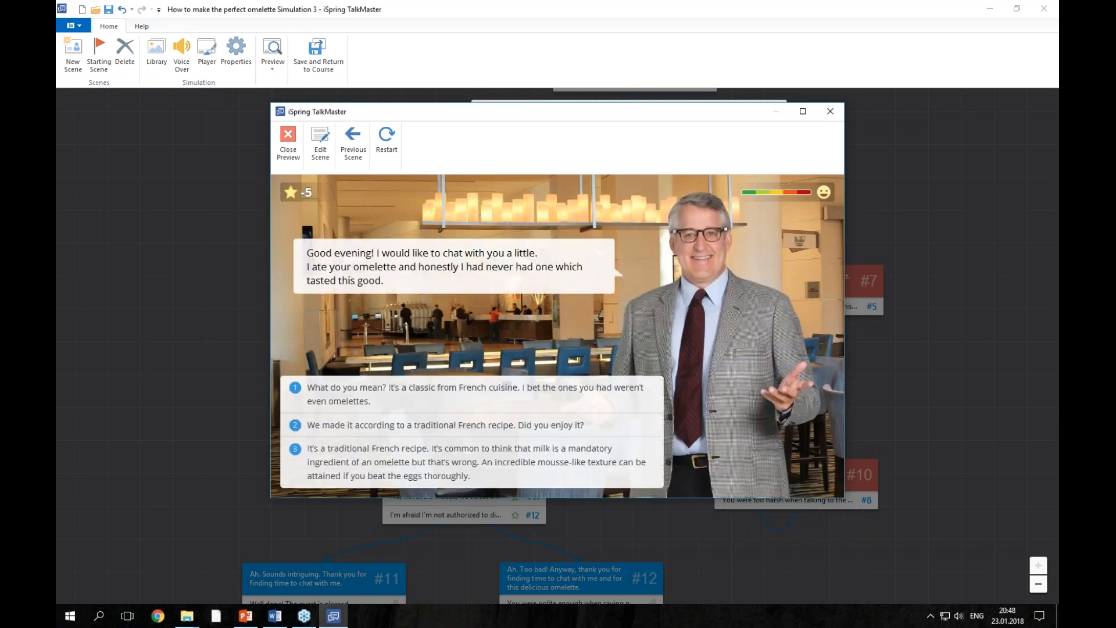
# Step: Play the preview through scene #5's second reply, scene #8's first and scene #9's second, and close the preview and the scene
pyautogui.click(435, 435)
pyautogui.click(426, 459)
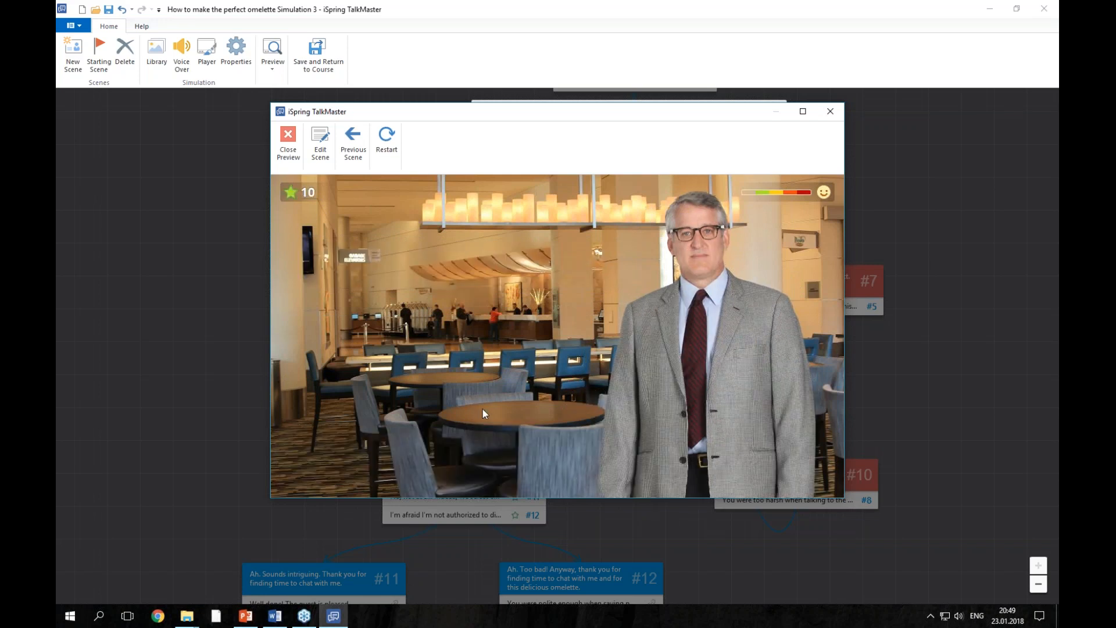
pyautogui.click(393, 475)
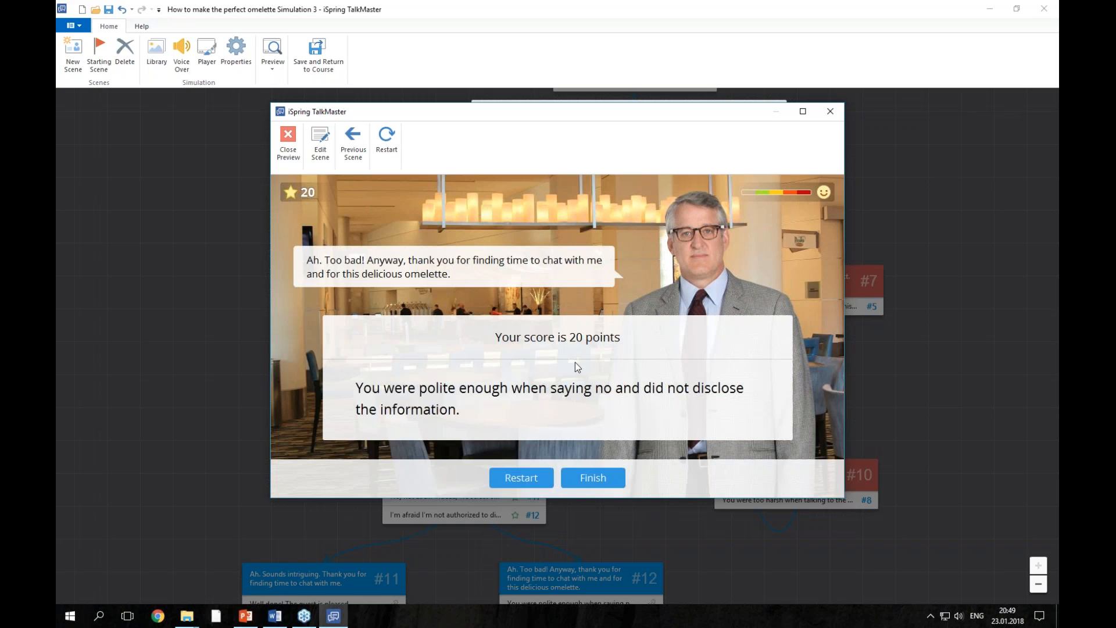
pyautogui.click(828, 113)
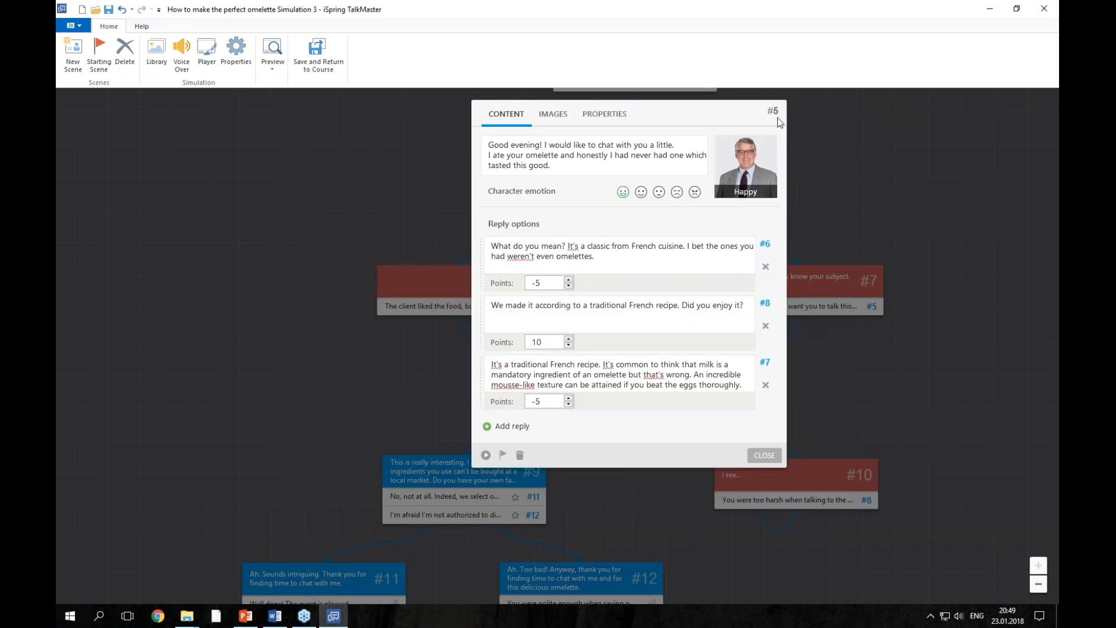
pyautogui.click(764, 456)
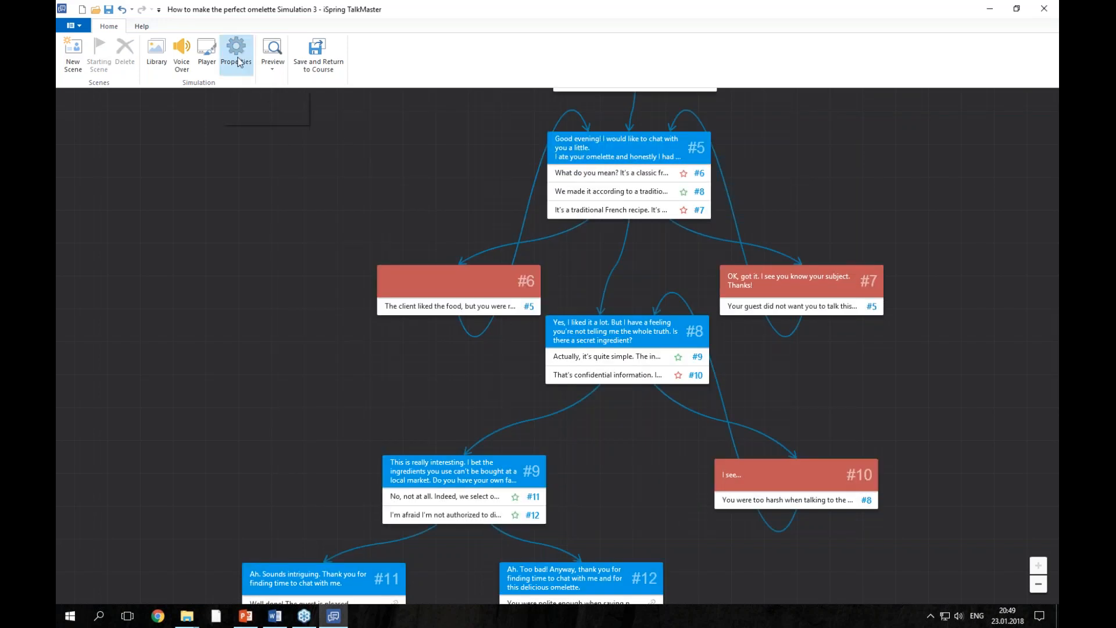
# Step: Set the simulation's passing score to 20 points, apply the change, and switch to voice-over mode
pyautogui.click(238, 60)
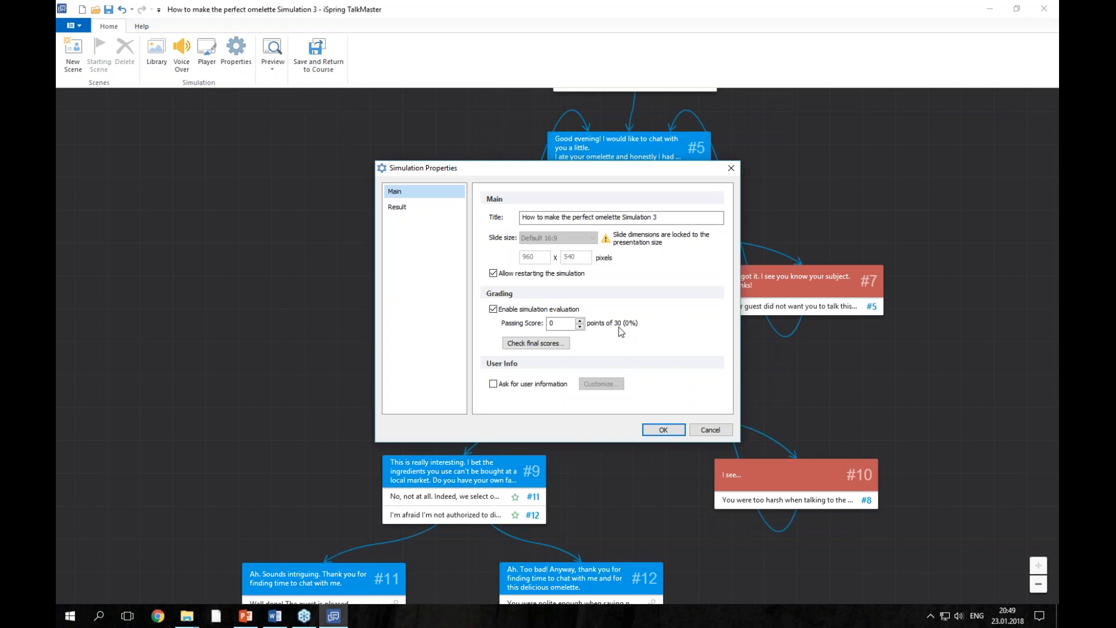
pyautogui.doubleClick(551, 324)
pyautogui.write('20')
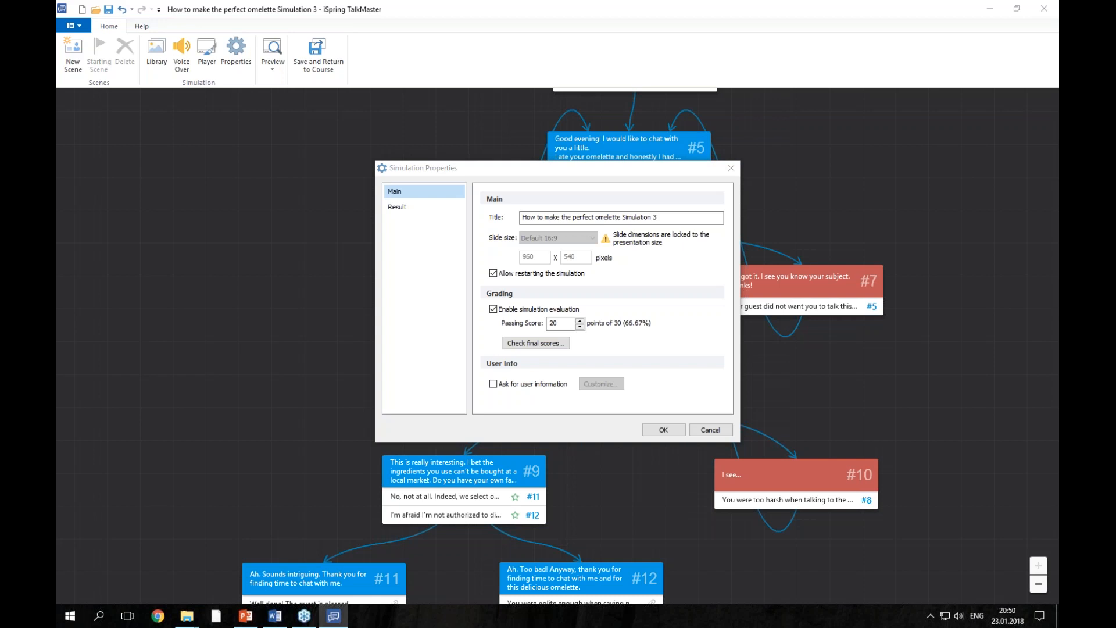
pyautogui.click(665, 430)
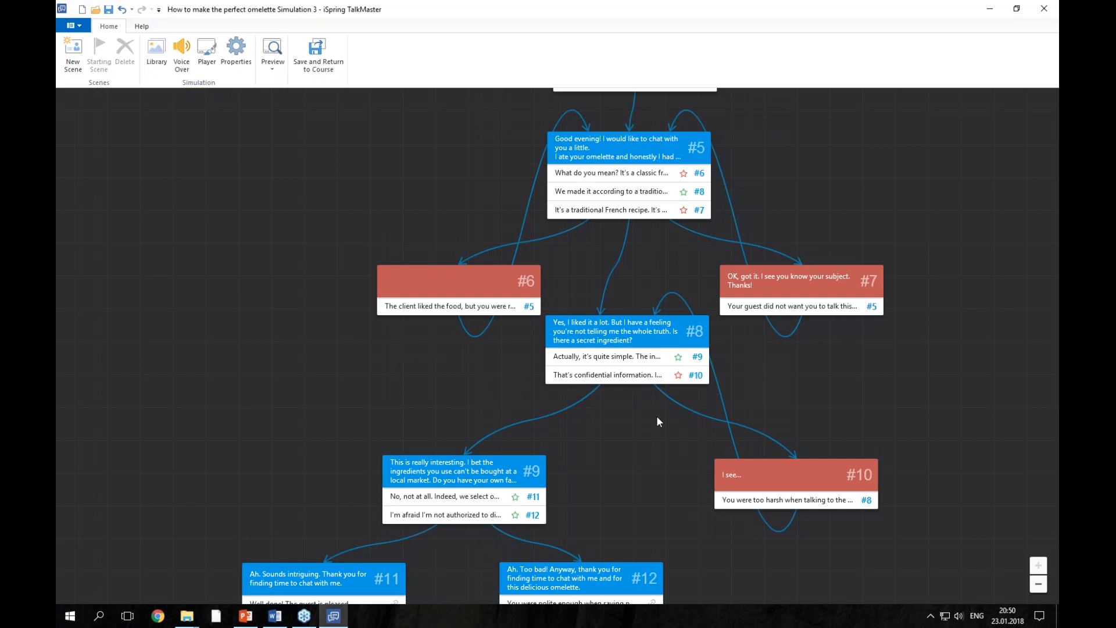
pyautogui.click(180, 68)
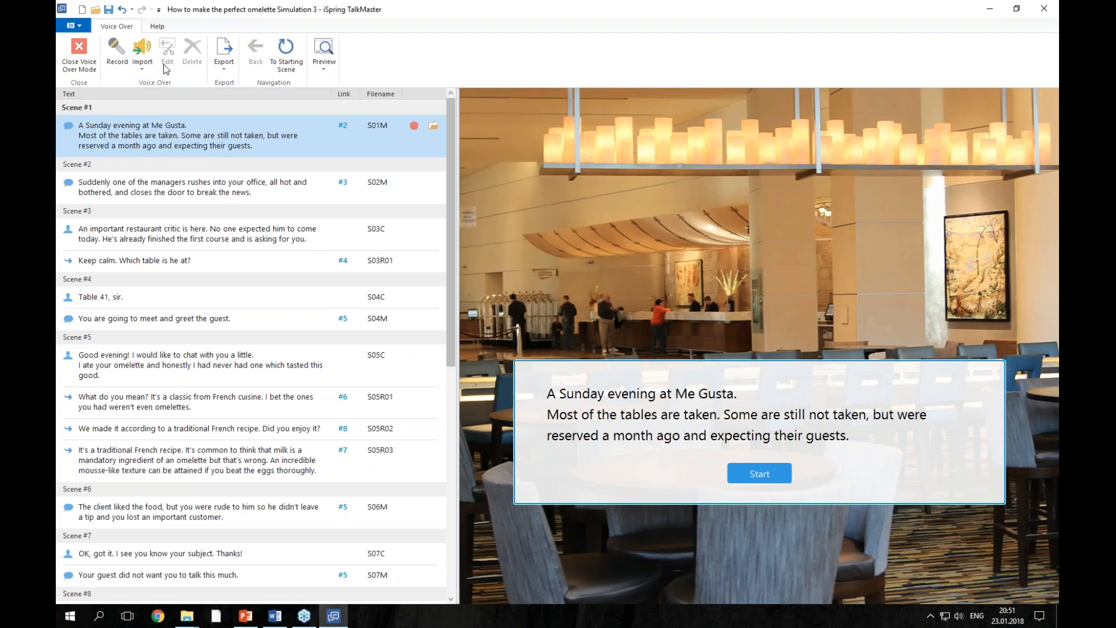
pyautogui.click(226, 69)
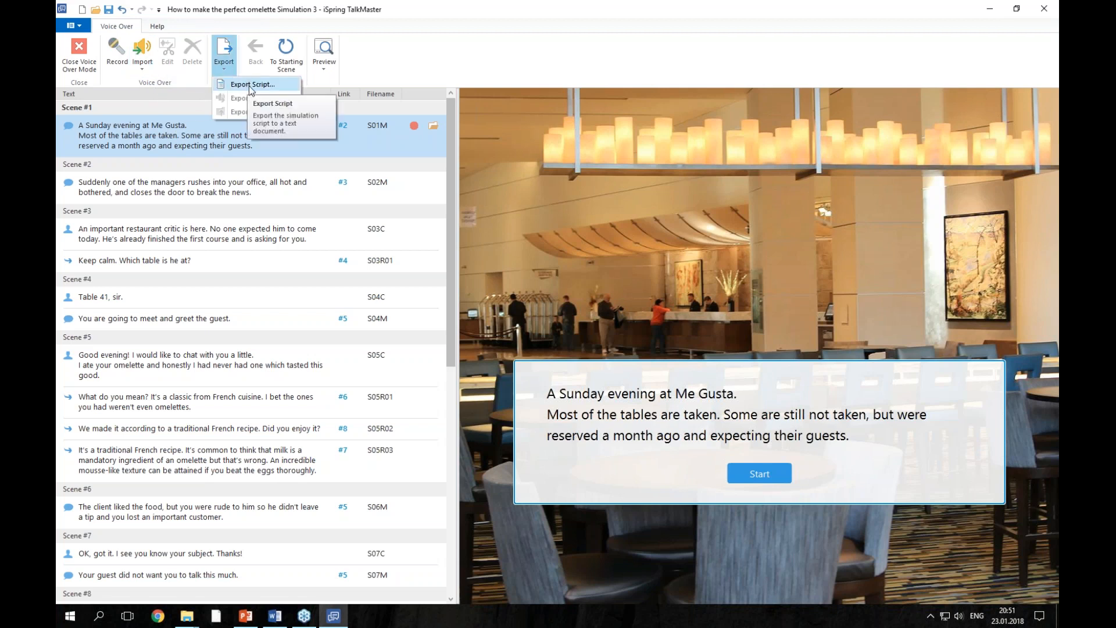
pyautogui.click(259, 86)
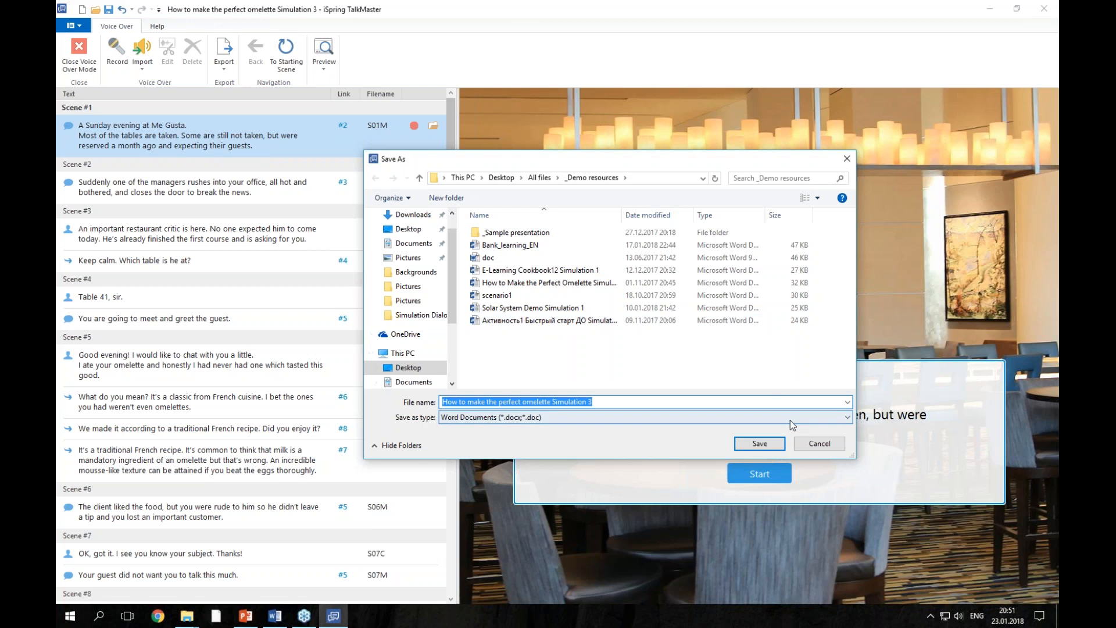
pyautogui.click(830, 444)
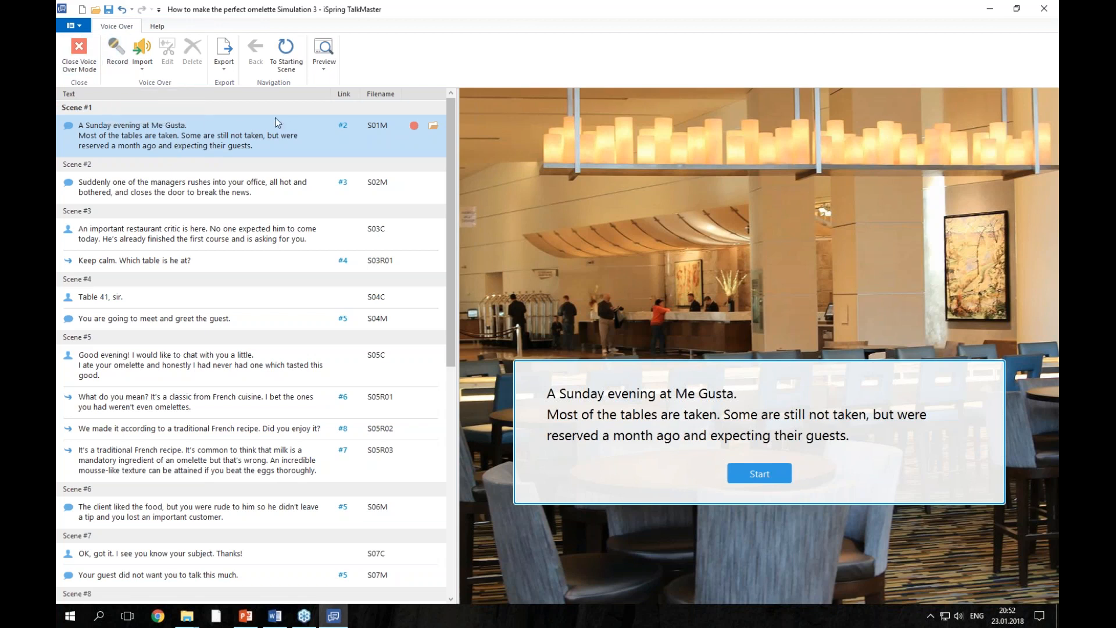
# Step: Record a narration for scene #1's message with the narration script displayed in the sound recorder
pyautogui.click(409, 130)
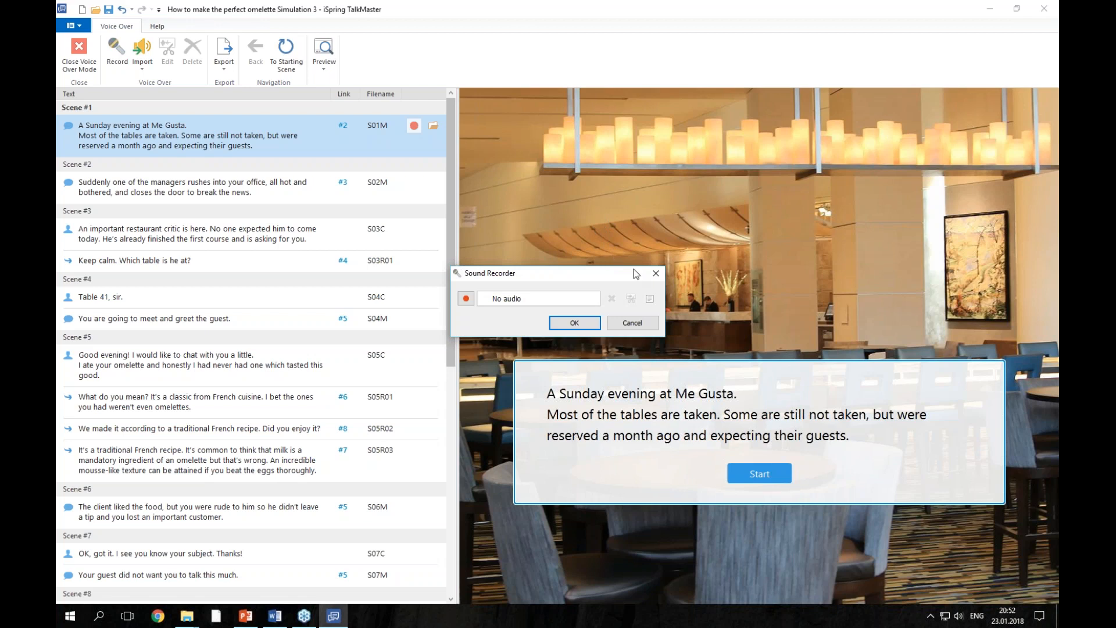
pyautogui.click(650, 301)
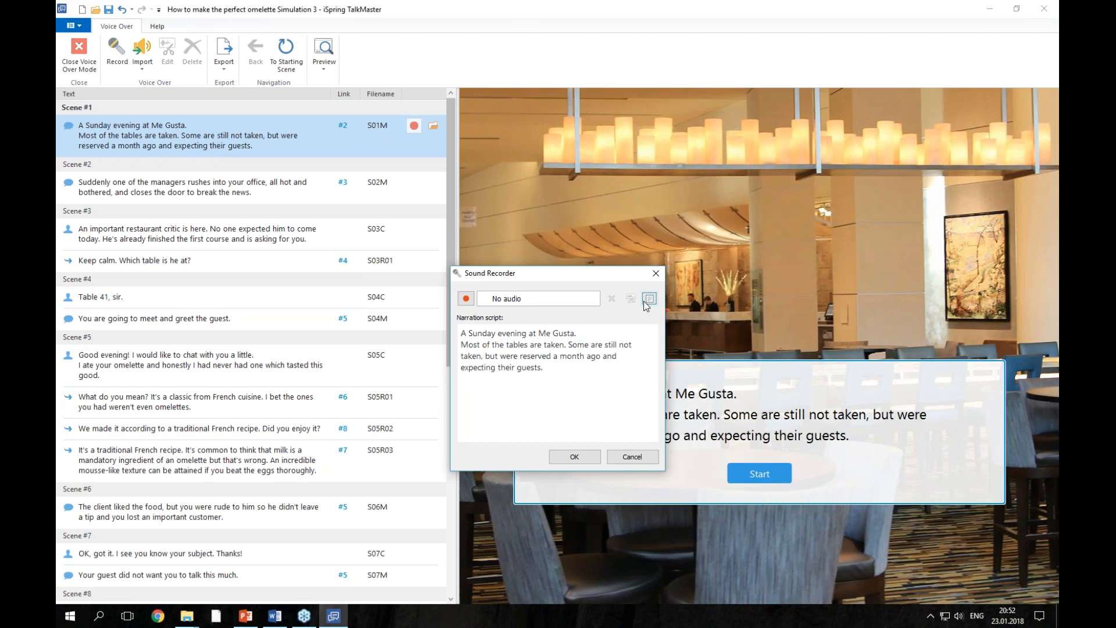
pyautogui.click(467, 300)
pyautogui.click(466, 299)
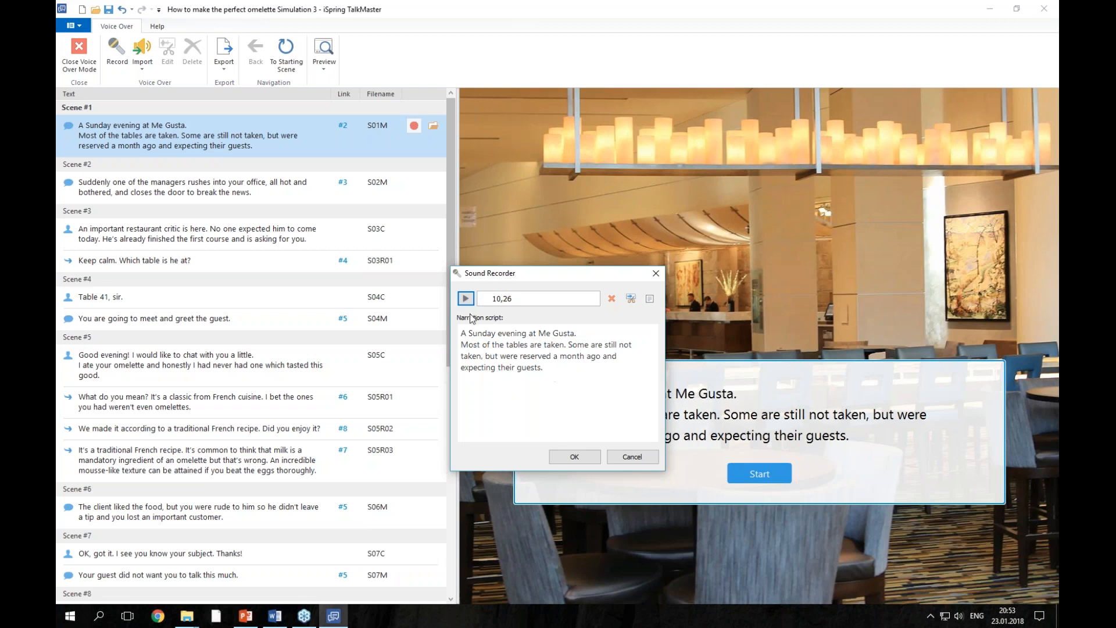
# Step: Play back scene #1's recorded narration, inspect it in the audio editor without editing, and save the recording to the scene
pyautogui.click(468, 302)
pyautogui.click(466, 299)
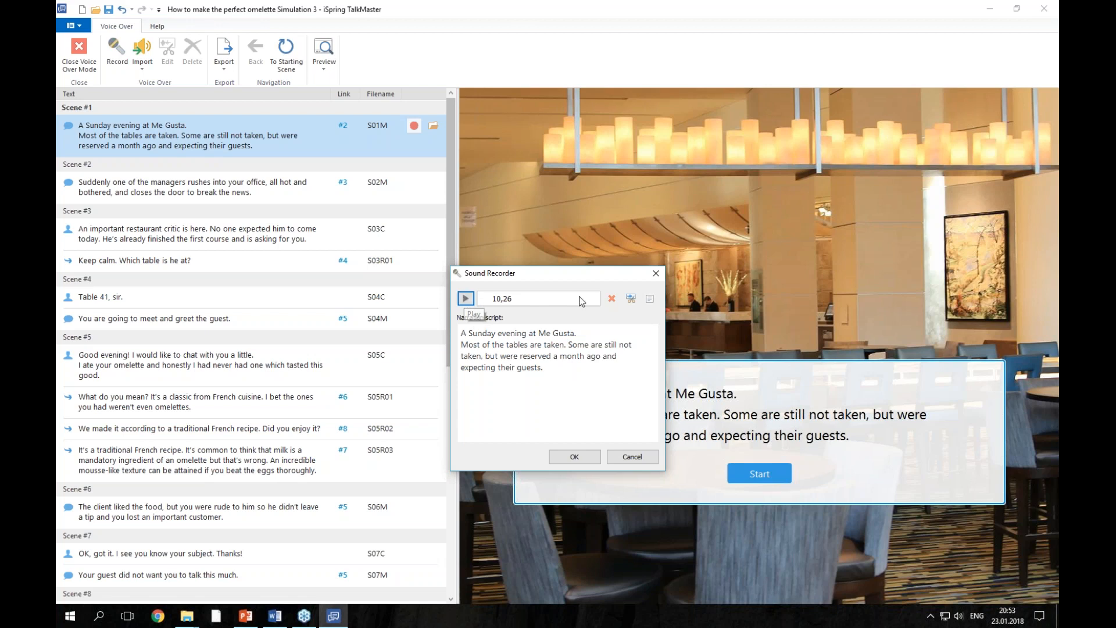
pyautogui.click(632, 298)
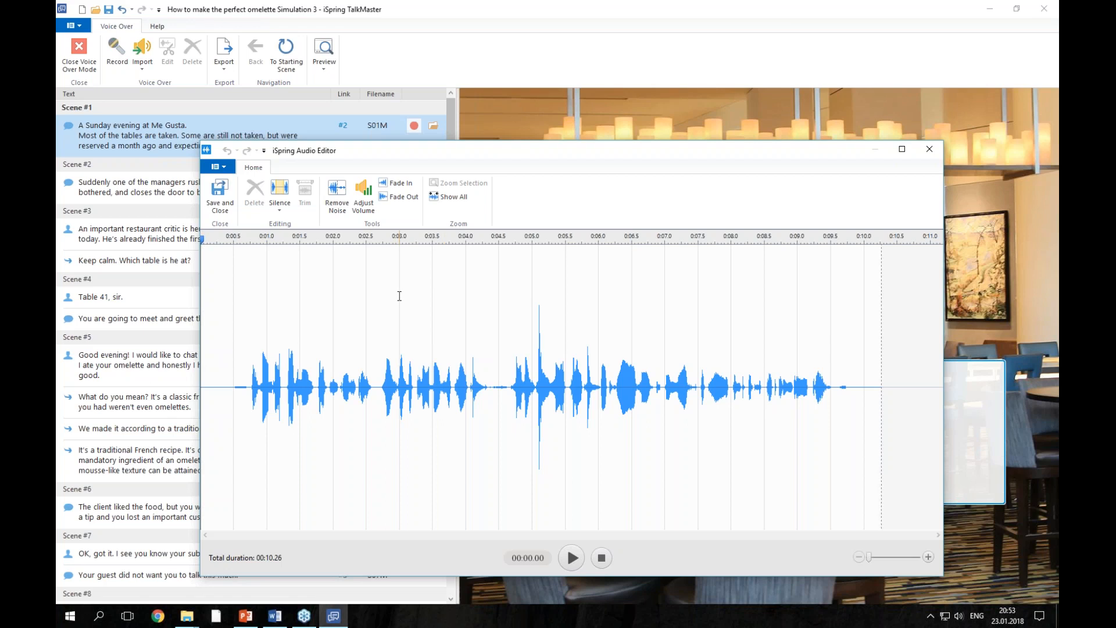
pyautogui.click(929, 149)
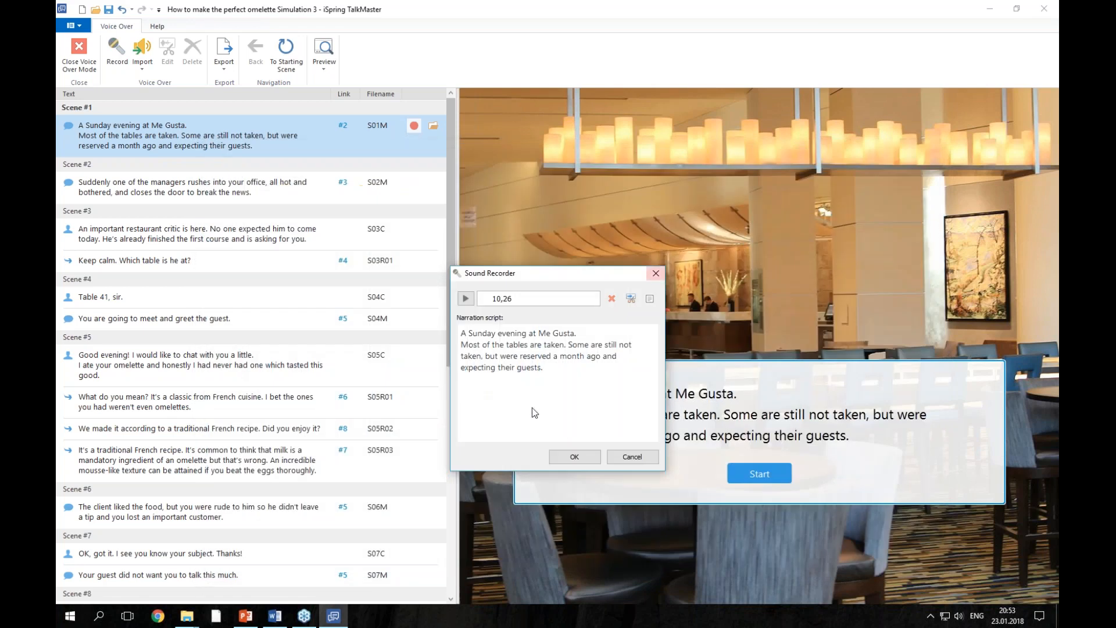
pyautogui.click(574, 457)
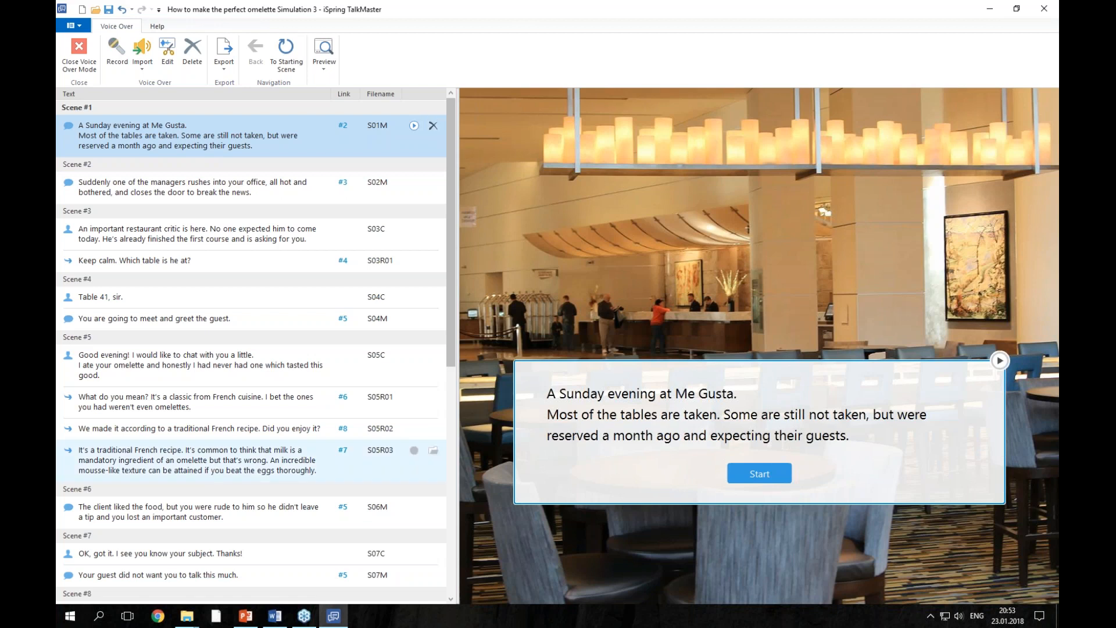
# Step: Examine the file names in the Audio files folder inside Simulation Dialogue, and return to the simulation's voice-over list
pyautogui.moveTo(187, 616)
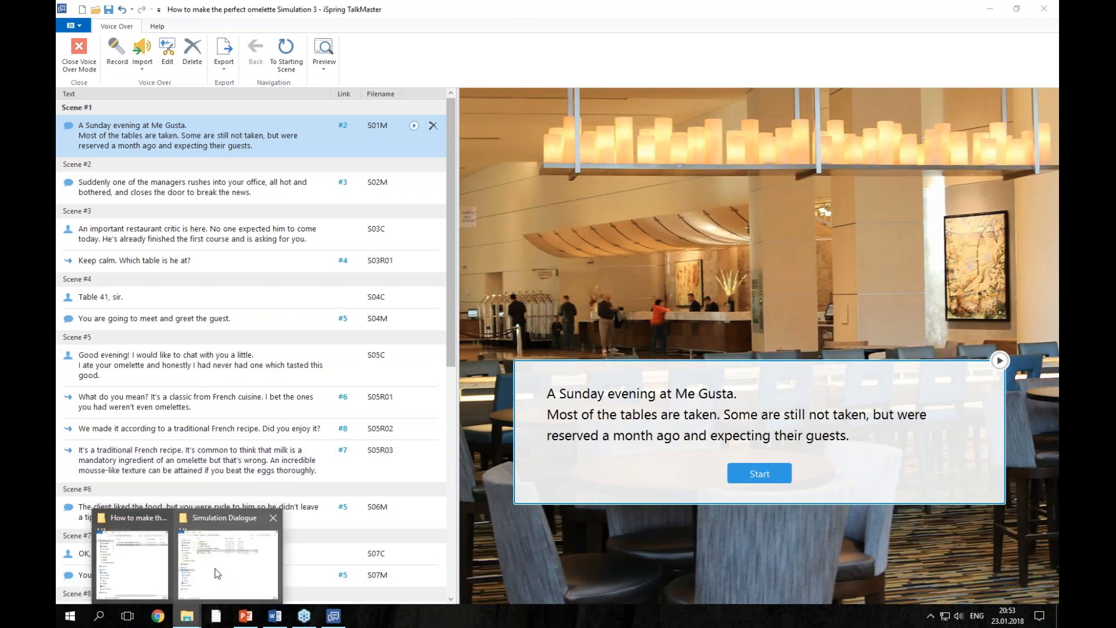
pyautogui.click(232, 565)
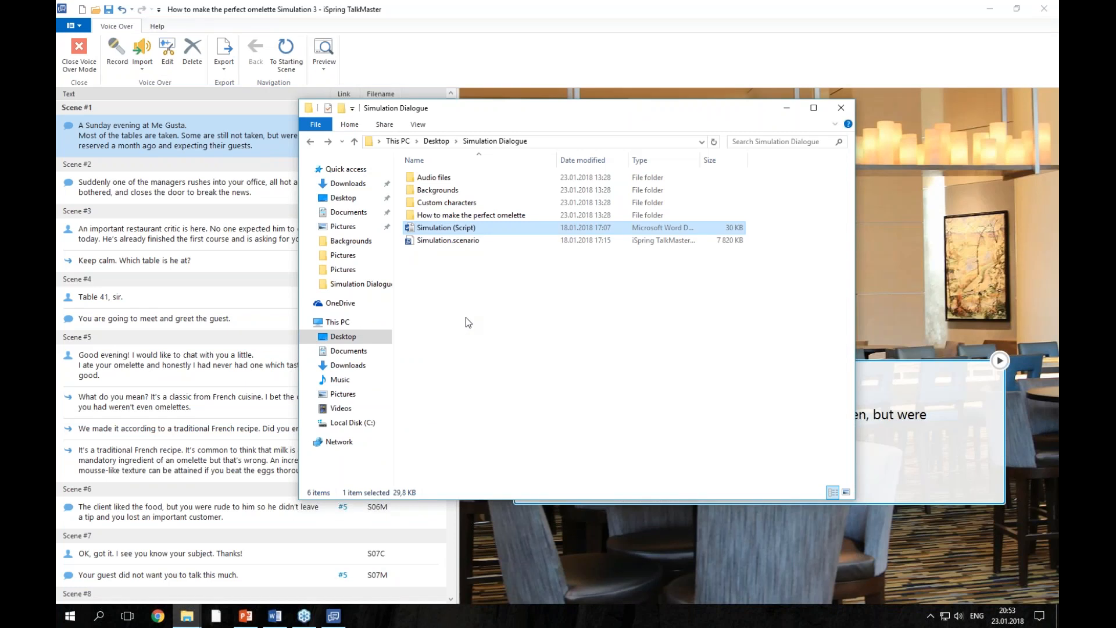
pyautogui.click(504, 181)
pyautogui.doubleClick(503, 181)
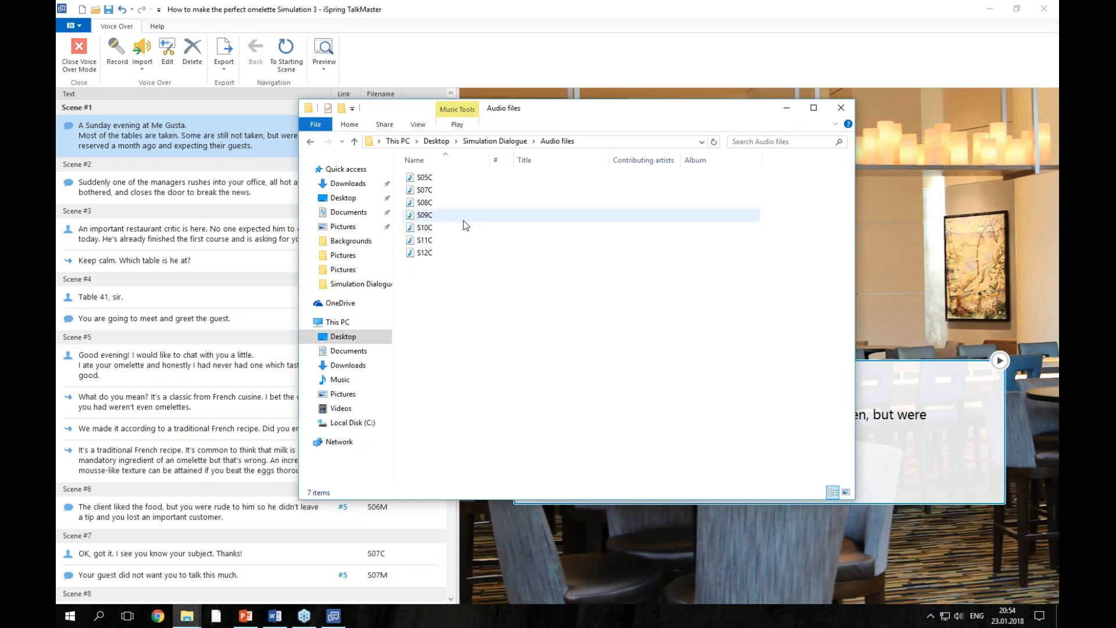
pyautogui.click(418, 11)
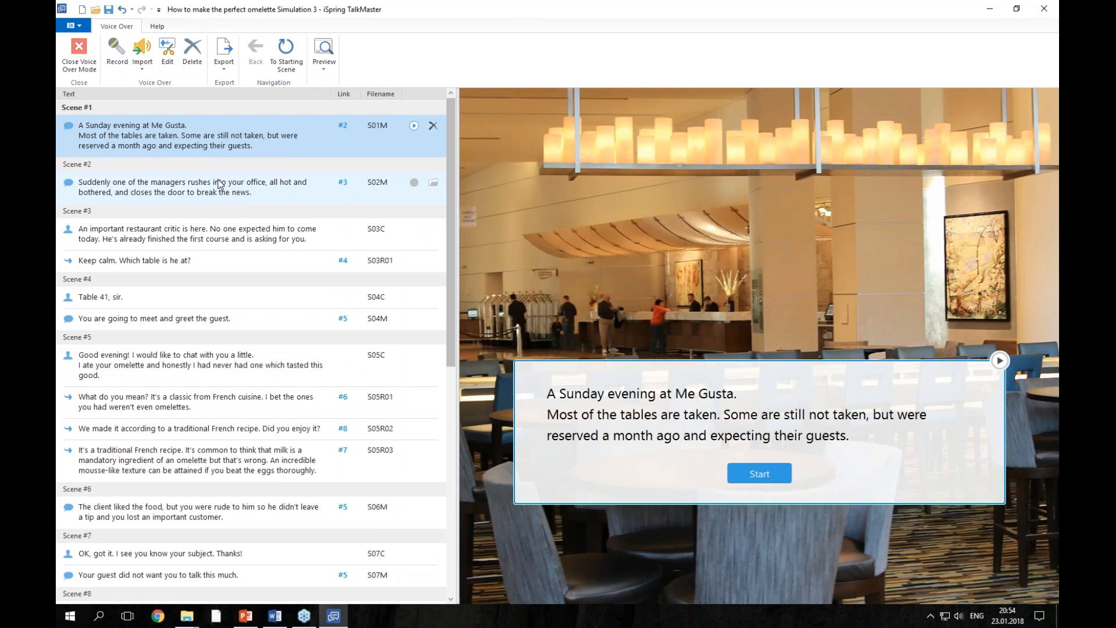
pyautogui.click(219, 185)
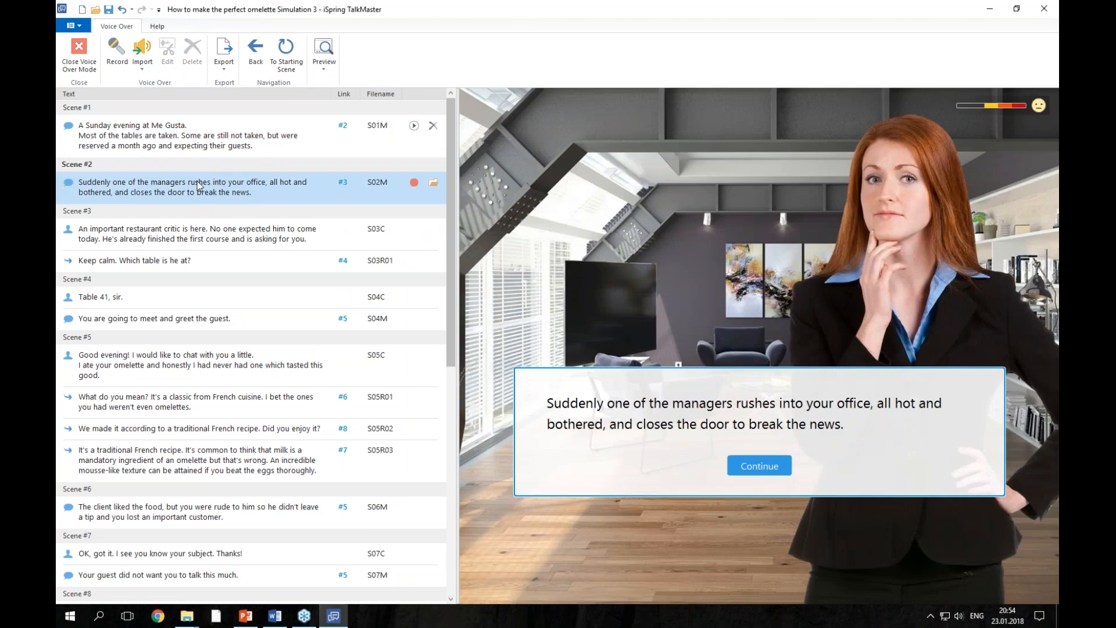
pyautogui.click(143, 63)
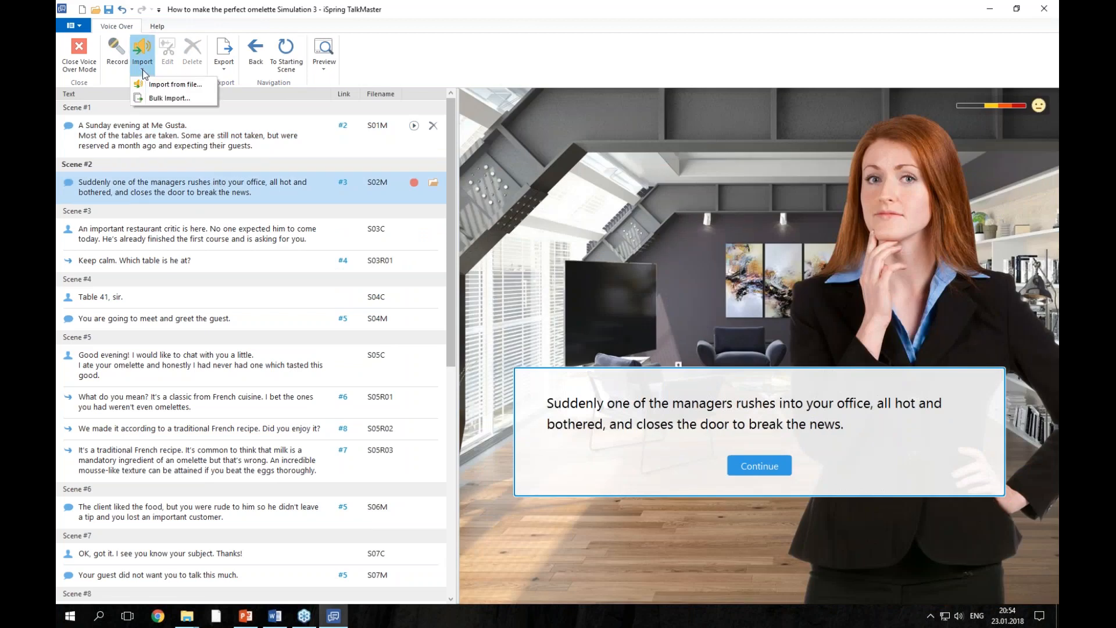
pyautogui.click(155, 85)
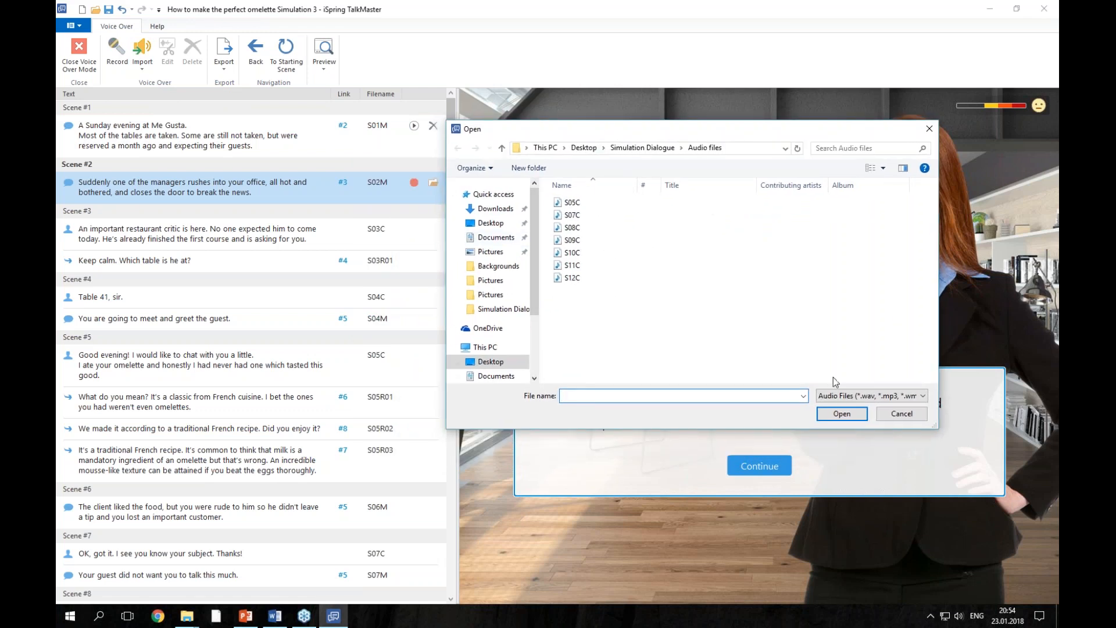
pyautogui.click(902, 415)
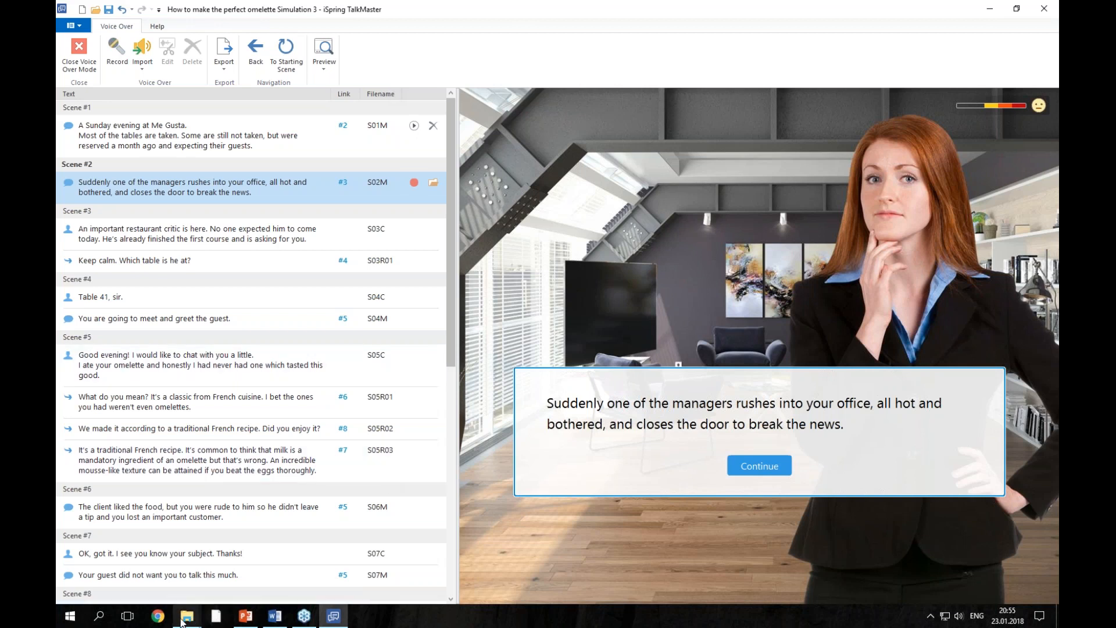
# Step: Compare the file names in the Audio files folder with the Filename entries in the simulation's voice-over list
pyautogui.moveTo(182, 619)
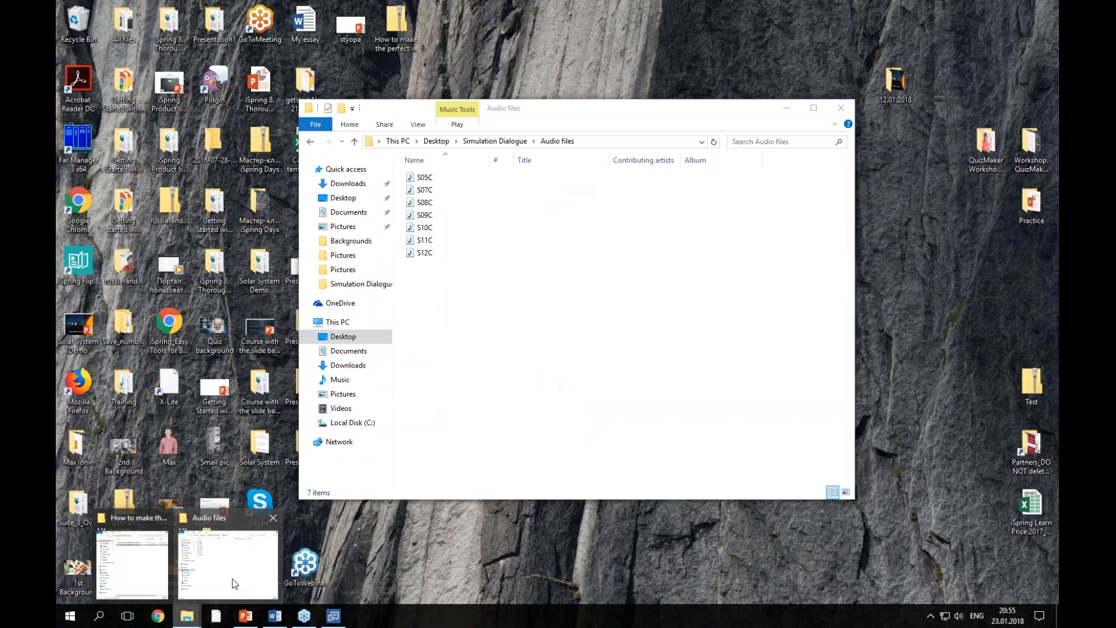
pyautogui.click(236, 582)
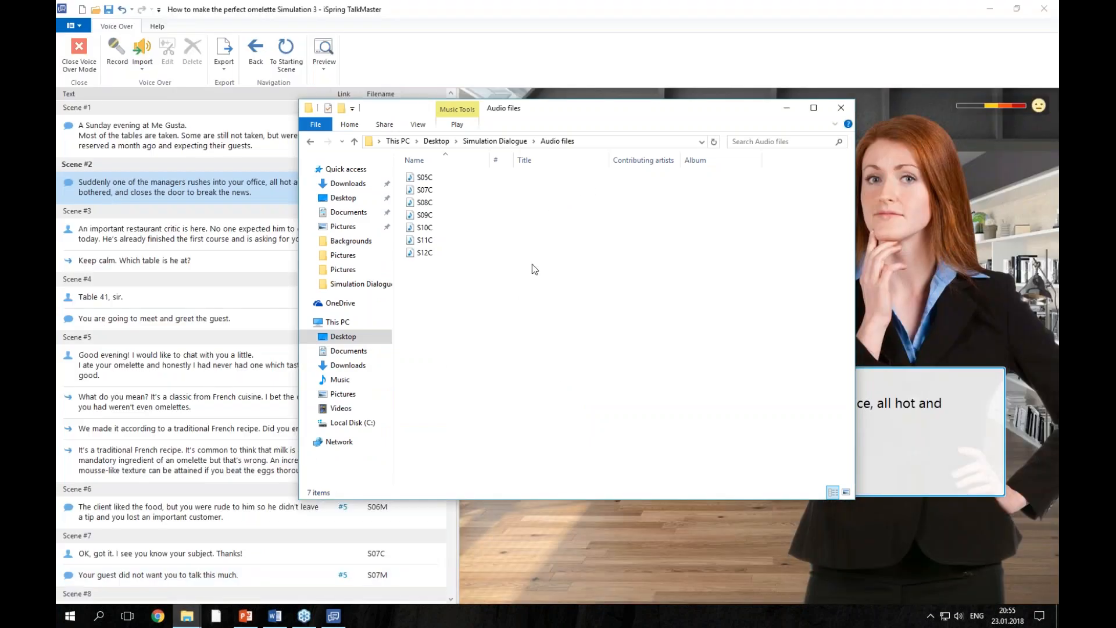
pyautogui.moveTo(534, 107); pyautogui.dragTo(711, 95)
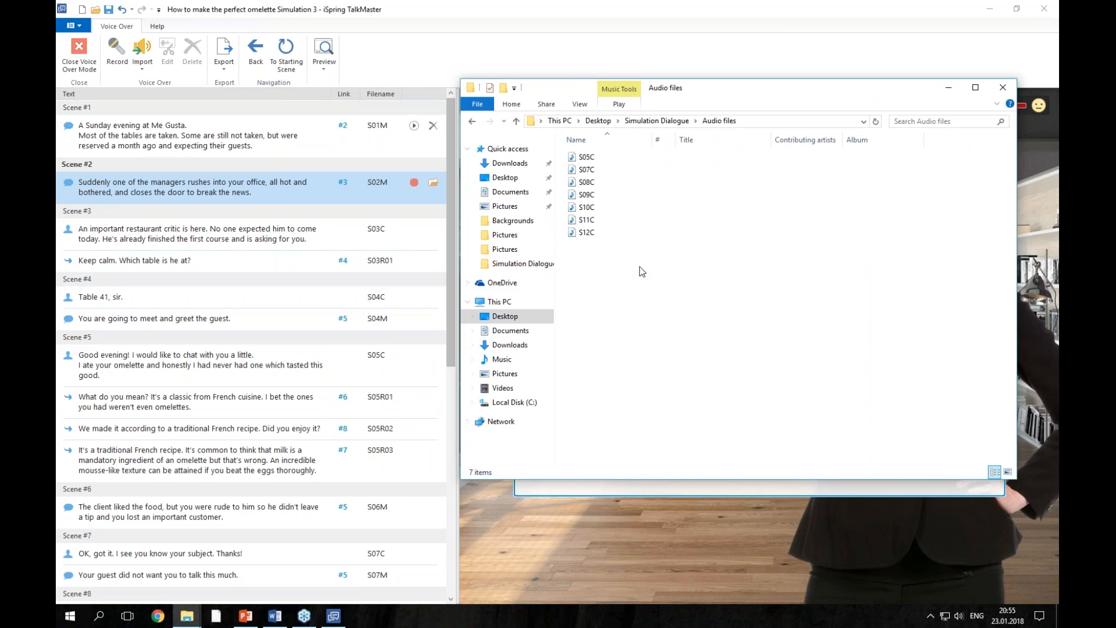
pyautogui.moveTo(879, 91); pyautogui.dragTo(830, 108)
pyautogui.click(900, 105)
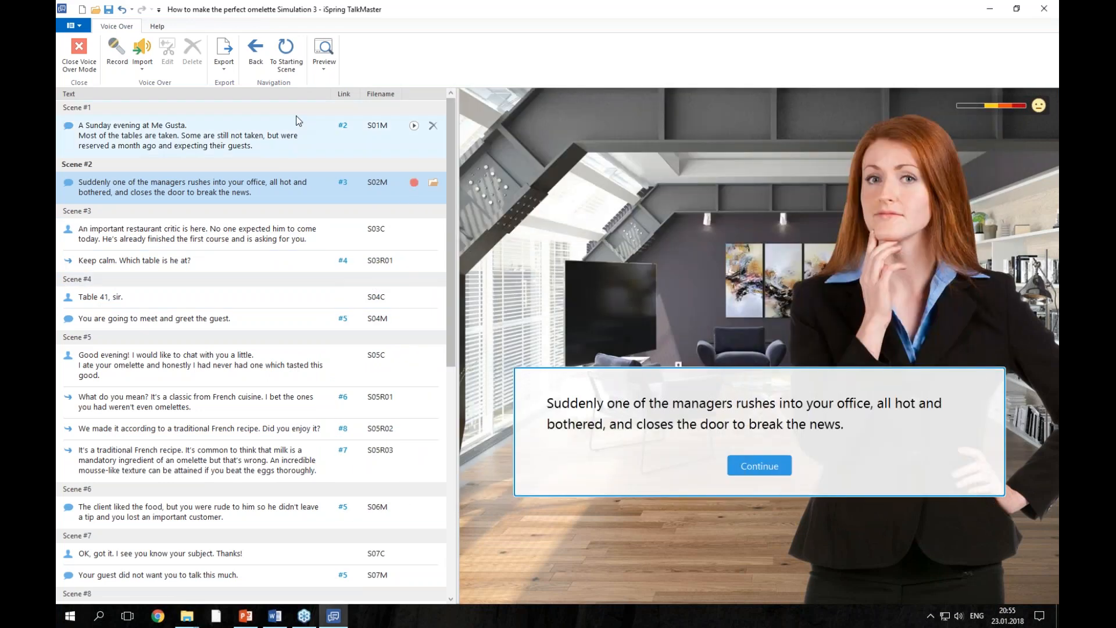
# Step: Bulk import the voice-over files S05C and S07C through S12C from the Audio files folder and review them in the scene list
pyautogui.click(140, 73)
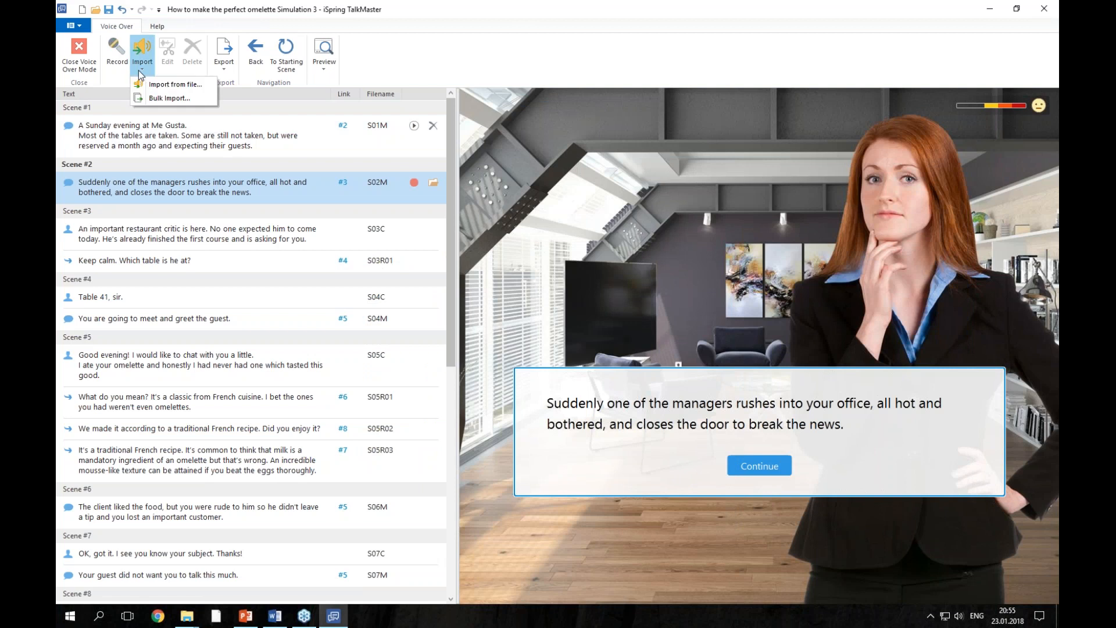
pyautogui.click(186, 99)
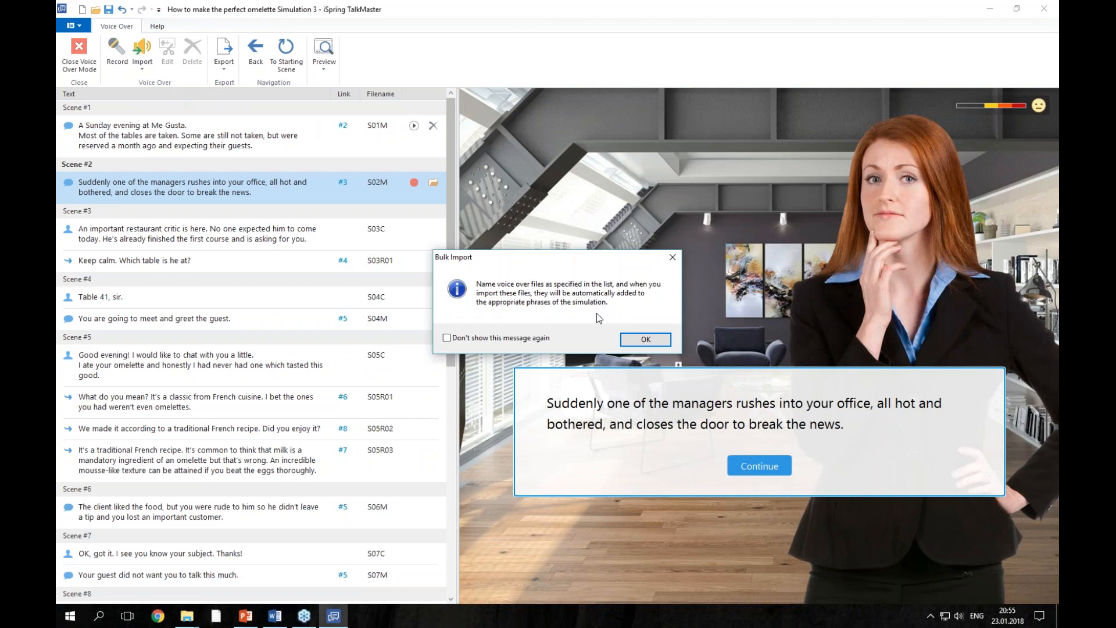
pyautogui.click(646, 342)
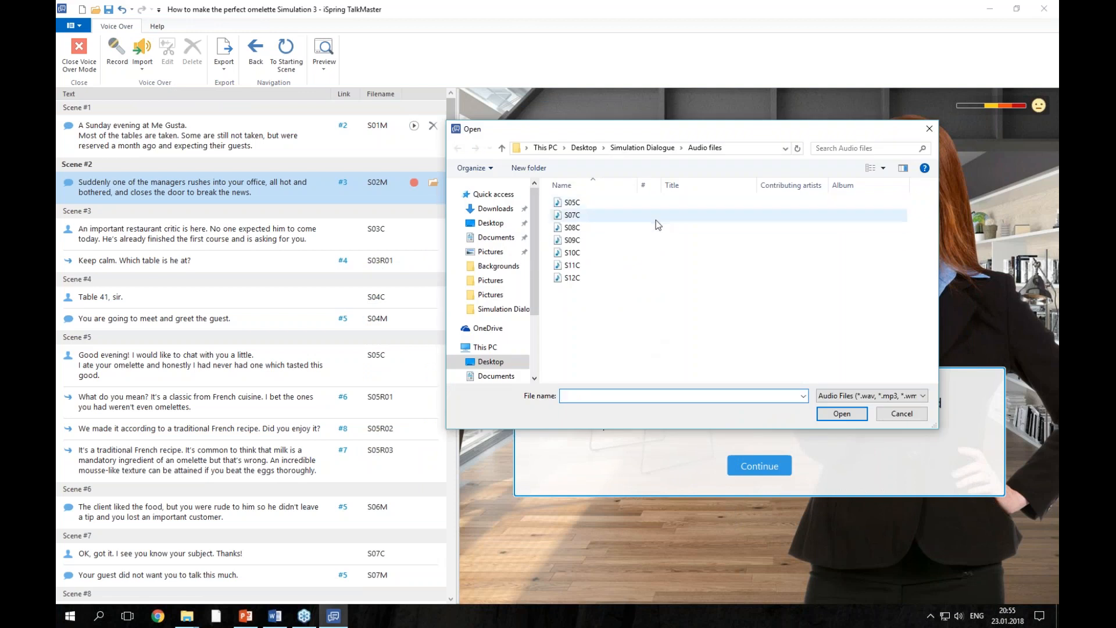
pyautogui.click(615, 204)
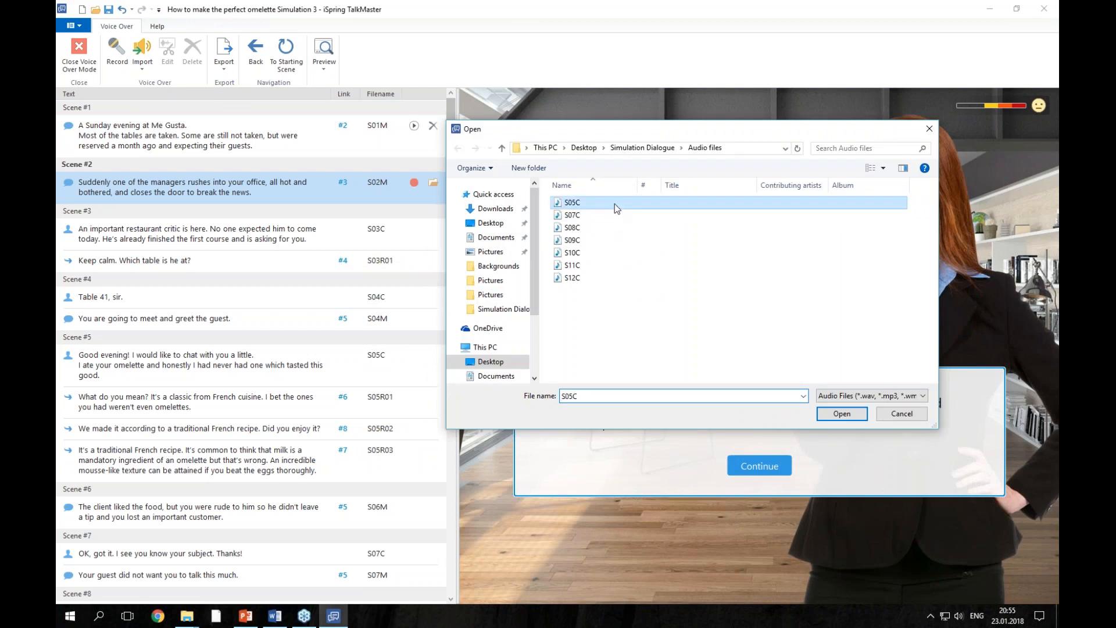
pyautogui.keyDown('shift'); pyautogui.click(591, 274); pyautogui.keyUp('shift')
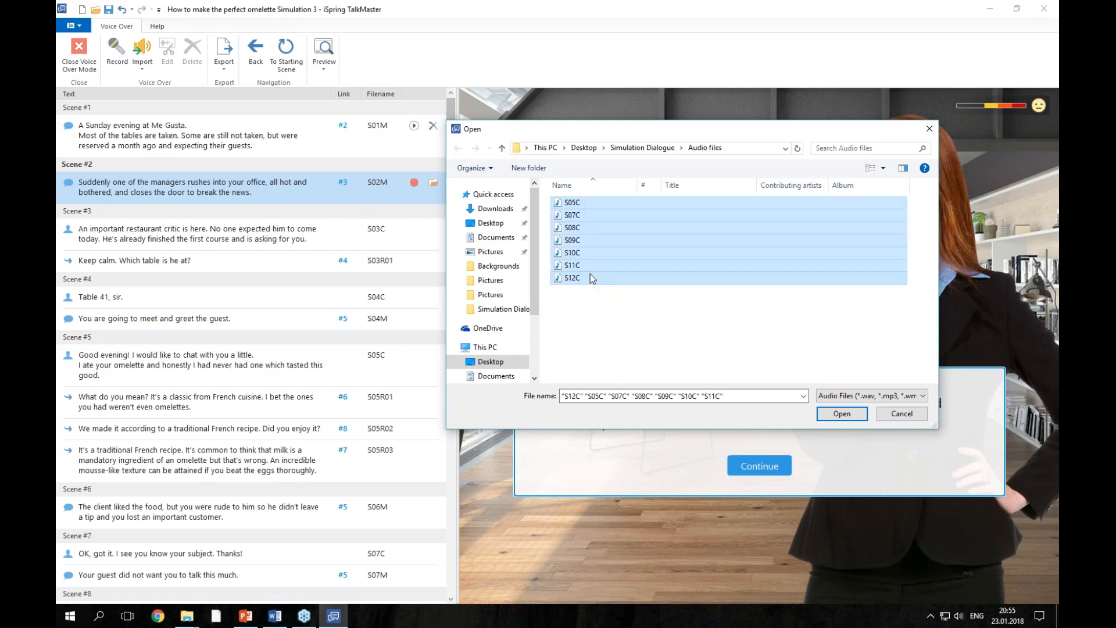
pyautogui.click(842, 414)
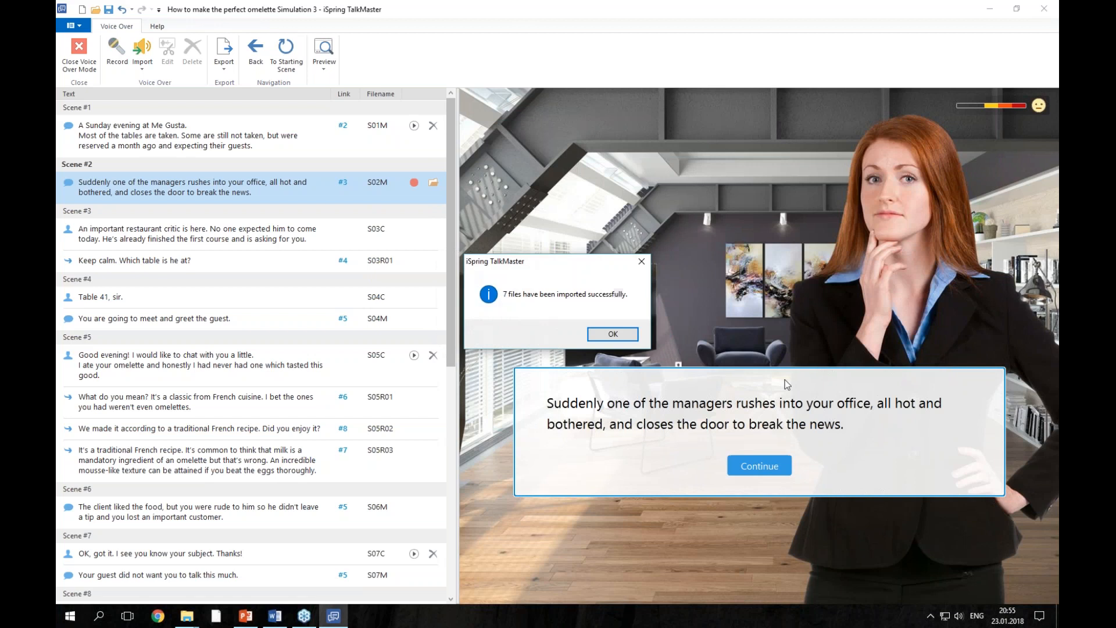
pyautogui.click(615, 336)
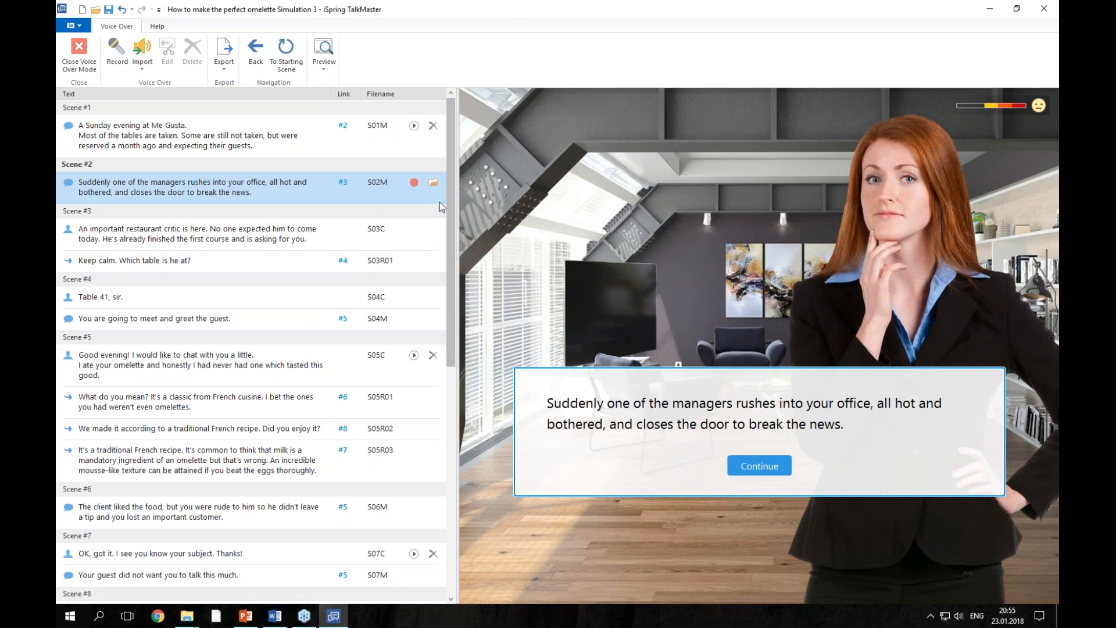
pyautogui.moveTo(453, 235); pyautogui.dragTo(464, 422)
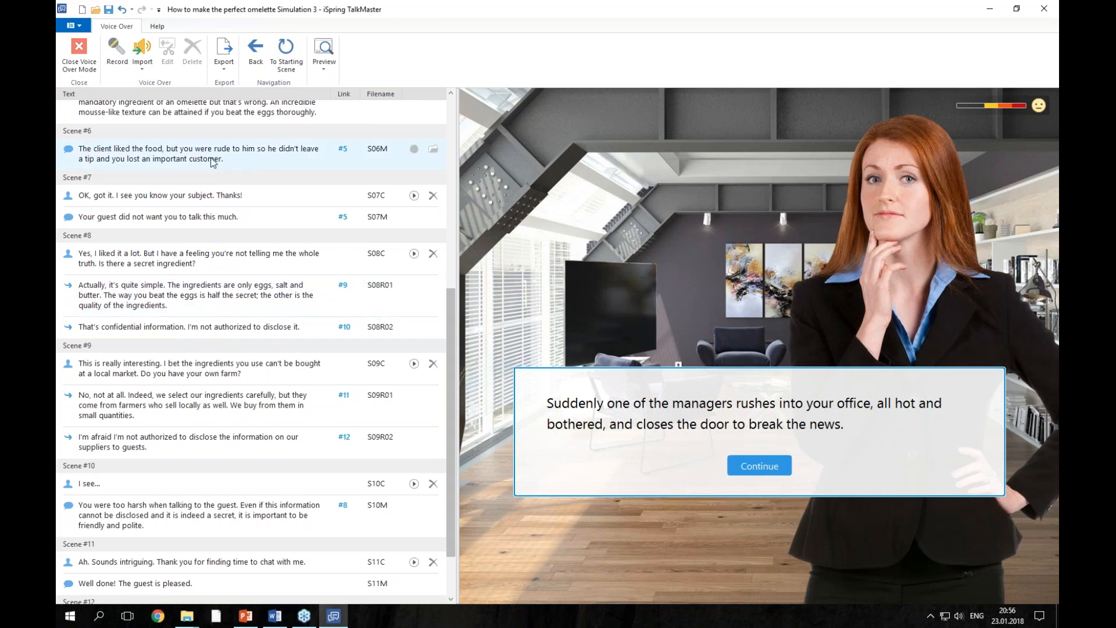
pyautogui.click(80, 27)
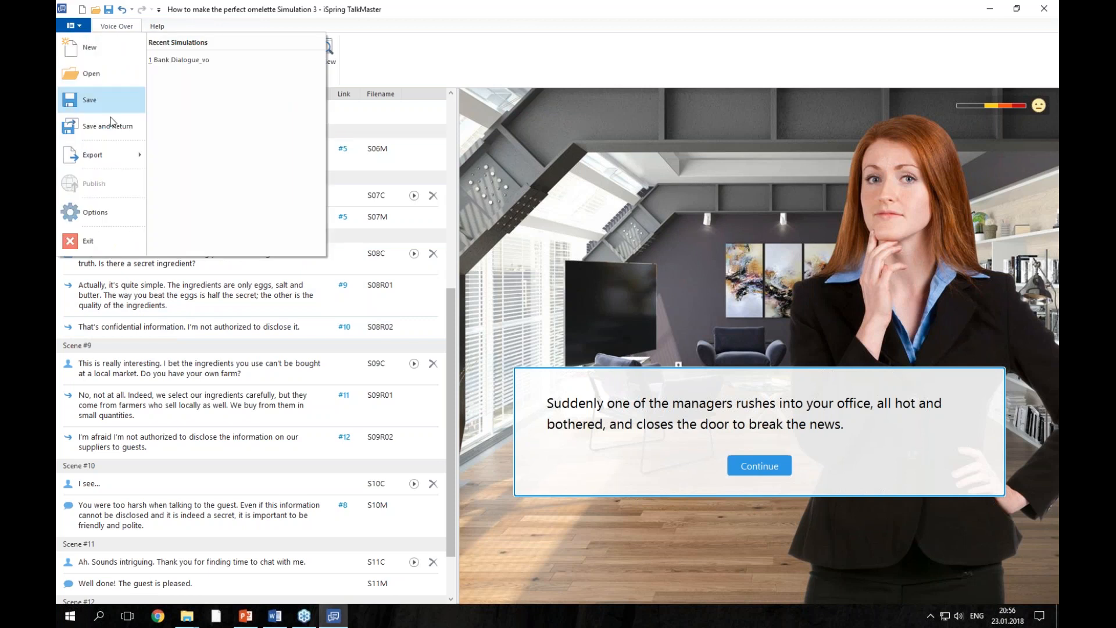
pyautogui.moveTo(106, 164)
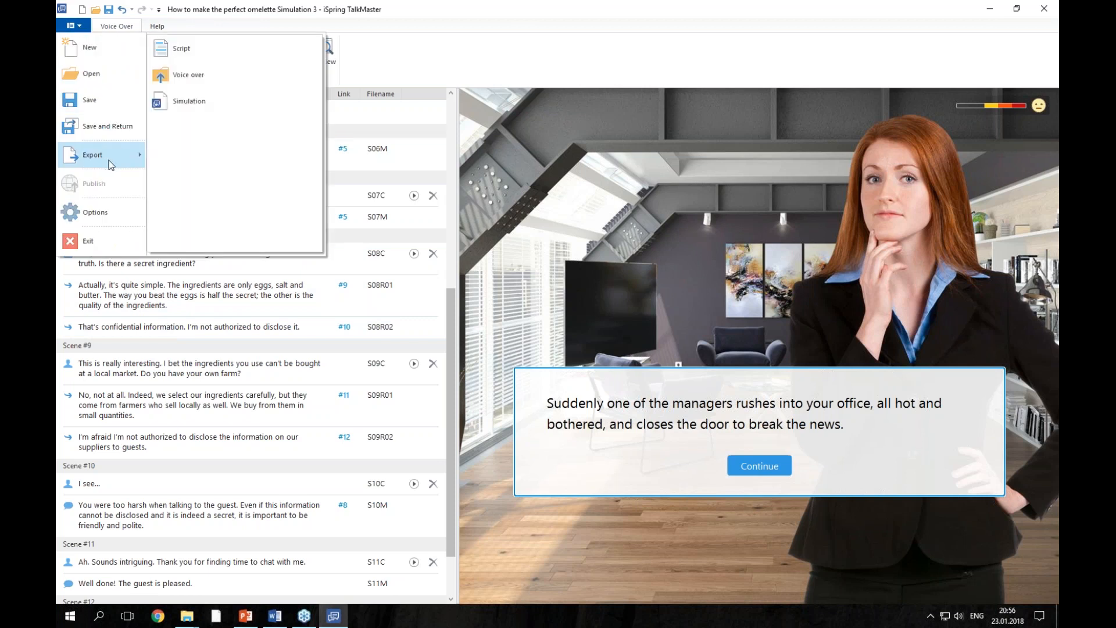
pyautogui.click(192, 102)
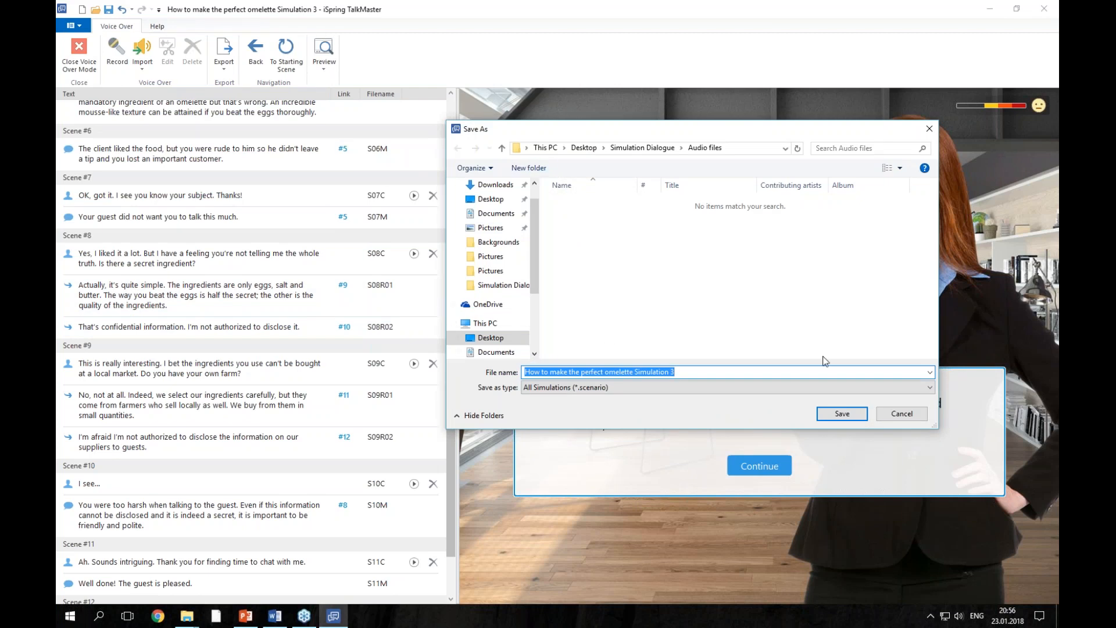
pyautogui.click(913, 418)
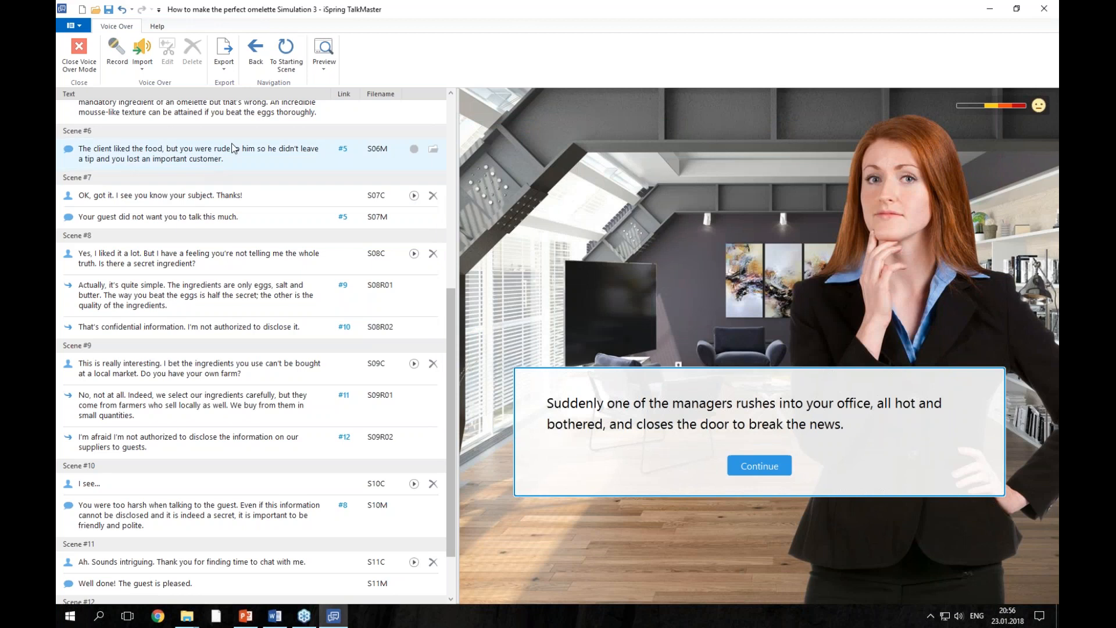
# Step: Save the simulation, close the simulation editor, and switch to the omelette presentation in PowerPoint
pyautogui.click(77, 26)
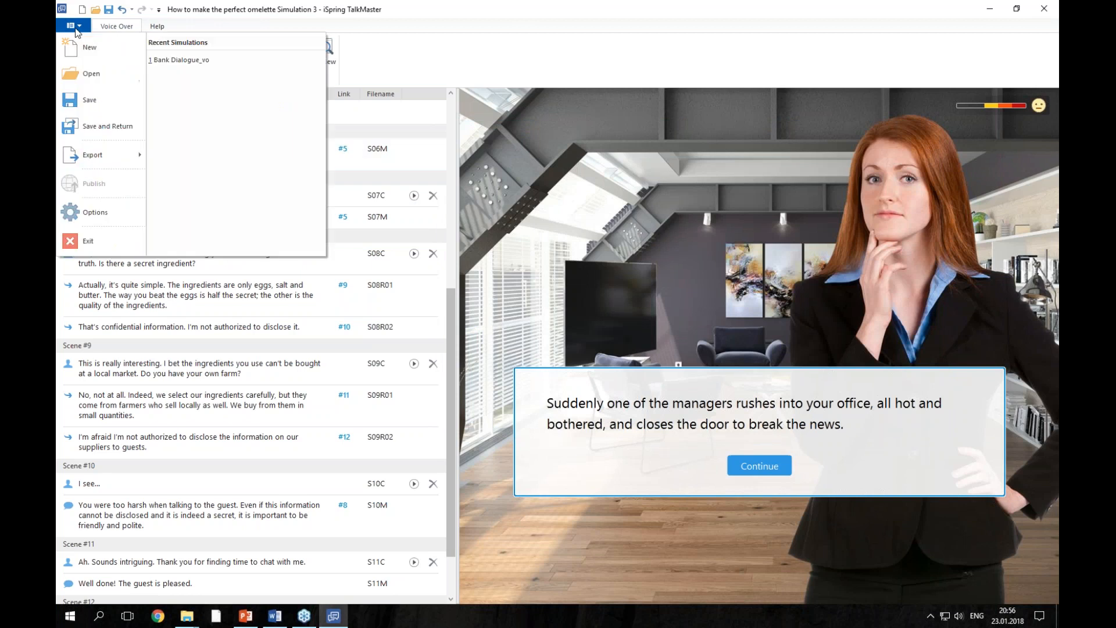
pyautogui.click(102, 107)
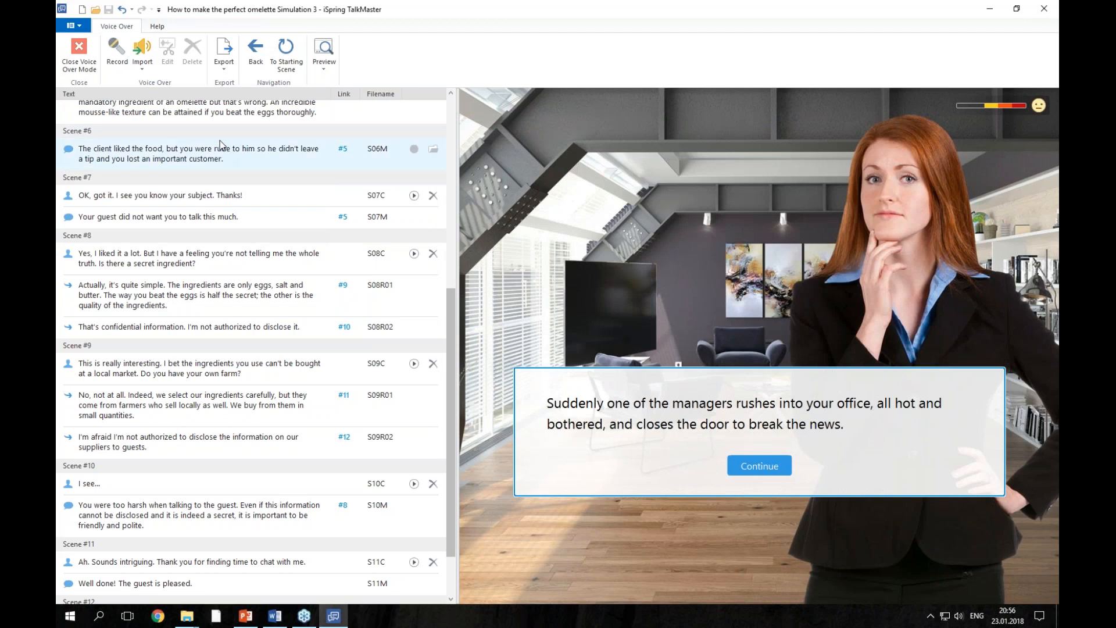
pyautogui.click(1045, 9)
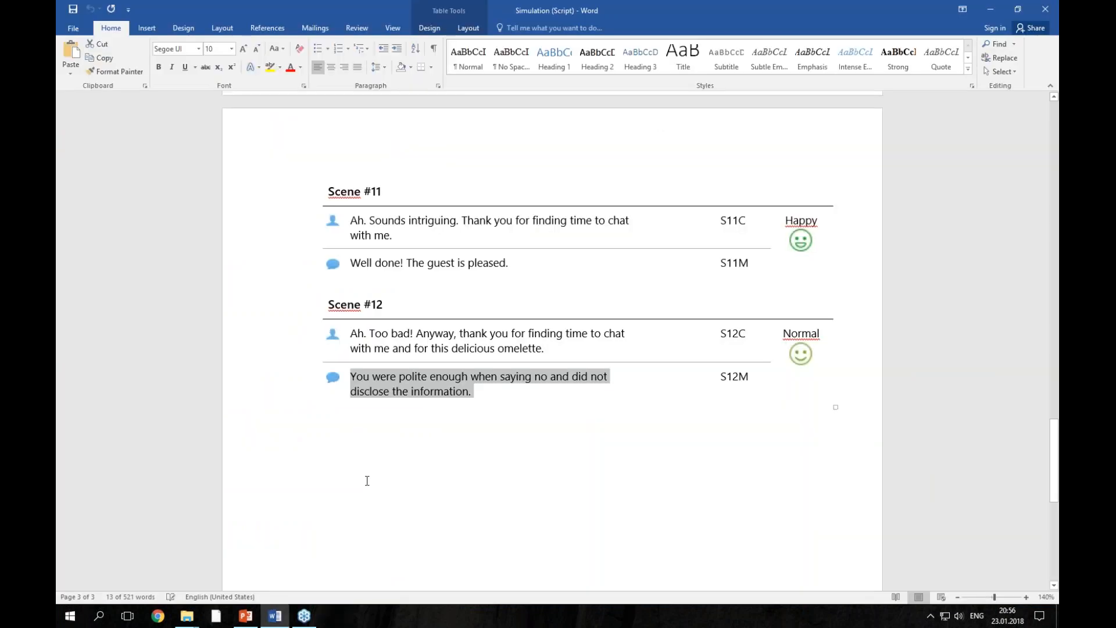
pyautogui.click(247, 620)
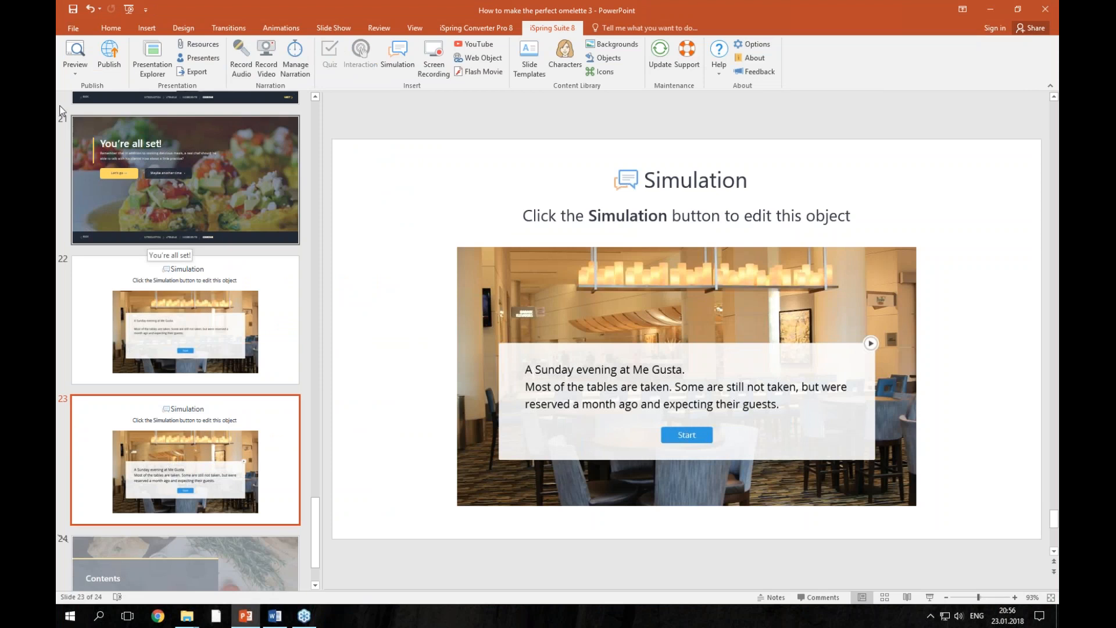
# Step: Preview only slide 23, stop the opening narration, and play the simulation through to the restaurant critic scene
pyautogui.click(76, 75)
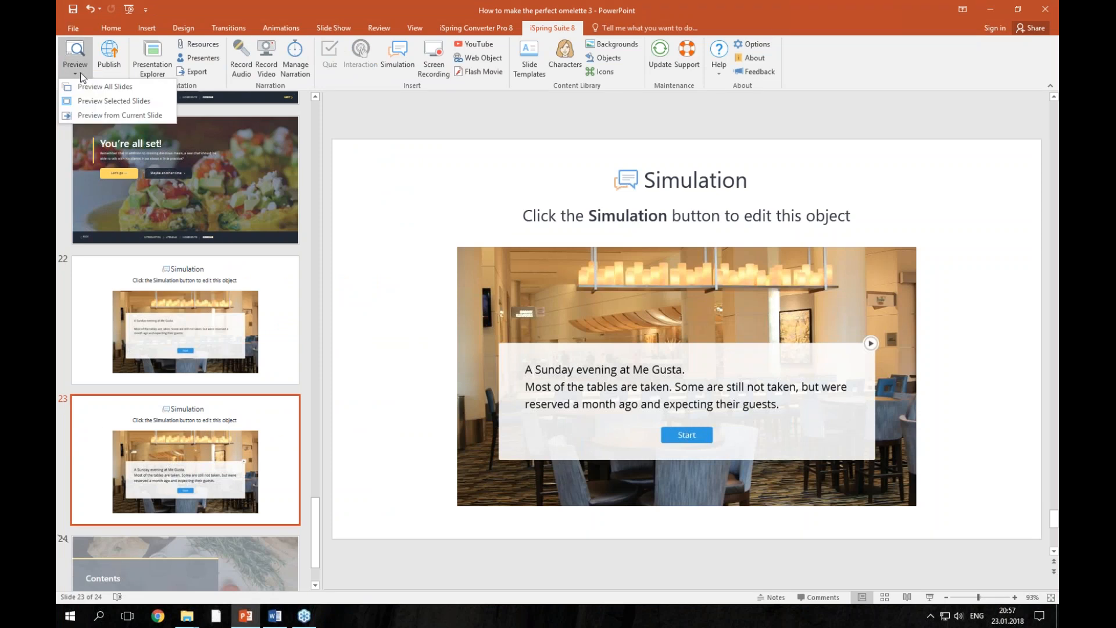
pyautogui.click(117, 101)
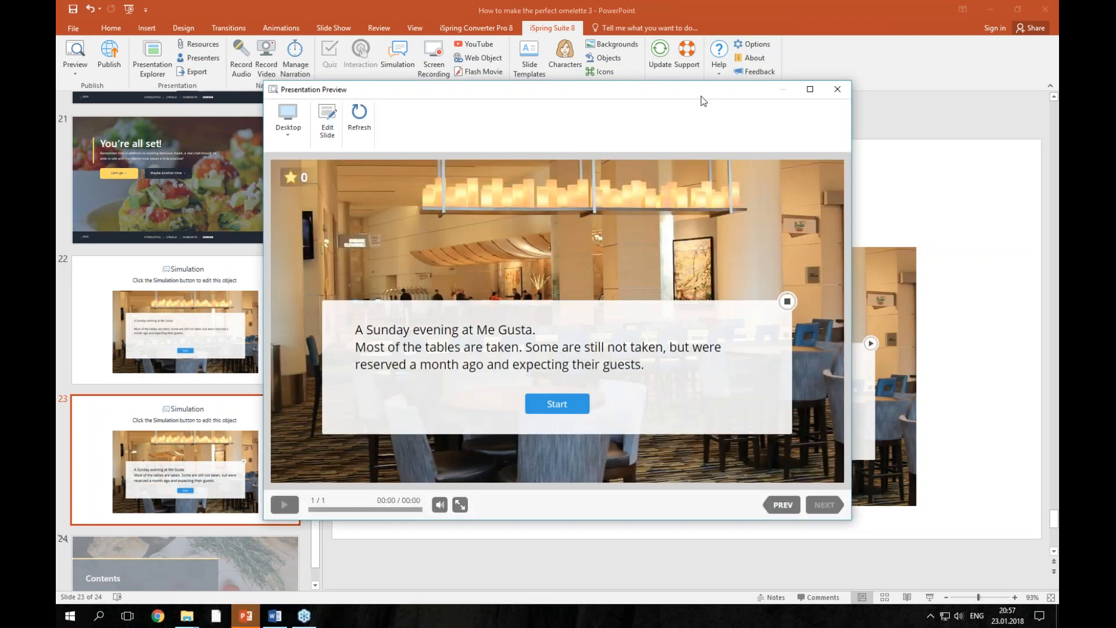
pyautogui.moveTo(703, 90); pyautogui.dragTo(720, 73)
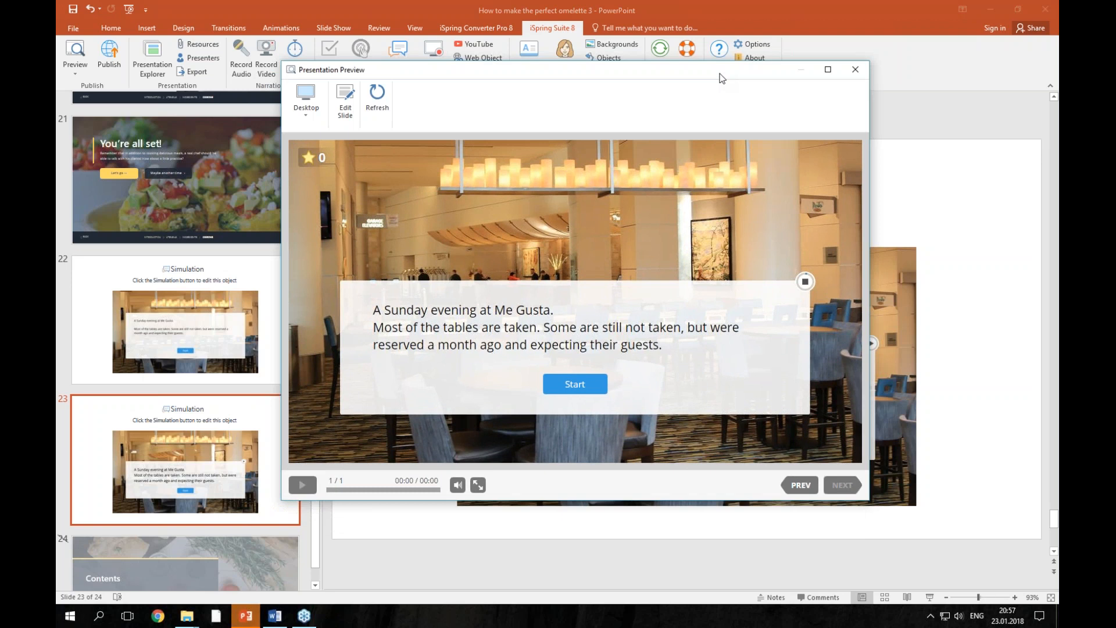
pyautogui.click(806, 282)
pyautogui.click(580, 392)
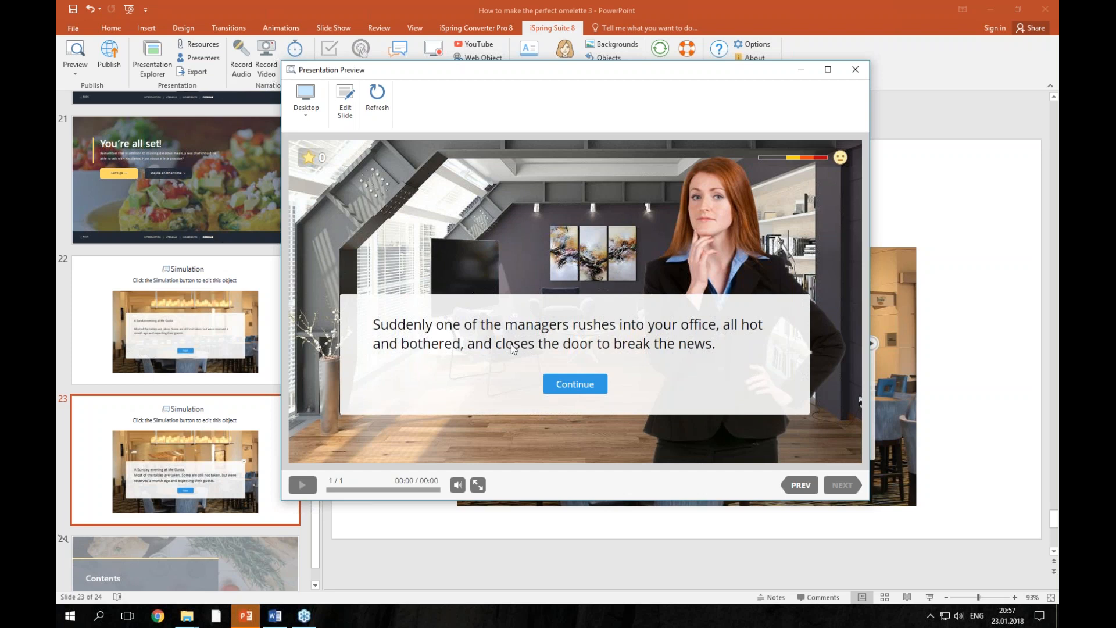
pyautogui.click(575, 384)
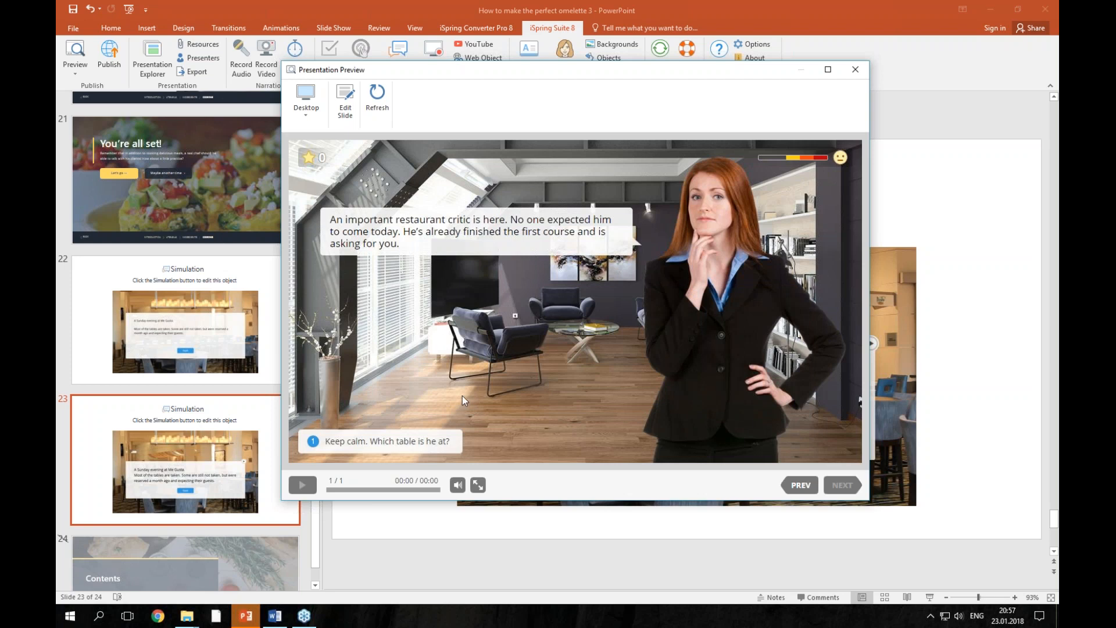
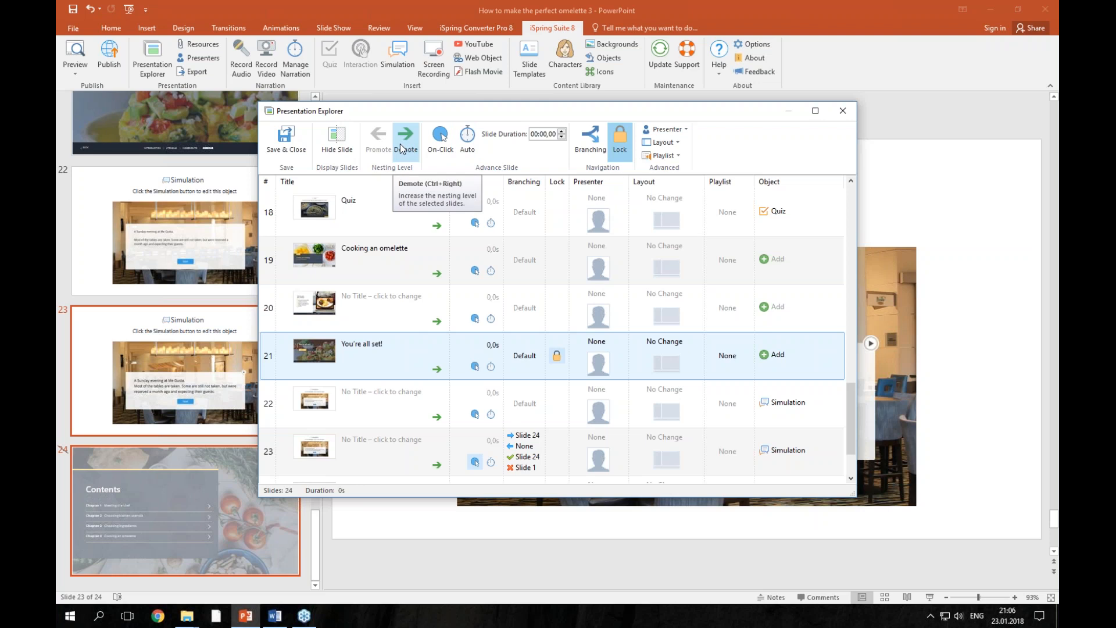
# Step: In Presentation Explorer, demote slide 3 beneath Meeting the Chef and demote slide 4 two levels so it nests beneath slide 3
pyautogui.moveTo(849, 388); pyautogui.dragTo(843, 202)
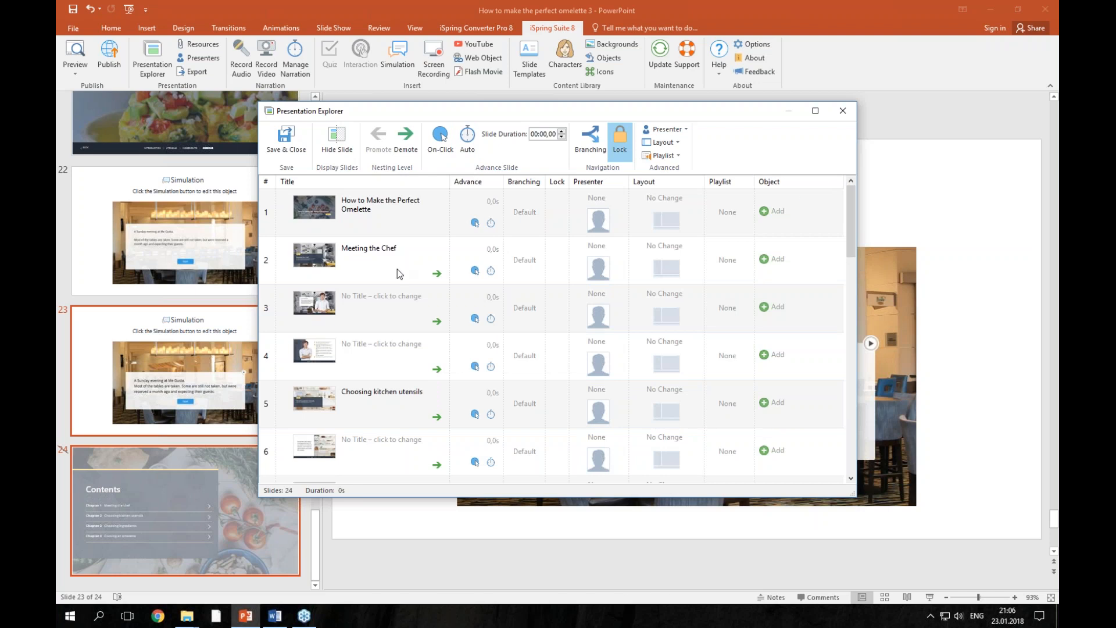
pyautogui.click(365, 271)
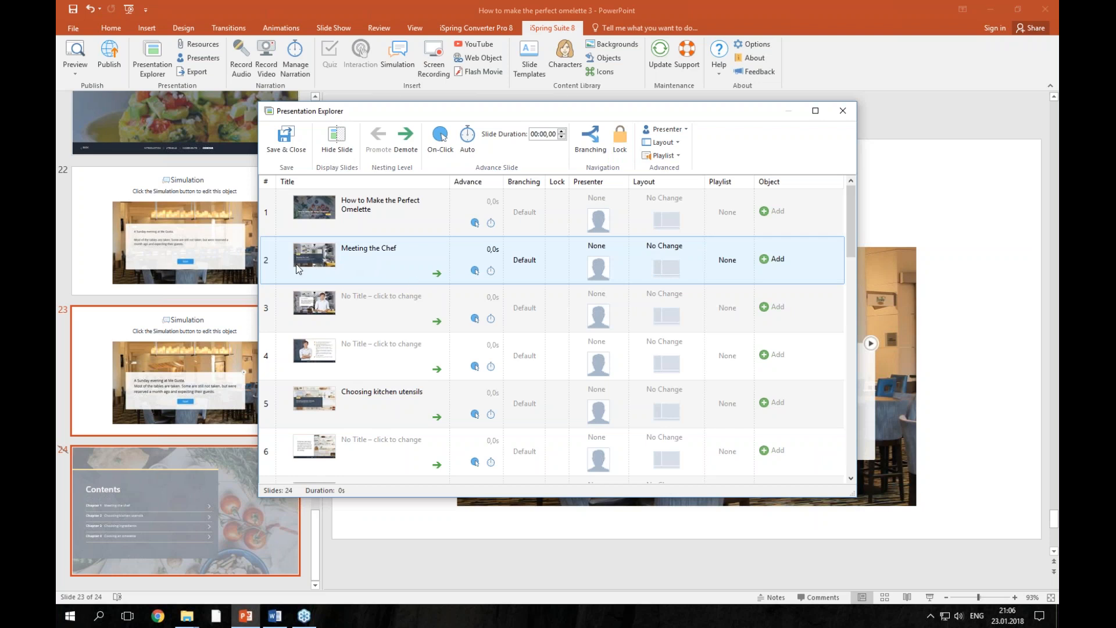
pyautogui.click(356, 318)
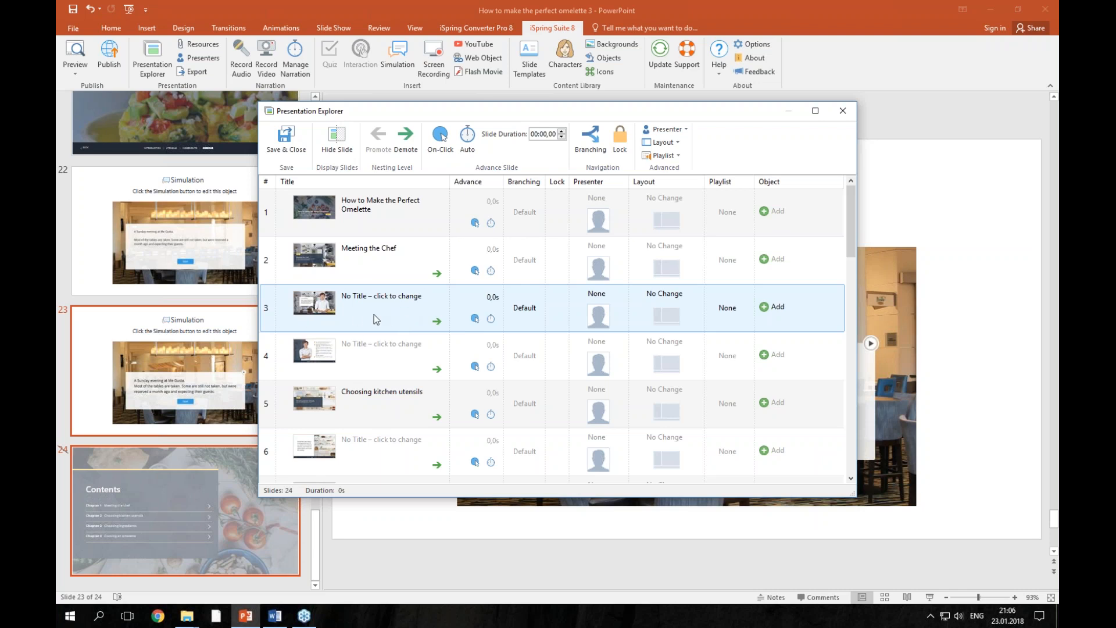
pyautogui.click(406, 140)
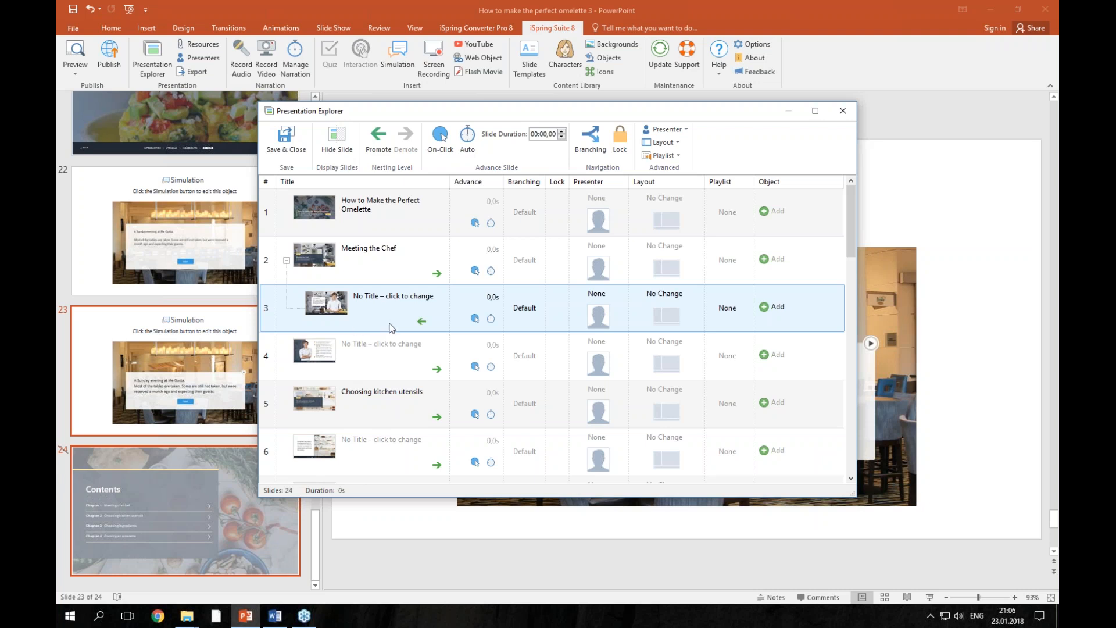
pyautogui.click(385, 366)
pyautogui.click(410, 154)
pyautogui.click(410, 155)
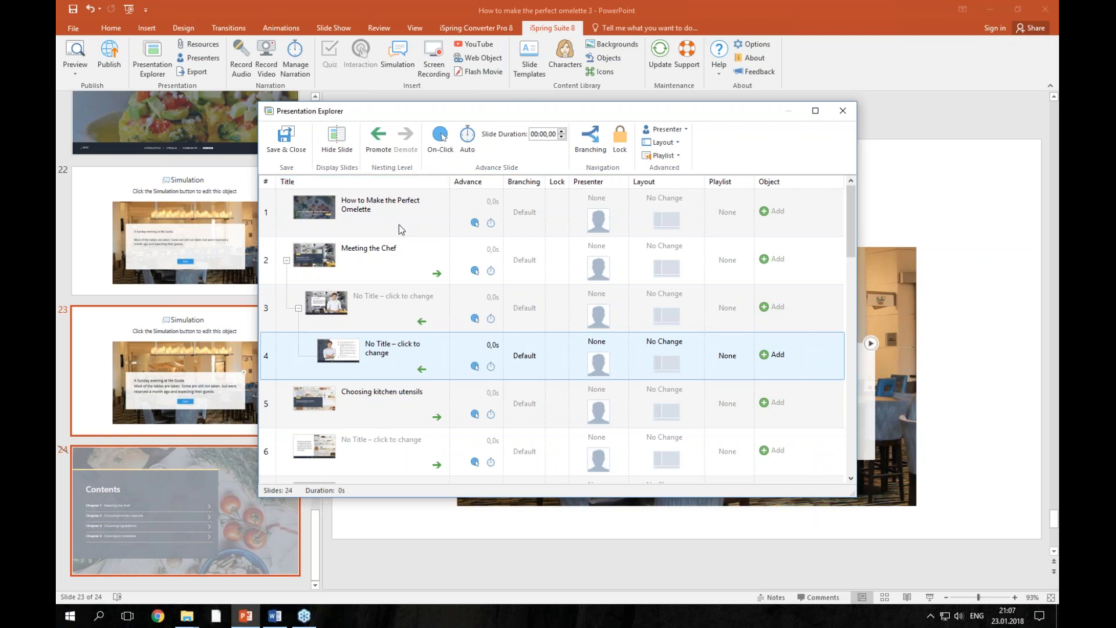
# Step: Toggle the visibility of slide 1, How to Make the Perfect Omelette, and leave the slide hidden
pyautogui.click(361, 234)
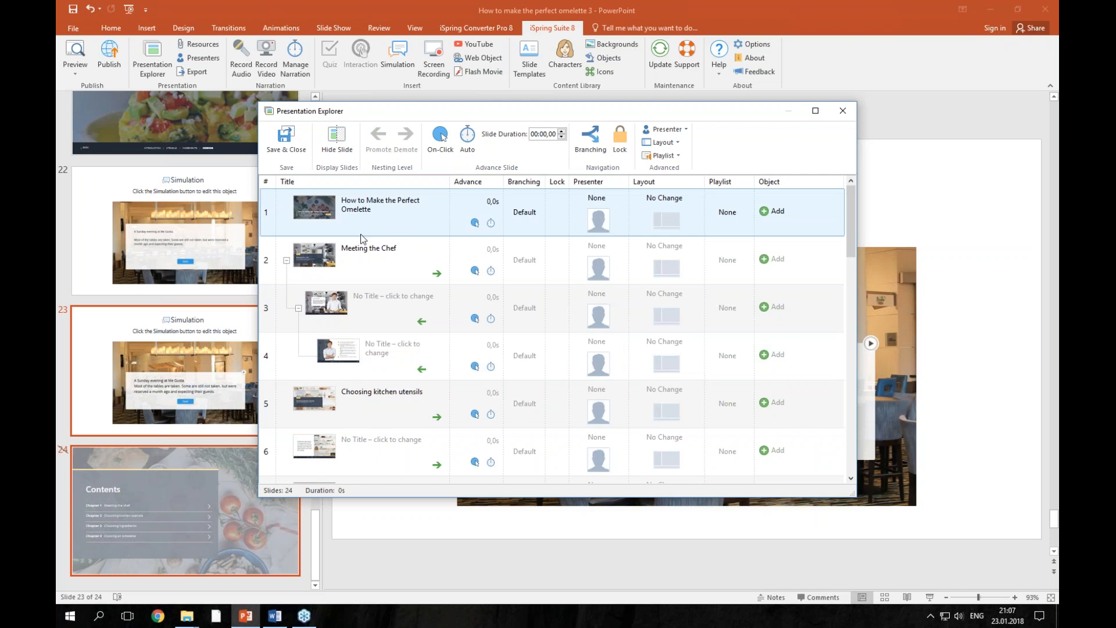
pyautogui.click(342, 141)
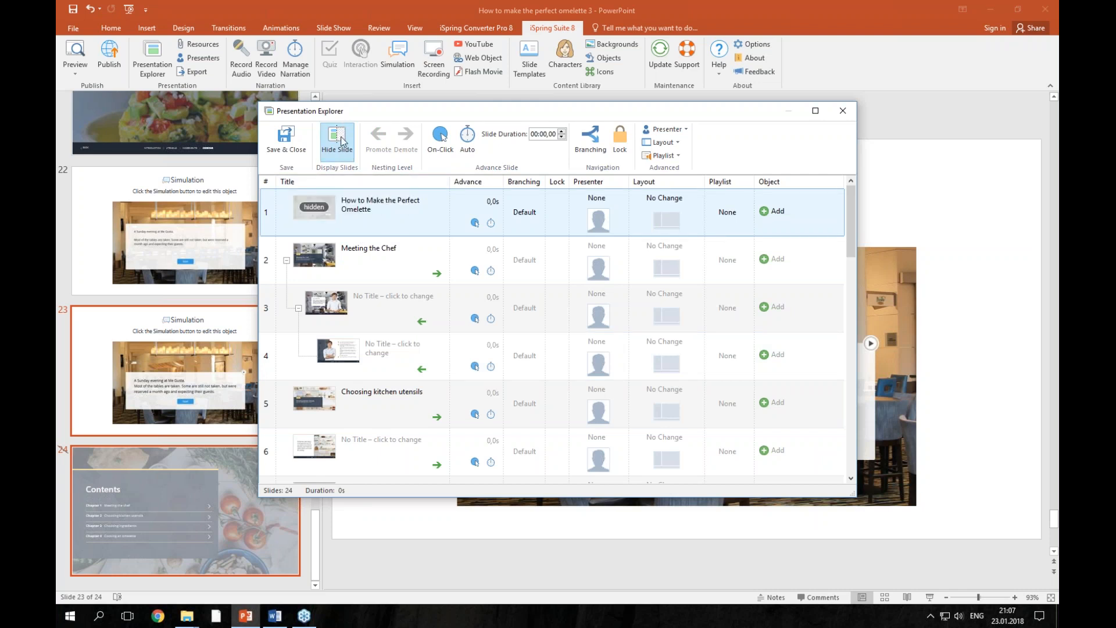
pyautogui.click(341, 147)
pyautogui.moveTo(319, 210)
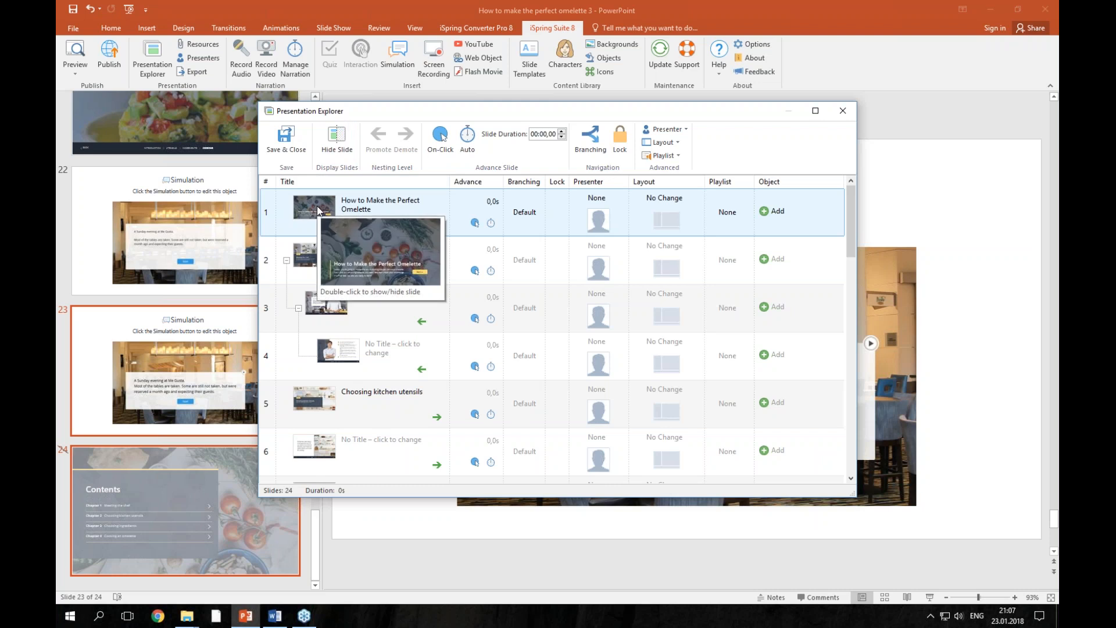
pyautogui.doubleClick(319, 209)
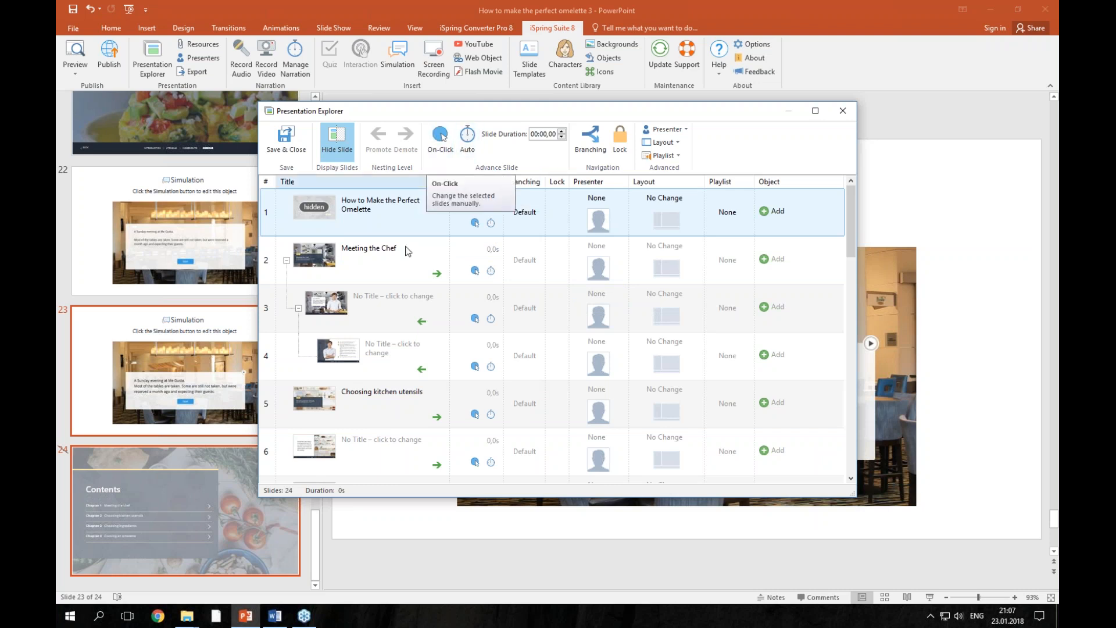
# Step: Set slide 10, Did you know?, to a 10-second duration with both automatic and on-click advance enabled
pyautogui.scroll(-2, 446, 266)
pyautogui.scroll(-1, 446, 266)
pyautogui.scroll(-2, 474, 300)
pyautogui.scroll(-1, 474, 300)
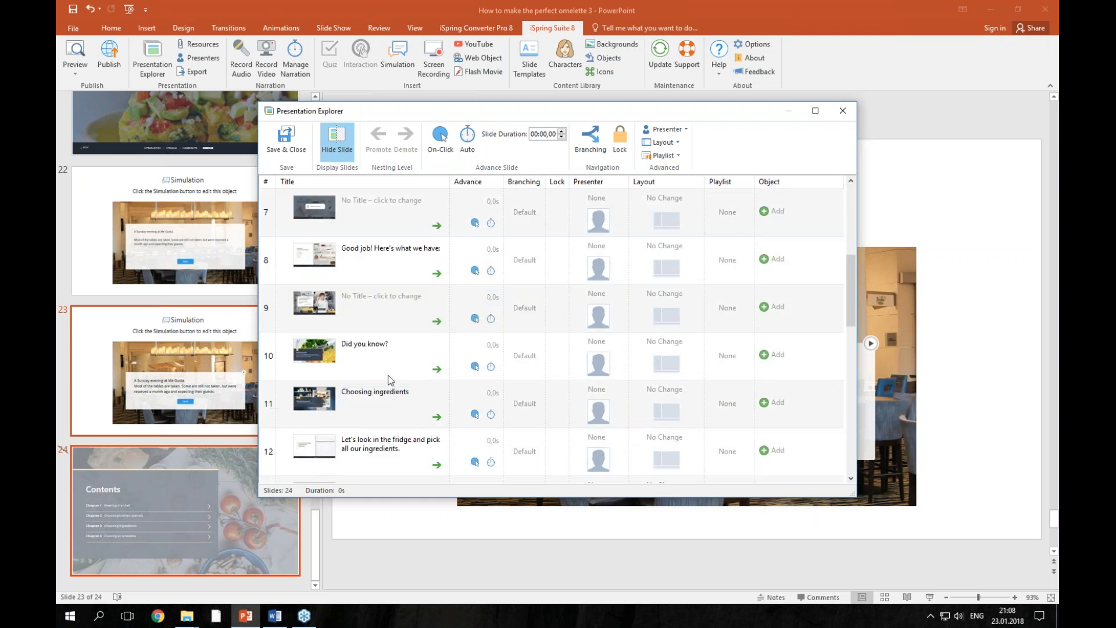
pyautogui.click(364, 358)
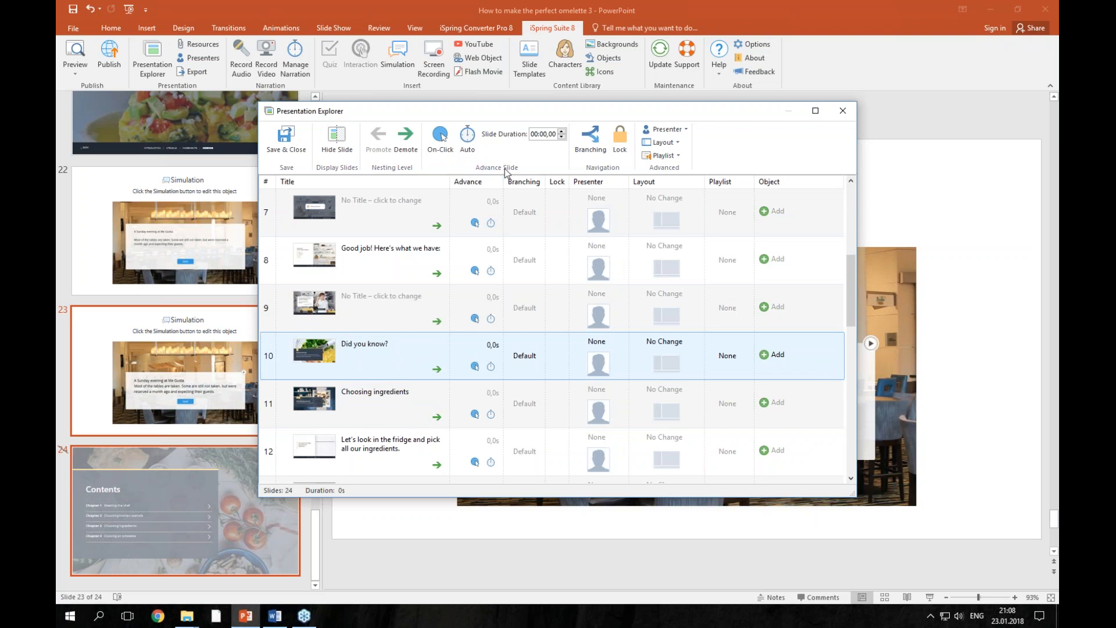
pyautogui.click(546, 136)
pyautogui.press('BackSpace')
pyautogui.press('BackSpace')
pyautogui.press('BackSpace')
pyautogui.write('10')
pyautogui.click(469, 150)
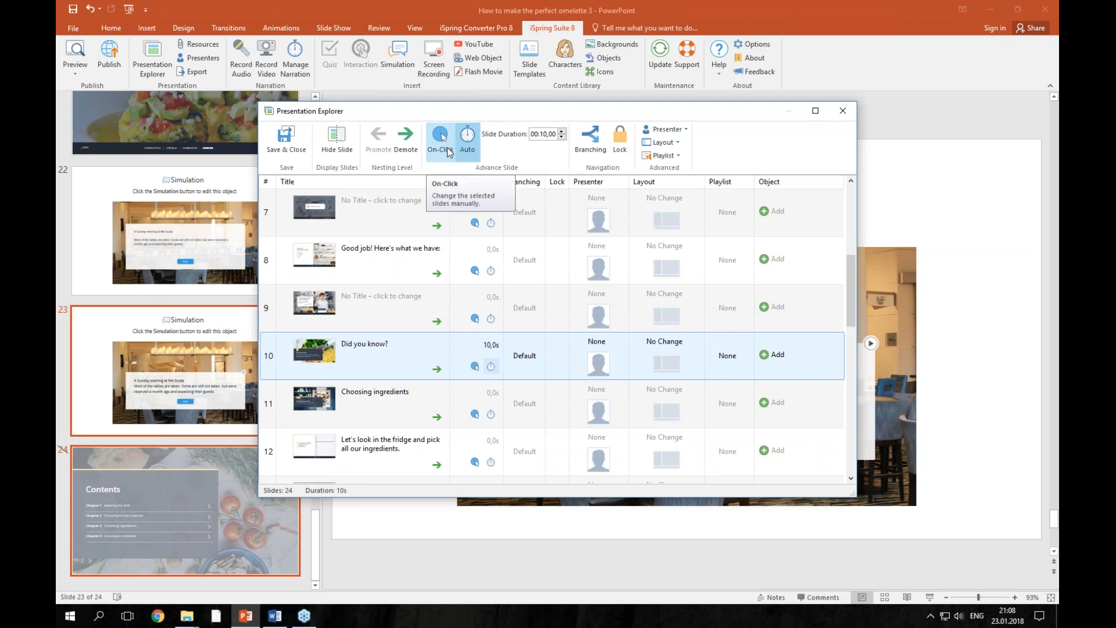
pyautogui.click(448, 149)
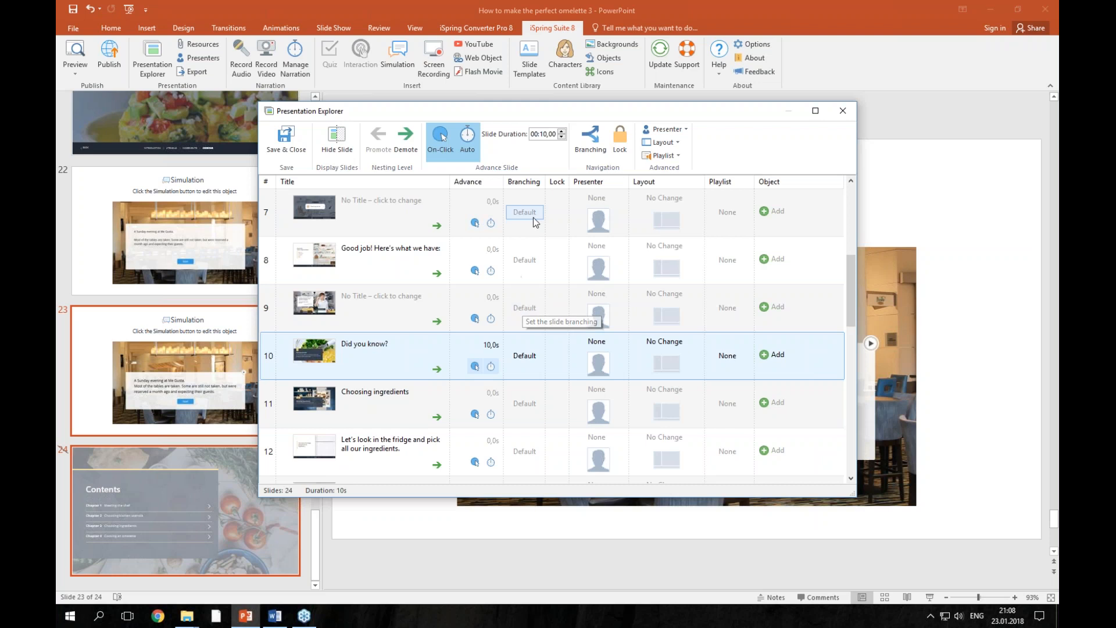
# Step: Set the duration of slides 7 through 11 to 15 seconds each
pyautogui.click(406, 218)
pyautogui.keyDown('shift'); pyautogui.click(373, 415); pyautogui.keyUp('shift')
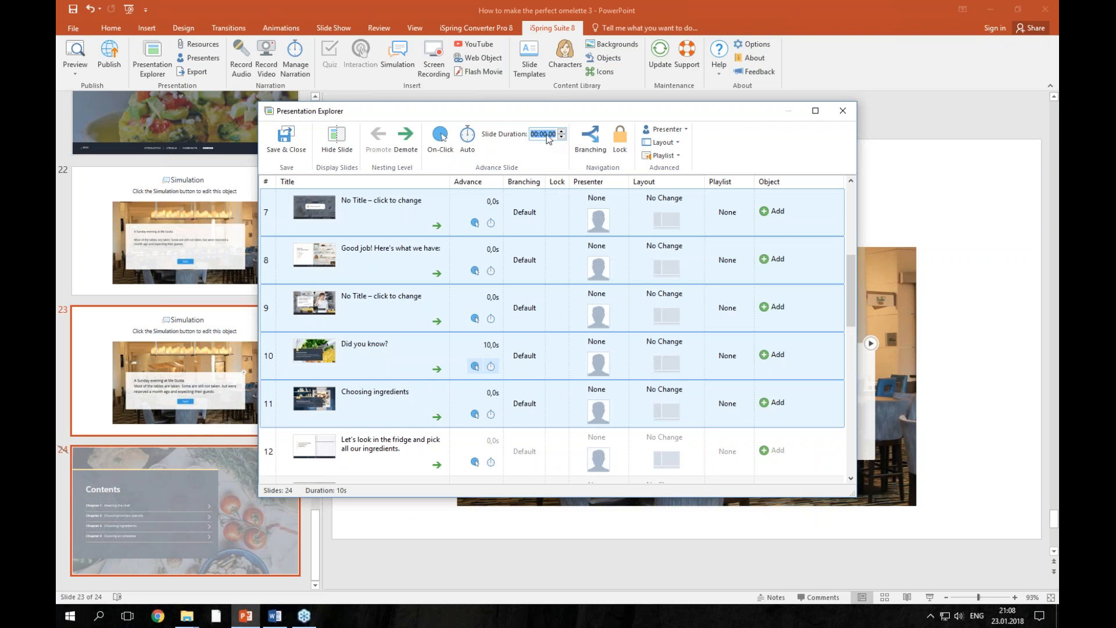
pyautogui.press('BackSpace')
pyautogui.press('BackSpace')
pyautogui.write('15')
pyautogui.press('Return')
pyautogui.scroll(5, 378, 375)
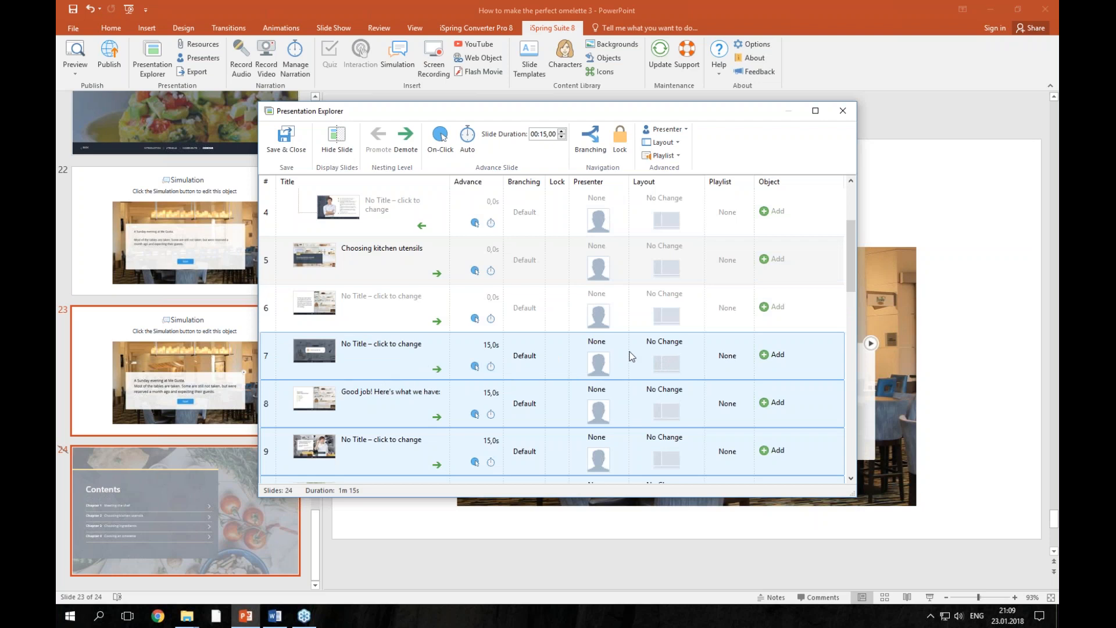
# Step: Close Presentation Explorer without saving the changes
pyautogui.click(803, 281)
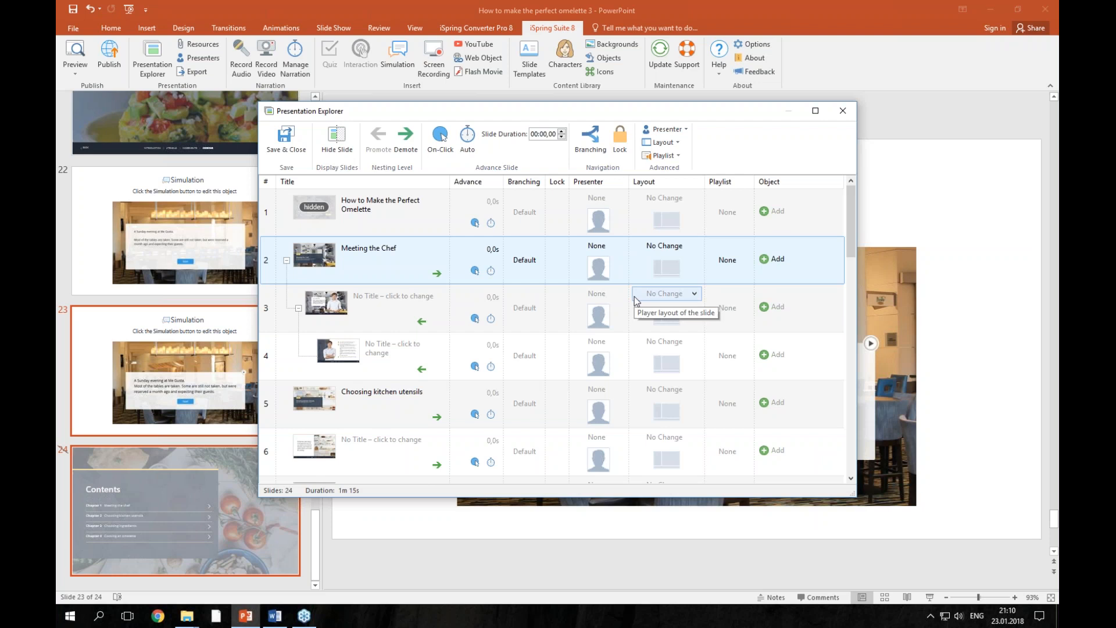
pyautogui.click(843, 111)
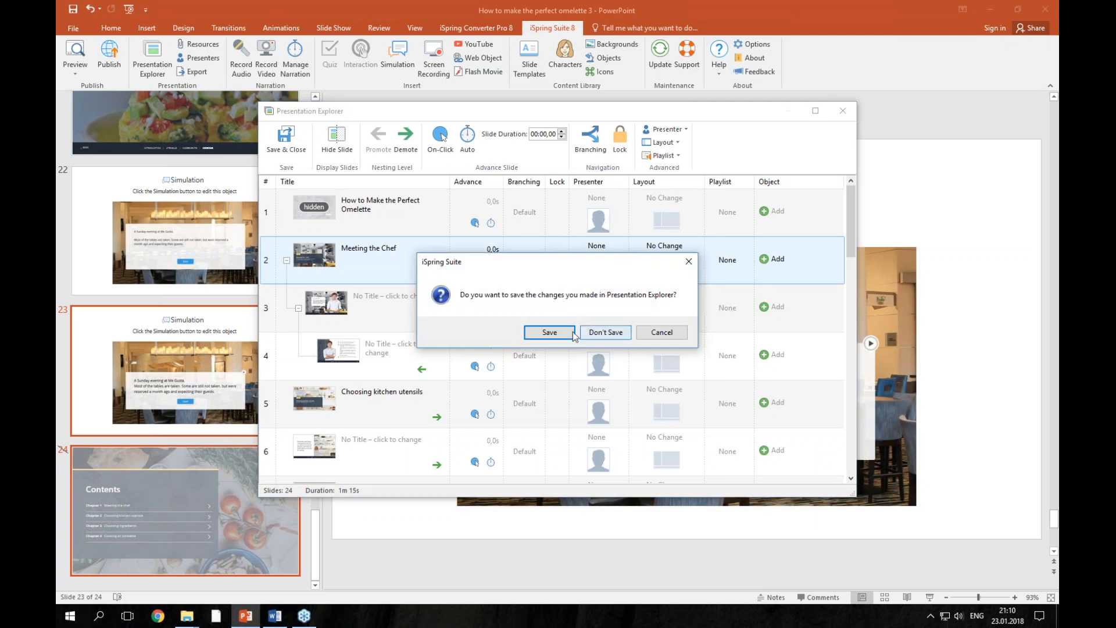
pyautogui.click(598, 335)
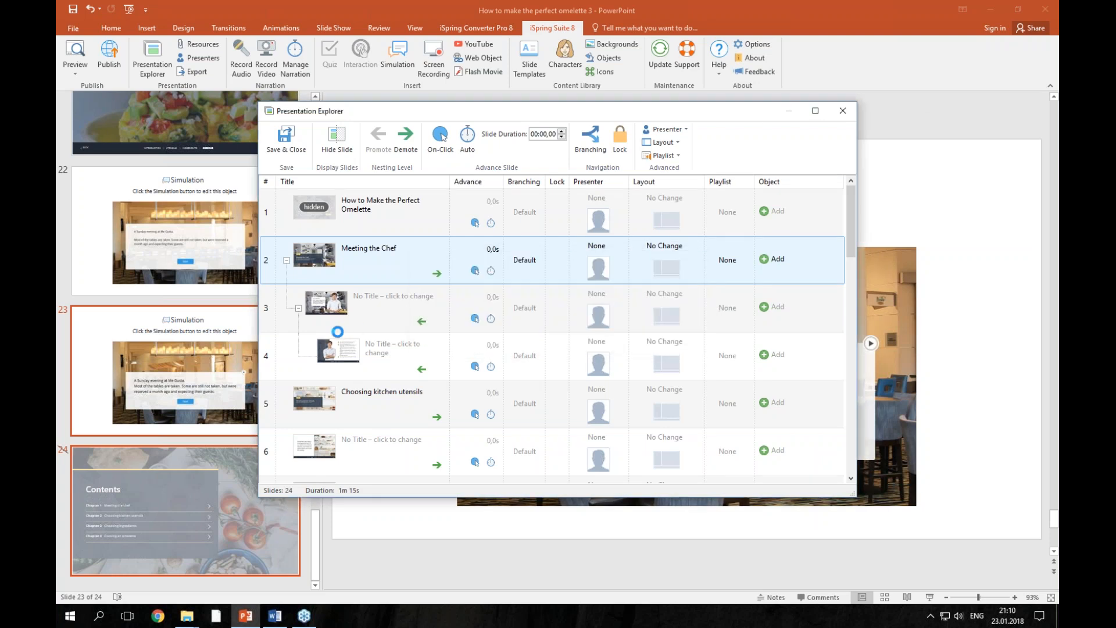
# Step: Reopen the slide's simulation for editing and bring up the character choices for scene 4, "Table 41, sir."
pyautogui.click(259, 328)
pyautogui.click(400, 59)
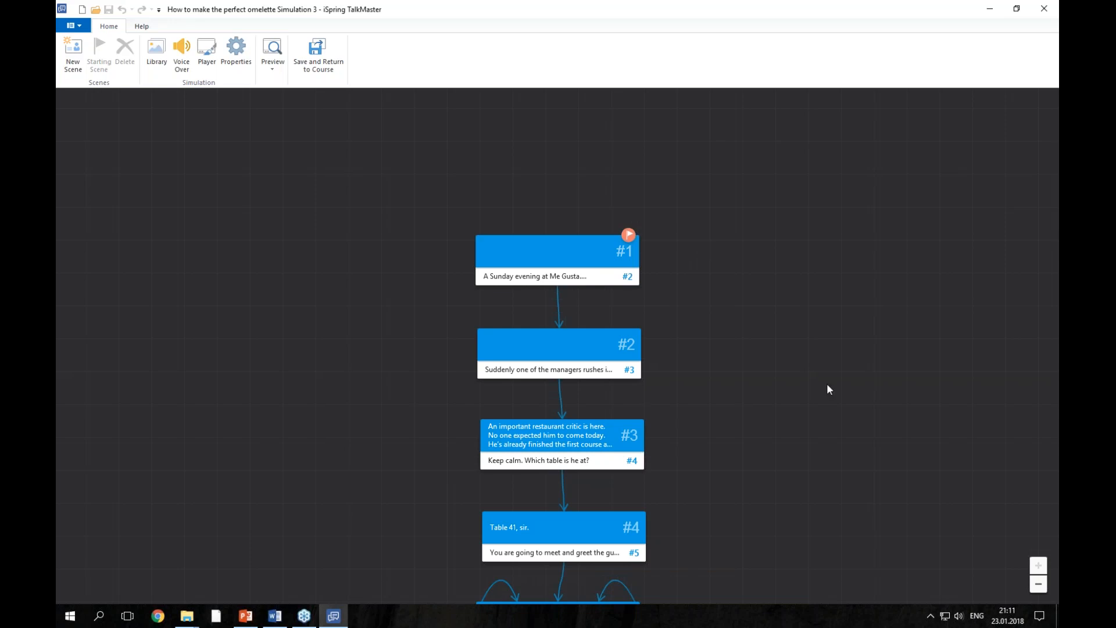
pyautogui.moveTo(764, 371); pyautogui.dragTo(772, 293)
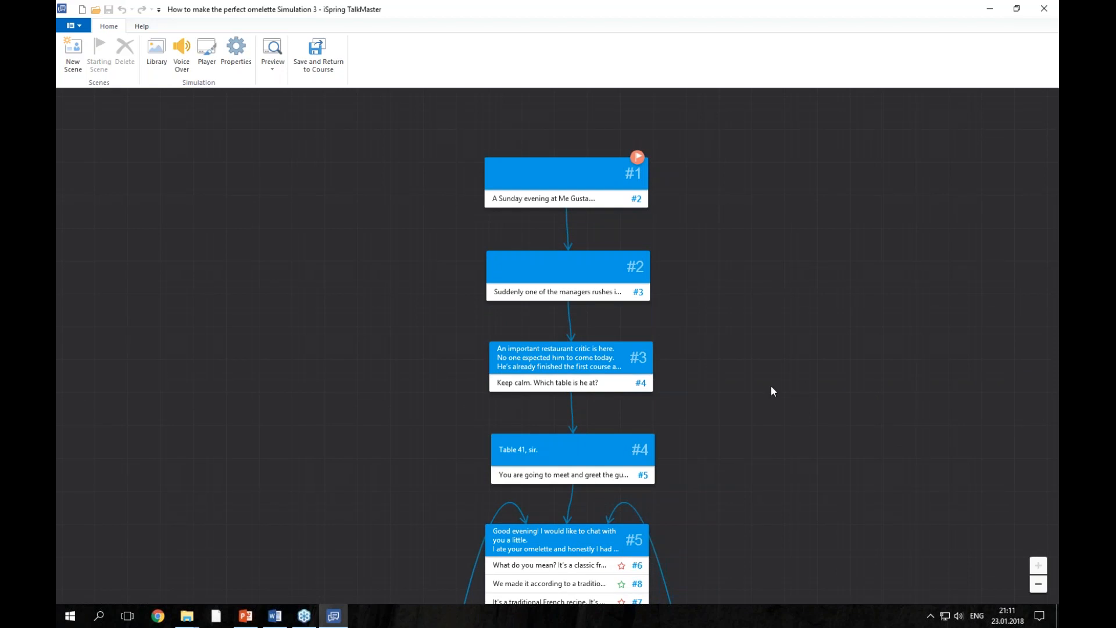
pyautogui.scroll(-3, 773, 391)
pyautogui.doubleClick(581, 317)
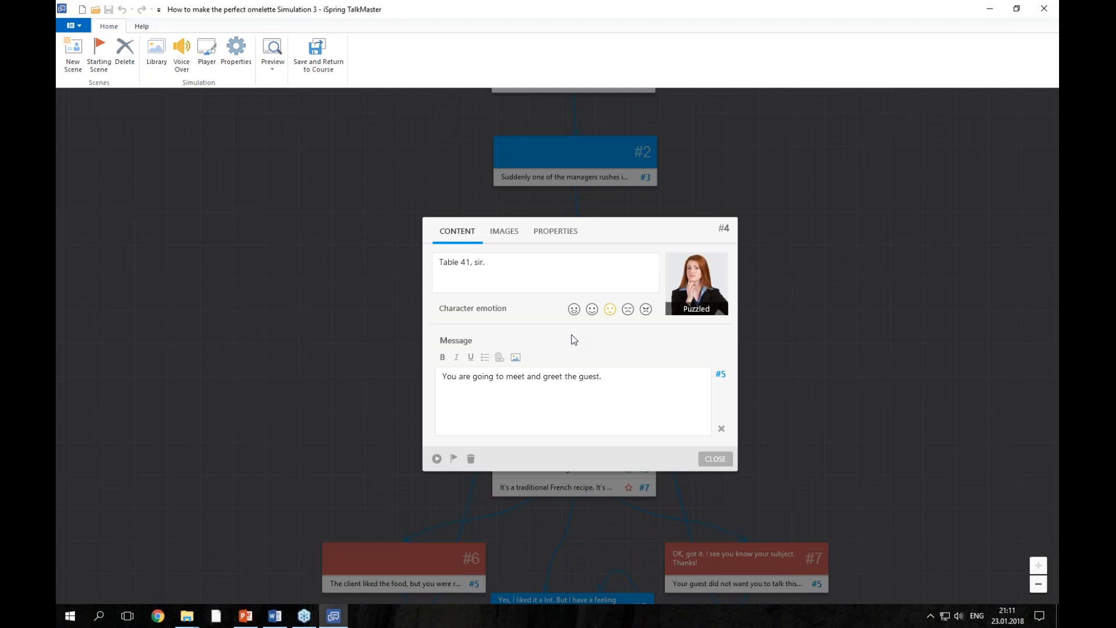
pyautogui.click(714, 289)
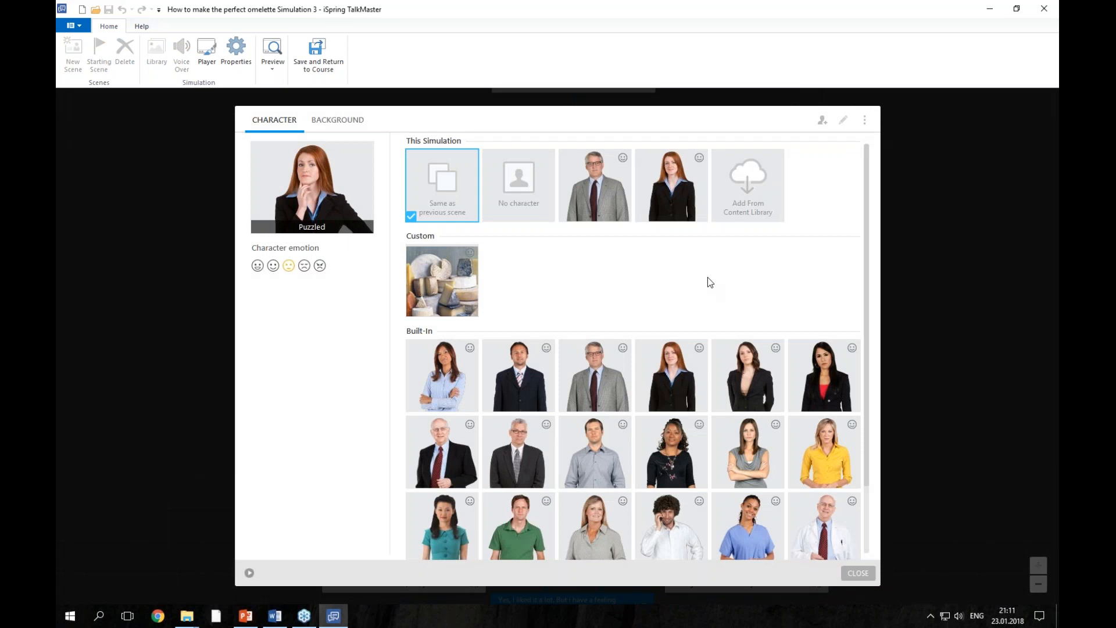
# Step: Import the Happy image from the Custom characters folder in Simulation Dialogue as a new custom character
pyautogui.click(823, 121)
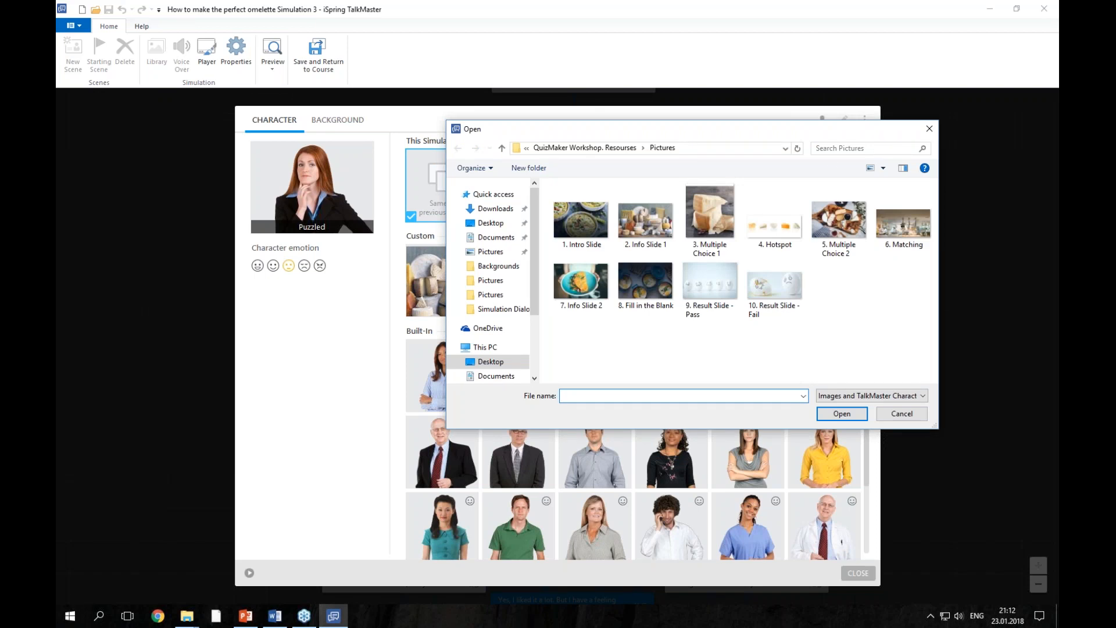
pyautogui.click(501, 310)
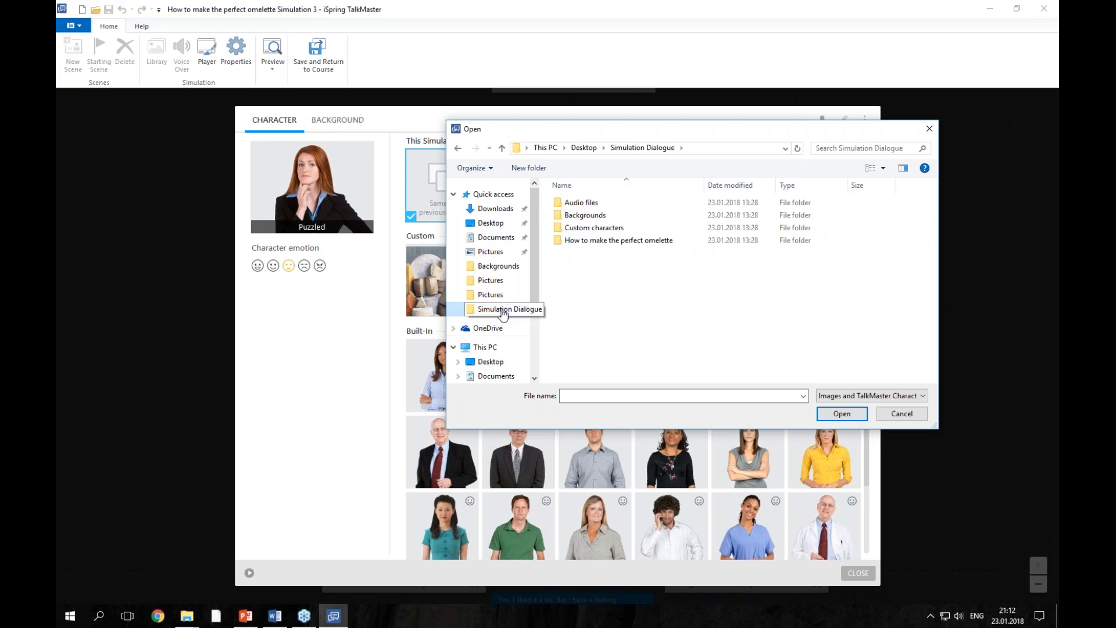
pyautogui.doubleClick(597, 229)
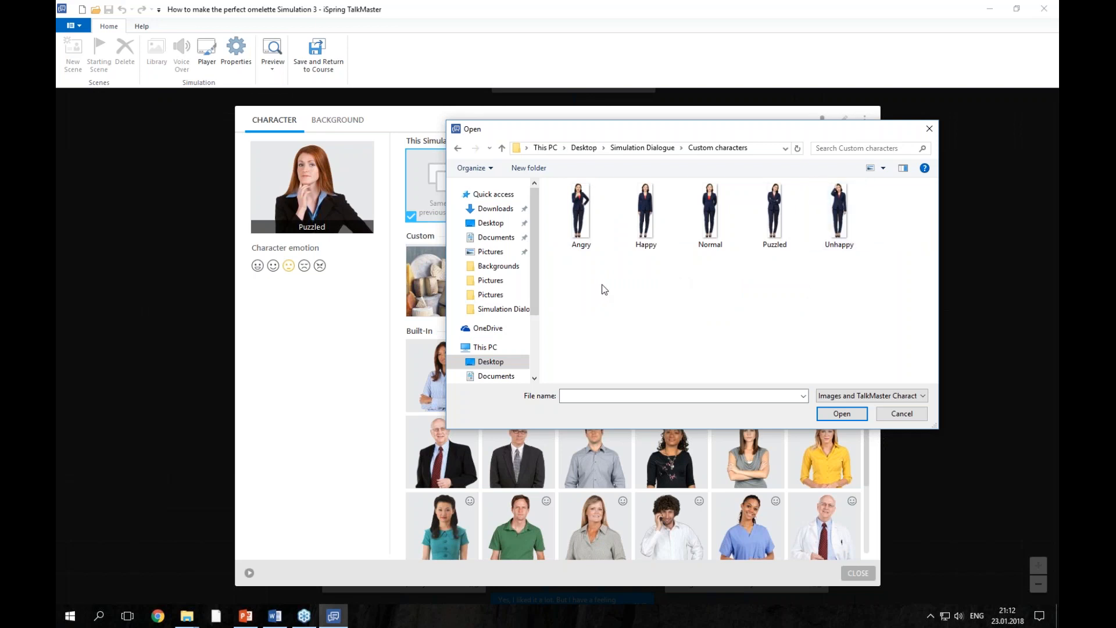
pyautogui.click(648, 235)
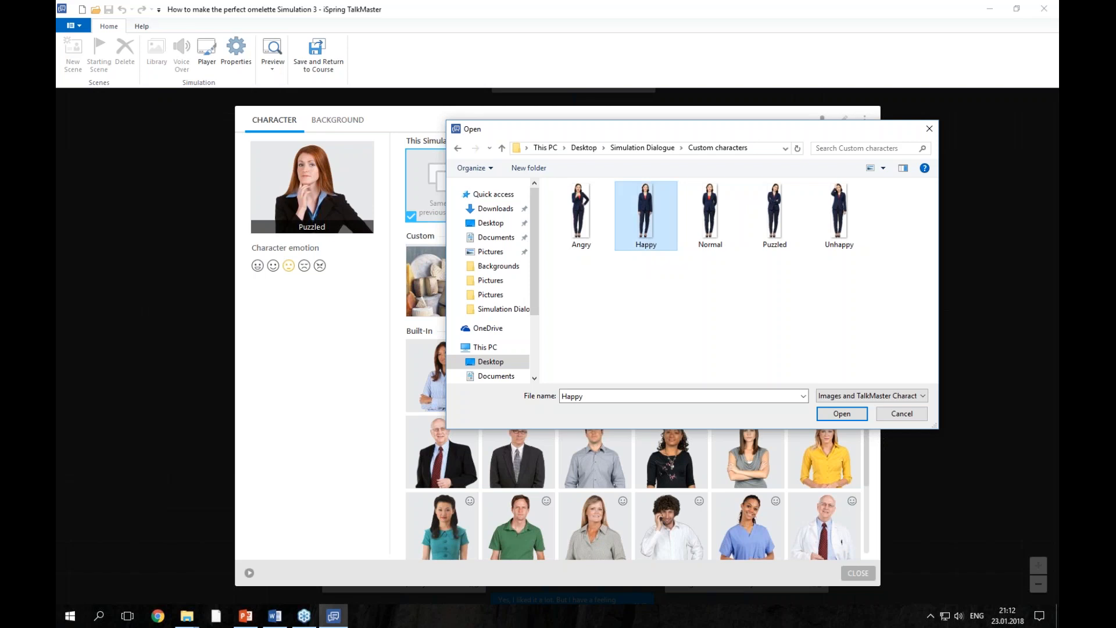
pyautogui.click(848, 415)
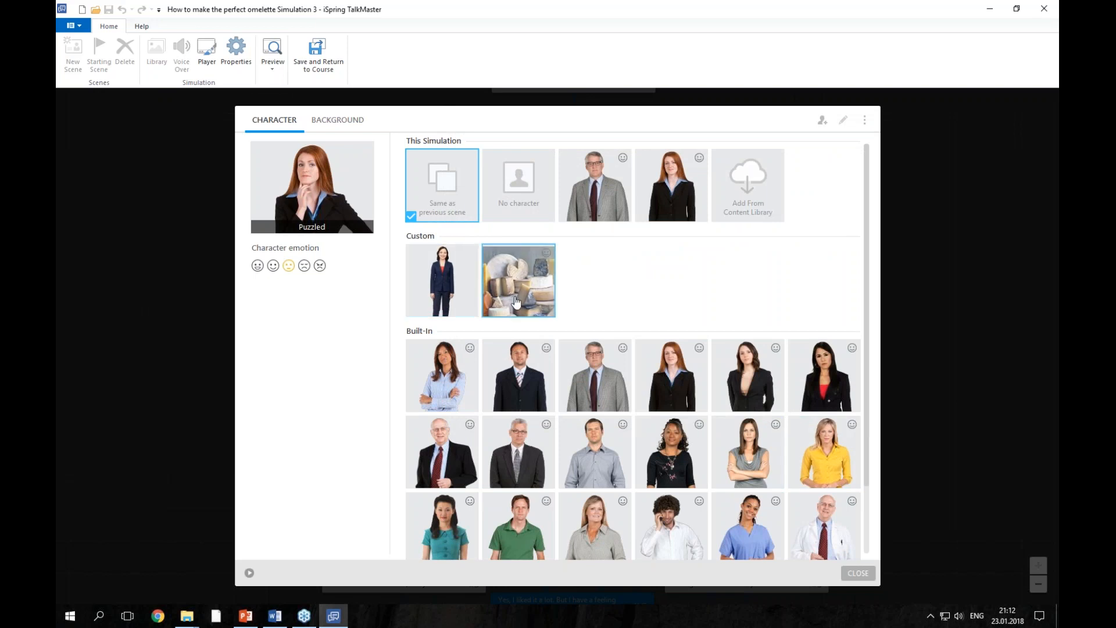
# Step: Assign the imported woman in the navy suit to scene 4 and set her emotion to Angry
pyautogui.click(442, 307)
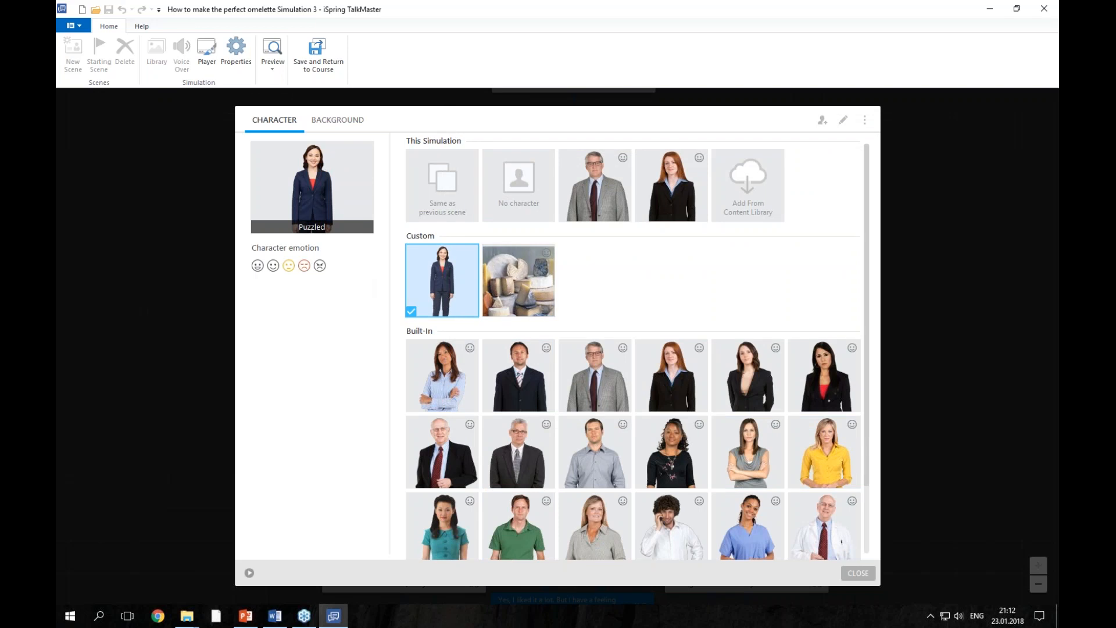
pyautogui.click(273, 266)
pyautogui.click(321, 268)
# Step: Edit the custom character and replace the image for her Normal emotion with the Normal file
pyautogui.rightClick(438, 271)
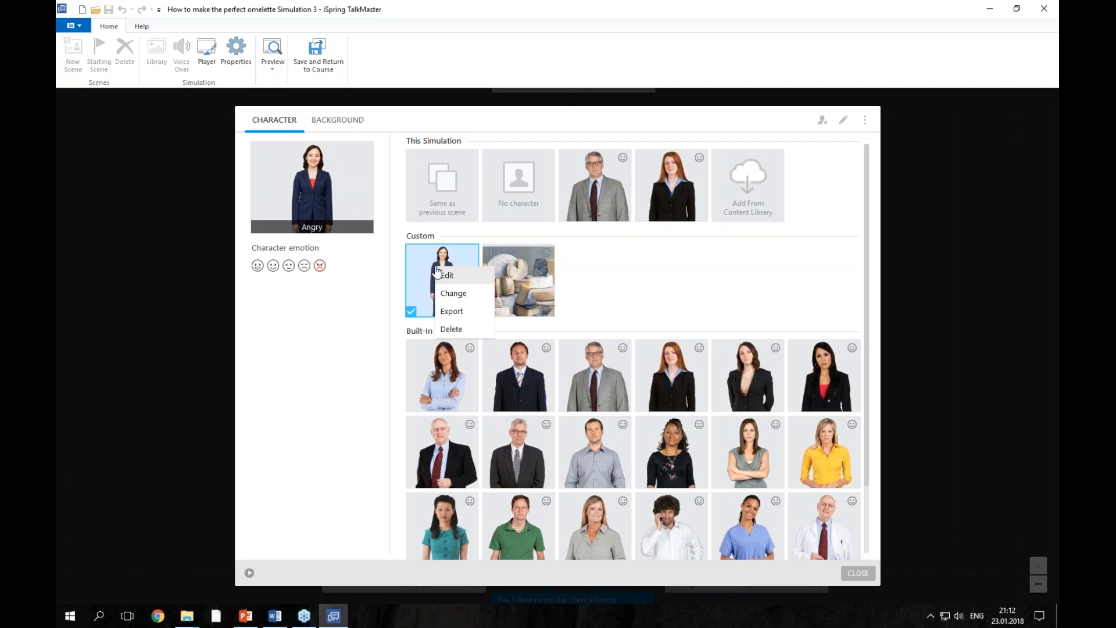
pyautogui.click(464, 284)
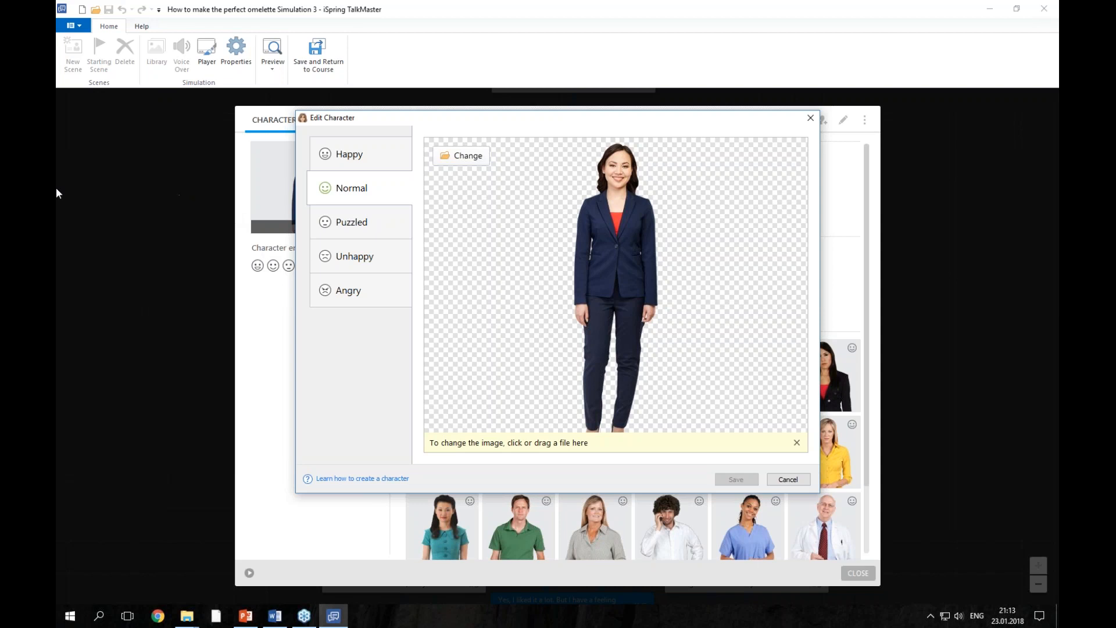
pyautogui.click(354, 162)
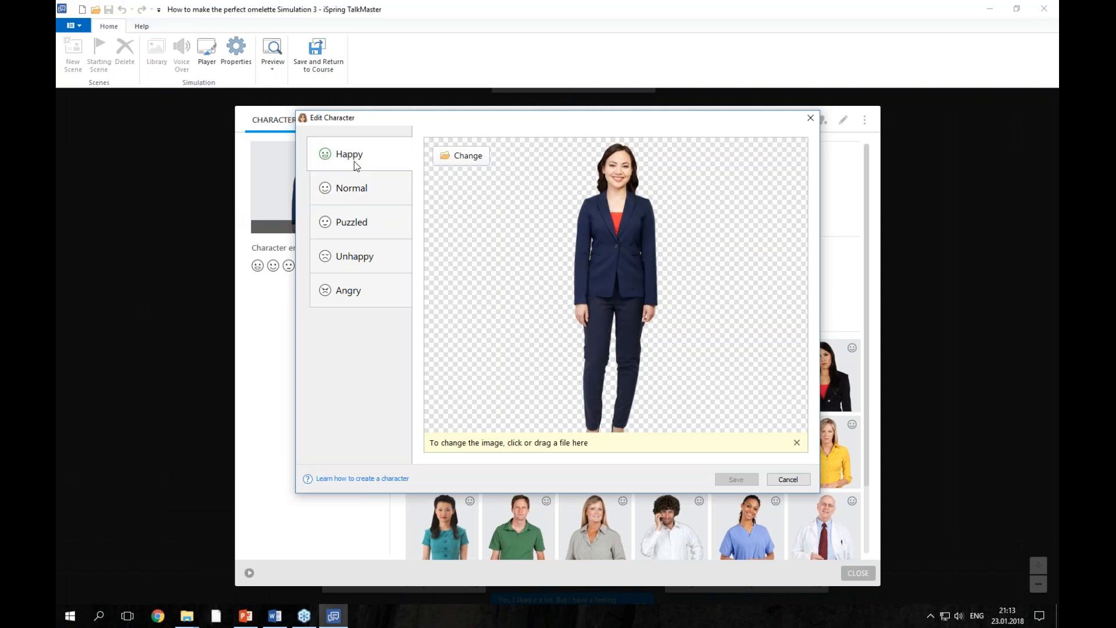
pyautogui.click(356, 192)
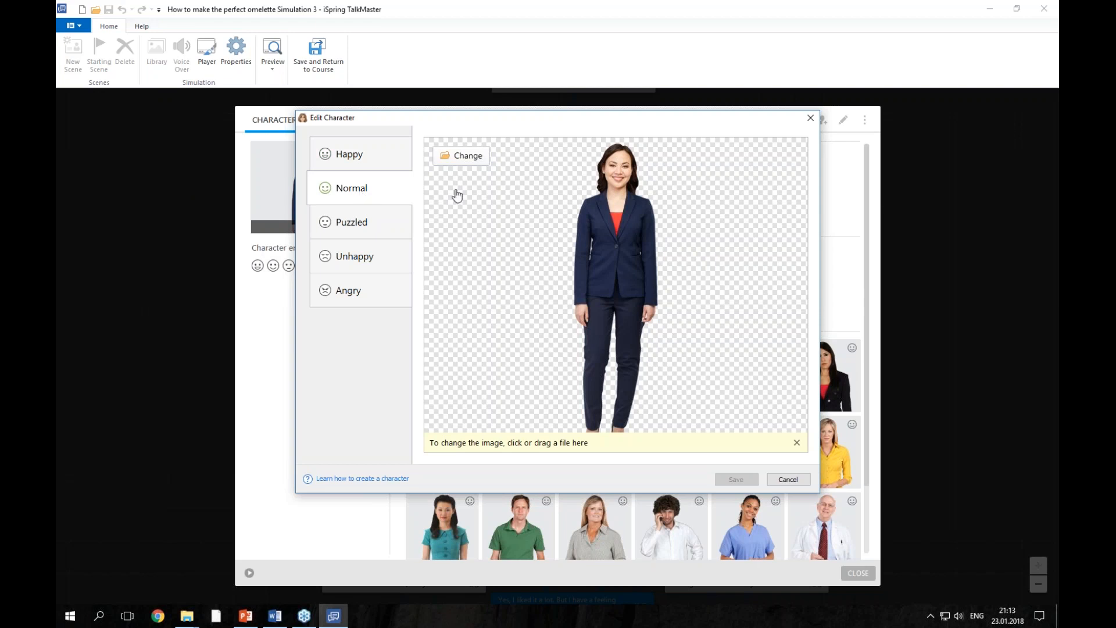
pyautogui.click(473, 162)
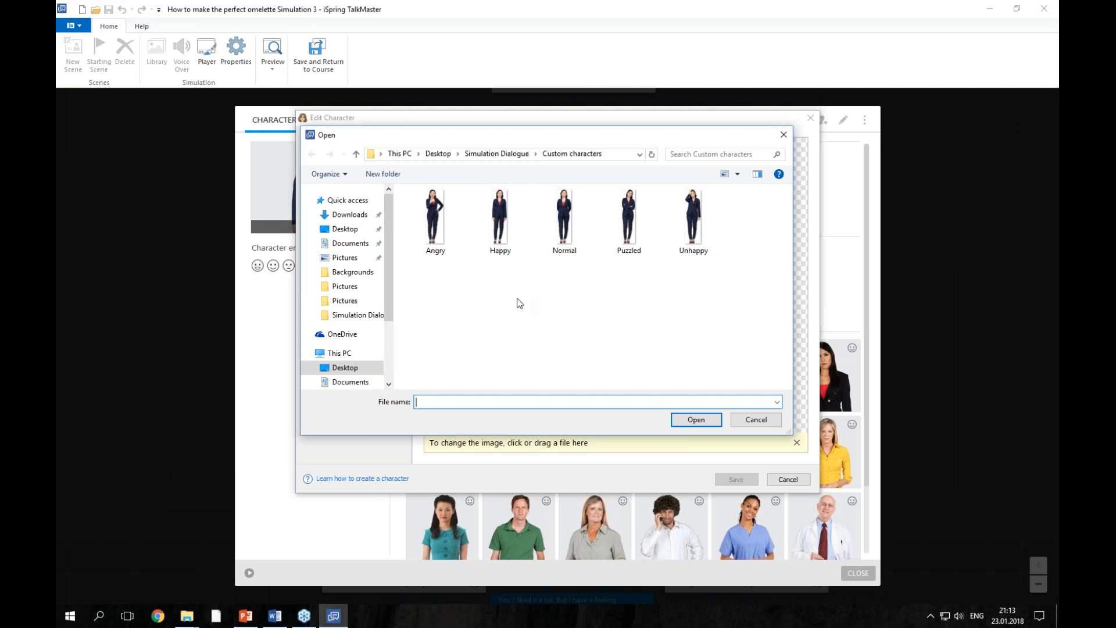
pyautogui.click(561, 245)
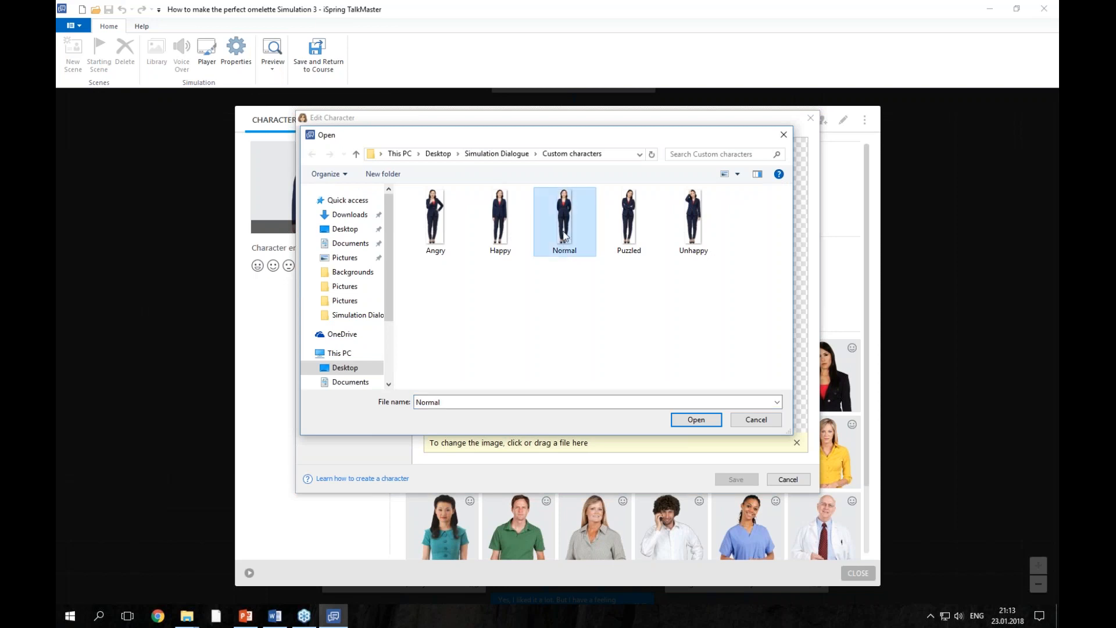
pyautogui.doubleClick(563, 246)
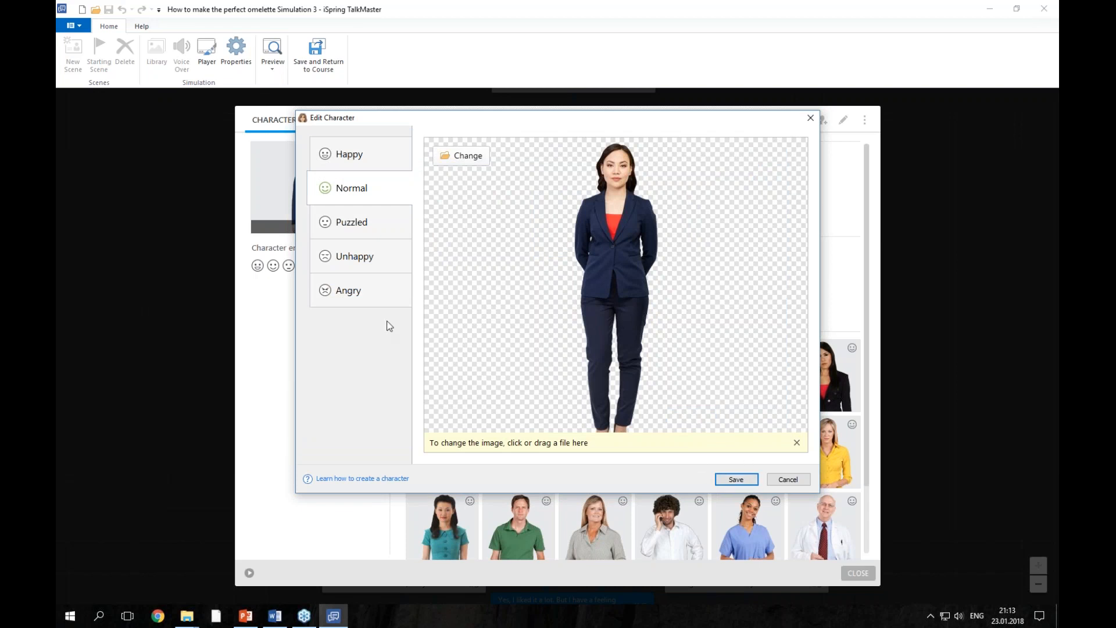
# Step: Replace the image for the character's Puzzled emotion with the Puzzled file
pyautogui.click(364, 229)
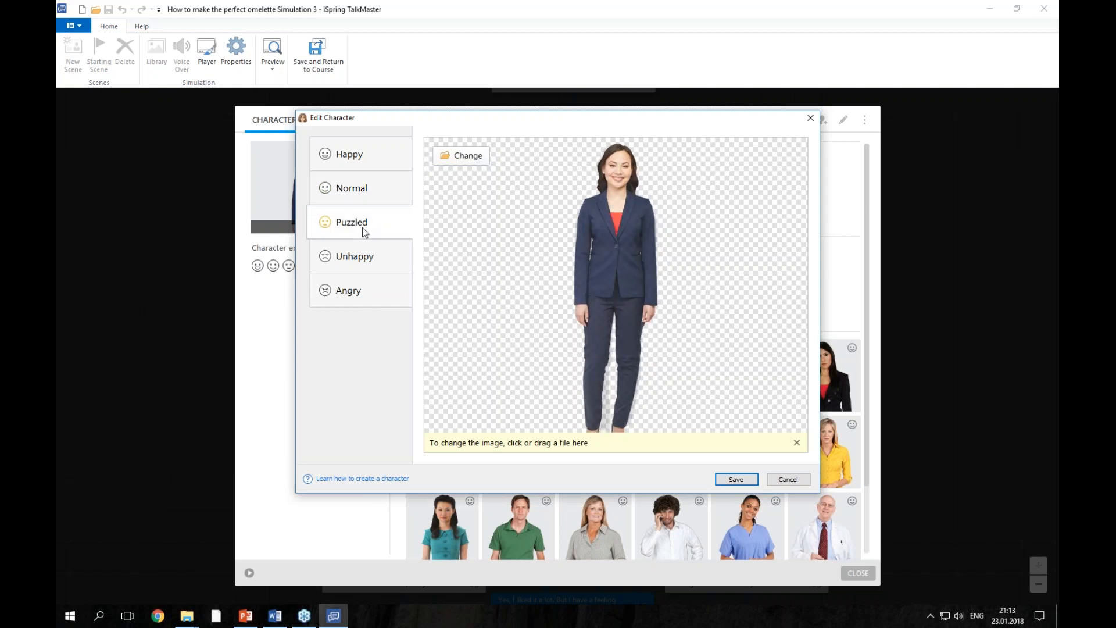
pyautogui.click(462, 157)
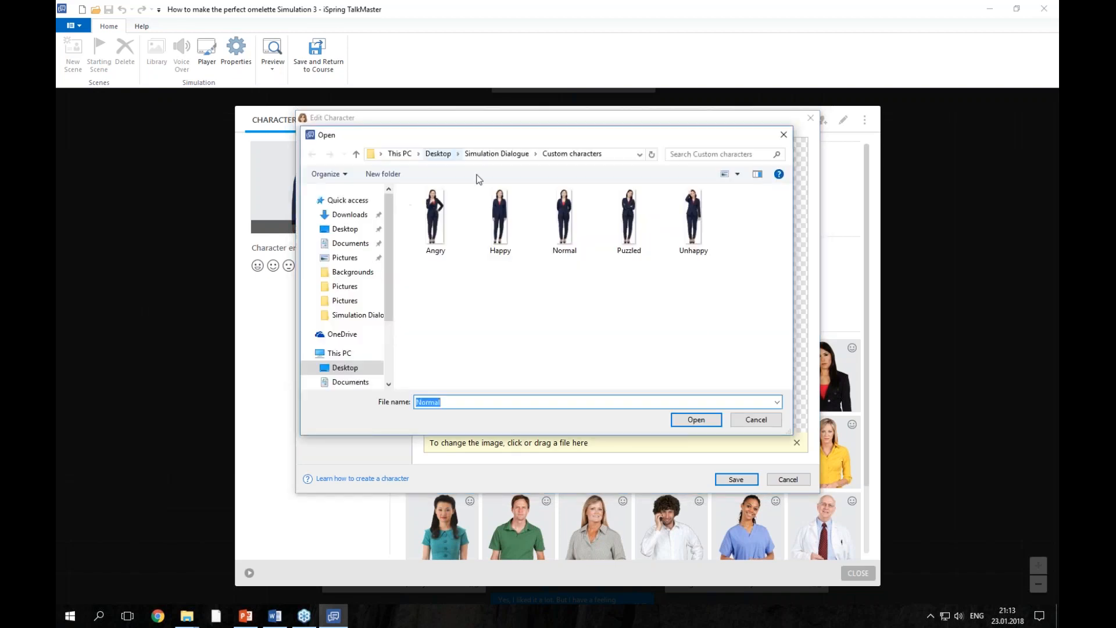
pyautogui.click(652, 240)
pyautogui.doubleClick(634, 230)
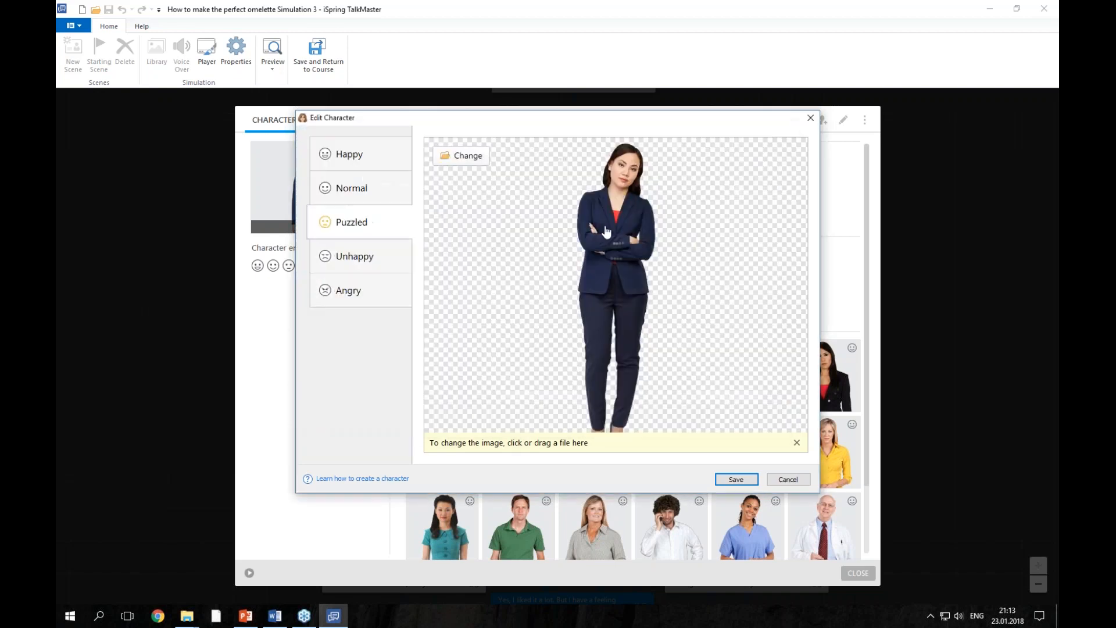
# Step: Replace the image for the character's Unhappy emotion with the Unhappy file
pyautogui.click(325, 265)
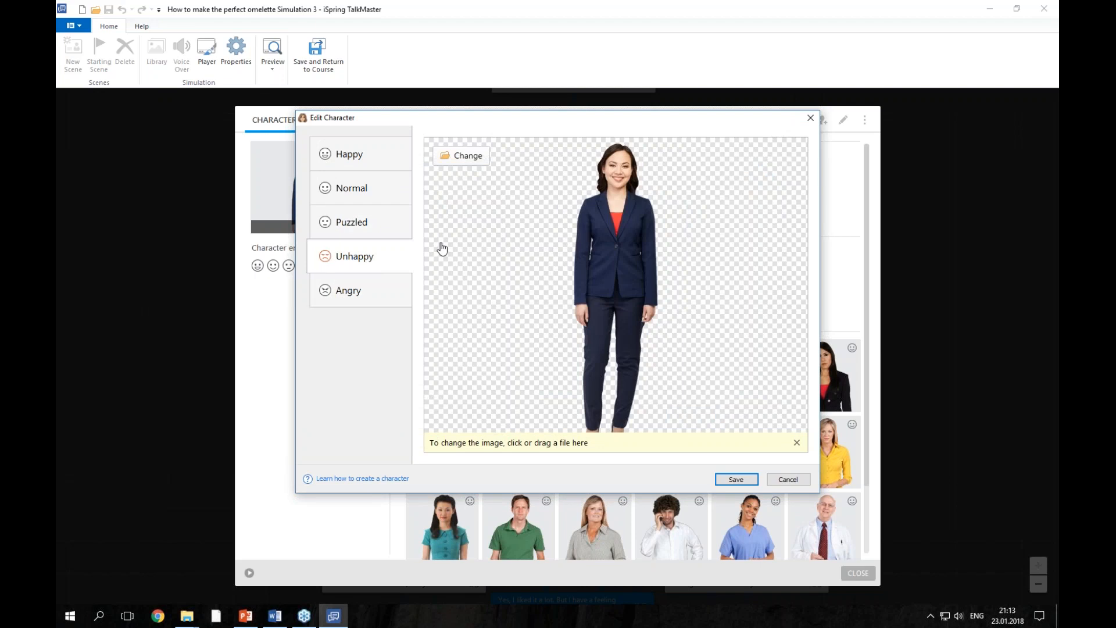
pyautogui.click(461, 155)
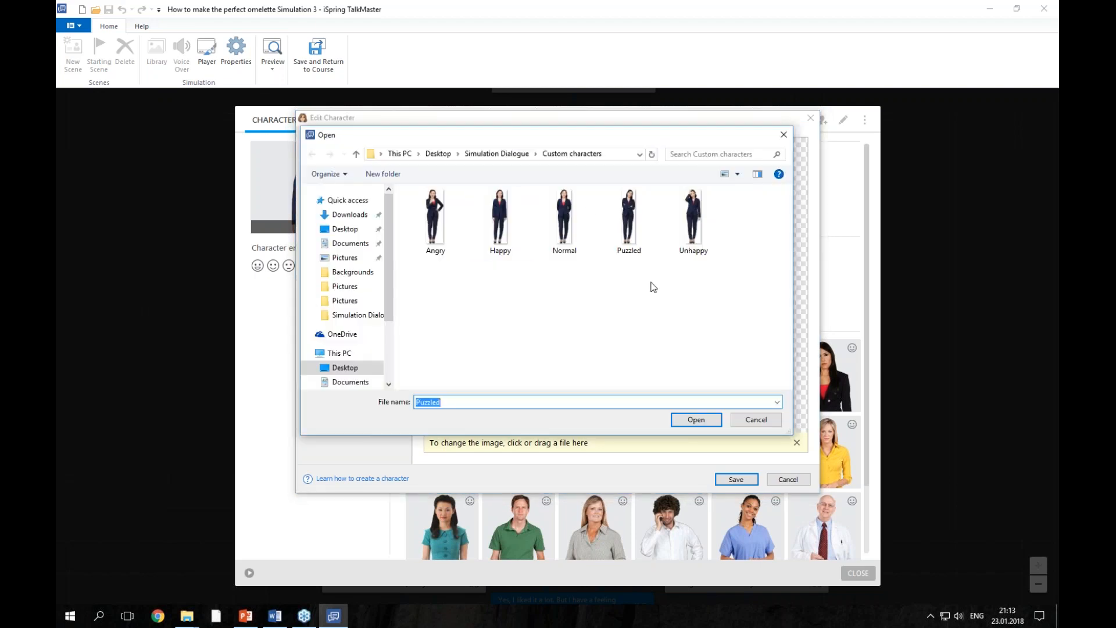
pyautogui.moveTo(581, 139); pyautogui.dragTo(694, 129)
pyautogui.doubleClick(806, 210)
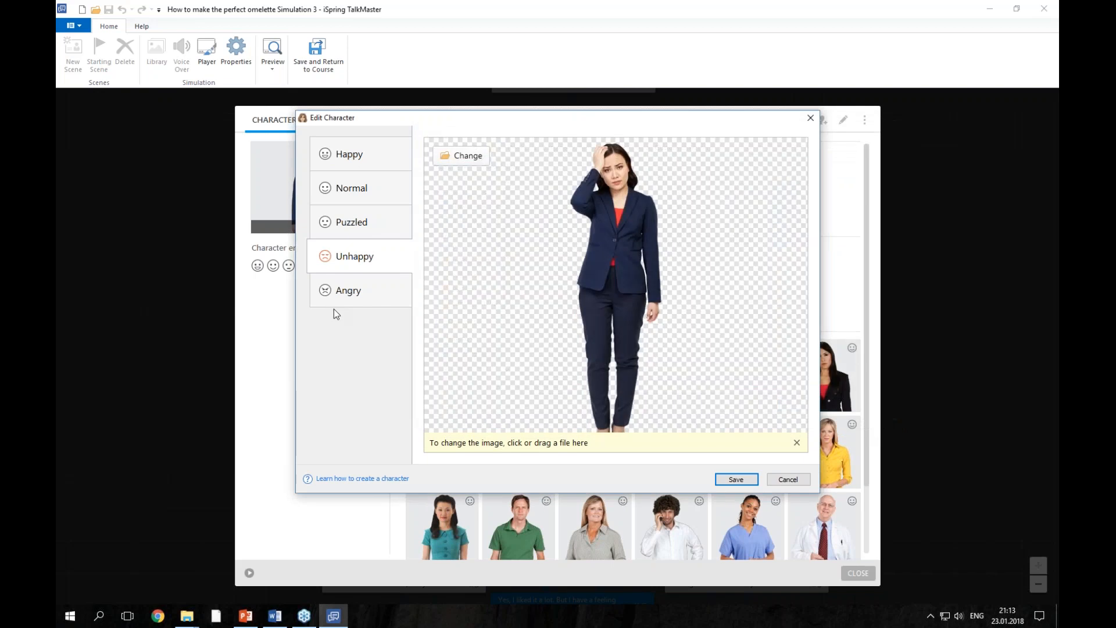
# Step: Replace the image for the character's Angry emotion with the Angry file and save the character
pyautogui.click(375, 291)
pyautogui.click(458, 162)
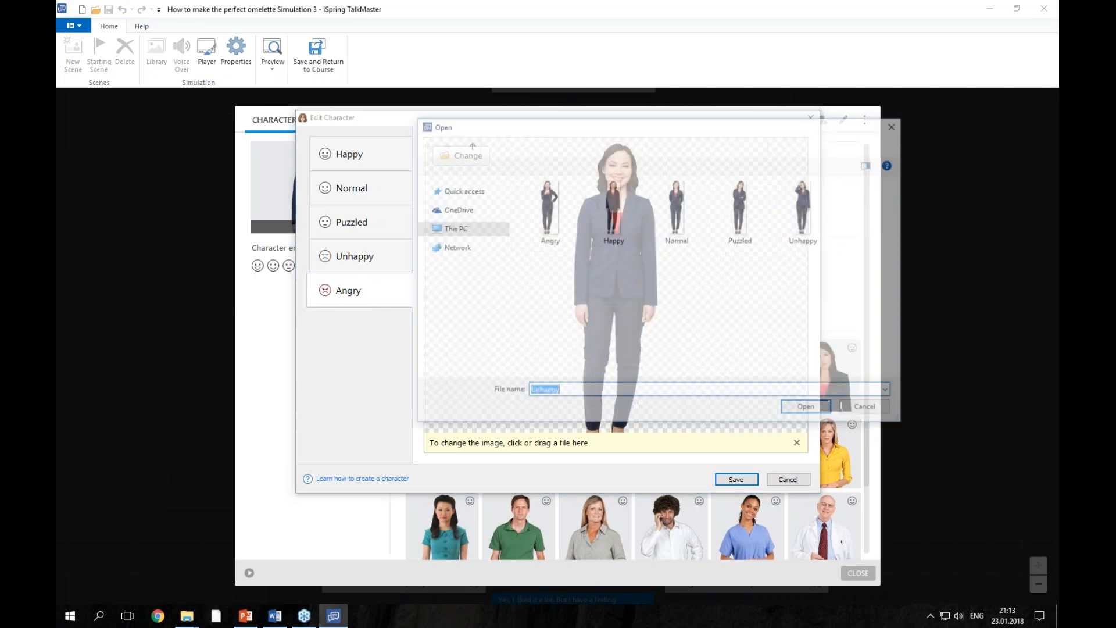
pyautogui.doubleClick(557, 232)
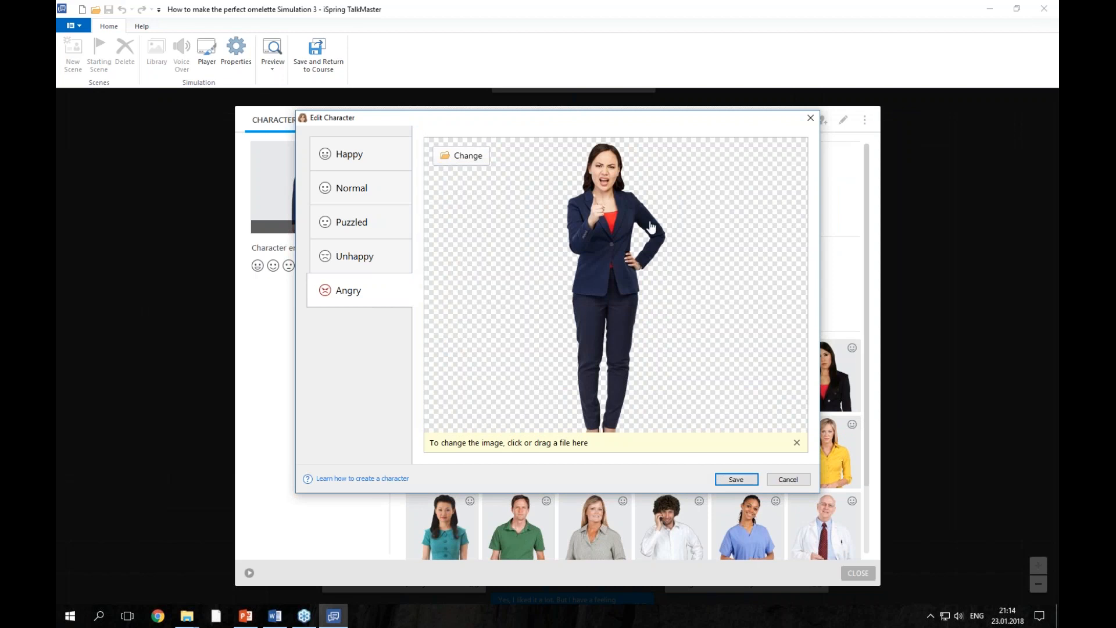
pyautogui.click(736, 480)
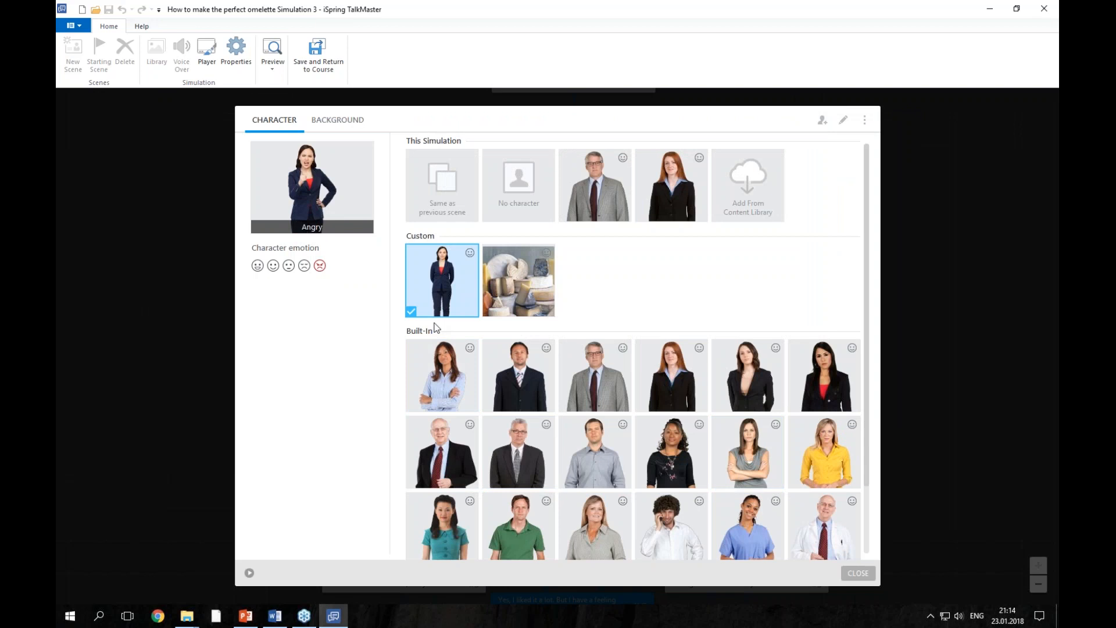
# Step: Check the custom character's Happy, Normal, Puzzled, Unhappy and Angry emotions, and preview the scene with her Angry emotion
pyautogui.click(274, 266)
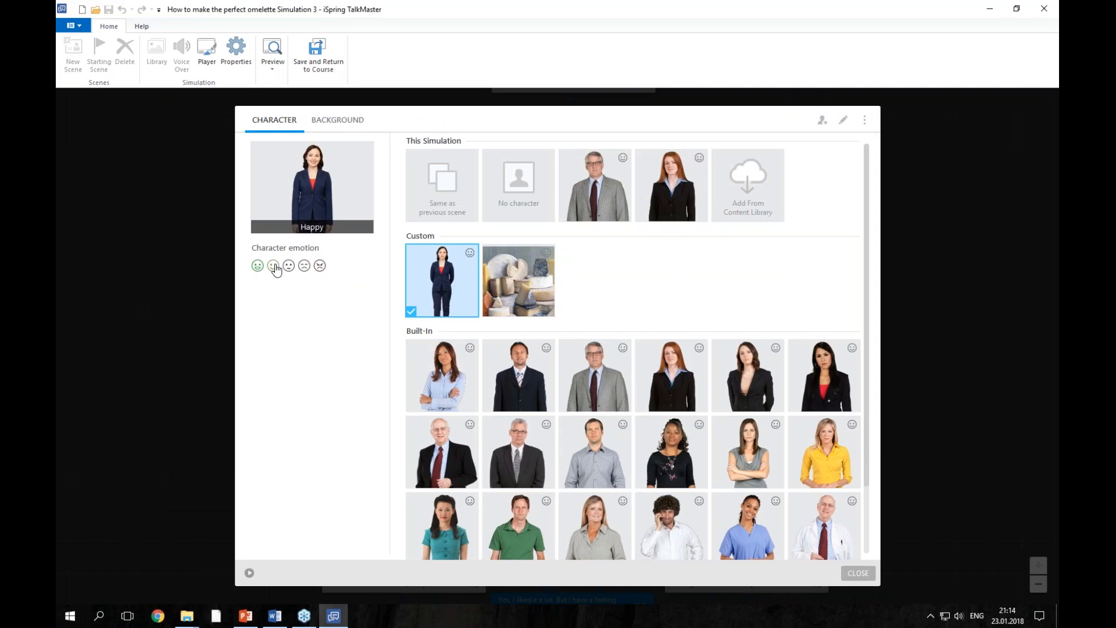
pyautogui.click(276, 268)
pyautogui.click(288, 268)
pyautogui.click(304, 268)
pyautogui.click(318, 268)
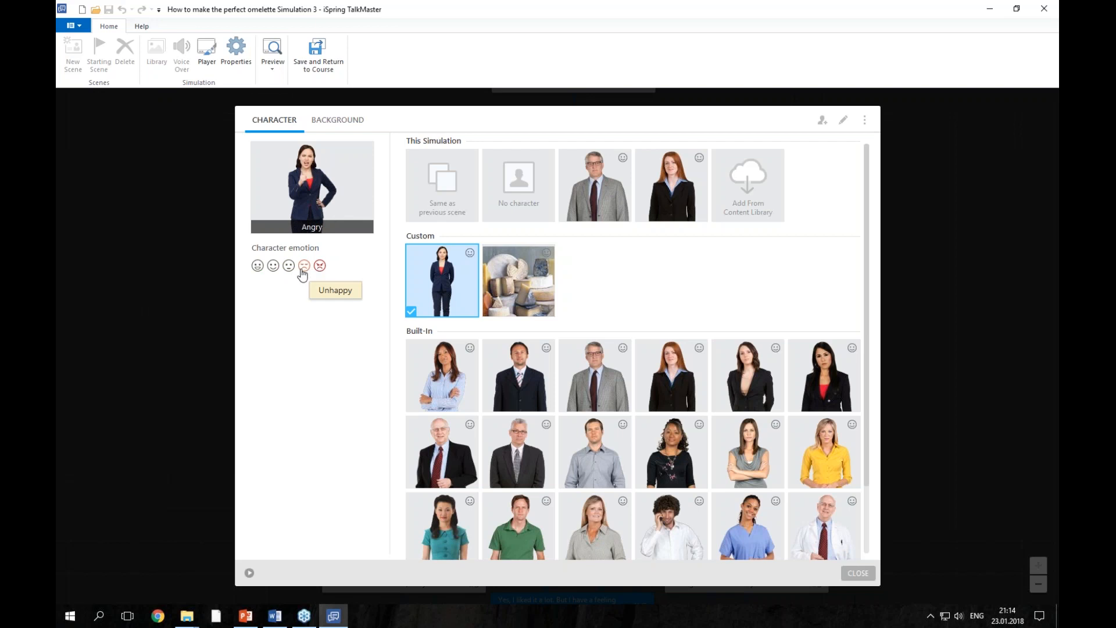
pyautogui.click(250, 574)
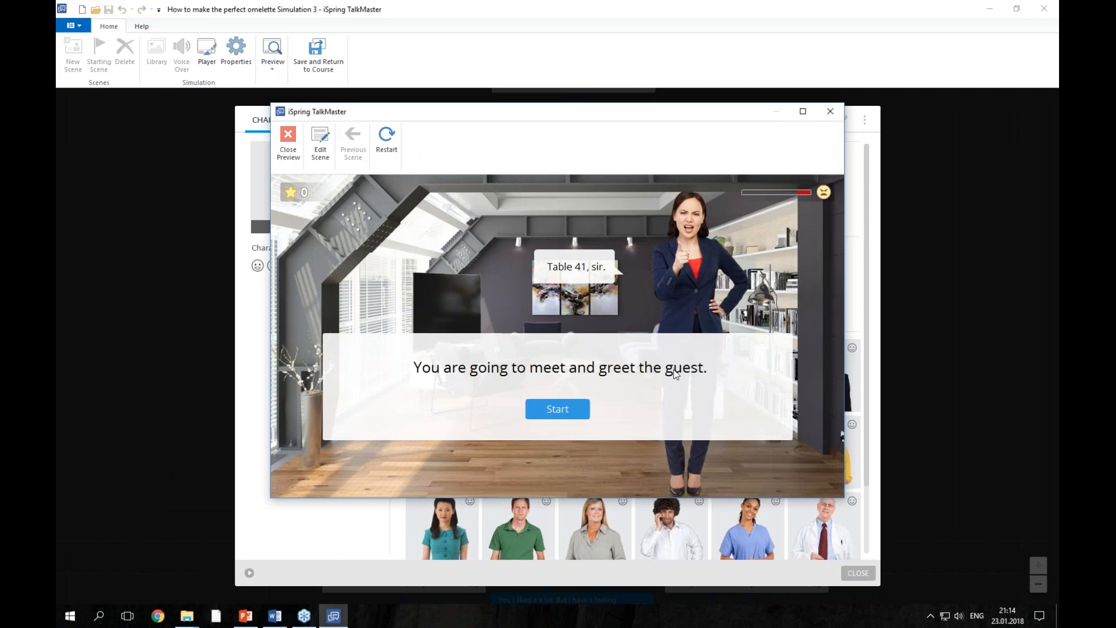
pyautogui.click(830, 114)
# Step: Set the custom character's emotion in scene #4 to Normal, preview the scene, and close the character selection and scene editor
pyautogui.click(257, 266)
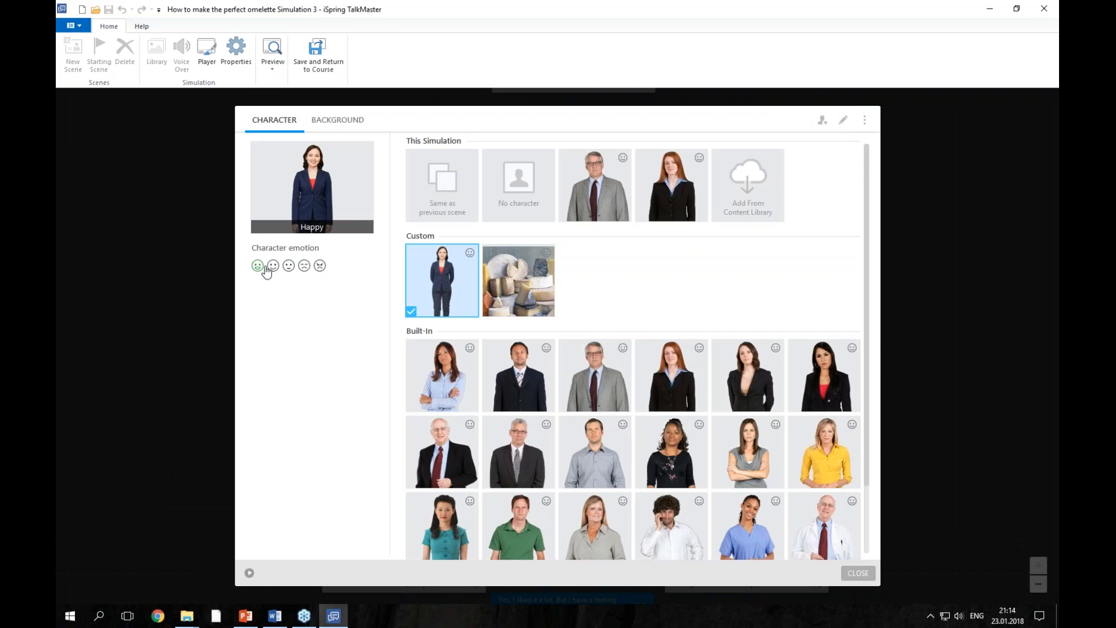
pyautogui.click(271, 267)
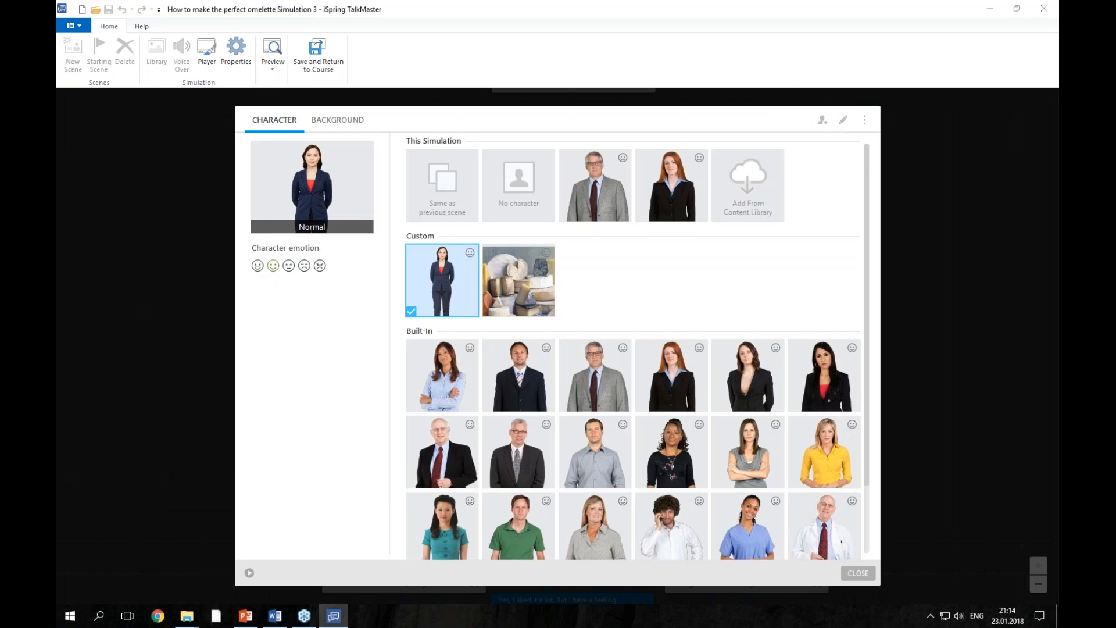
pyautogui.click(249, 573)
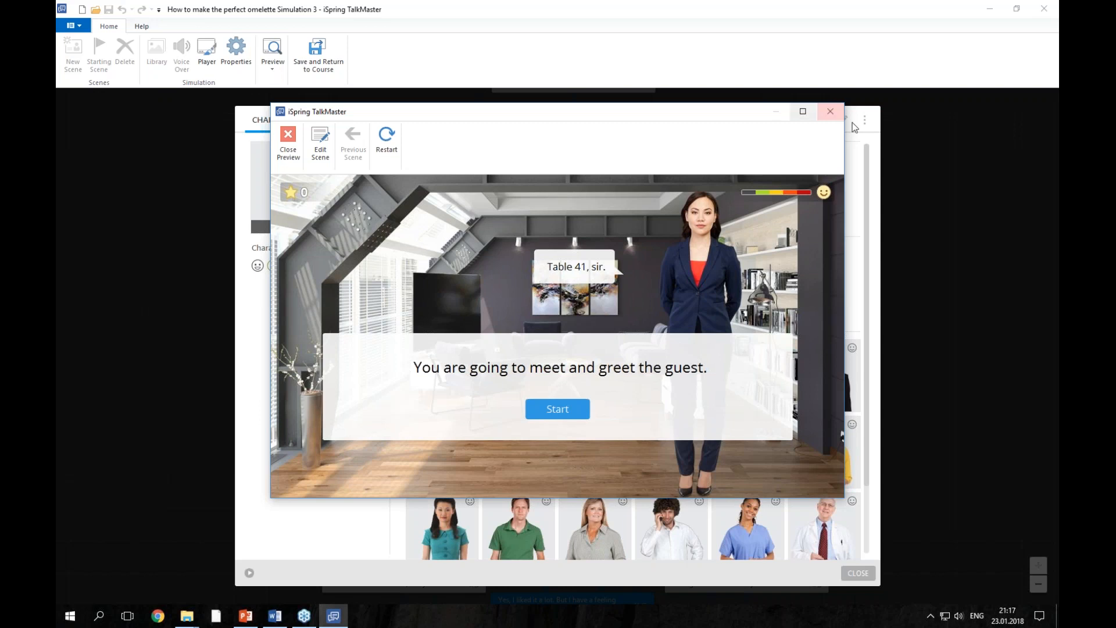
pyautogui.moveTo(713, 117); pyautogui.dragTo(678, 139)
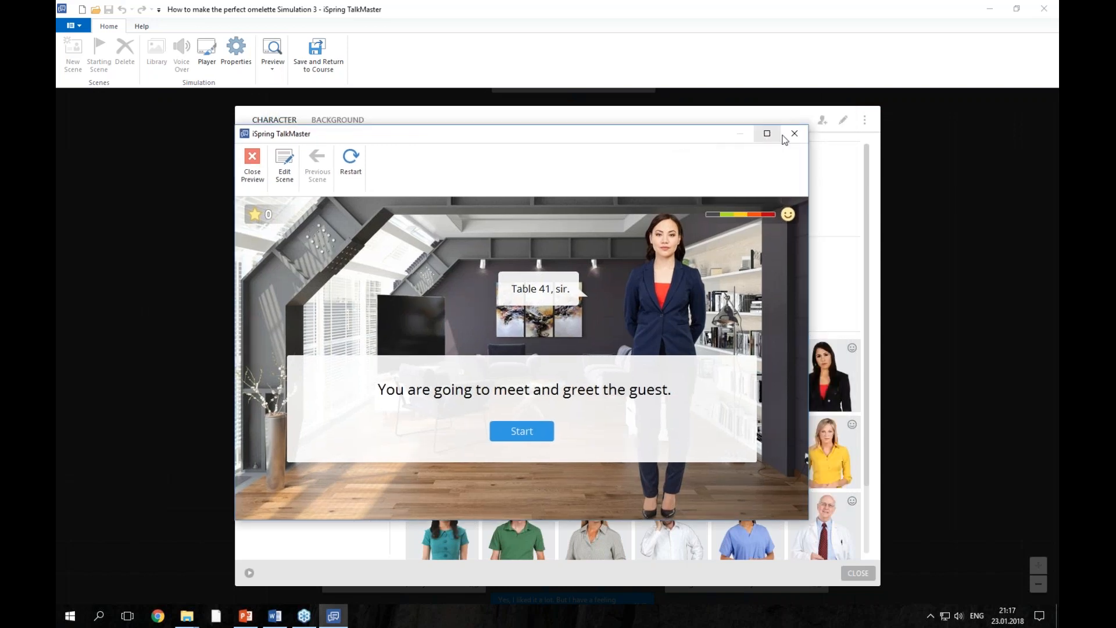
pyautogui.click(793, 135)
pyautogui.click(859, 573)
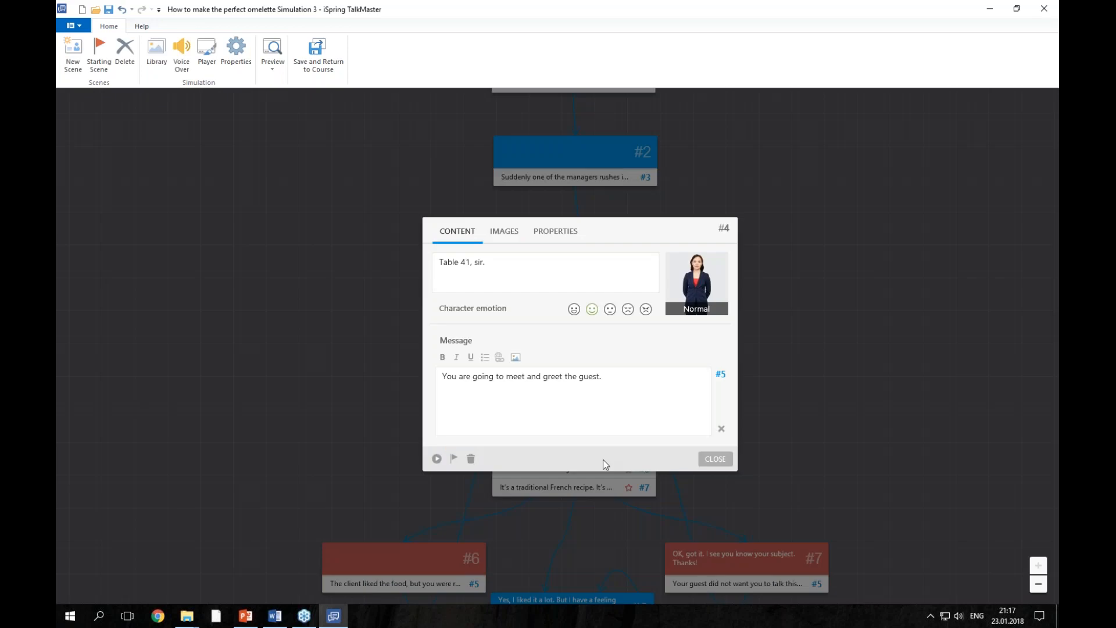
pyautogui.click(715, 459)
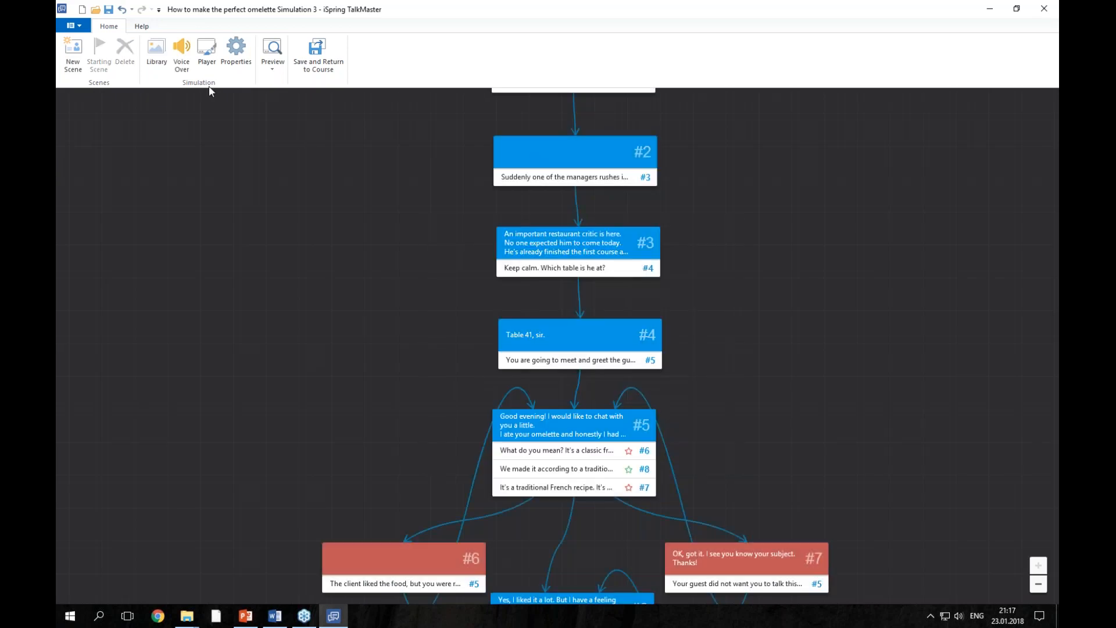
# Step: Enter Voice Over mode for the simulation, look through the scene texts and select the Scene #2 message S02M
pyautogui.click(186, 68)
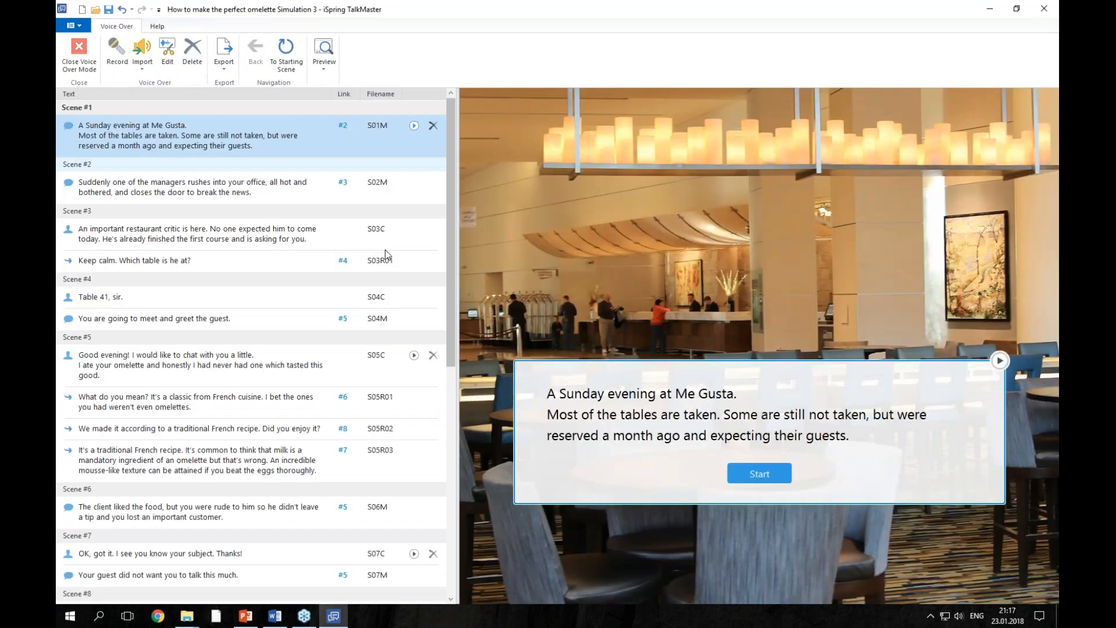
pyautogui.scroll(-2, 430, 340)
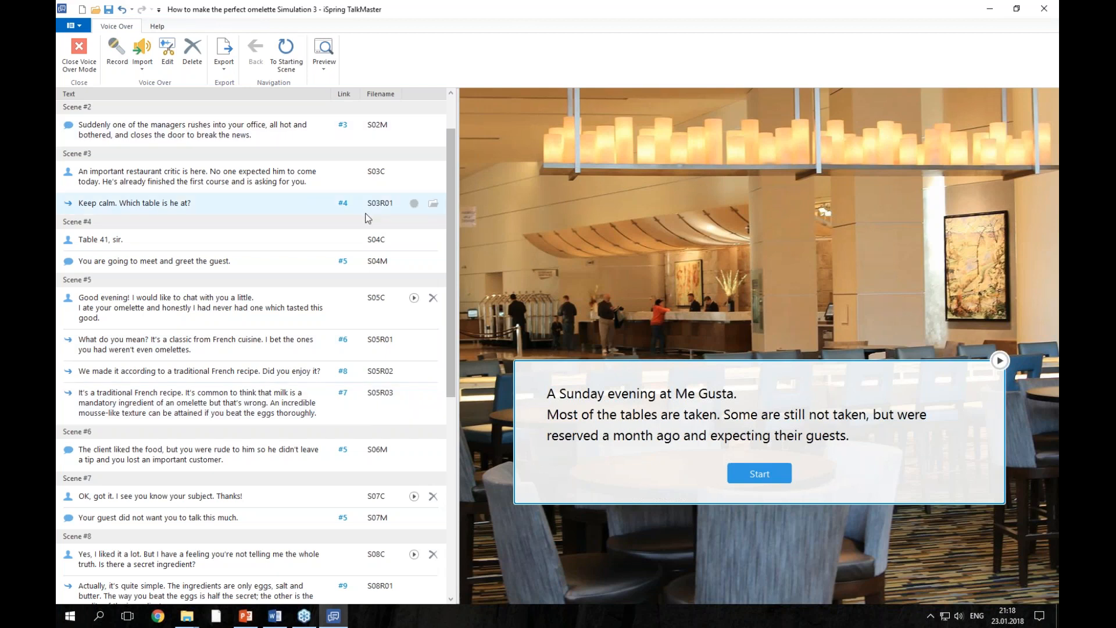
pyautogui.scroll(2, 368, 218)
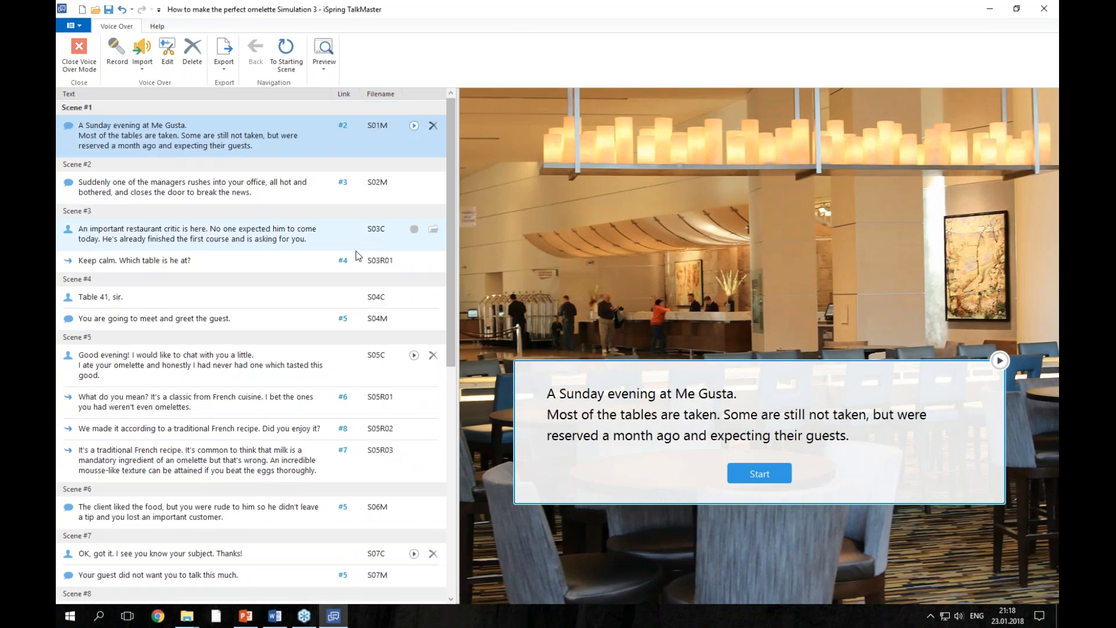
pyautogui.click(96, 191)
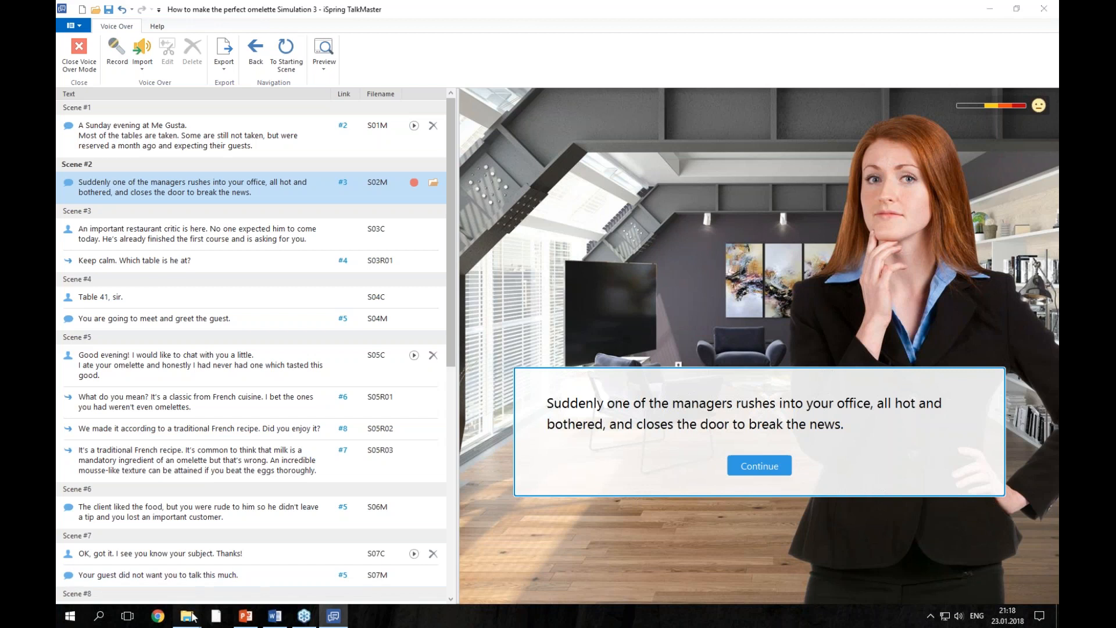
# Step: Open the Simulation (Script) Word document from the Simulation Dialogue folder and review its scene texts, filenames and emotions back to Scene #1
pyautogui.moveTo(187, 616)
pyautogui.click(232, 588)
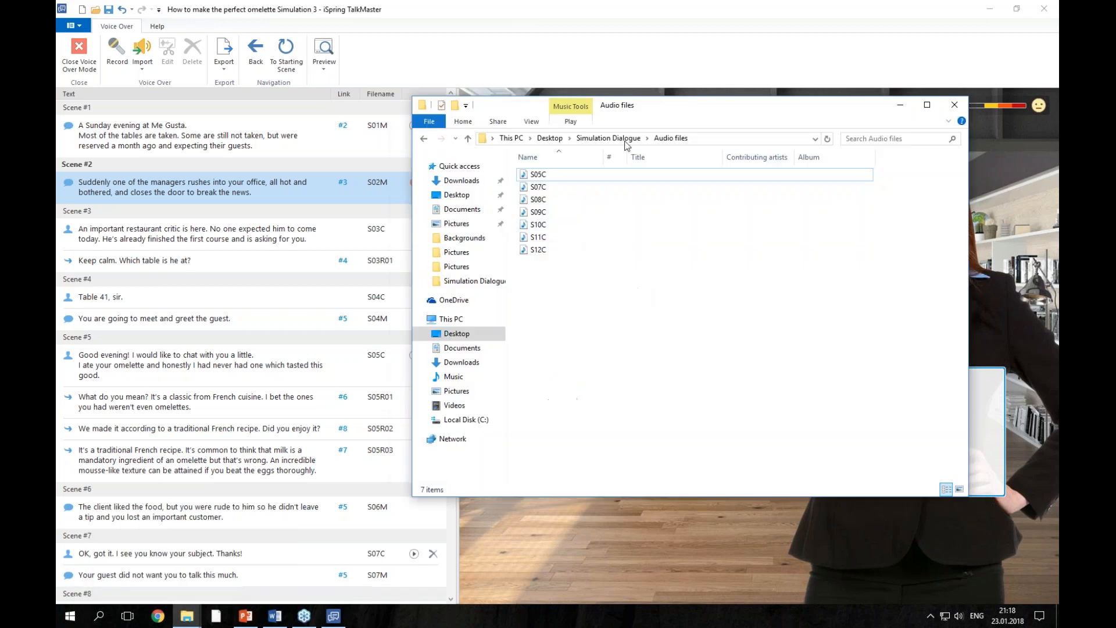
pyautogui.click(608, 138)
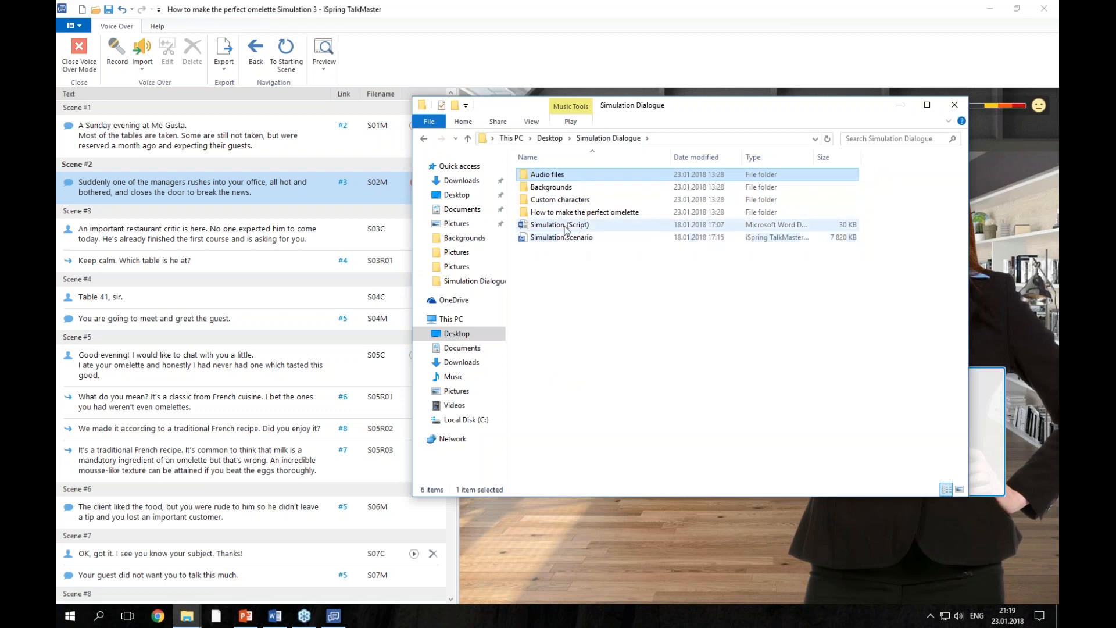
pyautogui.click(575, 229)
pyautogui.doubleClick(575, 229)
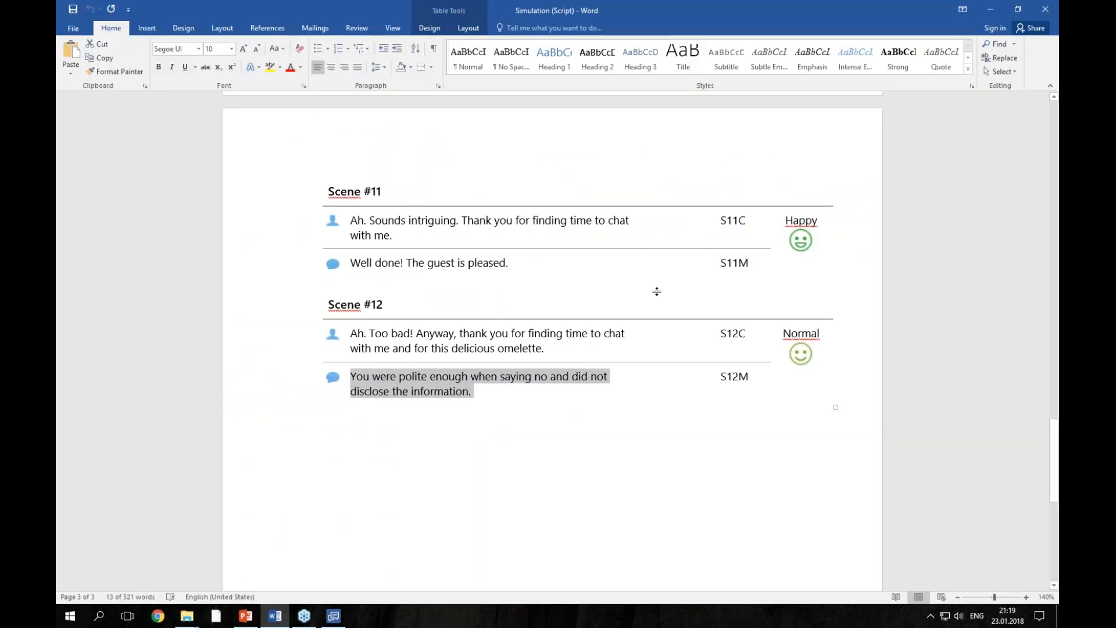
pyautogui.scroll(15, 656, 291)
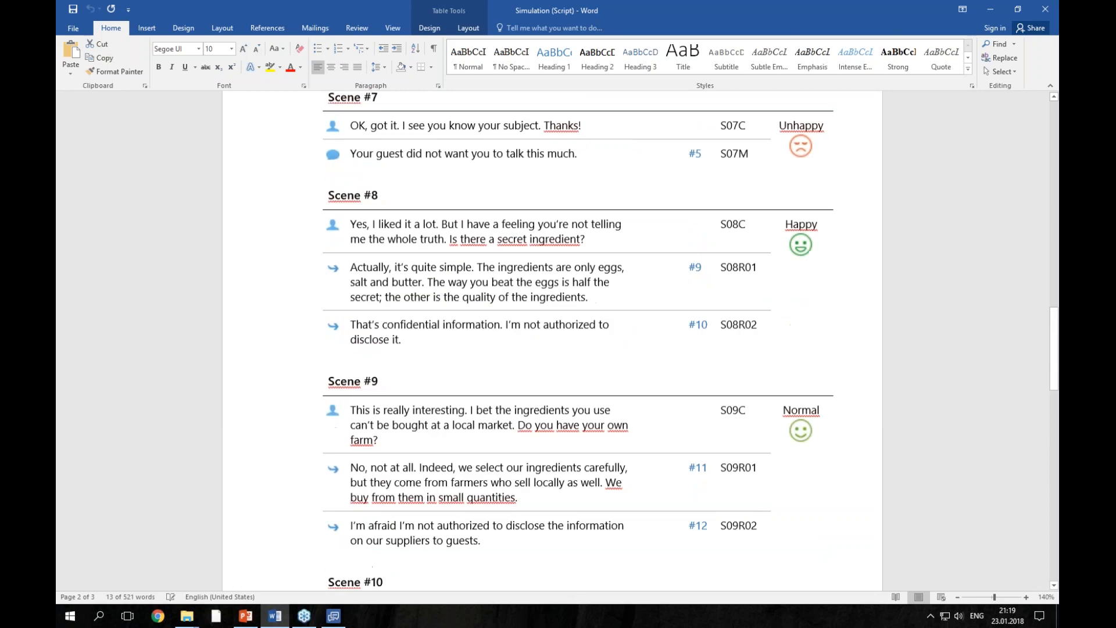
pyautogui.scroll(-2, 657, 340)
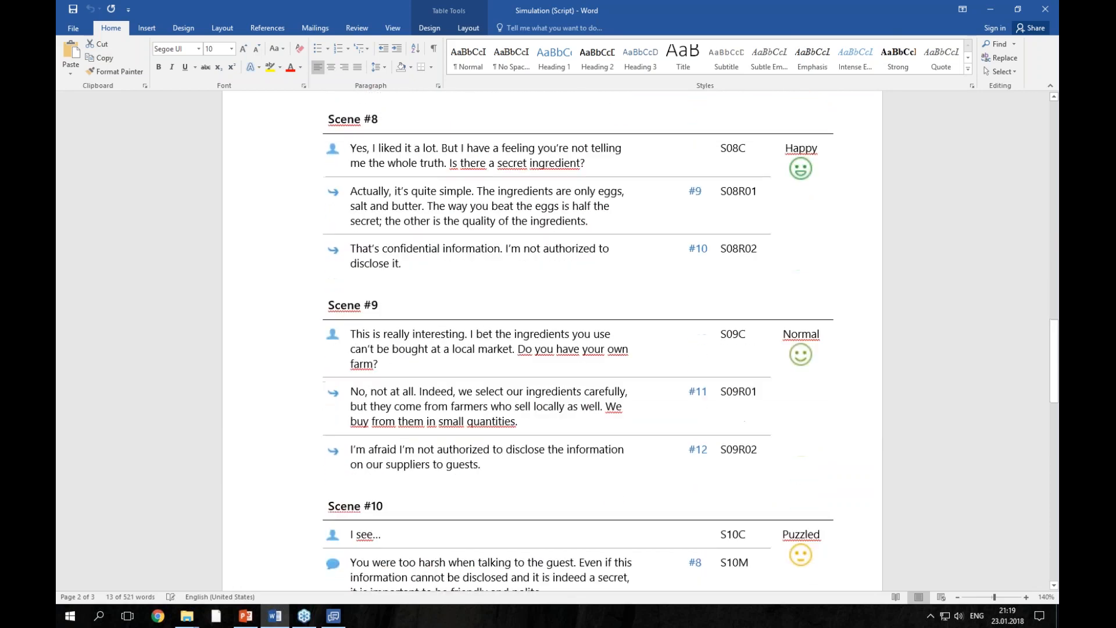
pyautogui.scroll(20, 945, 123)
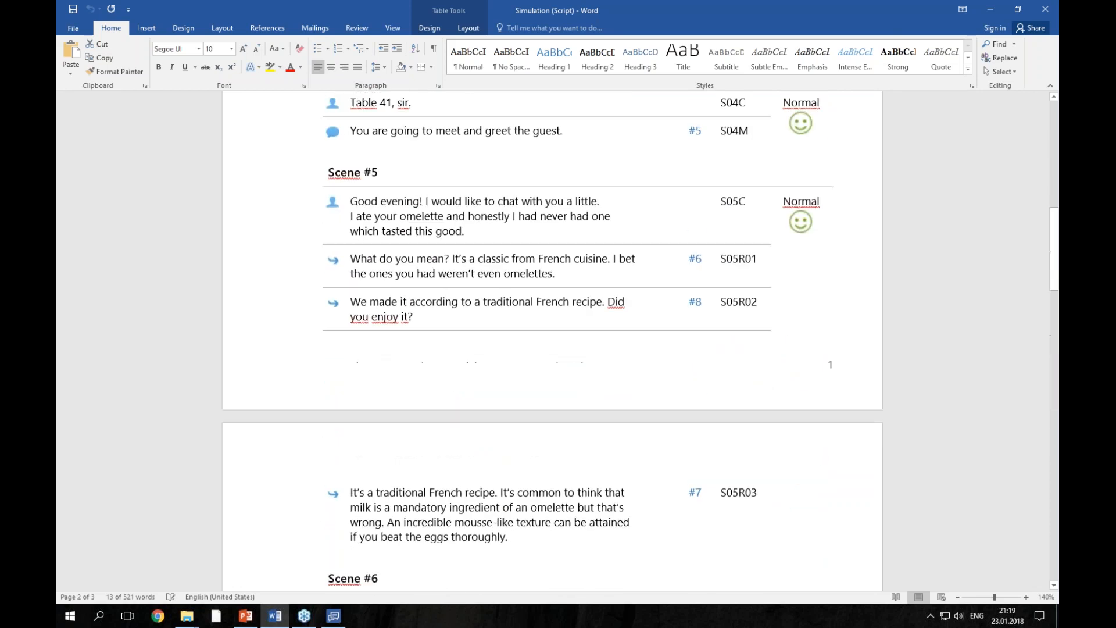
pyautogui.scroll(7, 565, 292)
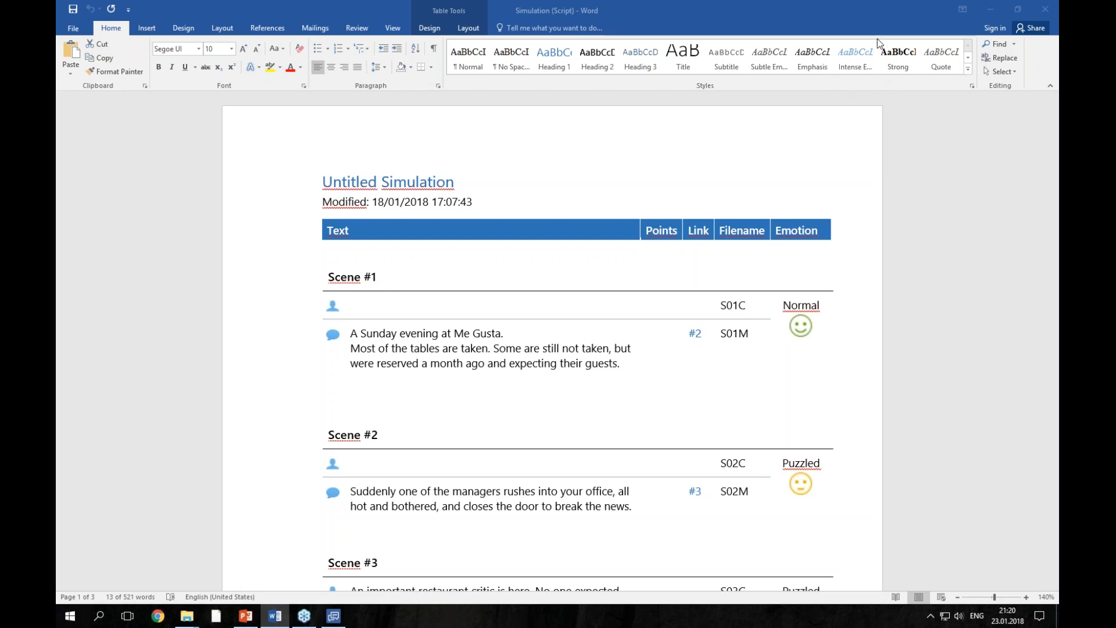
pyautogui.click(882, 23)
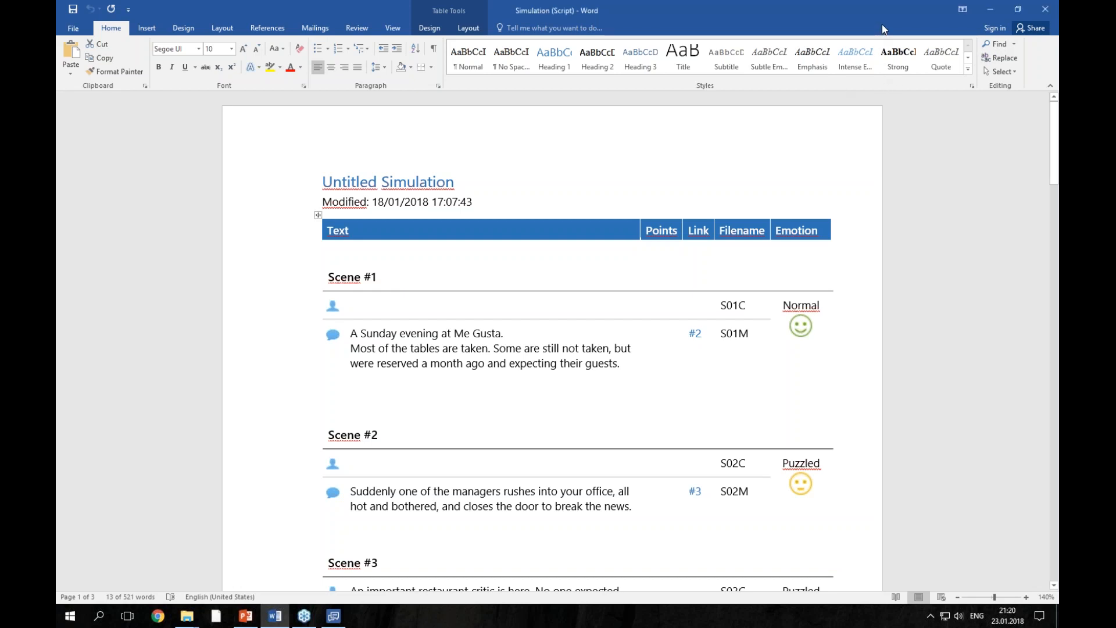
pyautogui.click(1032, 28)
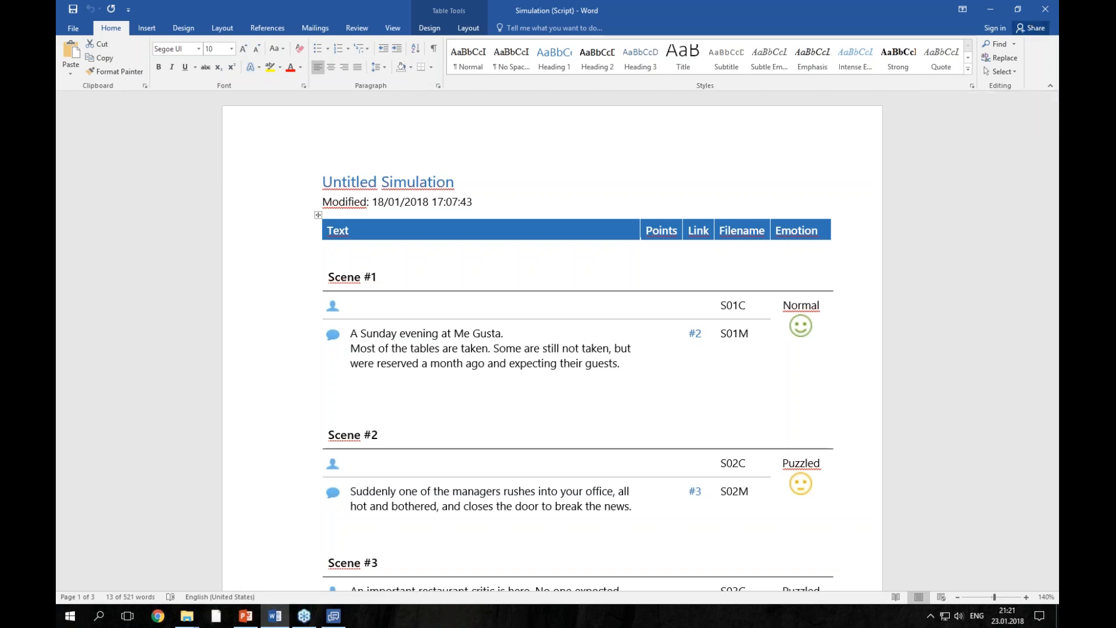